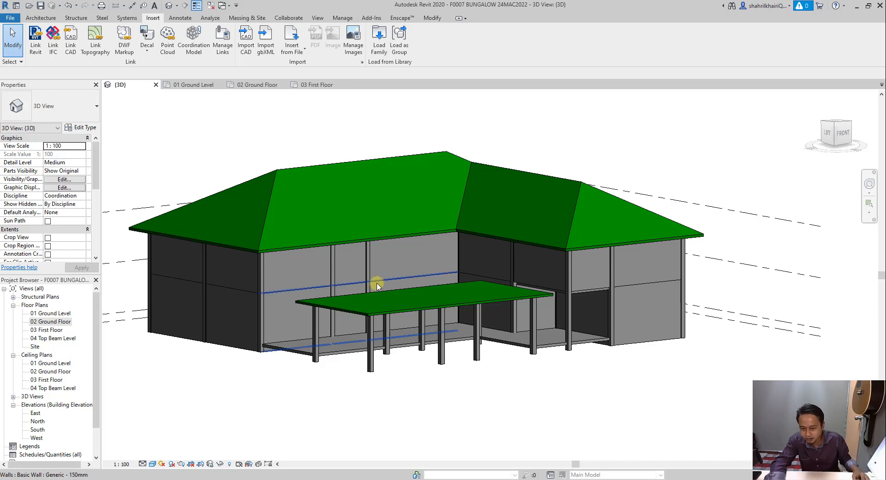
# - Open the 02 Ground Floor floor plan
pyautogui.keyDown('shift'); pyautogui.moveTo(372, 282); pyautogui.dragTo(368, 301, button='middle'); pyautogui.keyUp('shift')
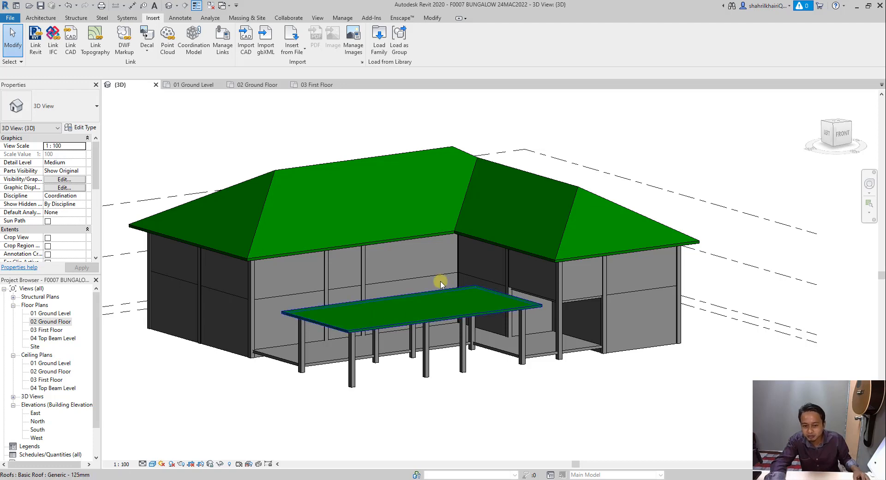
pyautogui.keyDown('shift'); pyautogui.moveTo(439, 283); pyautogui.dragTo(231, 308, button='middle'); pyautogui.keyUp('shift')
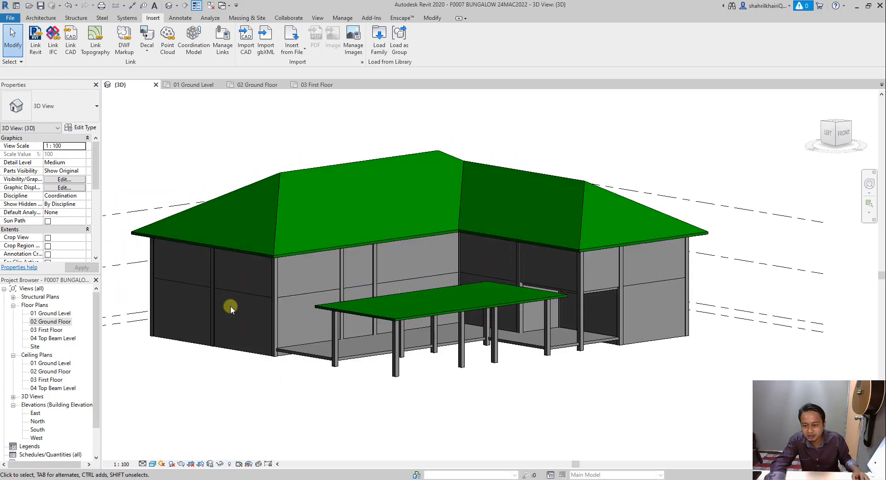
pyautogui.doubleClick(50, 322)
pyautogui.scroll(-4, 531, 301)
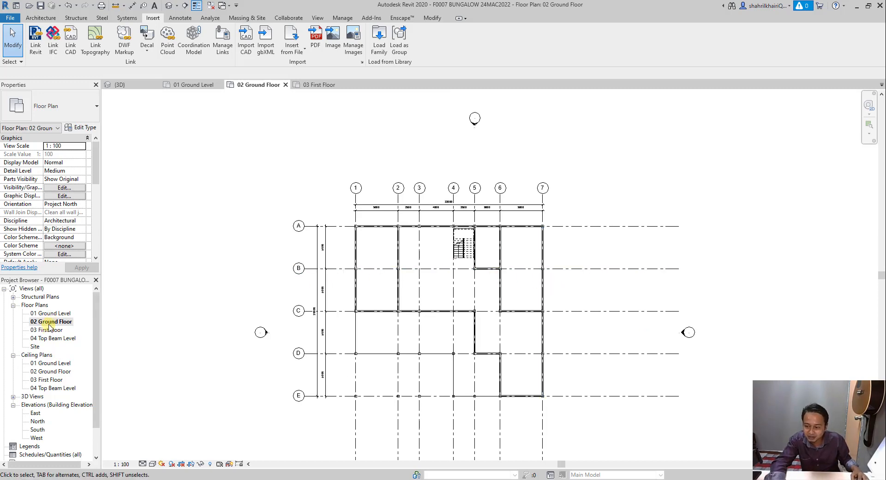
# - Examine the ground floor wall layout across grids 1 to 7 and A to E
pyautogui.scroll(2, 450, 273)
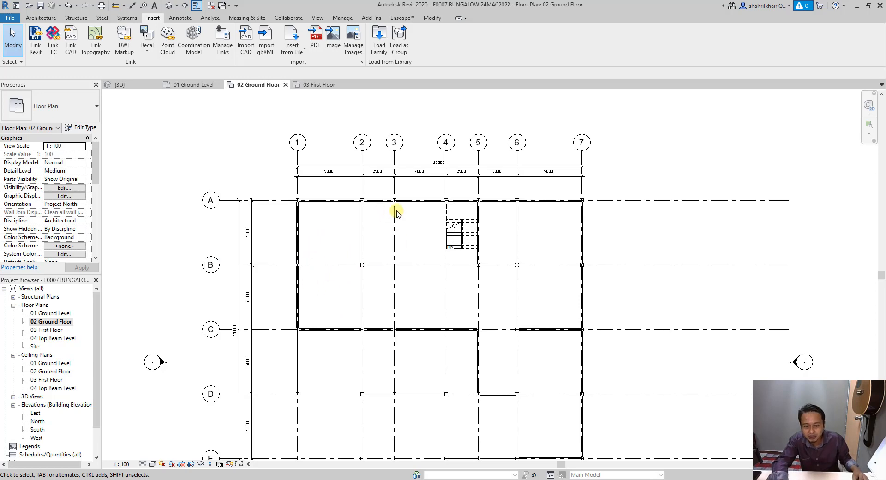
pyautogui.scroll(1, 429, 306)
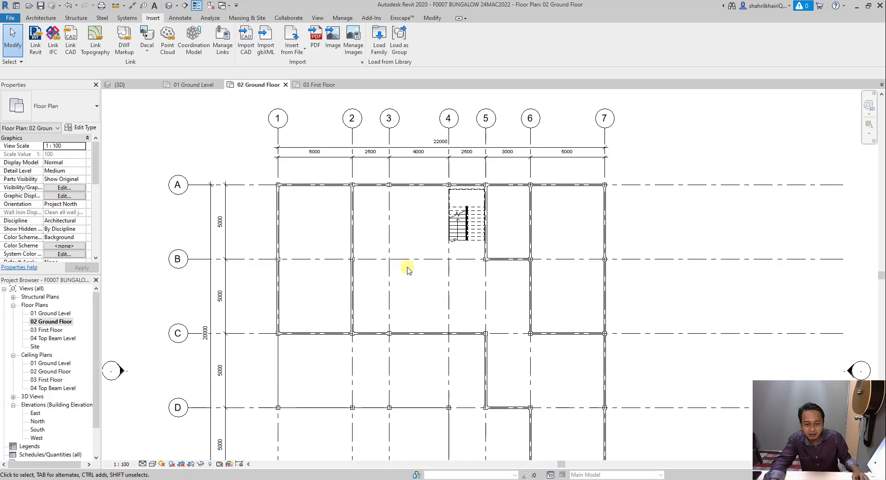
pyautogui.scroll(-2, 397, 255)
pyautogui.scroll(3, 507, 369)
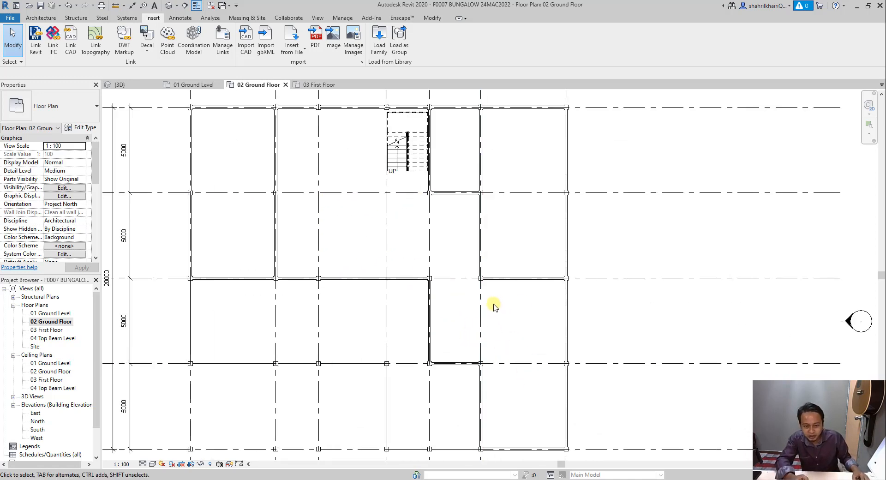
pyautogui.scroll(-1, 494, 307)
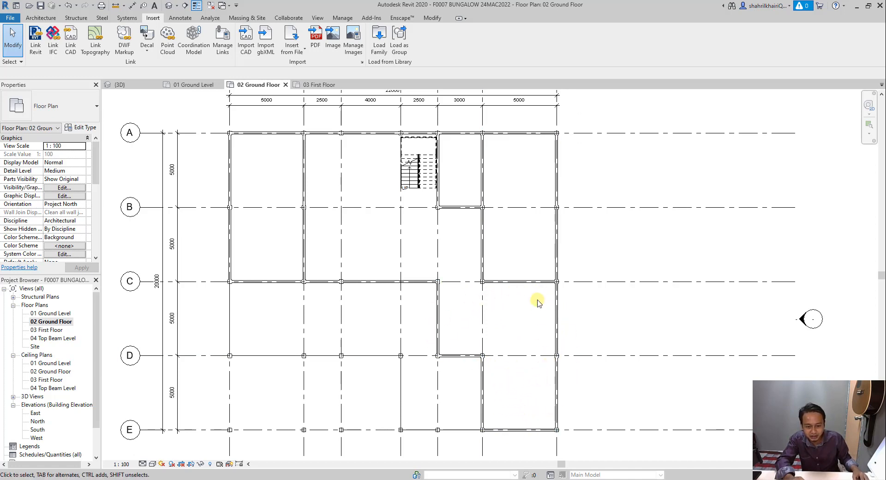
pyautogui.scroll(-1, 498, 328)
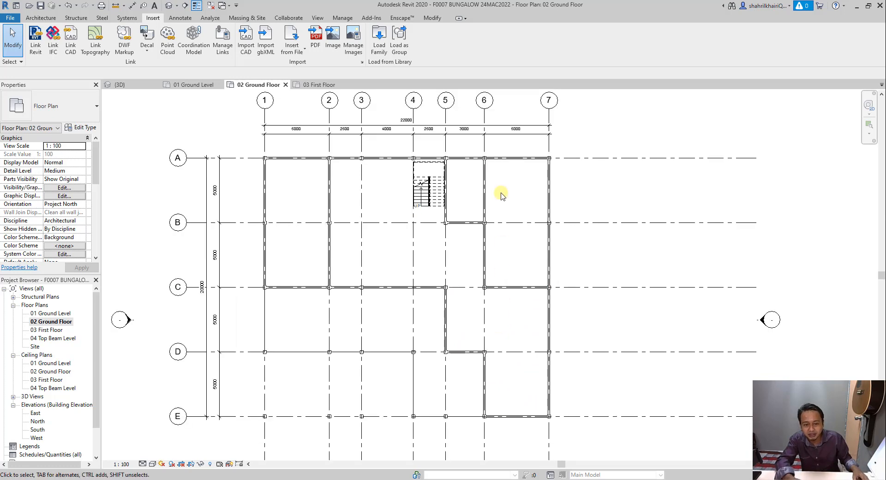
# - Draw a Generic - 150mm wall between the grid 5 and grid 6 walls, about 2400 mm below the grid A wall
pyautogui.scroll(3, 480, 192)
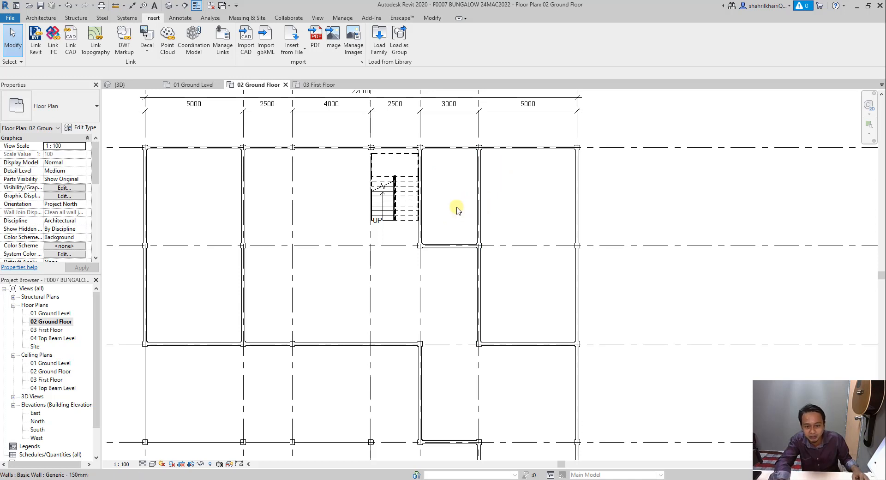
pyautogui.click(40, 18)
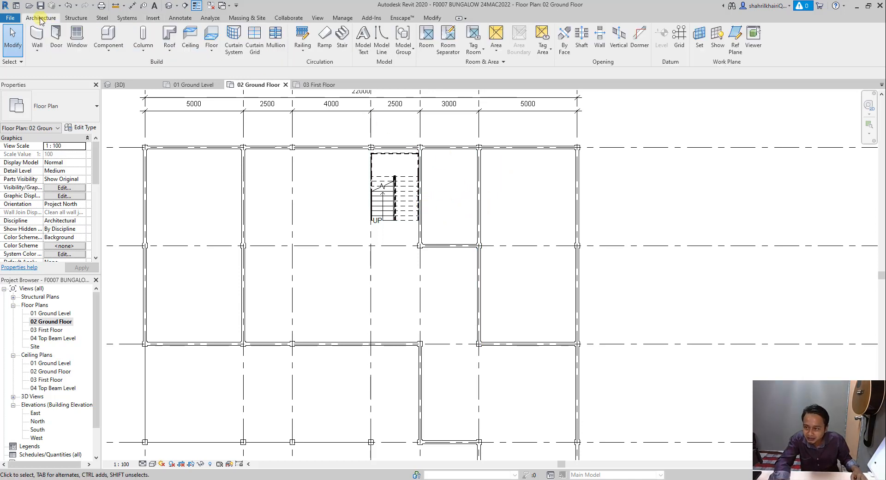
pyautogui.press('w')
pyautogui.press('a')
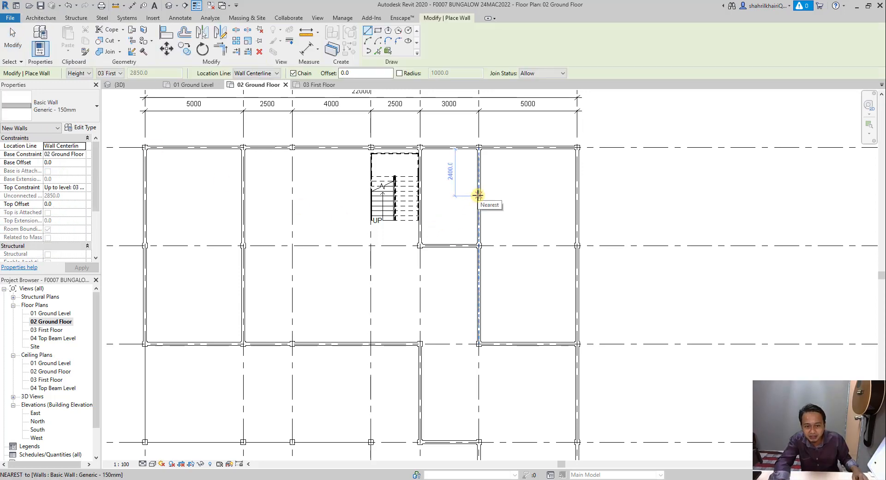
pyautogui.click(477, 195)
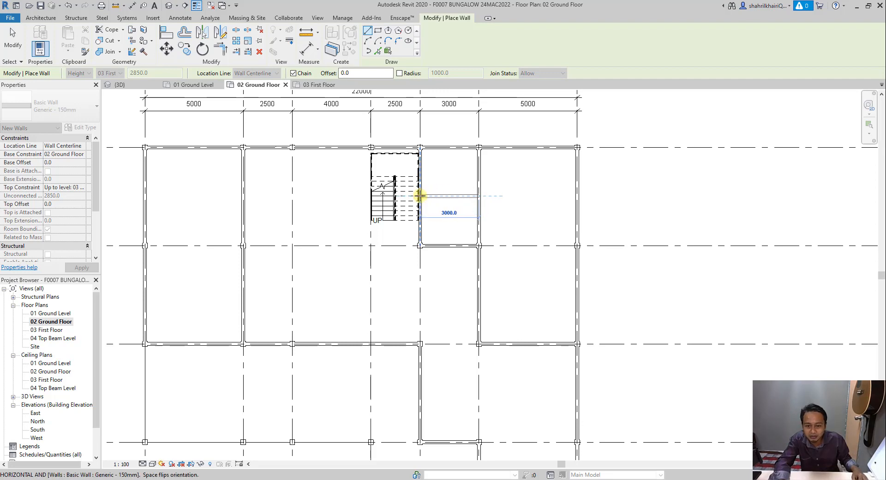
pyautogui.click(420, 196)
pyautogui.press('Escape')
pyautogui.press('Escape')
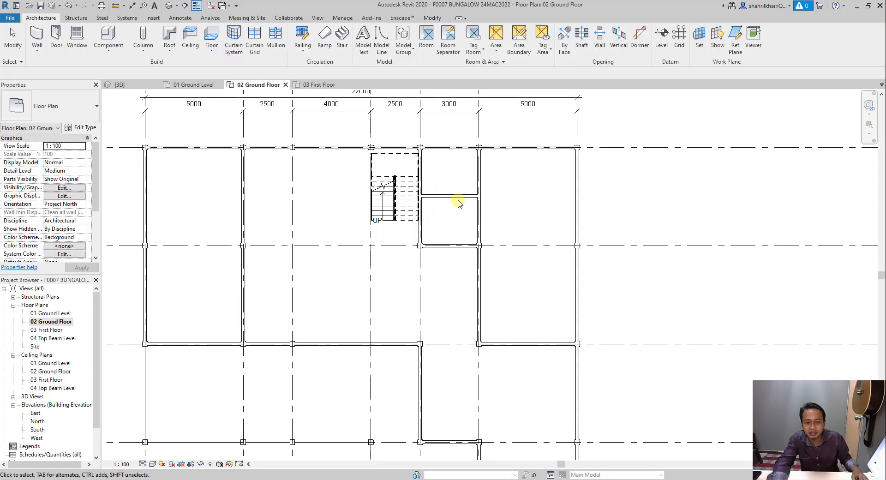
# - Draw a 5000 mm Generic - 150mm wall along grid B from grid 6 to grid 7
pyautogui.scroll(-1, 459, 203)
pyautogui.scroll(1, 461, 192)
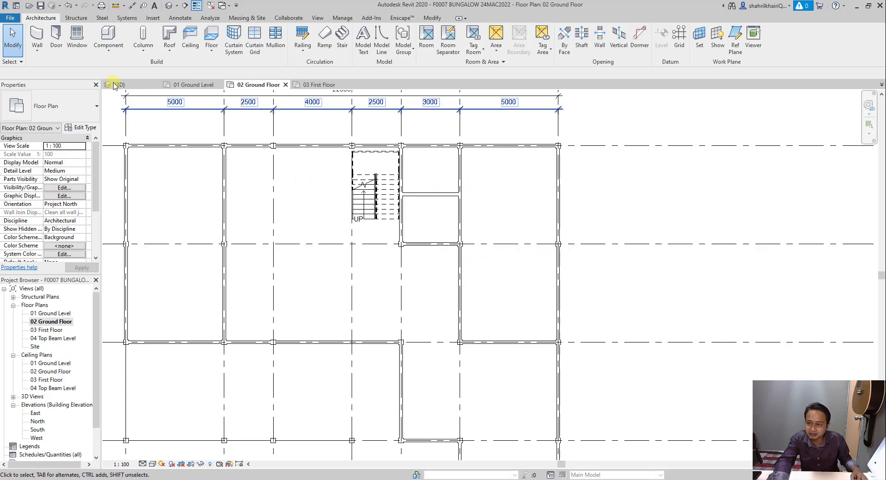
pyautogui.click(37, 35)
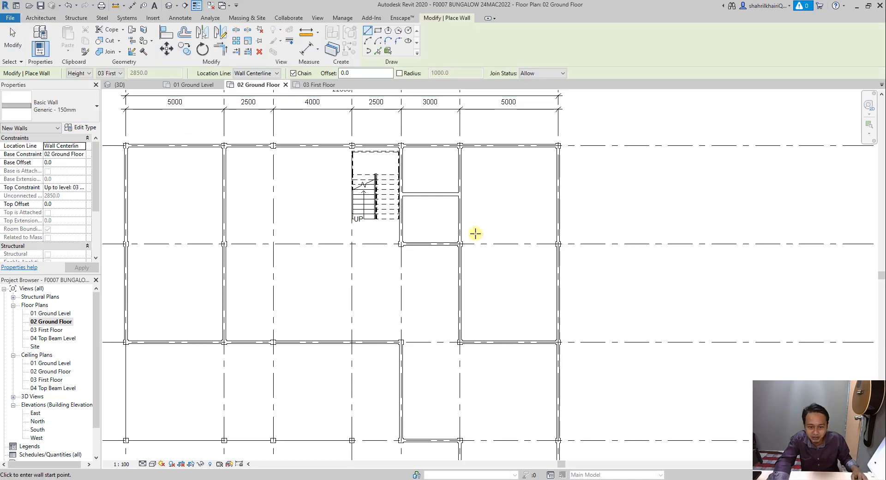
pyautogui.click(461, 245)
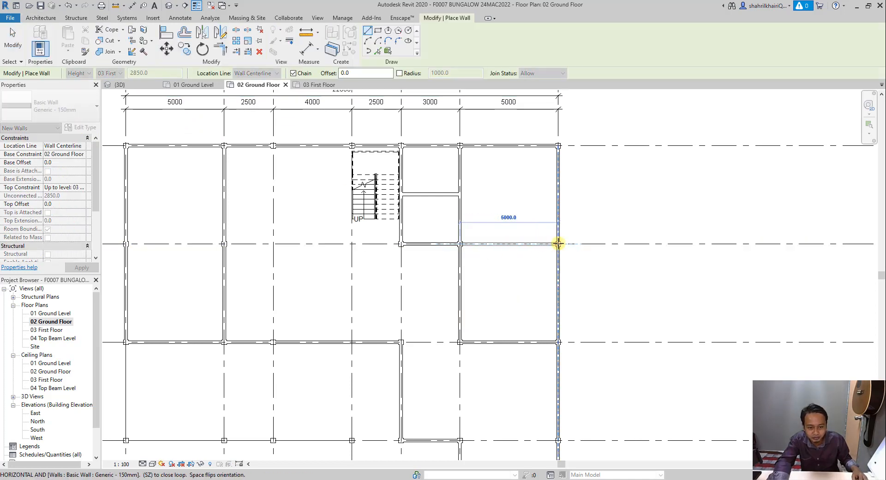
pyautogui.click(559, 244)
pyautogui.press('Escape')
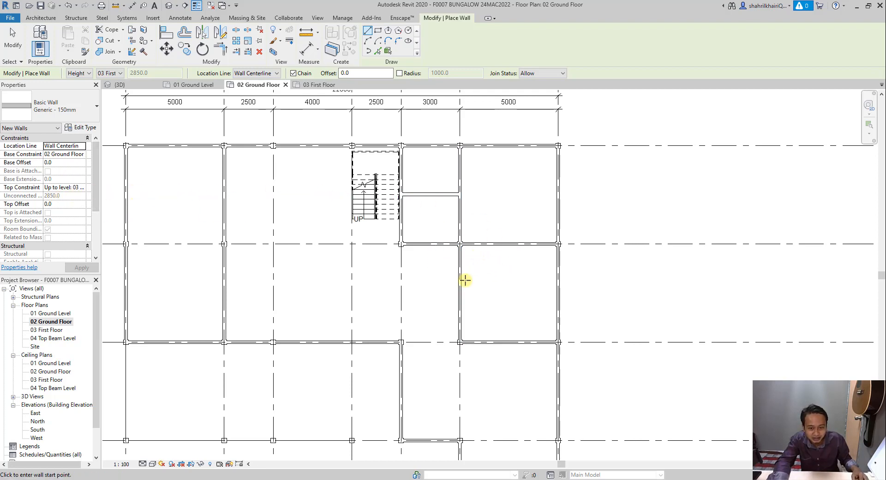
# - Draw an L-shaped wall running about 2000 mm down from the grid B wall and across to the grid 6 wall, enclosing a small room
pyautogui.click(491, 243)
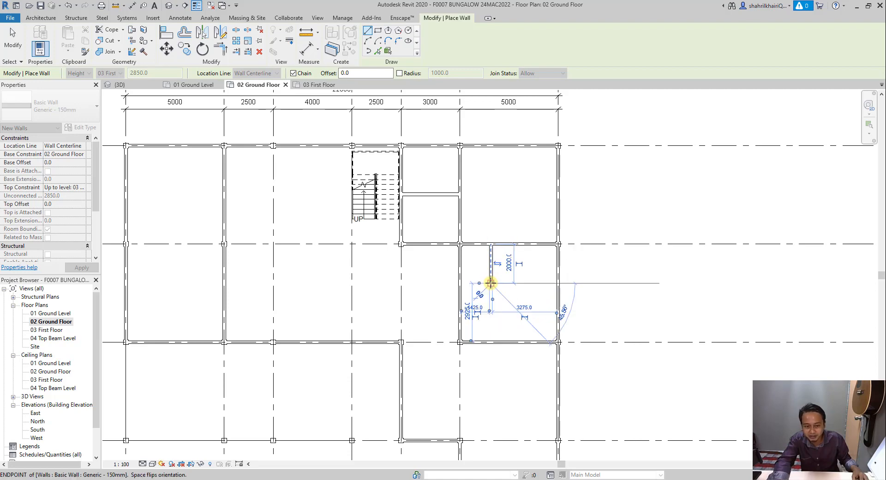
pyautogui.click(491, 283)
pyautogui.click(461, 282)
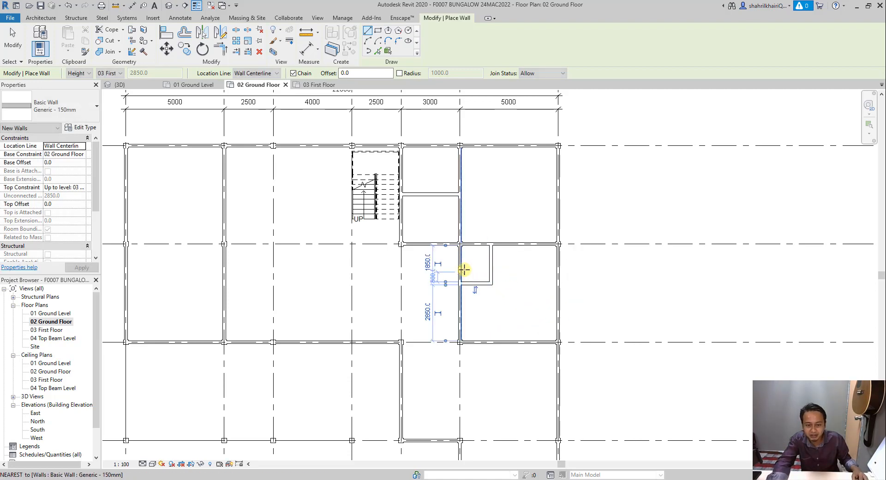
pyautogui.press('Escape')
pyautogui.press('Escape')
# - Try to trim the grid 6 wall alongside the small room with Trim/Extend
pyautogui.click(463, 259)
pyautogui.scroll(1, 462, 253)
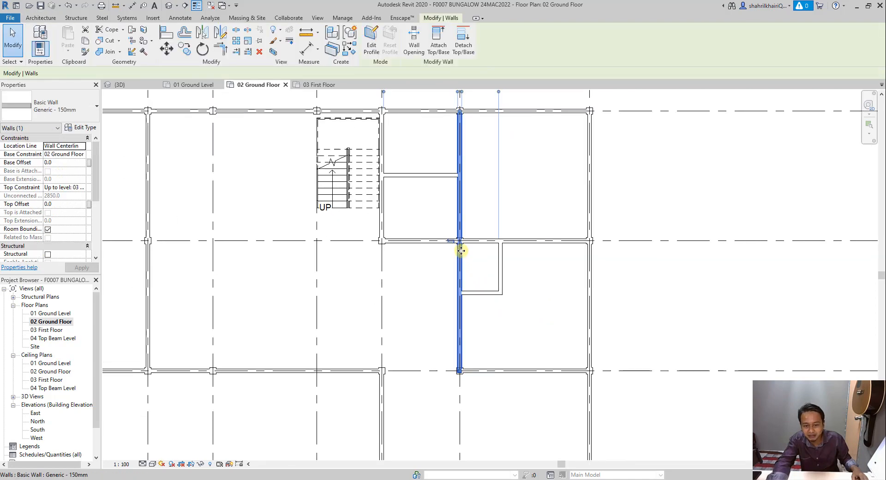
pyautogui.scroll(2, 463, 247)
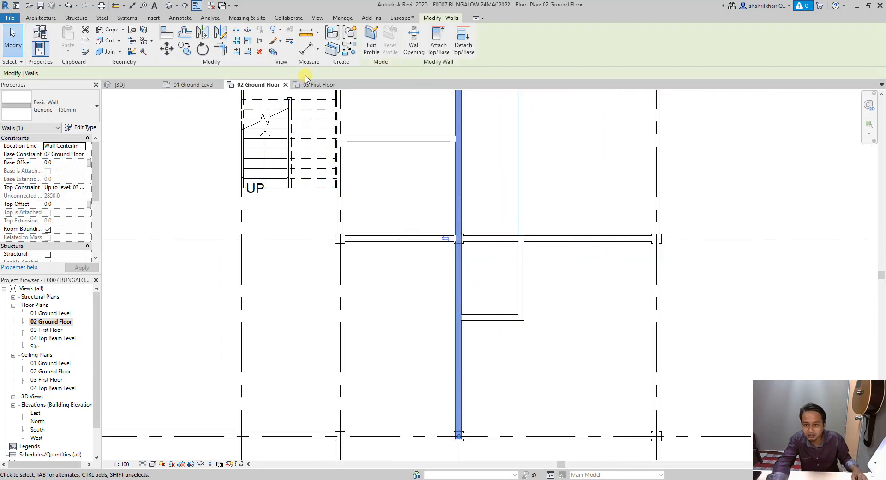
pyautogui.click(245, 52)
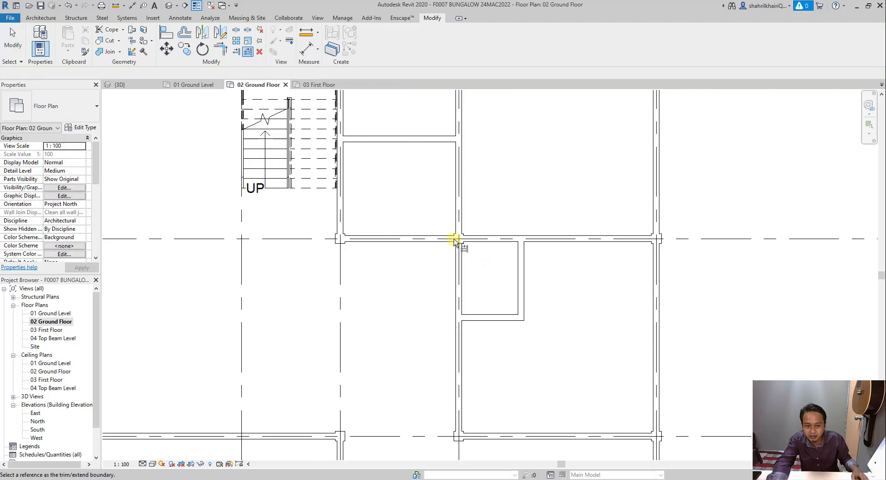
pyautogui.scroll(3, 460, 241)
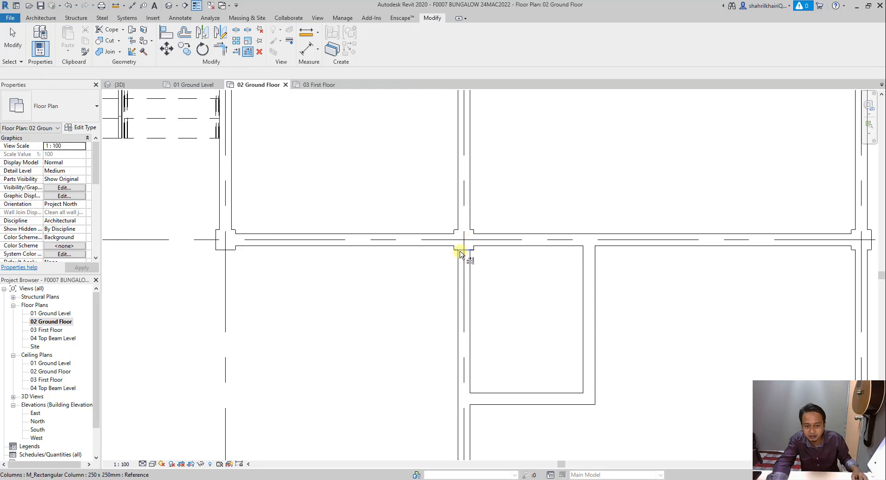
pyautogui.scroll(-1, 461, 252)
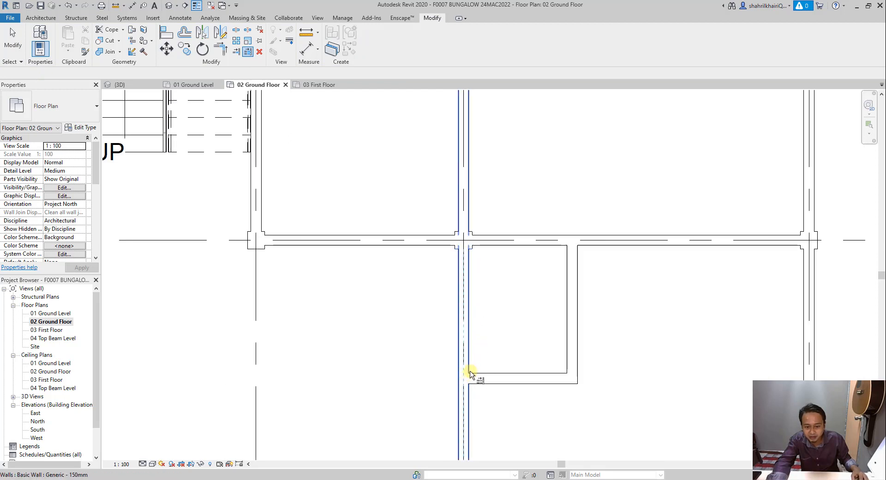
pyautogui.click(469, 374)
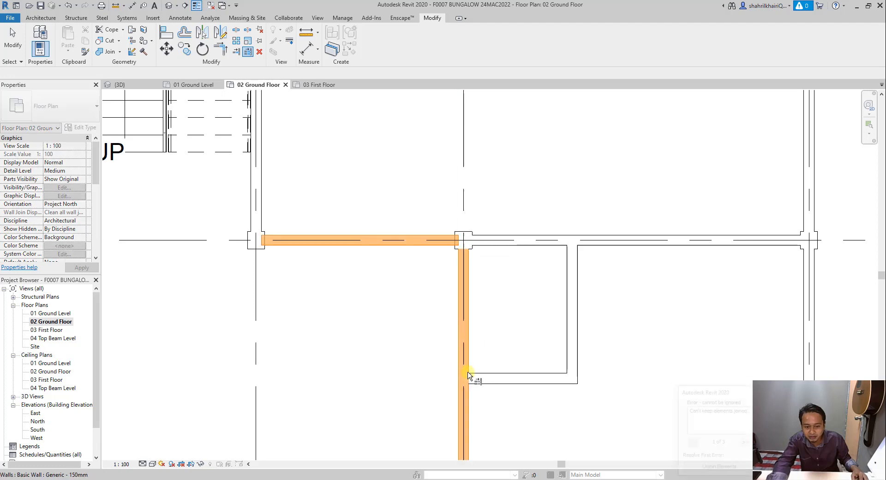
pyautogui.press('Escape')
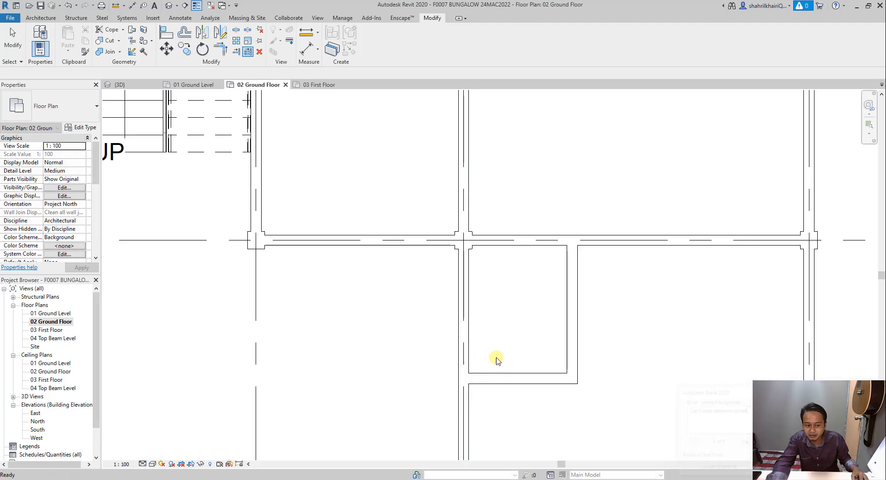
pyautogui.press('Escape')
# - Split the grid 6 wall at grid B and near the small room's lower wall
pyautogui.scroll(-1, 461, 300)
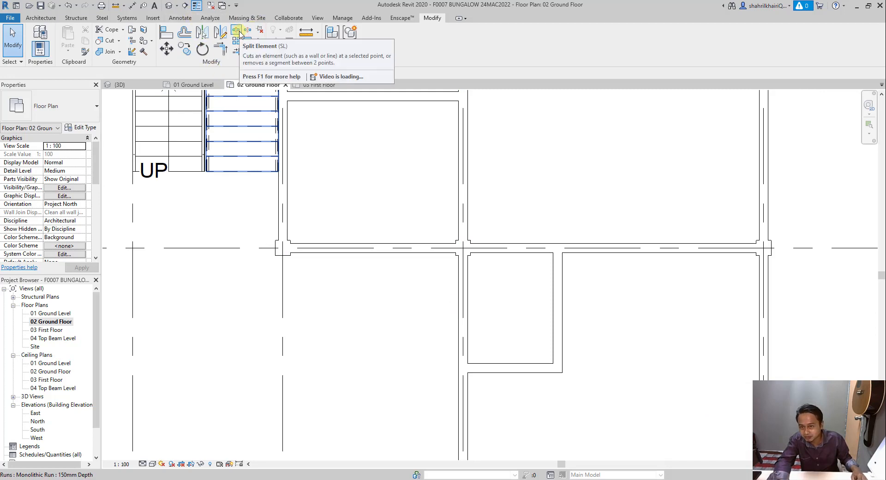
pyautogui.click(238, 32)
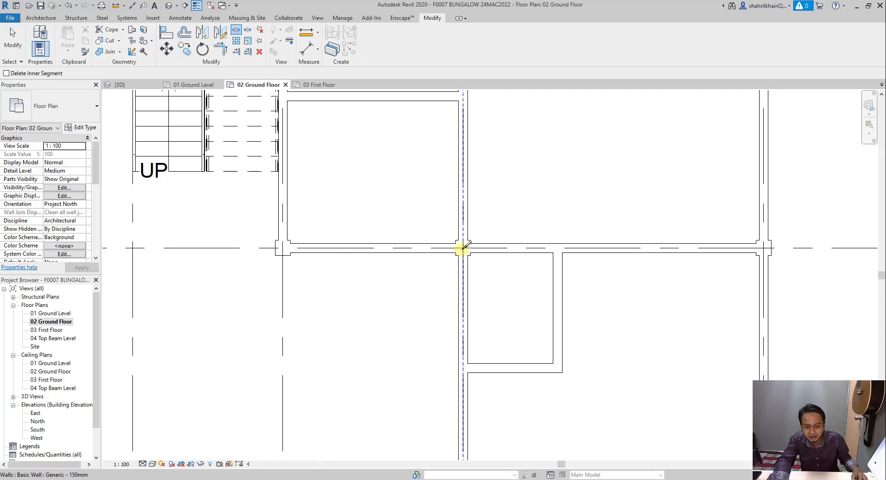
pyautogui.click(464, 247)
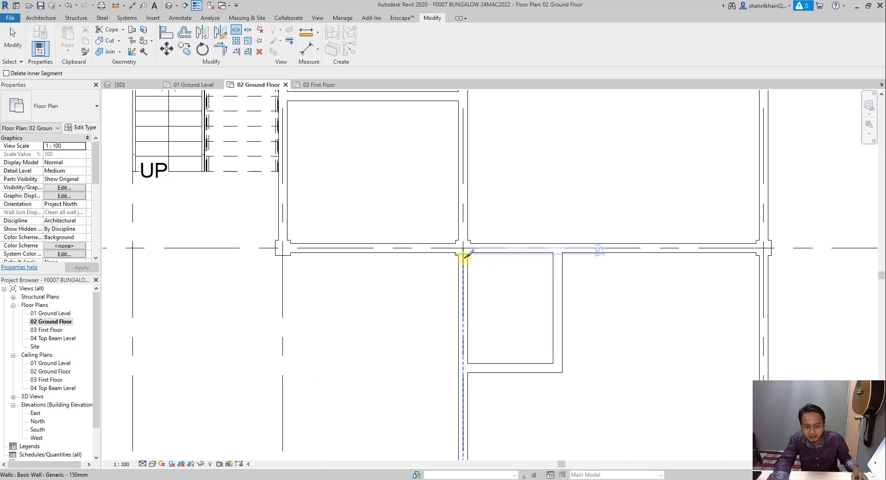
pyautogui.click(463, 373)
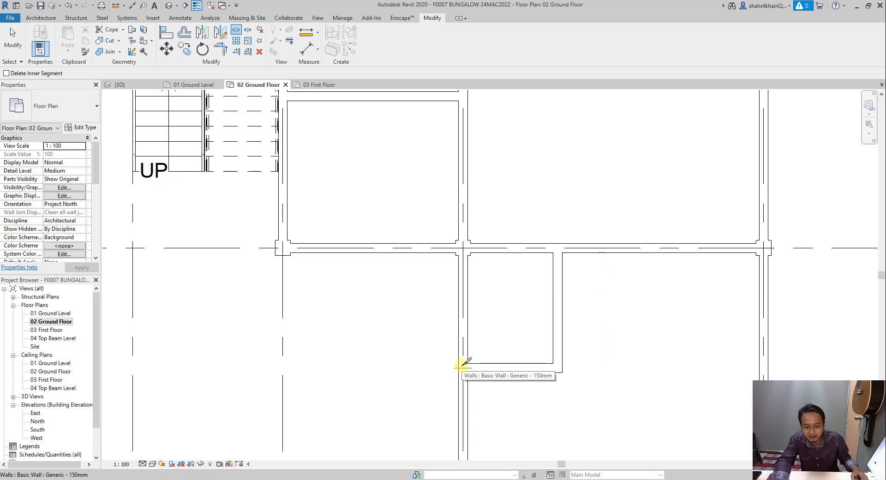
pyautogui.scroll(2, 464, 363)
pyautogui.click(464, 363)
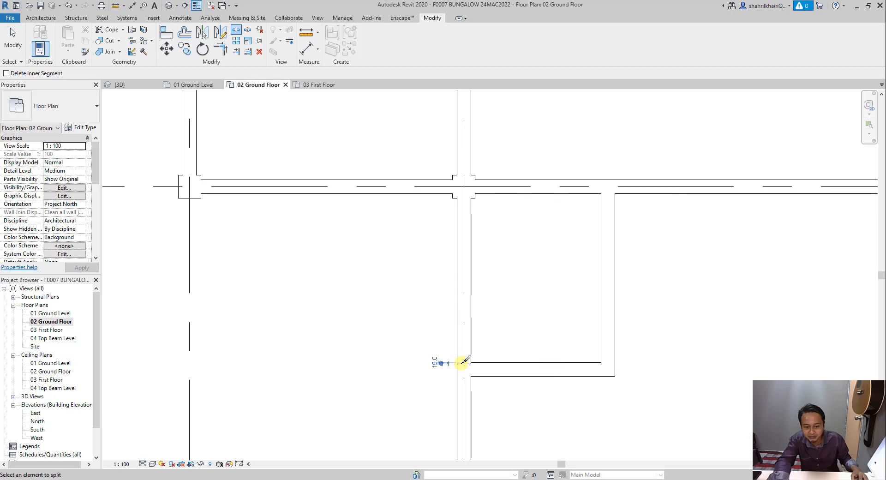
pyautogui.press('Escape')
# - Delete the split grid 6 wall segment between grid B and the small room's lower wall
pyautogui.scroll(2, 460, 373)
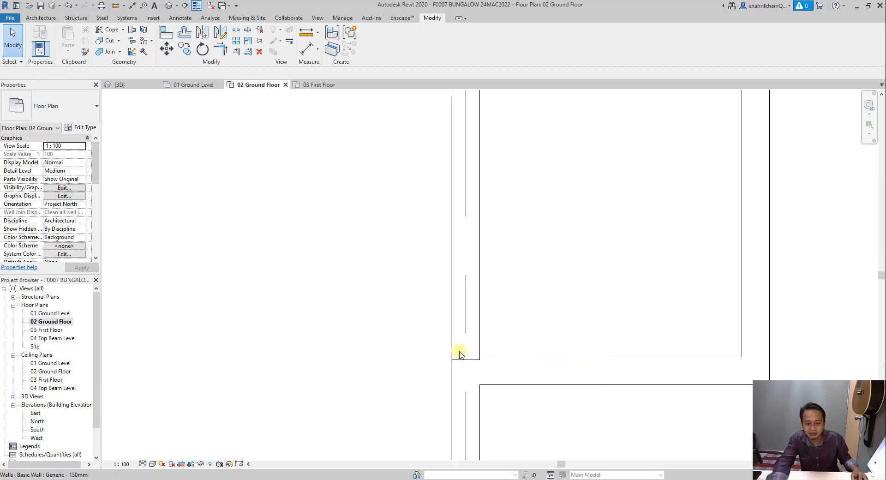
pyautogui.click(477, 339)
pyautogui.scroll(-3, 478, 337)
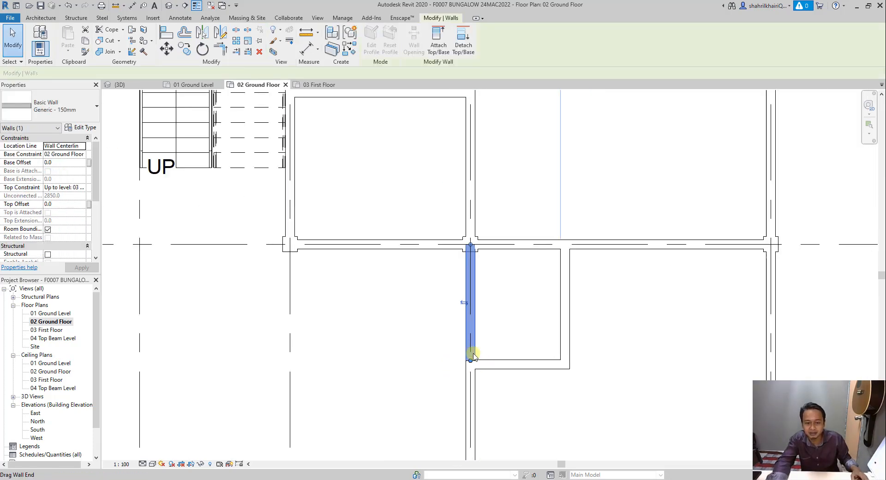
pyautogui.press('Escape')
# - Extend the upper end of the grid 6 wall slightly up to the small room's lower wall
pyautogui.scroll(2, 468, 376)
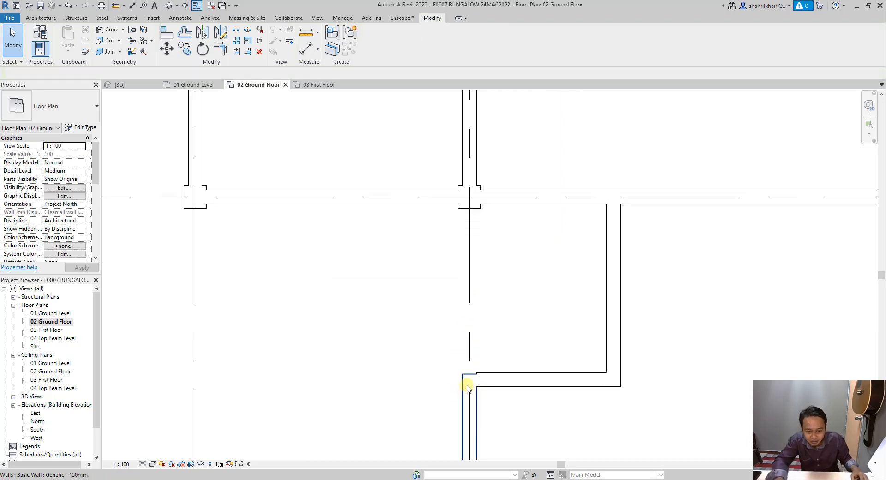
pyautogui.click(471, 374)
pyautogui.scroll(4, 470, 373)
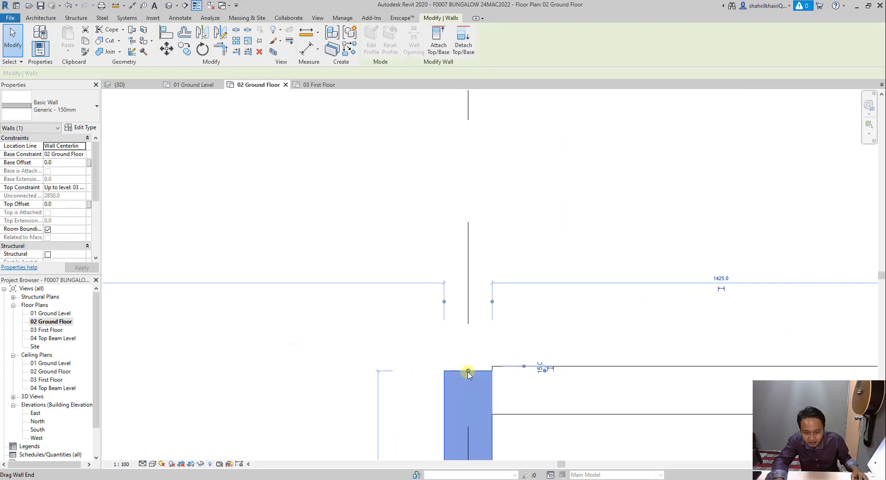
pyautogui.moveTo(468, 372); pyautogui.dragTo(469, 365)
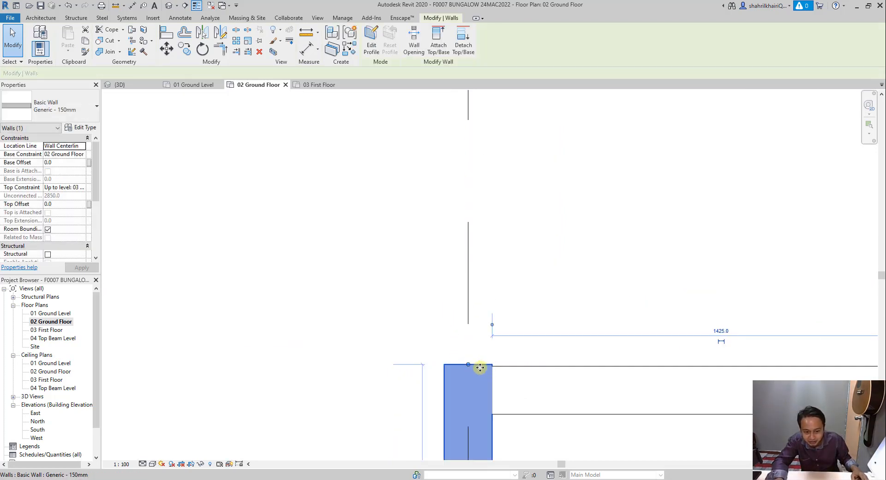
pyautogui.press('Escape')
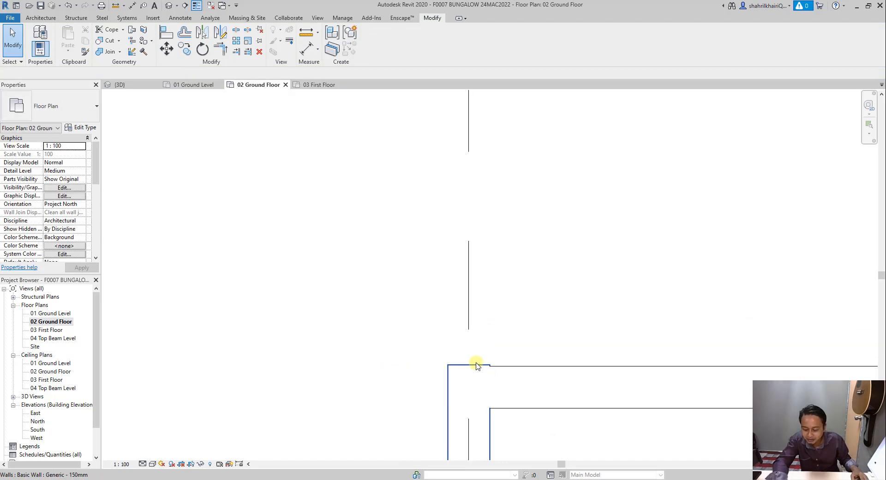
# - Try to join the small room's lower wall and the grid 6 wall into a corner with Trim/Extend to Corner
pyautogui.press('t')
pyautogui.press('r')
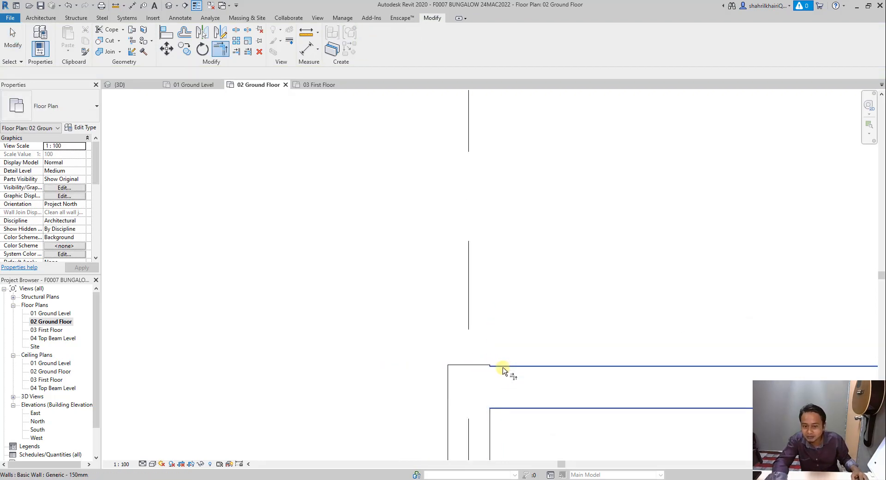
pyautogui.click(503, 371)
pyautogui.click(460, 370)
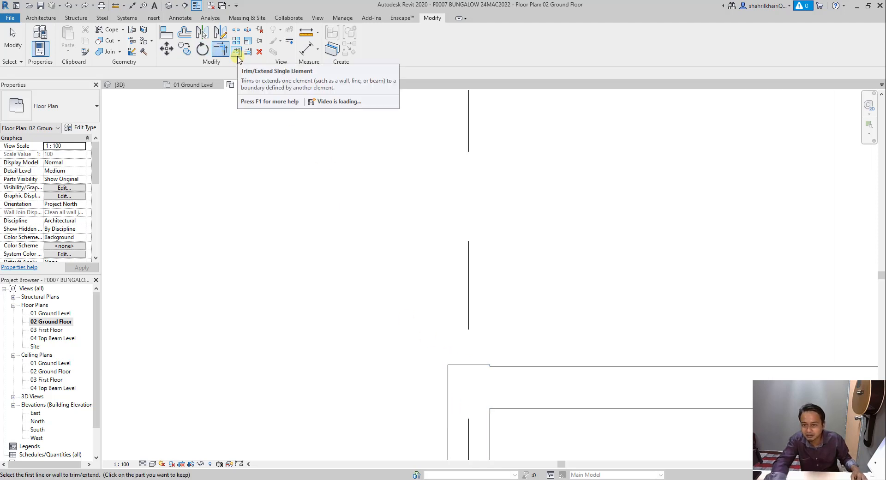
# - Undo the recent edits to the grid 6 wall beside the small room, including the deleted segment and the splits
pyautogui.click(236, 52)
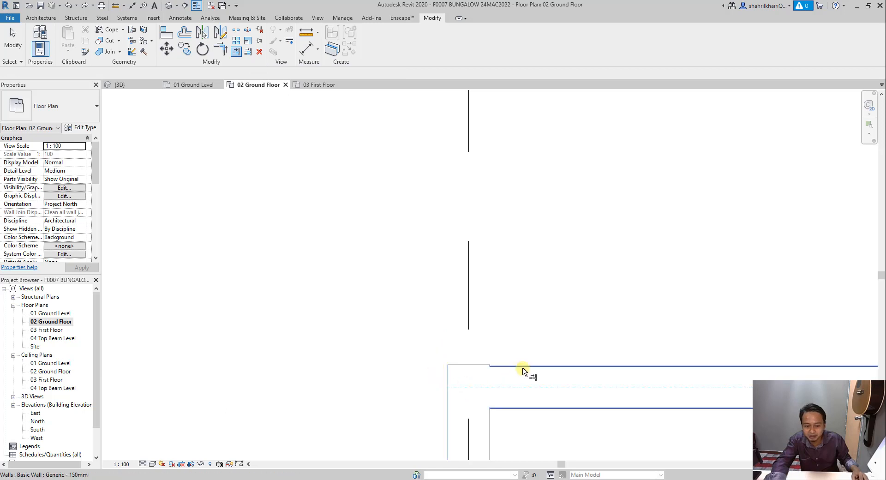
pyautogui.scroll(-3, 524, 370)
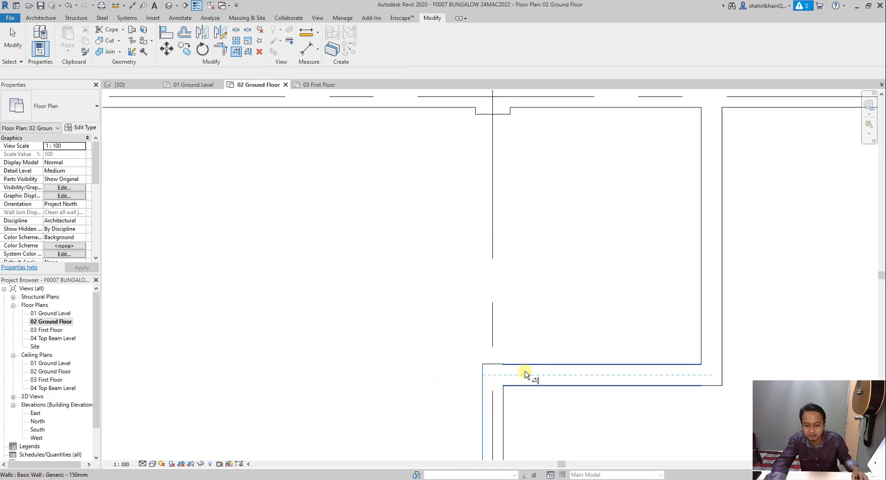
pyautogui.press('Escape')
pyautogui.scroll(3, 507, 369)
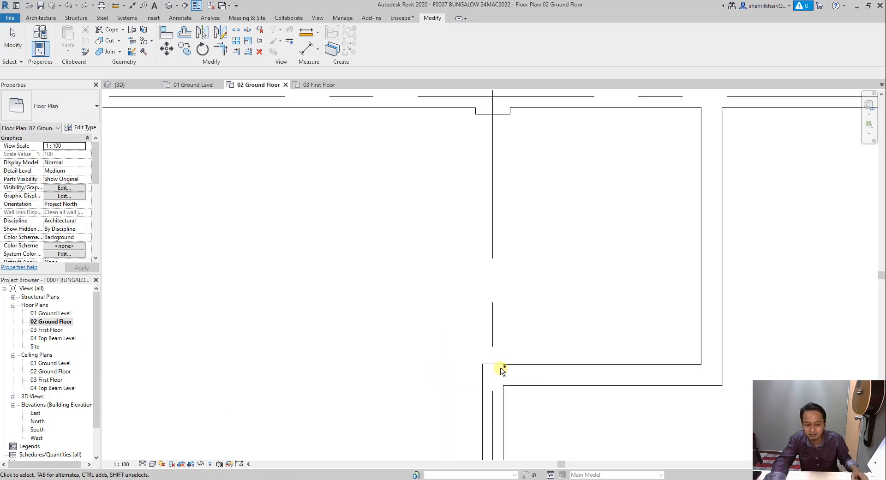
pyautogui.scroll(-5, 501, 359)
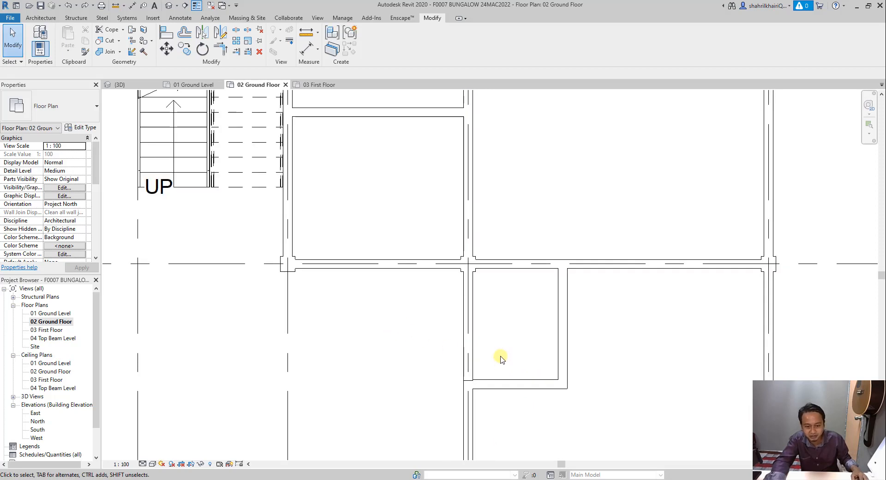
pyautogui.scroll(2, 482, 358)
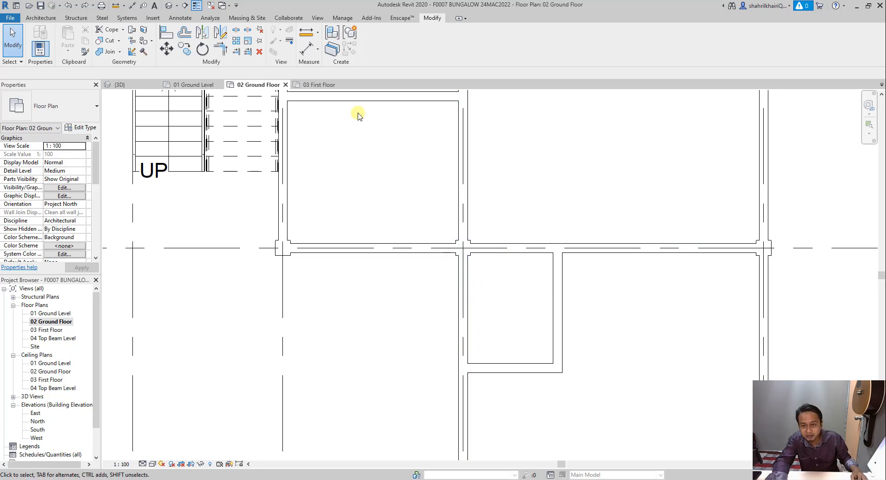
# - Split the grid 6 wall alongside the small room, about 925 mm below the grid B wall
pyautogui.press('s')
pyautogui.press('l')
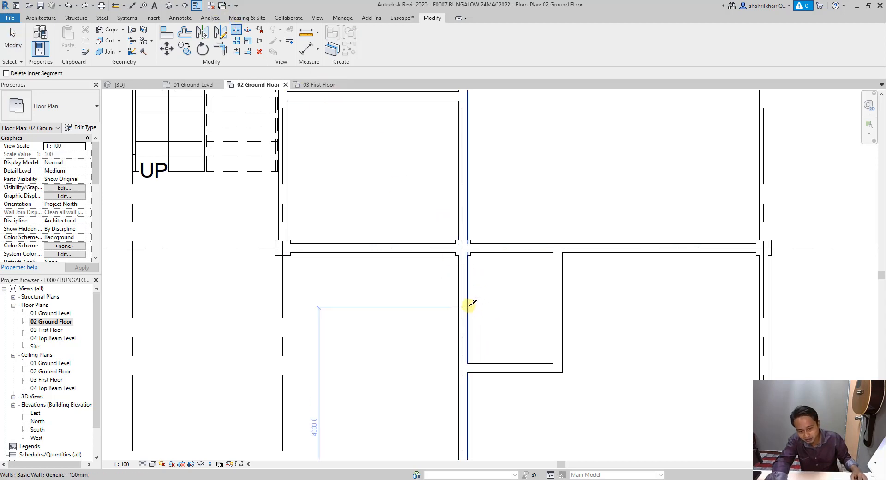
pyautogui.click(468, 307)
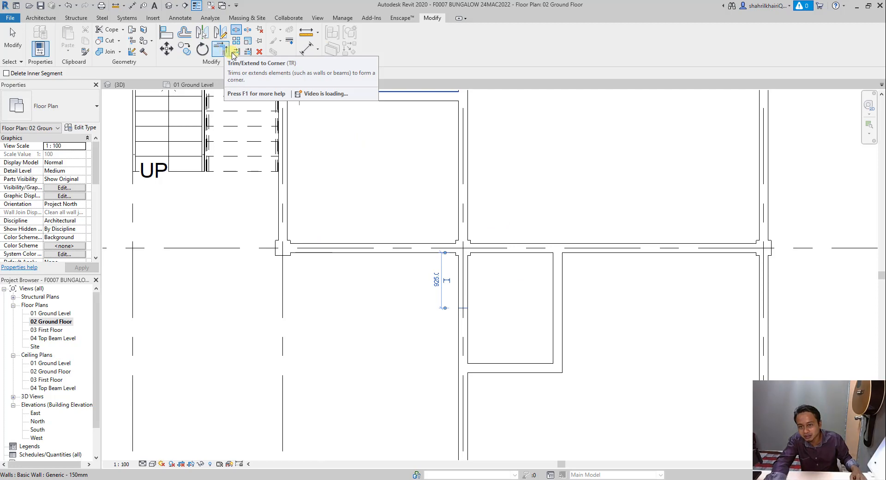
# - Trim the upper part of the split grid 6 wall back to the grid B wall with Trim/Extend to Corner
pyautogui.click(465, 199)
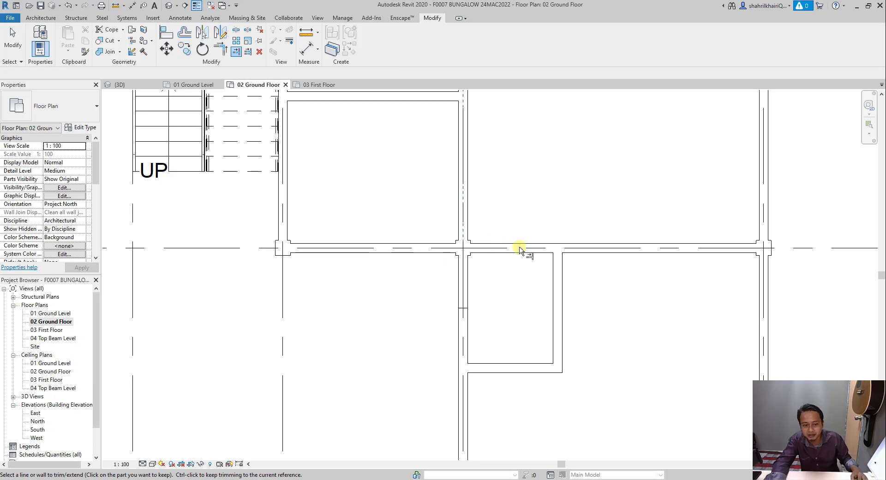
pyautogui.click(466, 210)
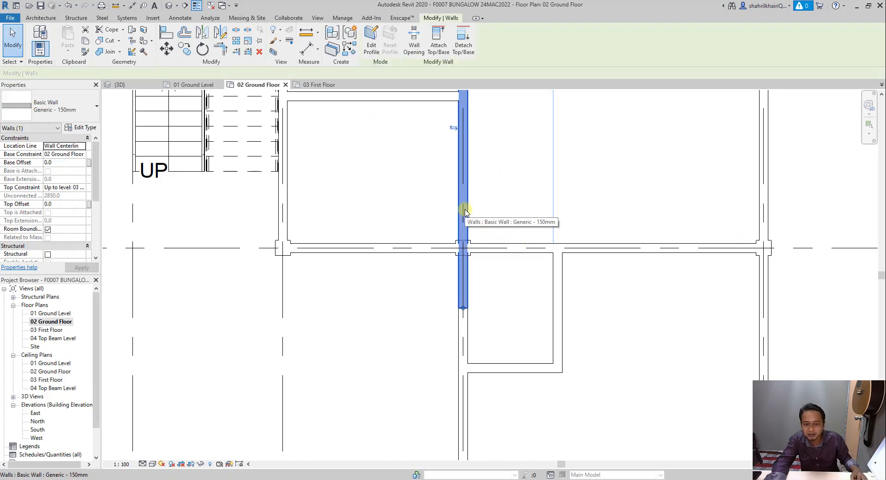
pyautogui.click(220, 50)
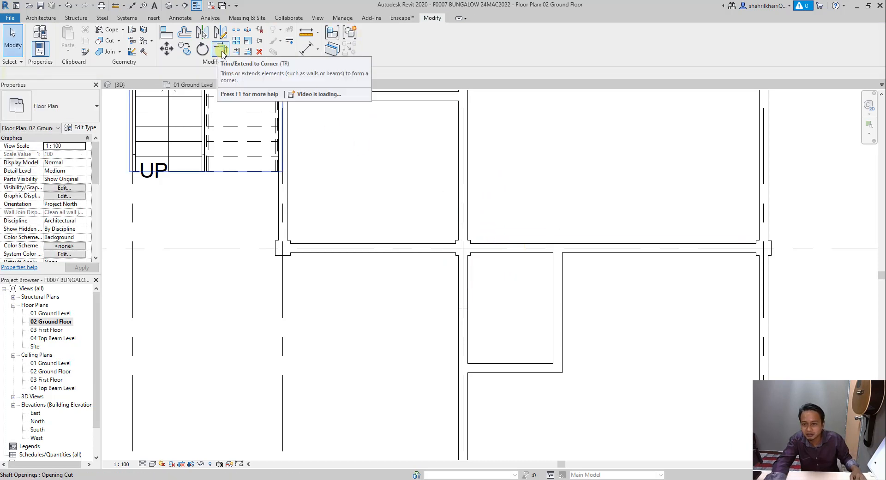
pyautogui.click(468, 196)
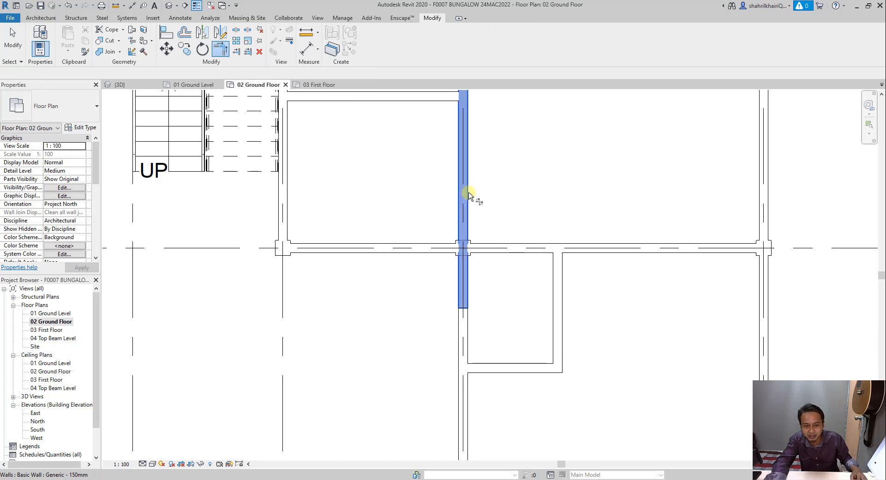
pyautogui.click(503, 248)
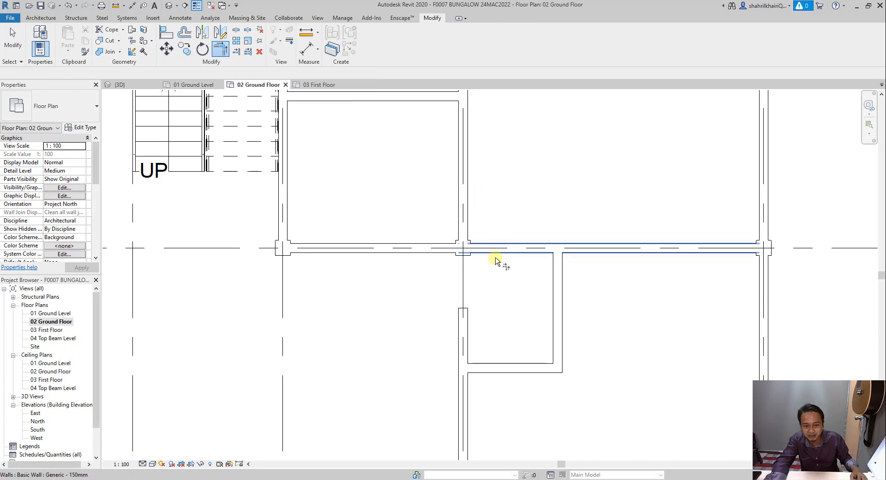
# - Trim the lower part of the grid 6 wall to form a corner with the small room's lower wall
pyautogui.click(493, 368)
pyautogui.click(471, 409)
pyautogui.scroll(-3, 467, 295)
pyautogui.press('Escape')
pyautogui.press('Escape')
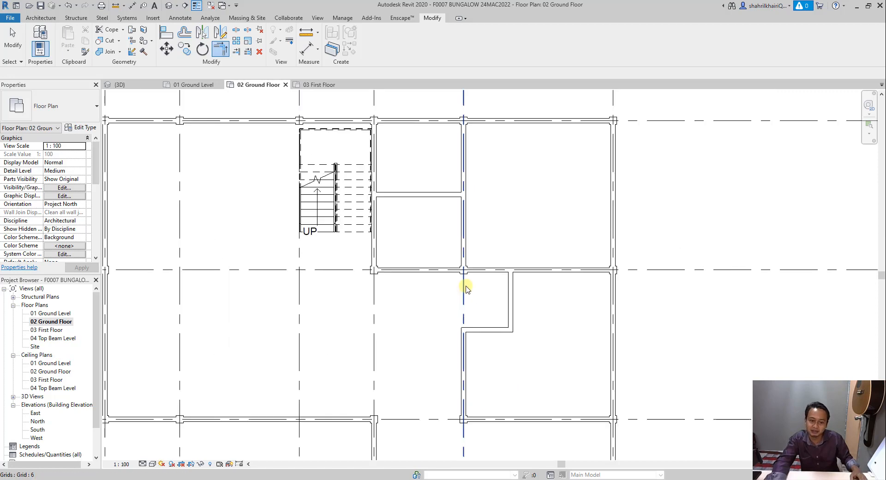
# - Examine the ground floor wall layout around the stairs, the small rooms and the bays between grids 1 and 7
pyautogui.scroll(2, 507, 284)
pyautogui.scroll(-2, 478, 278)
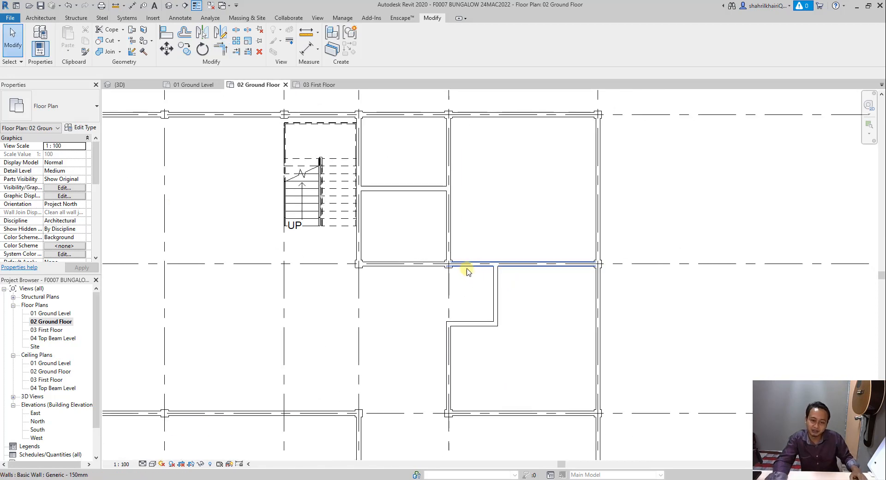
pyautogui.scroll(-3, 518, 293)
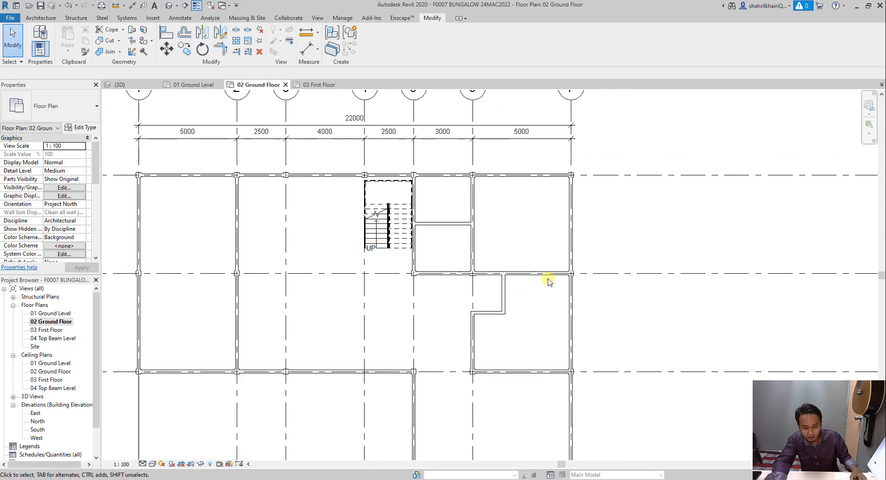
pyautogui.scroll(-1, 554, 273)
pyautogui.scroll(-1, 560, 265)
pyautogui.scroll(2, 476, 255)
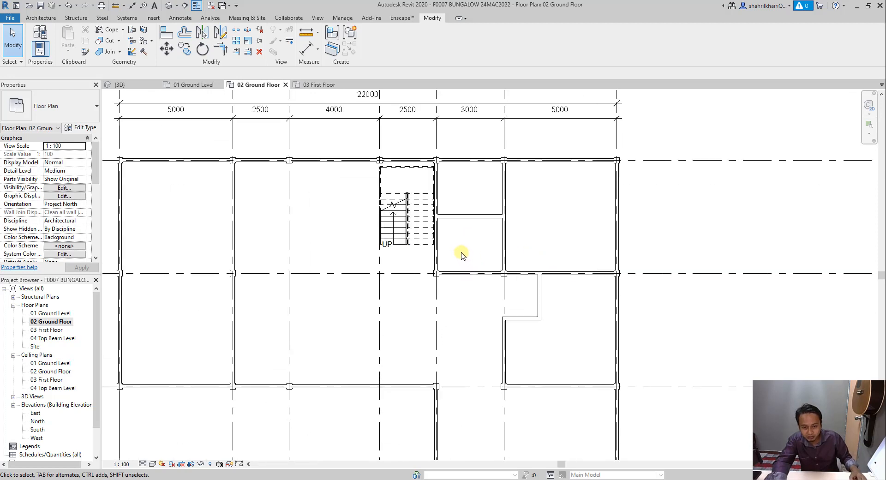
pyautogui.scroll(-1, 568, 223)
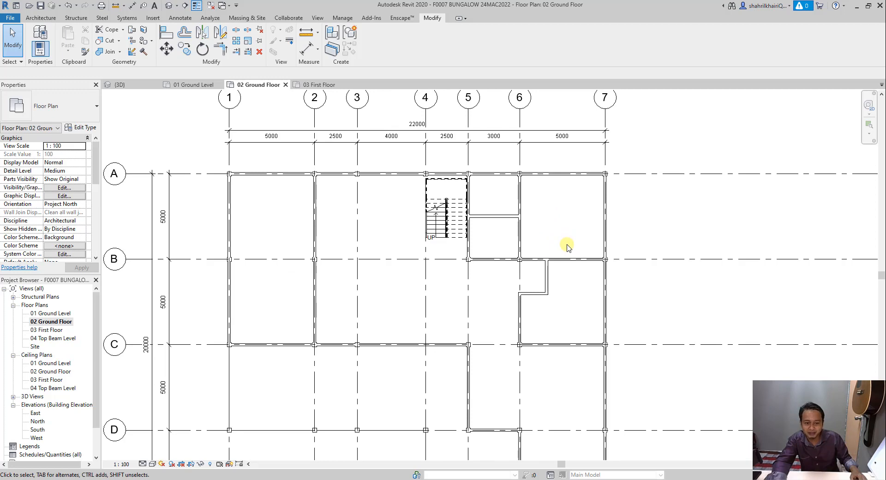
pyautogui.scroll(2, 556, 277)
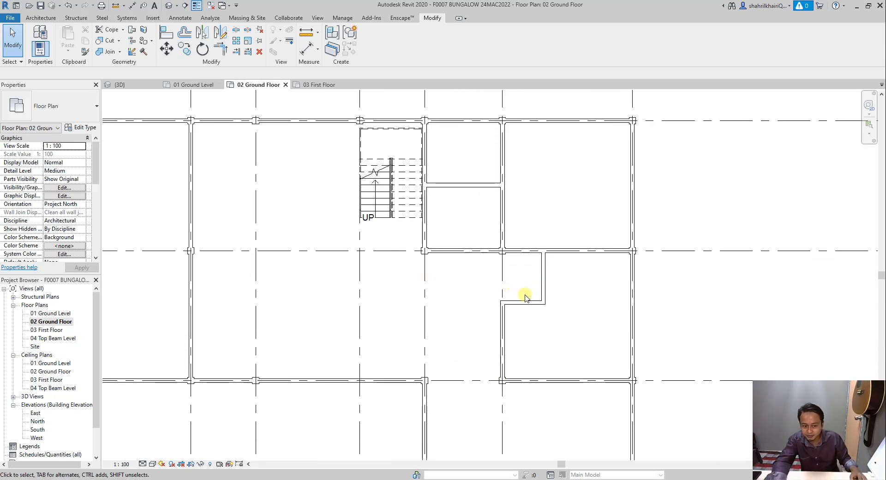
pyautogui.scroll(-3, 594, 279)
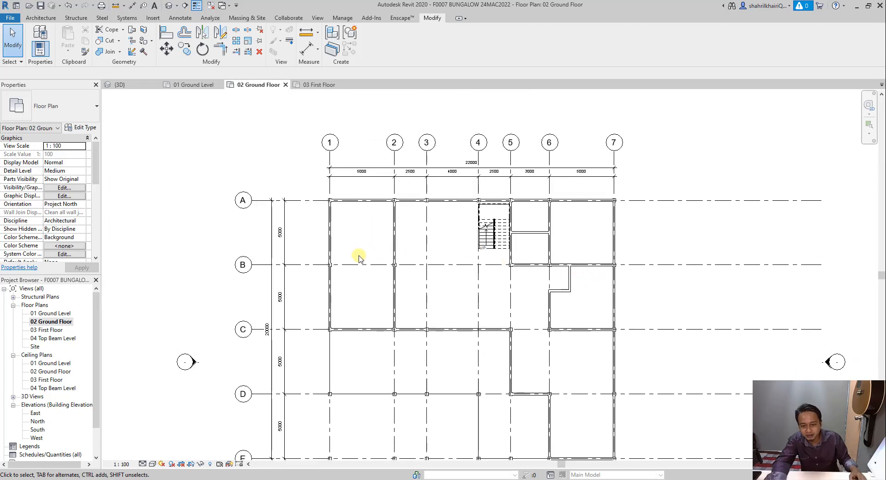
pyautogui.scroll(2, 358, 253)
# - Copy the upper horizontal wall of the small rooms beside grid 1 from the 03 First Floor plan to the clipboard
pyautogui.doubleClick(48, 330)
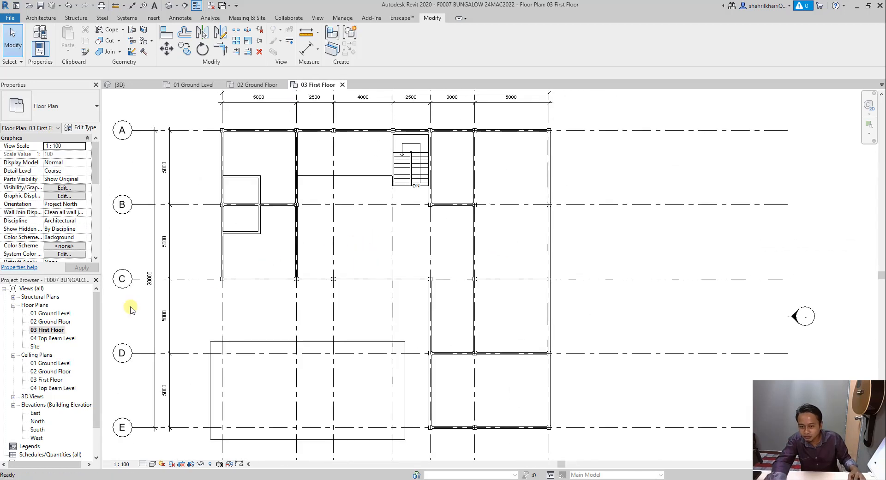
pyautogui.scroll(-1, 245, 167)
pyautogui.scroll(2, 233, 176)
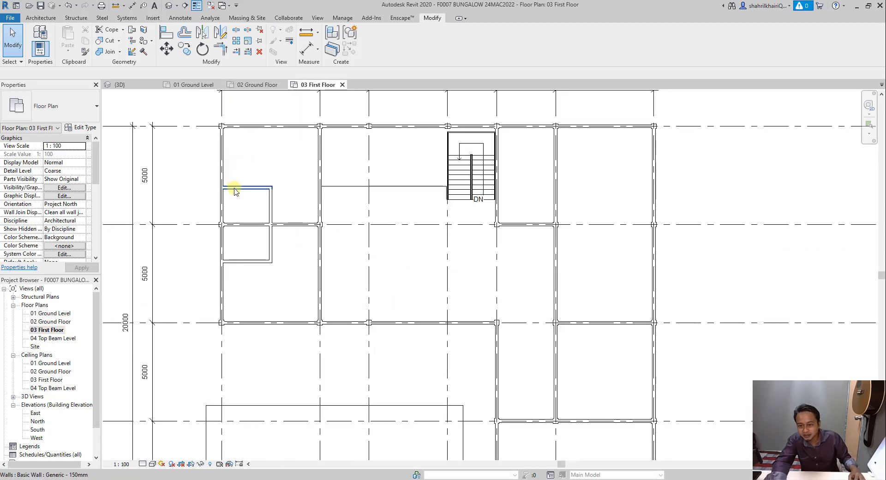
pyautogui.click(238, 185)
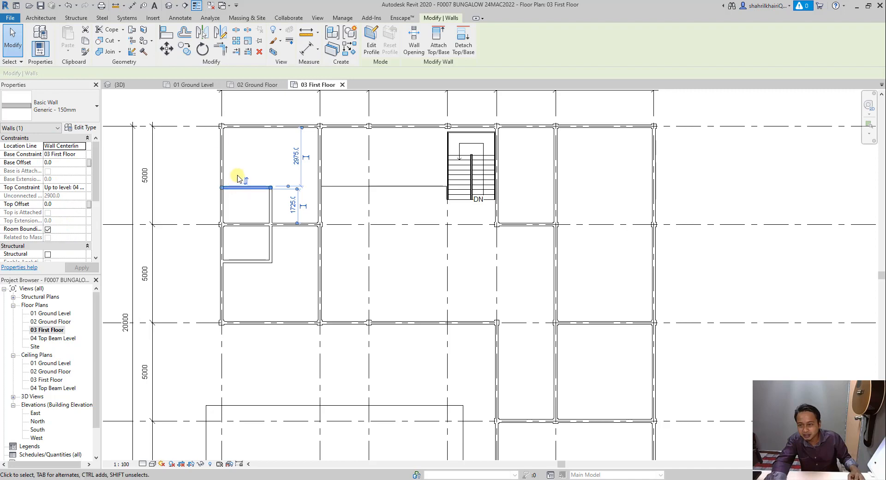
pyautogui.click(86, 42)
# - Paste the copied wall aligned to the selected level 02 Ground Floor
pyautogui.click(68, 49)
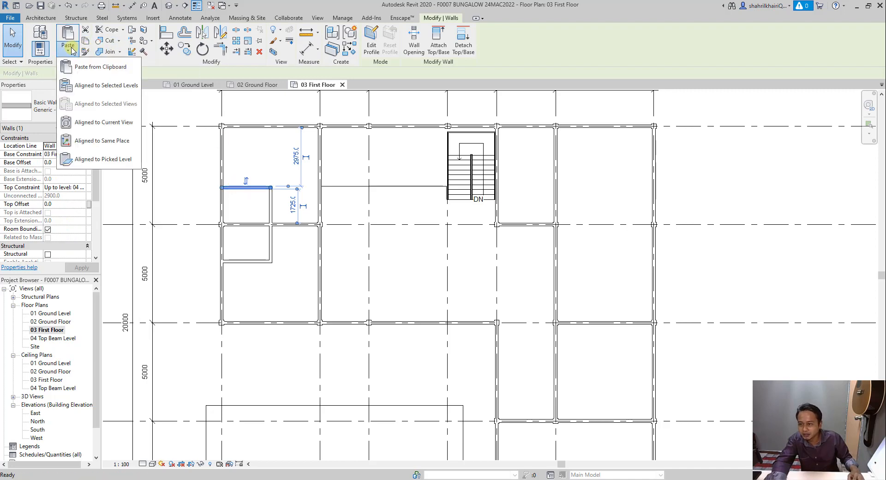
pyautogui.click(81, 85)
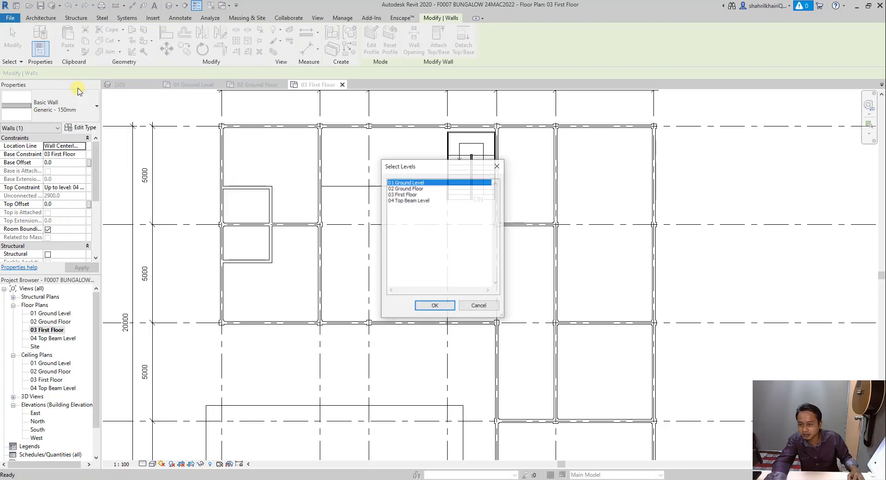
pyautogui.click(403, 195)
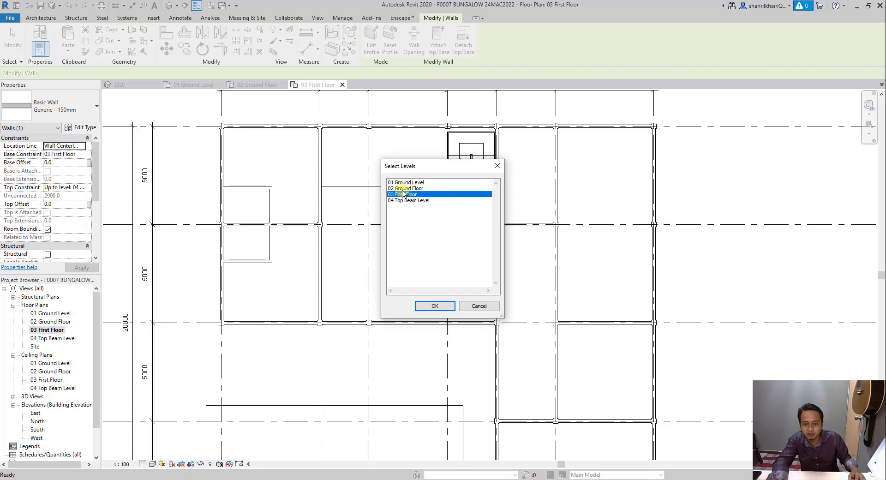
pyautogui.click(402, 188)
pyautogui.click(433, 306)
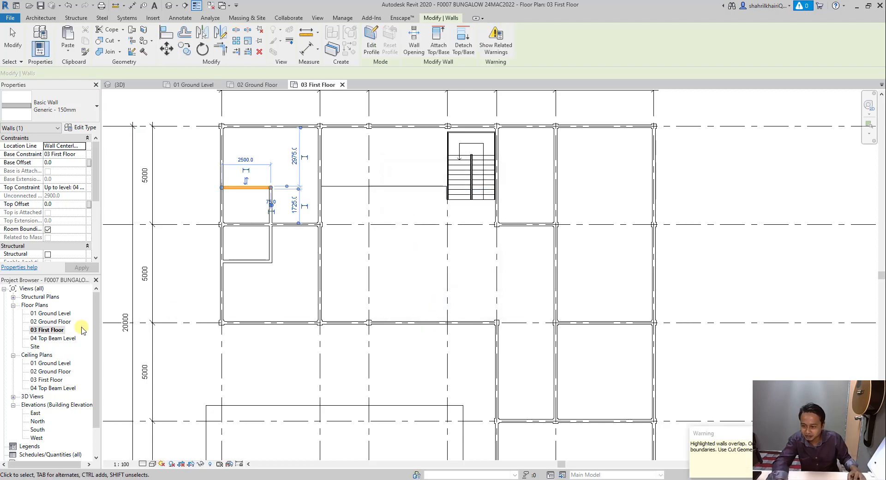
# - Open the 02 Ground Floor plan and inspect the pasted wall beside grid 1, between grids A and B
pyautogui.doubleClick(50, 321)
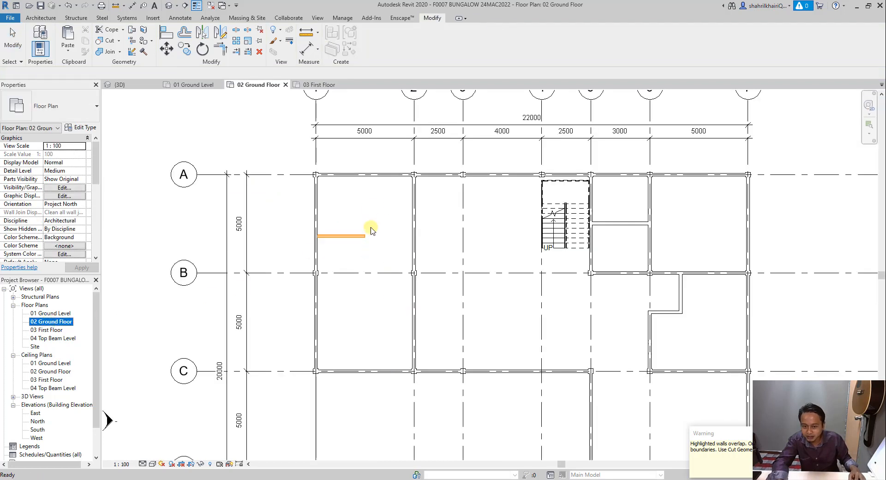
pyautogui.click(356, 236)
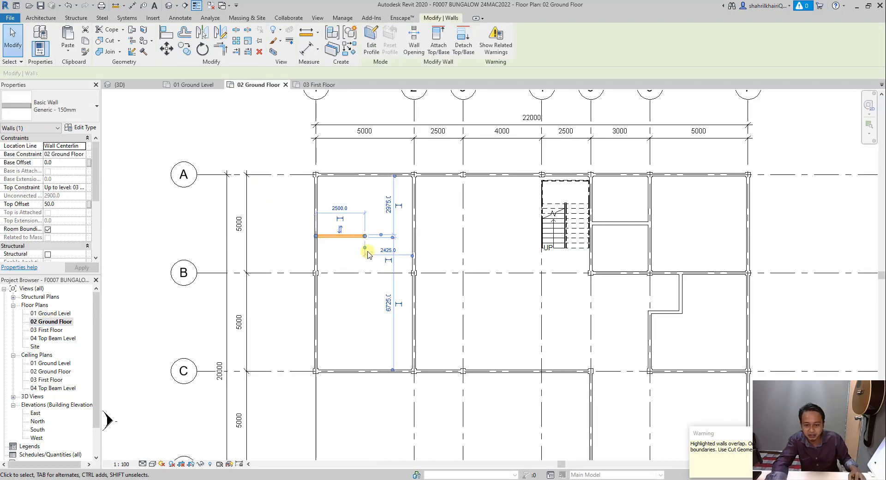
pyautogui.press('Escape')
pyautogui.click(356, 237)
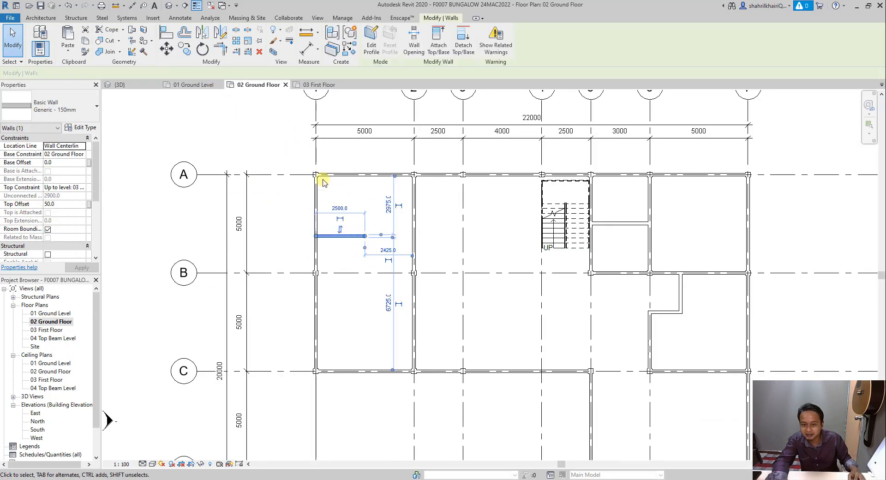
# - Extend the pasted partition wall between grids A and B so it reaches the wall on grid 2
pyautogui.scroll(2, 365, 235)
pyautogui.moveTo(365, 235); pyautogui.dragTo(438, 236)
pyautogui.scroll(-2, 438, 237)
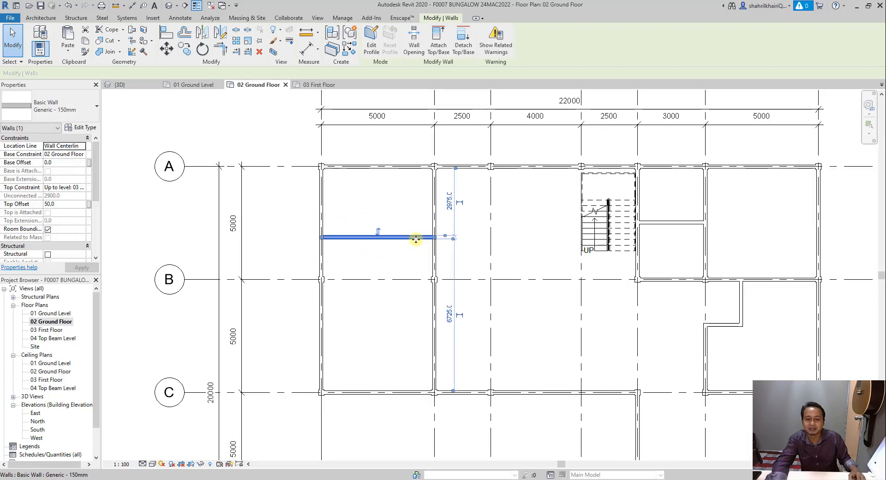
pyautogui.press('Escape')
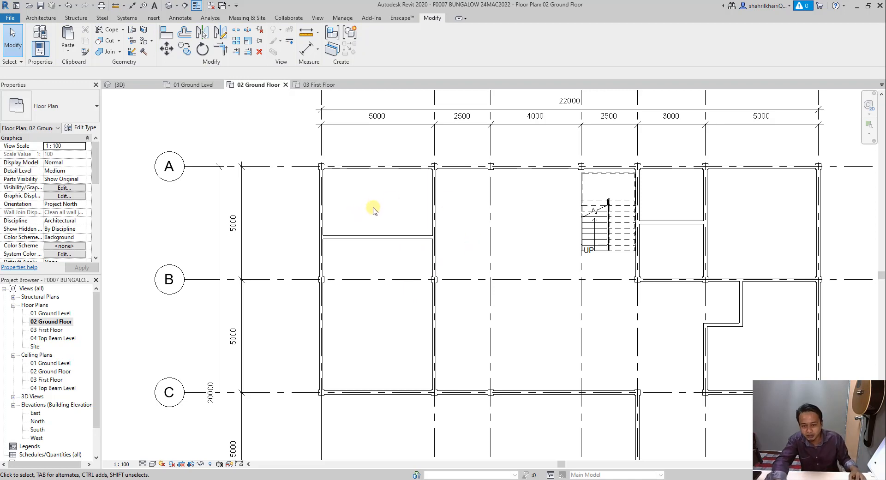
# - Examine the whole ground floor wall layout in plan, and inspect the bungalow's exterior in the default 3D view
pyautogui.scroll(-2, 385, 194)
pyautogui.scroll(2, 390, 206)
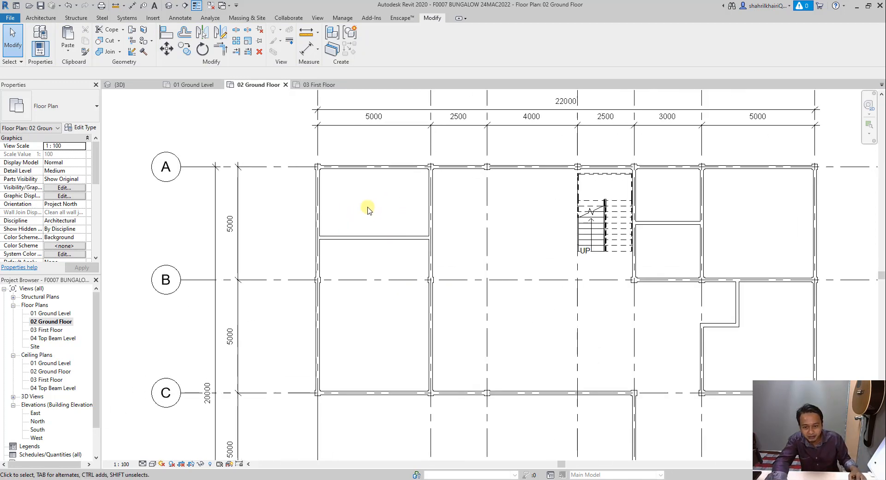
pyautogui.scroll(-2, 483, 224)
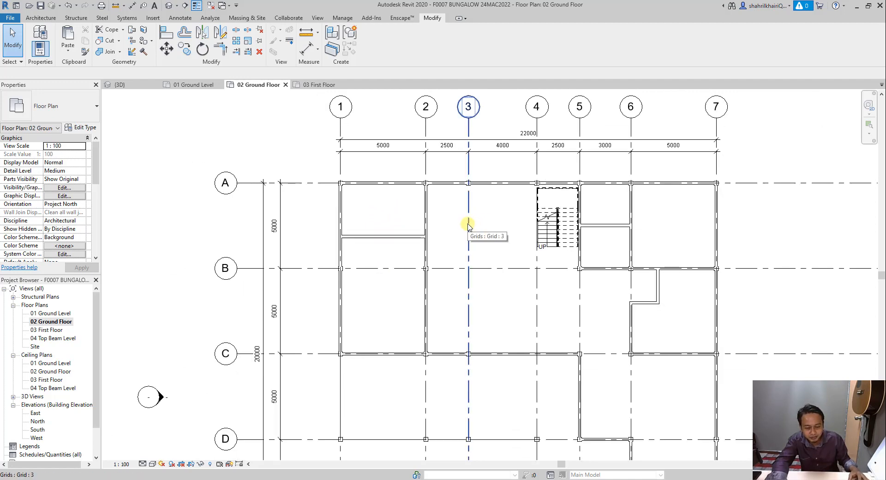
pyautogui.scroll(-4, 469, 225)
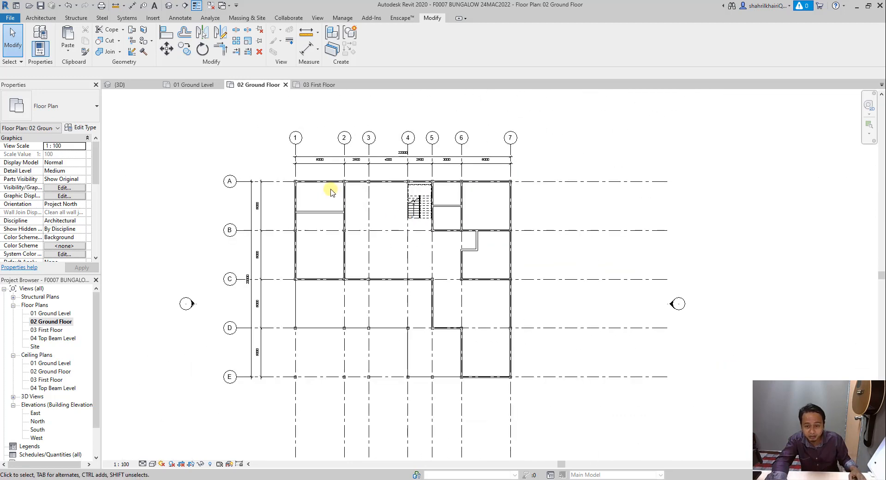
pyautogui.click(169, 5)
pyautogui.keyDown('shift'); pyautogui.moveTo(341, 194); pyautogui.dragTo(437, 253, button='middle'); pyautogui.keyUp('shift')
pyautogui.scroll(-2, 500, 247)
pyautogui.scroll(2, 373, 223)
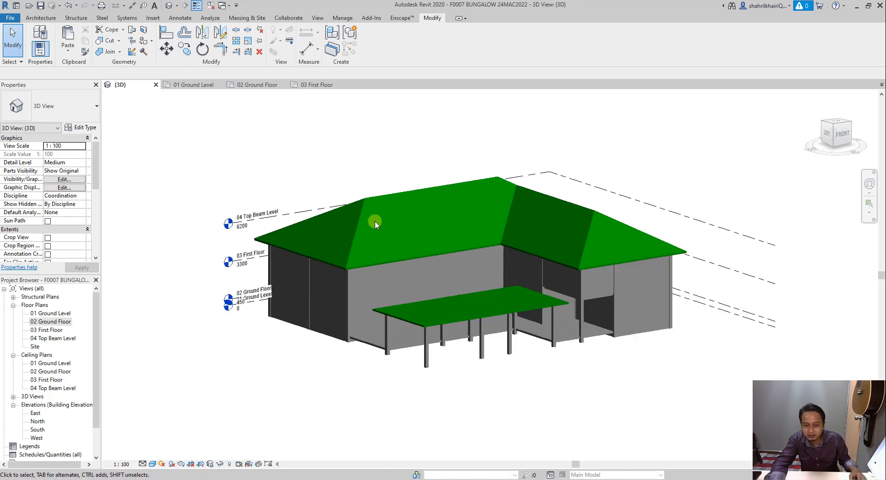
pyautogui.keyDown('shift'); pyautogui.moveTo(375, 224); pyautogui.dragTo(462, 227, button='middle'); pyautogui.keyUp('shift')
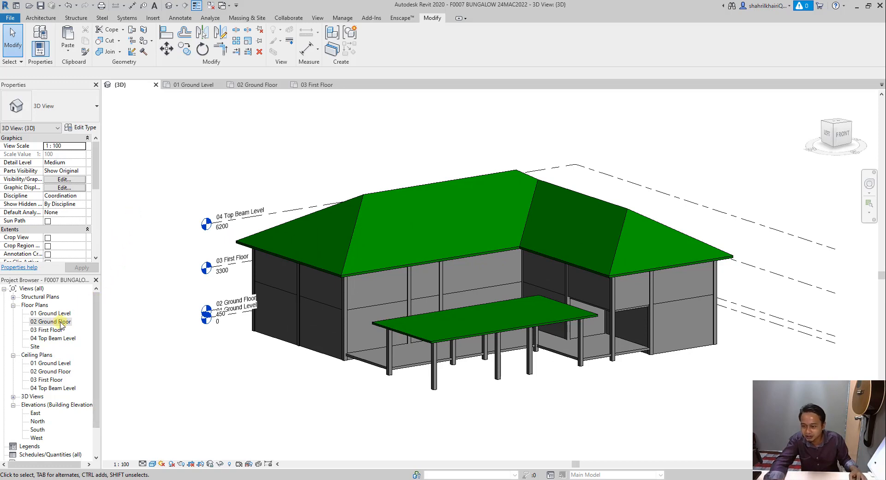
# - Start loading a family and browse from the RVT 2020 Libraries folder to the Malaysia library's Doors folder
pyautogui.click(152, 20)
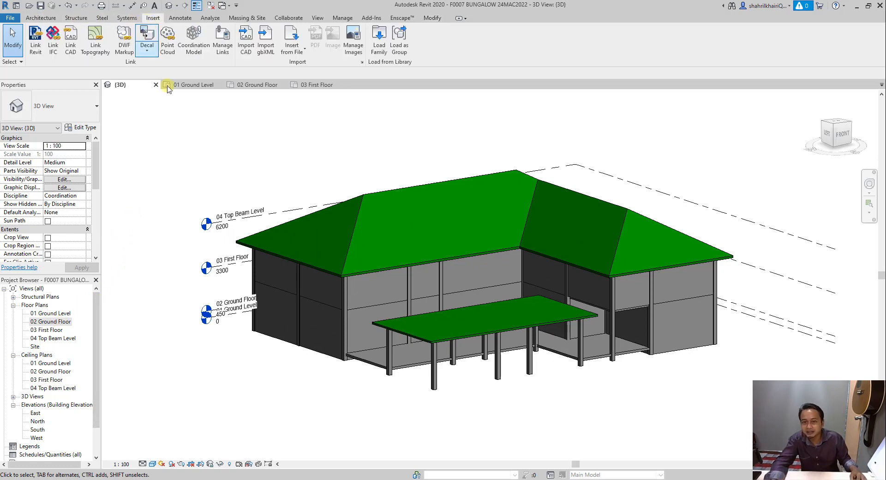
pyautogui.click(380, 44)
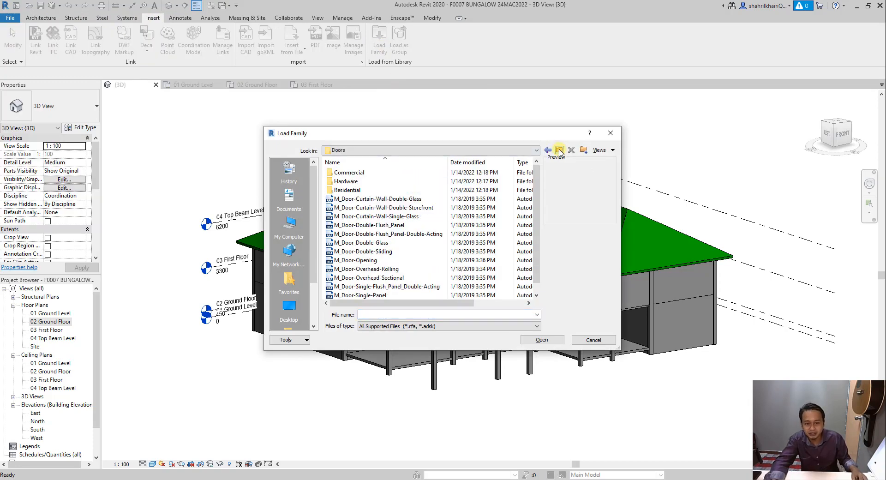
pyautogui.click(559, 150)
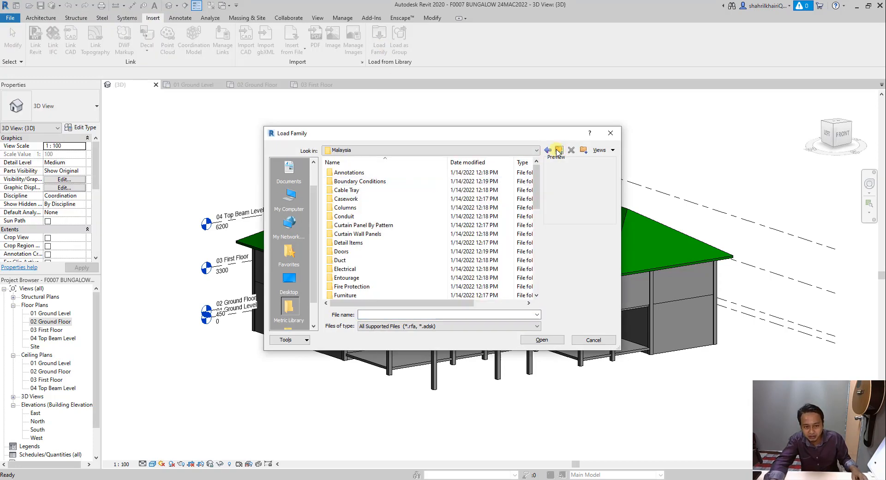
pyautogui.click(559, 151)
pyautogui.click(559, 151)
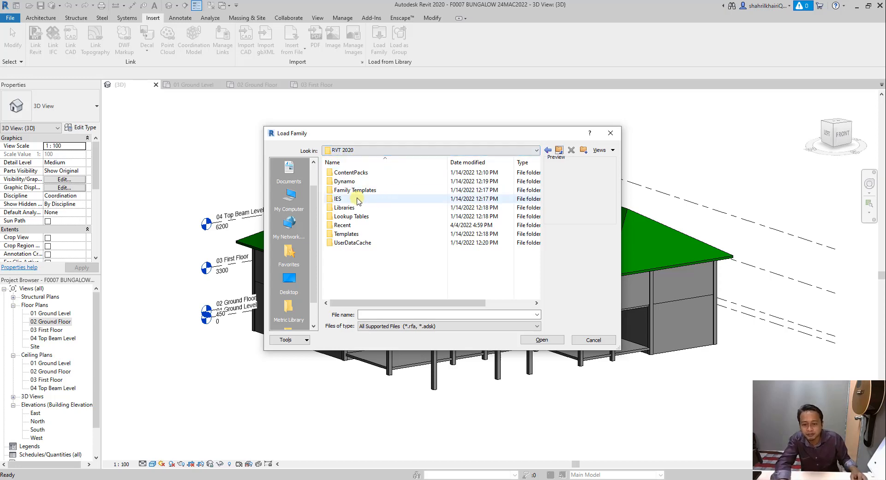
pyautogui.doubleClick(350, 207)
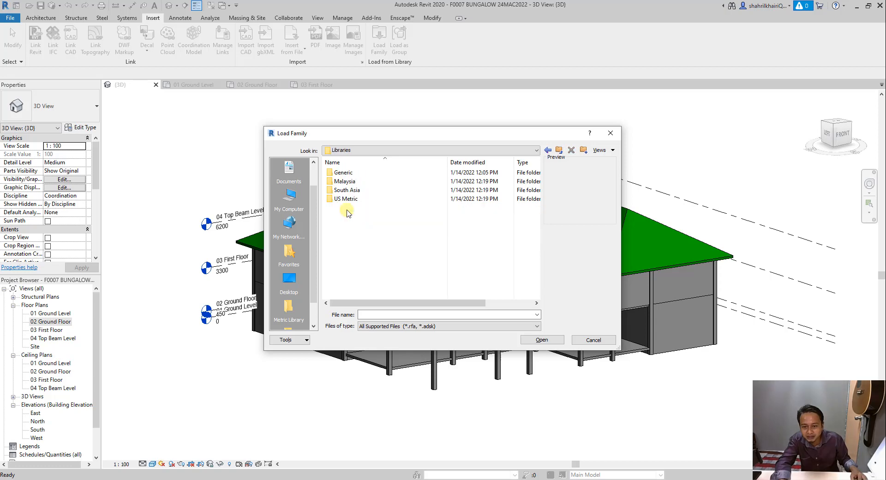
pyautogui.doubleClick(350, 181)
pyautogui.scroll(-8, 359, 177)
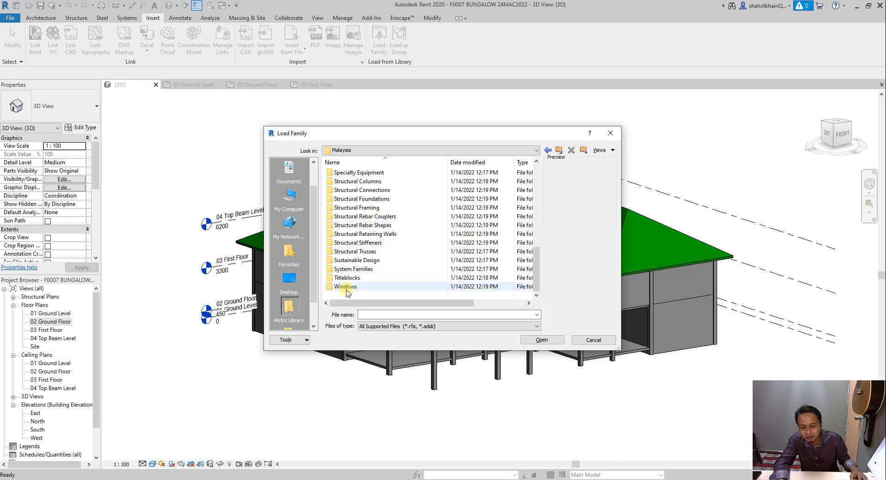
pyautogui.scroll(6, 359, 258)
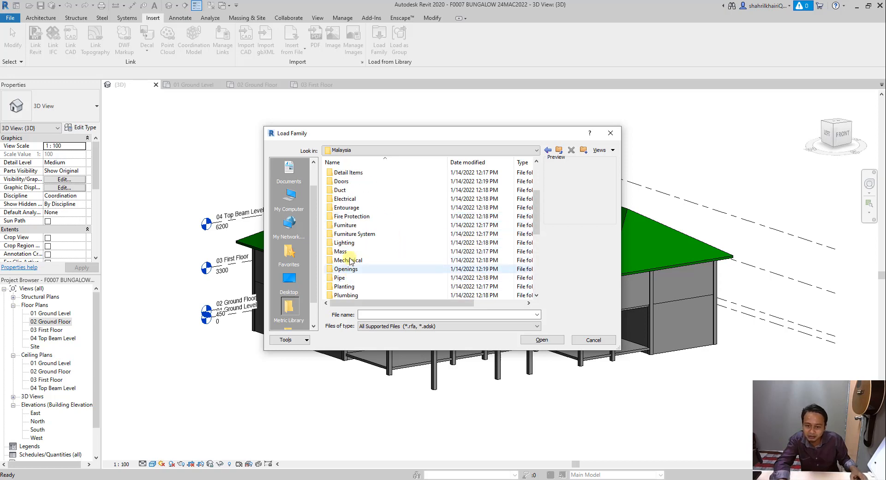
pyautogui.doubleClick(343, 181)
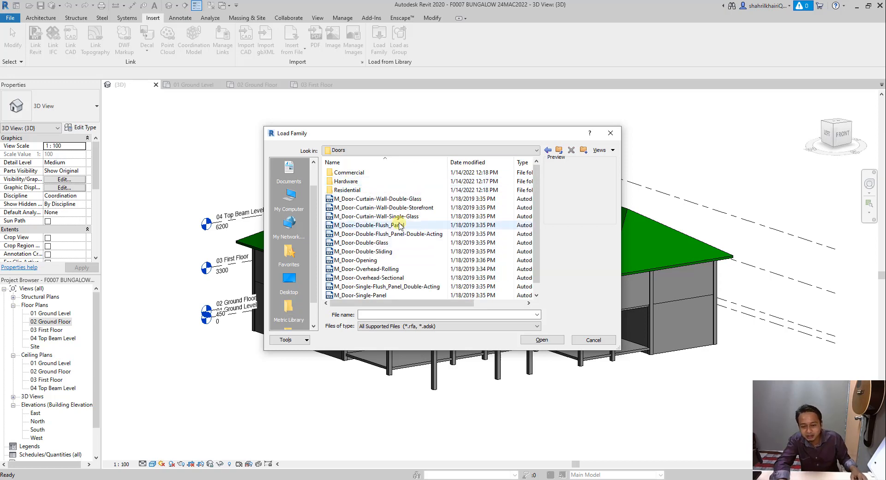
# - Preview the curtain wall, double-glass, double-sliding and single-panel door families in the Doors folder
pyautogui.click(381, 216)
pyautogui.click(385, 208)
pyautogui.click(379, 243)
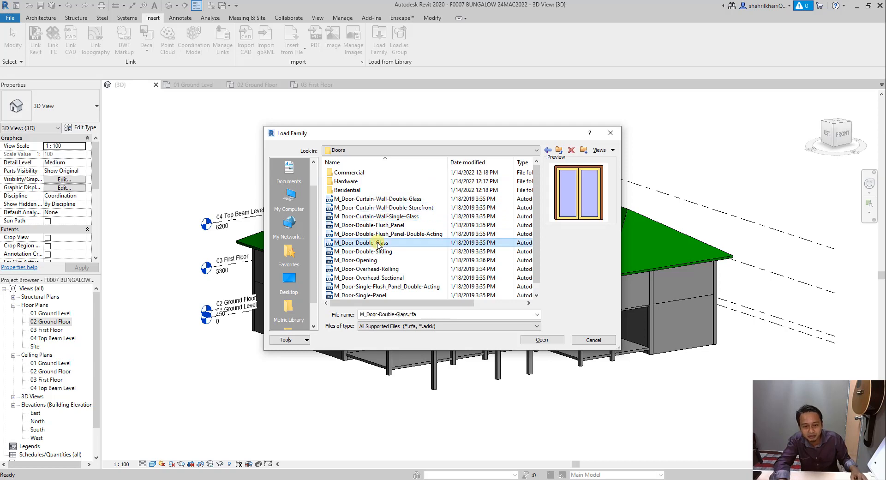
pyautogui.click(375, 287)
pyautogui.scroll(-1, 378, 277)
pyautogui.click(370, 269)
pyautogui.click(360, 278)
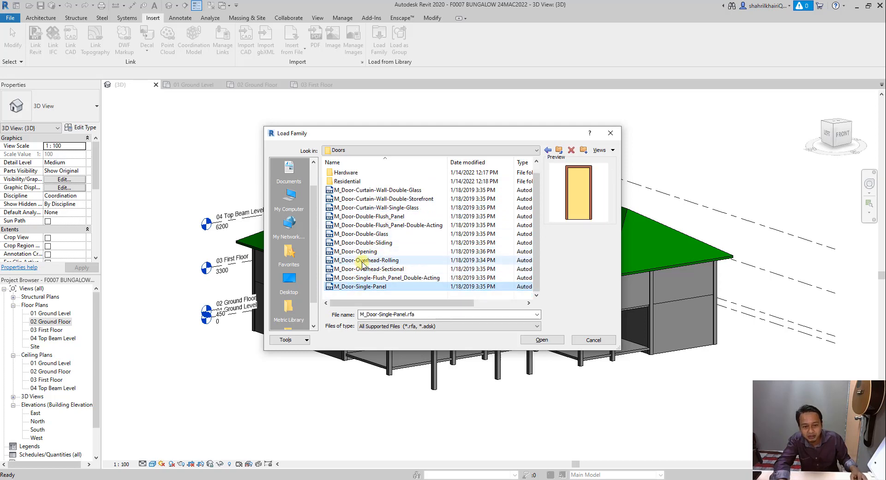
pyautogui.click(362, 243)
pyautogui.click(361, 233)
pyautogui.scroll(1, 361, 234)
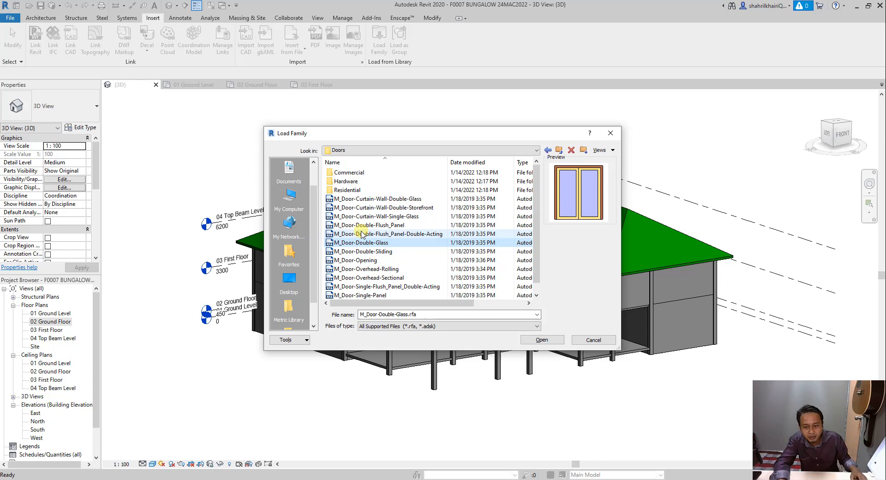
# - Examine the exterior, garage and interior door families in the Residential doors folder through their previews
pyautogui.doubleClick(362, 189)
pyautogui.click(366, 181)
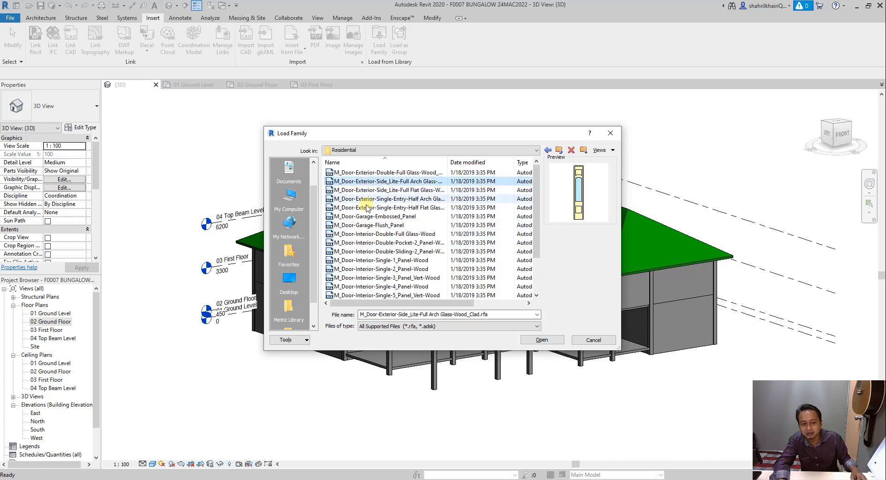
pyautogui.click(369, 207)
pyautogui.click(376, 224)
pyautogui.click(378, 218)
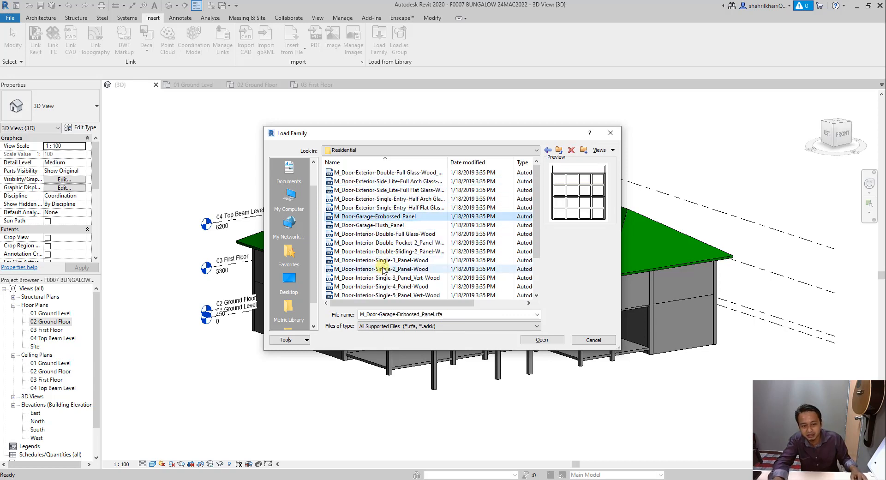
pyautogui.click(383, 270)
pyautogui.click(387, 287)
pyautogui.scroll(-2, 387, 284)
pyautogui.click(389, 271)
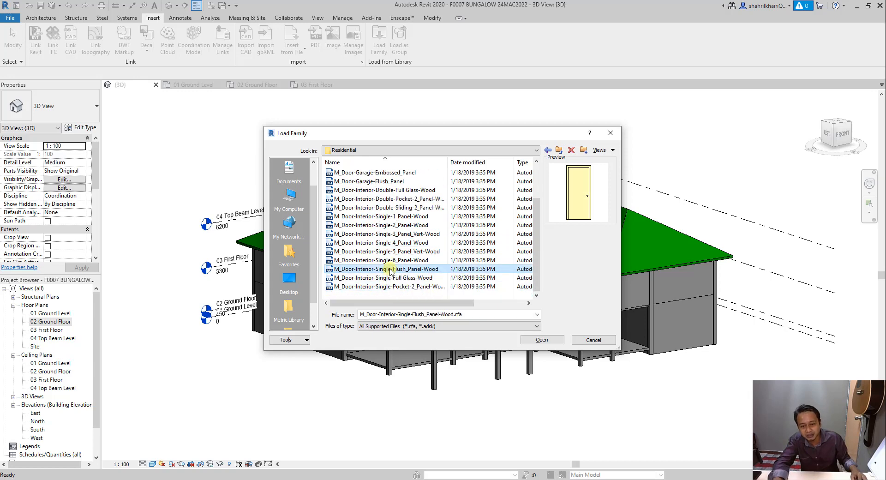
pyautogui.click(391, 262)
pyautogui.click(391, 253)
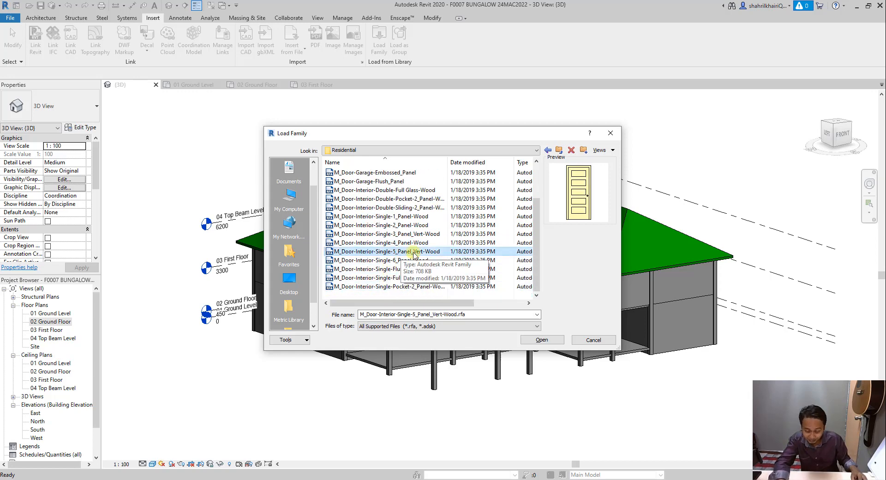
# - Return to the Malaysia library and open its Windows family folder
pyautogui.click(561, 151)
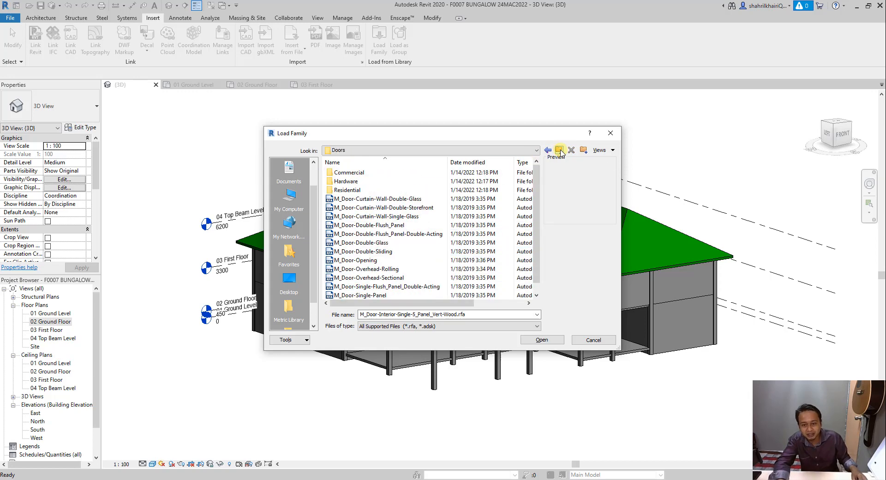
pyautogui.click(561, 150)
pyautogui.scroll(-8, 378, 210)
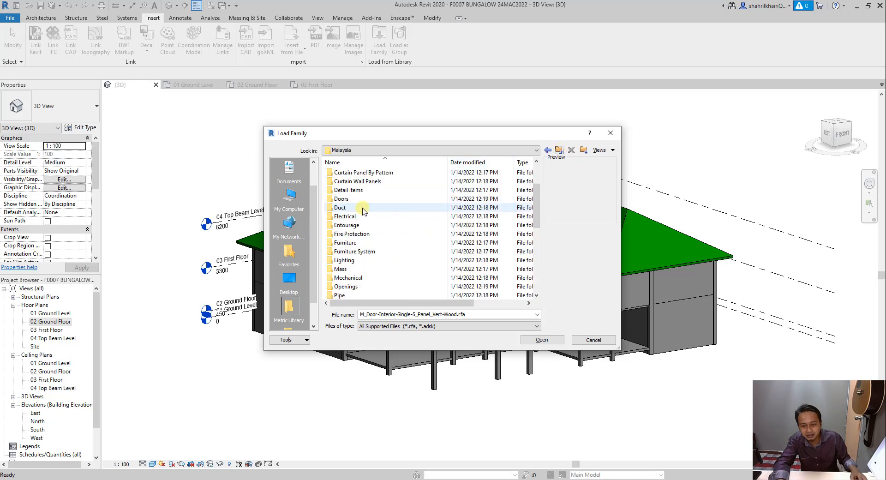
pyautogui.doubleClick(356, 284)
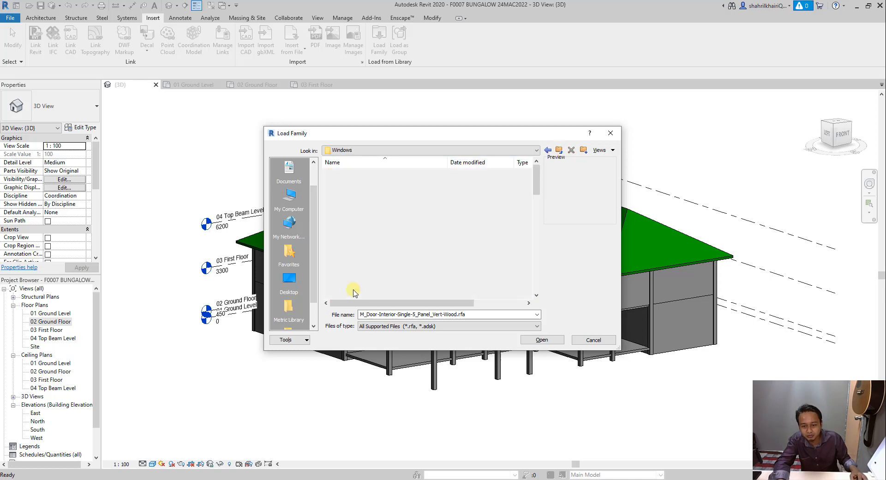
# - Preview the opening, skylight and awning families in the Windows folder, including M_Window-Awning-Triple-Horizontal
pyautogui.click(358, 207)
pyautogui.click(361, 192)
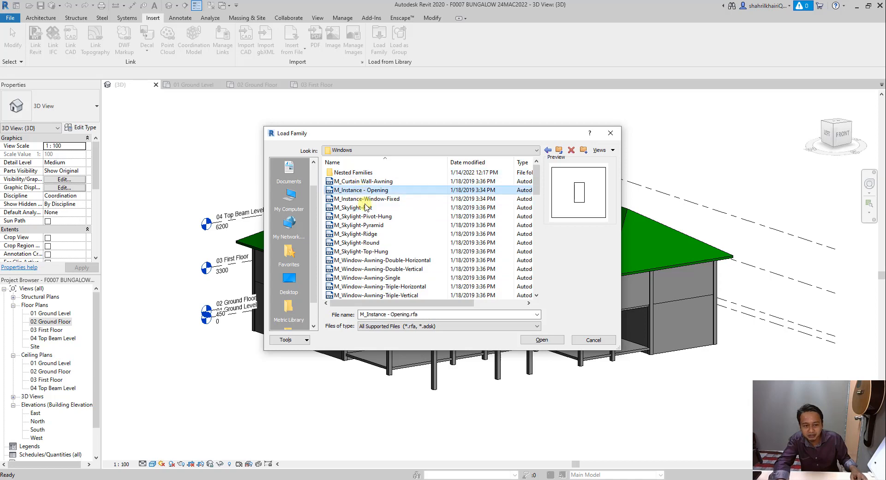
pyautogui.click(366, 218)
pyautogui.click(368, 252)
pyautogui.click(367, 270)
pyautogui.click(366, 287)
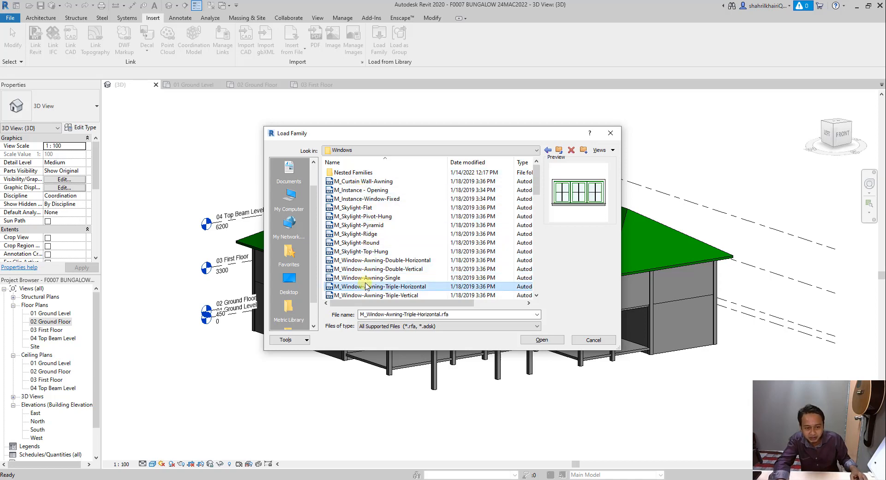
# - Preview the square and round opening, sliding, single-hung, fixed, double-hung and triple casement window families
pyautogui.scroll(-10, 362, 288)
pyautogui.click(358, 286)
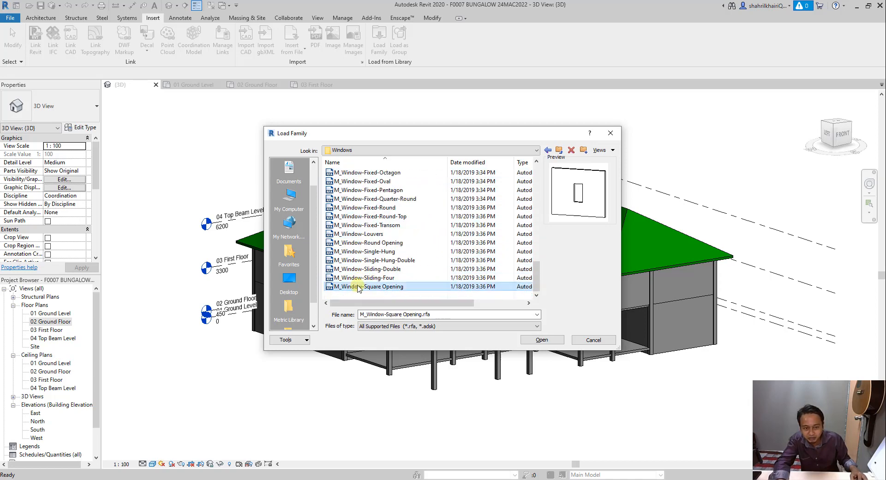
pyautogui.click(364, 278)
pyautogui.click(365, 270)
pyautogui.click(364, 261)
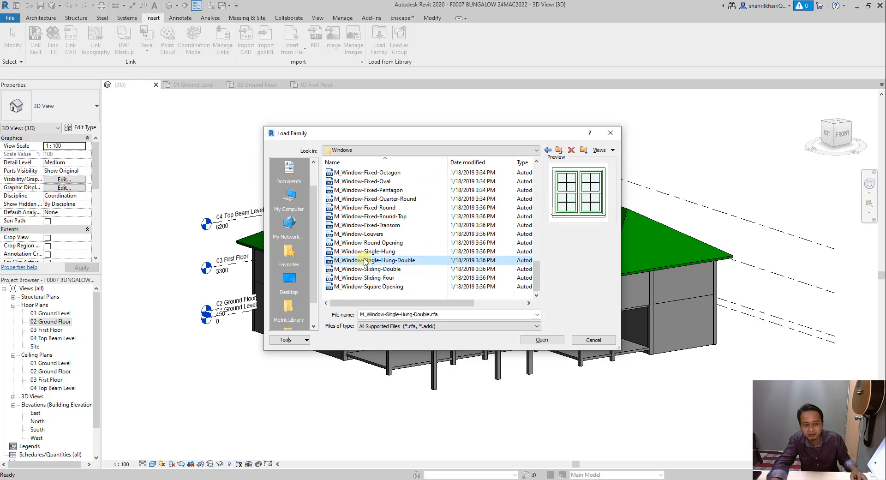
pyautogui.click(363, 251)
pyautogui.click(363, 243)
pyautogui.scroll(2, 362, 230)
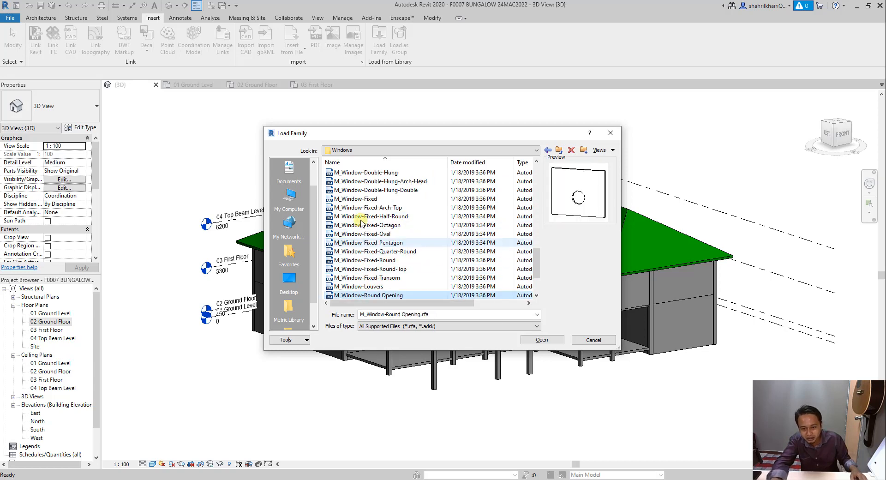
pyautogui.click(374, 216)
pyautogui.click(369, 208)
pyautogui.click(370, 243)
pyautogui.scroll(3, 369, 243)
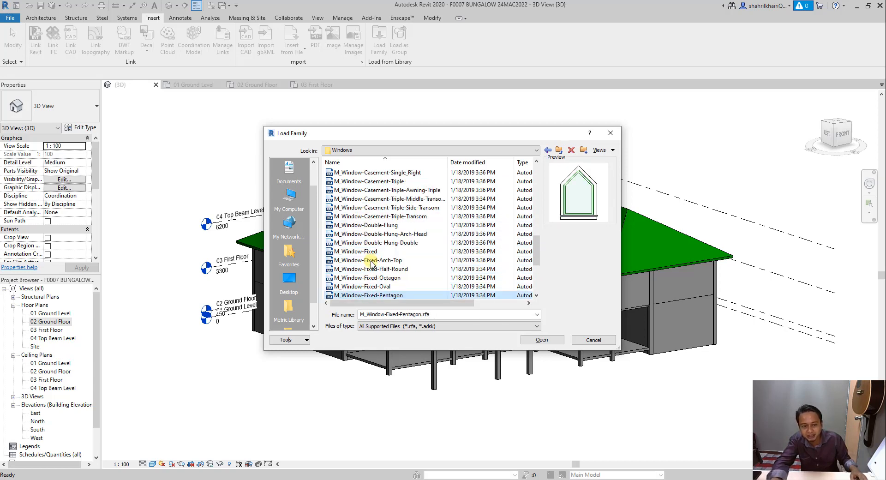
pyautogui.click(365, 242)
pyautogui.click(364, 233)
pyautogui.click(371, 216)
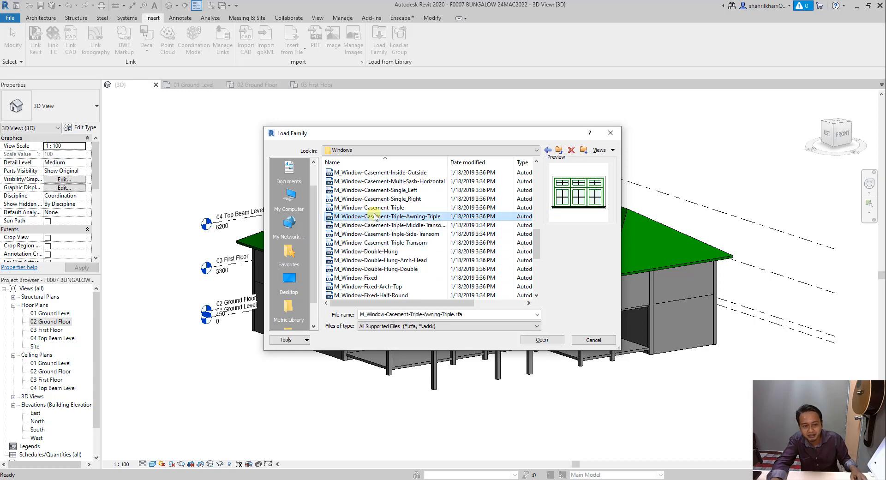
pyautogui.scroll(-5, 383, 273)
pyautogui.click(376, 286)
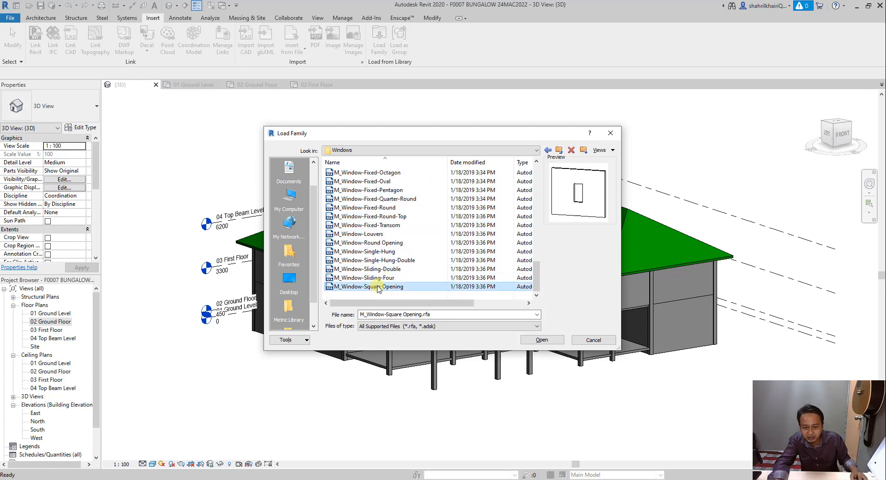
pyautogui.scroll(10, 377, 282)
pyautogui.scroll(2, 372, 226)
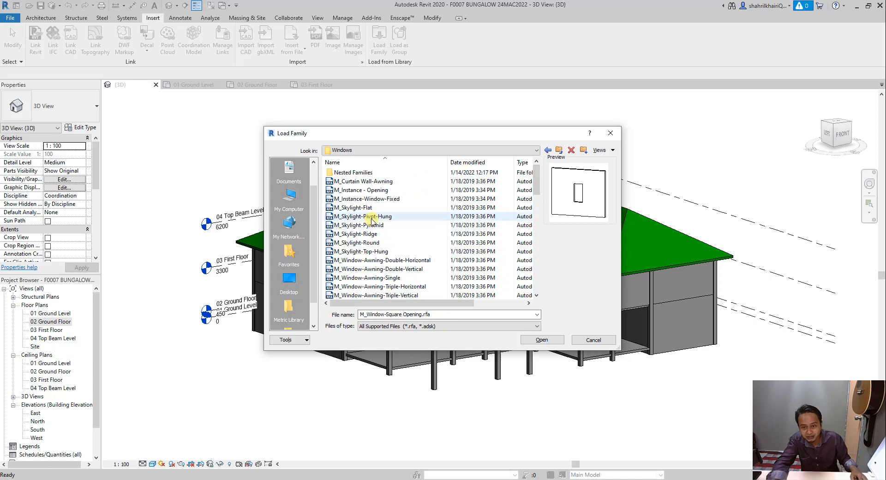
pyautogui.keyDown('shift'); pyautogui.click(368, 209); pyautogui.keyUp('shift')
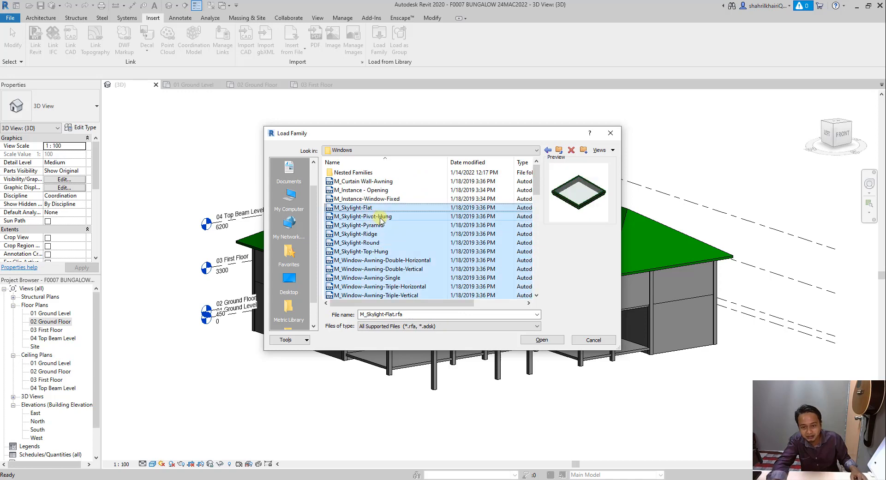
# - Load all window families from M_Window-Awning-Double-Horizontal through M_Window-Square Opening, overwriting the existing version of M_Window-Casement-Double
pyautogui.click(375, 260)
pyautogui.scroll(-3, 374, 263)
pyautogui.scroll(-6, 374, 262)
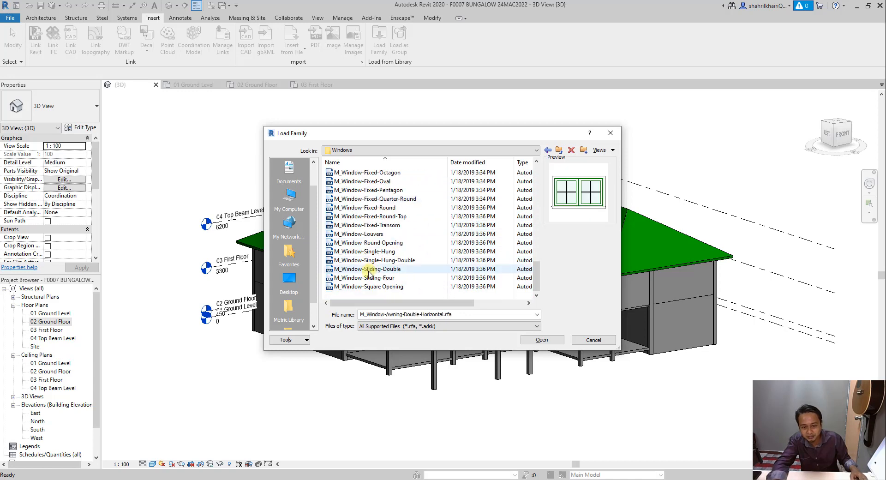
pyautogui.keyDown('shift'); pyautogui.click(411, 286); pyautogui.keyUp('shift')
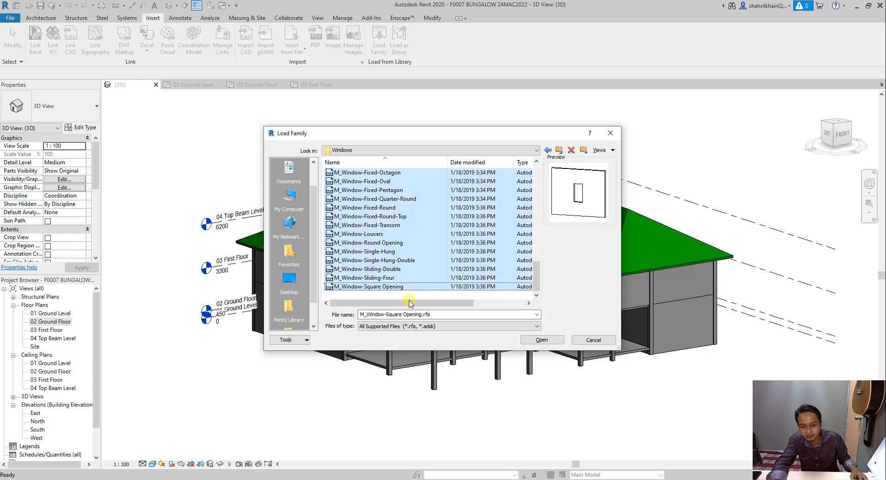
pyautogui.click(540, 339)
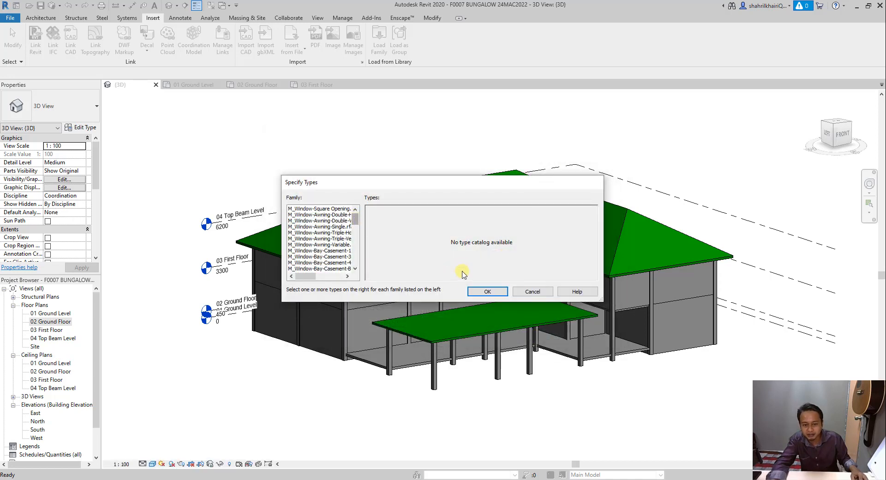
pyautogui.click(485, 291)
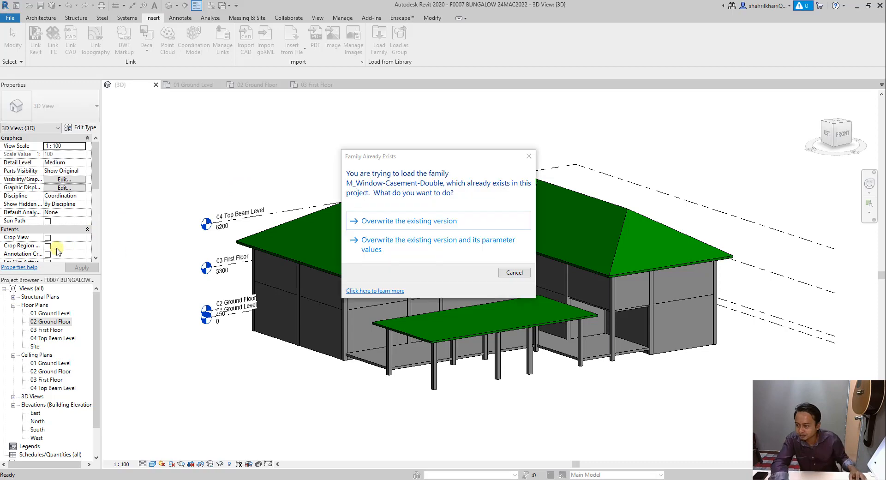
pyautogui.click(447, 226)
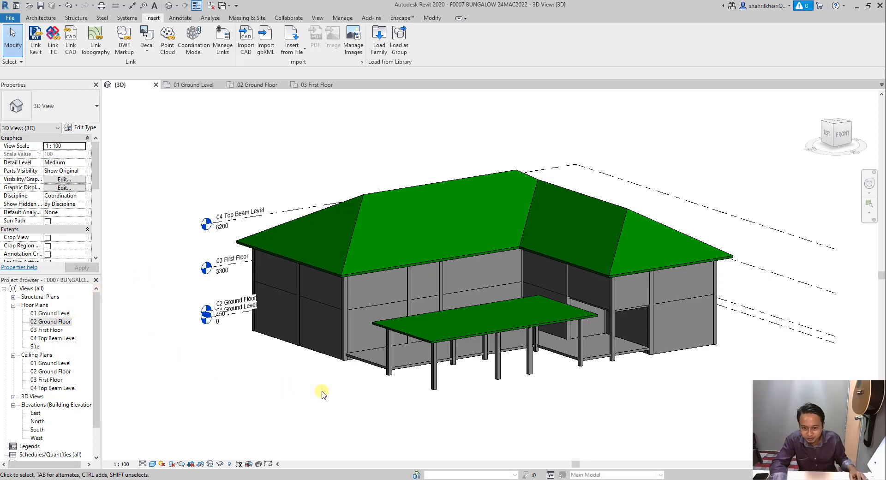
pyautogui.scroll(-2, 385, 387)
pyautogui.moveTo(345, 387)
pyautogui.keyDown('shift'); pyautogui.mouseDown(button='middle')
pyautogui.moveTo(409, 356)
pyautogui.moveTo(439, 316)
pyautogui.moveTo(357, 383)
pyautogui.mouseUp(button='middle'); pyautogui.keyUp('shift')
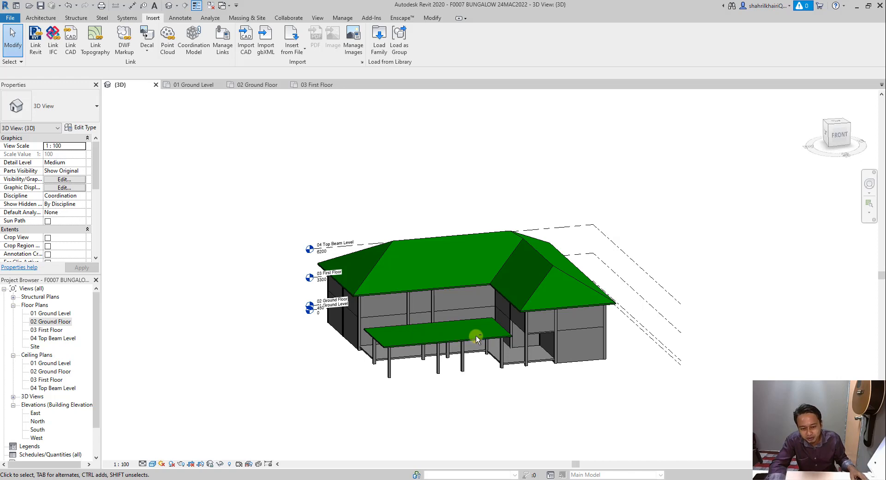
pyautogui.keyDown('shift'); pyautogui.moveTo(475, 336); pyautogui.dragTo(487, 295, button='middle'); pyautogui.keyUp('shift')
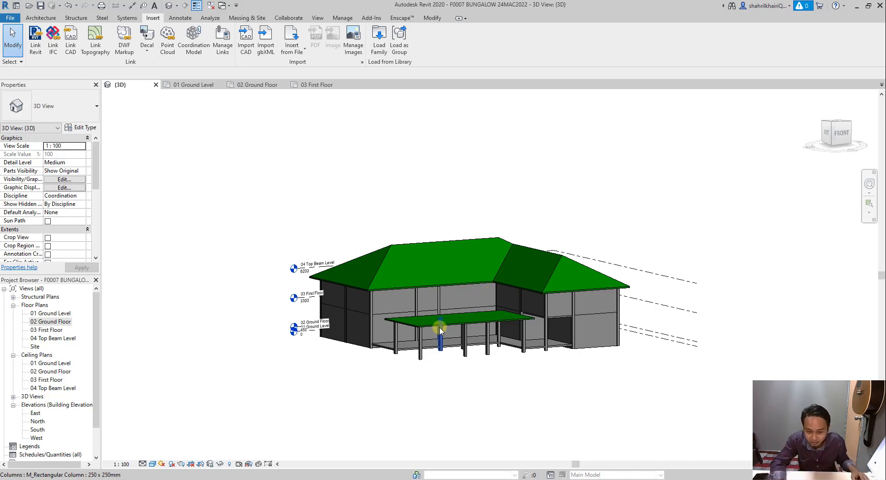
pyautogui.keyDown('shift'); pyautogui.moveTo(591, 349); pyautogui.dragTo(551, 317, button='middle'); pyautogui.keyUp('shift')
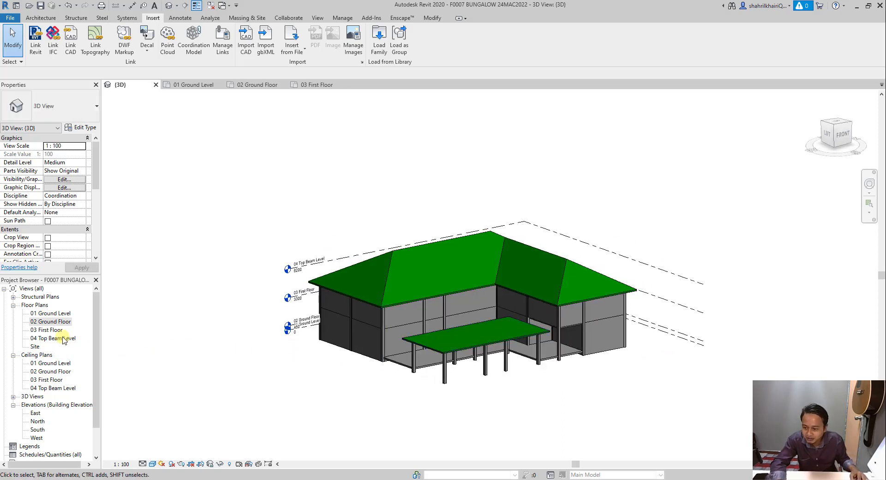
# - Open the 02 Ground Floor plan at the rooms between grids 5 and 7
pyautogui.doubleClick(49, 322)
pyautogui.scroll(-3, 415, 272)
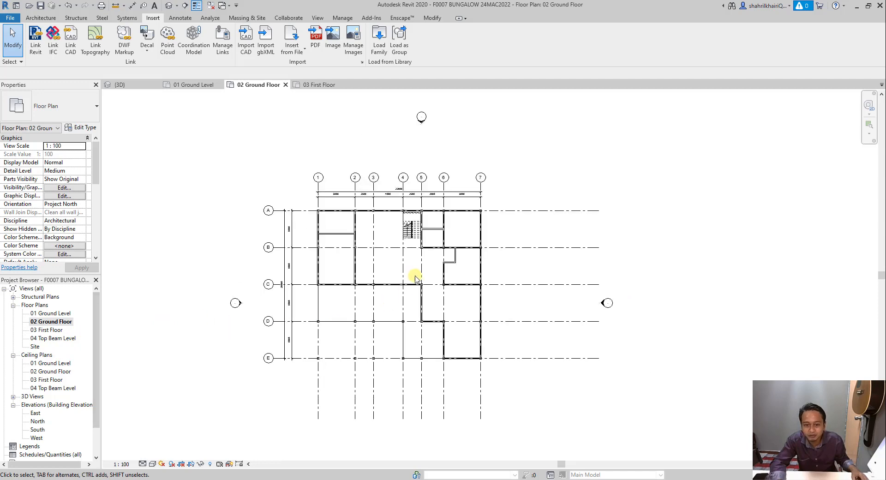
pyautogui.scroll(2, 374, 222)
pyautogui.scroll(2, 418, 212)
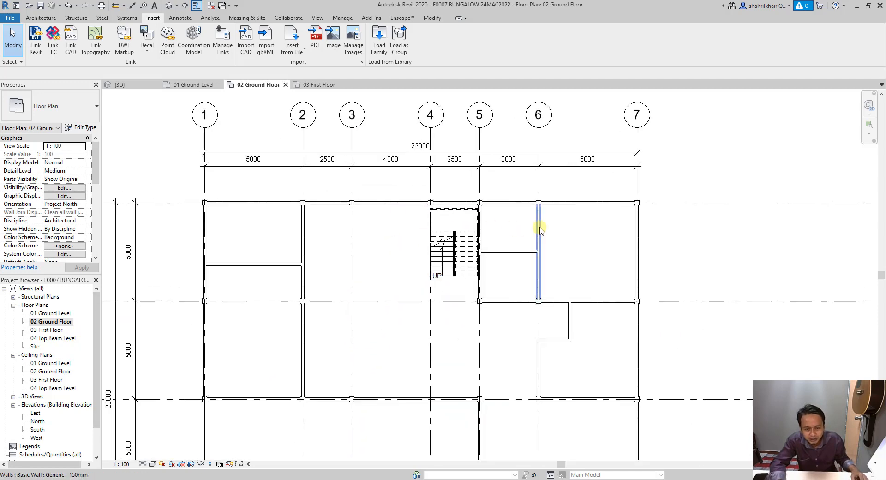
pyautogui.scroll(2, 530, 229)
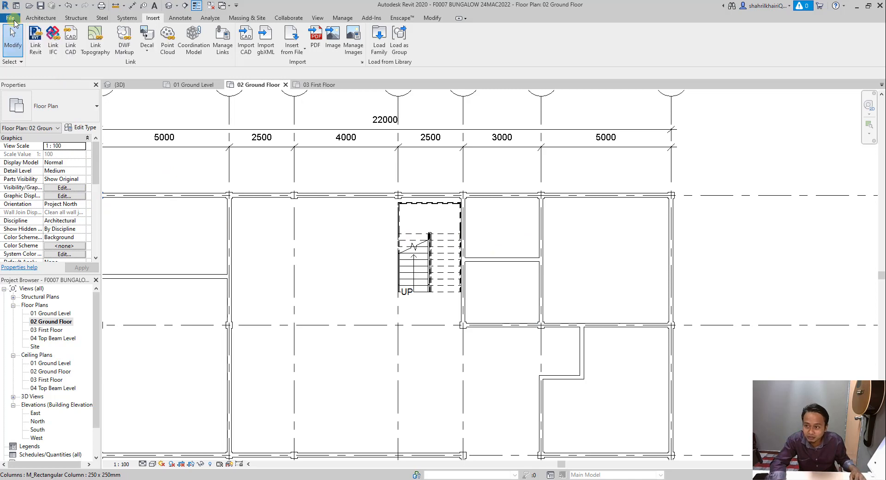
# - Place an M_Door-Interior-Single-1_Panel-Wood door in the grid 6 wall, near grid A, for the small room beside the staircase
pyautogui.click(40, 18)
pyautogui.click(55, 32)
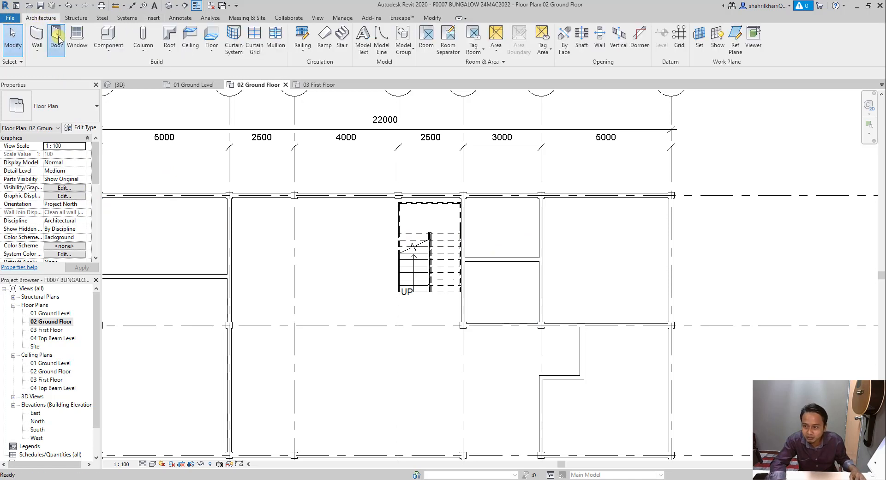
pyautogui.click(64, 107)
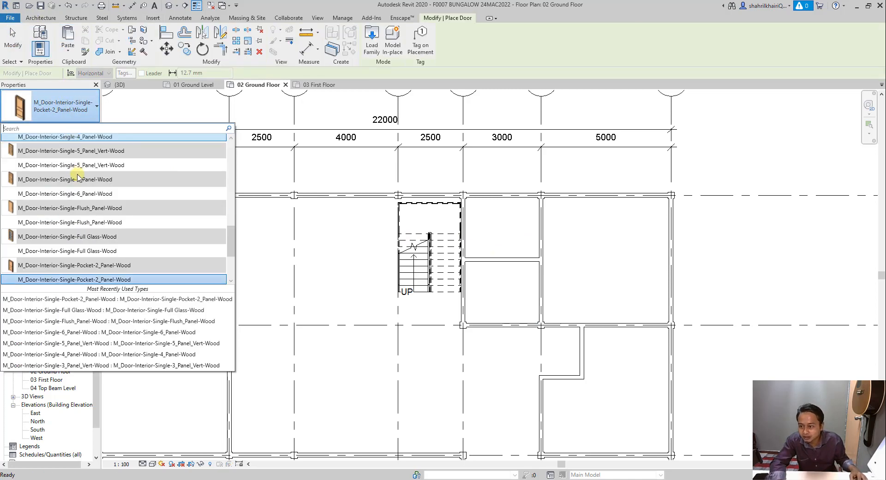
pyautogui.scroll(-3, 74, 185)
pyautogui.scroll(10, 90, 233)
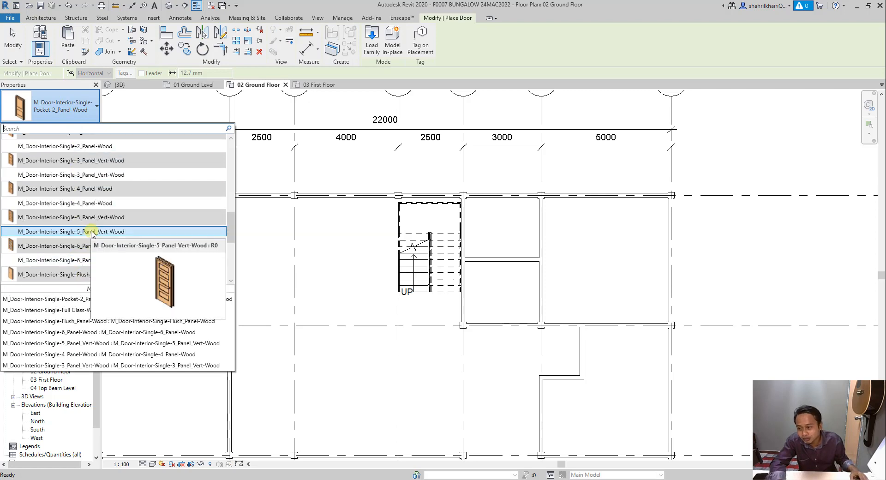
pyautogui.scroll(3, 92, 234)
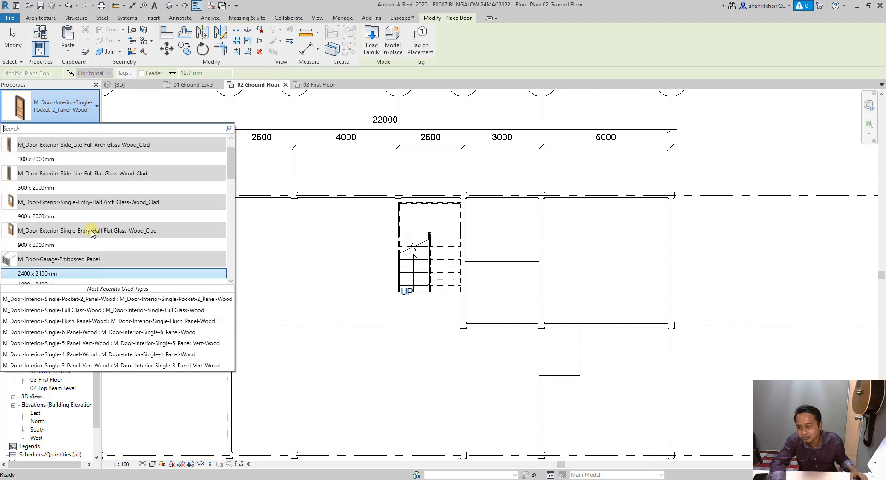
pyautogui.scroll(-4, 87, 187)
pyautogui.scroll(-3, 86, 187)
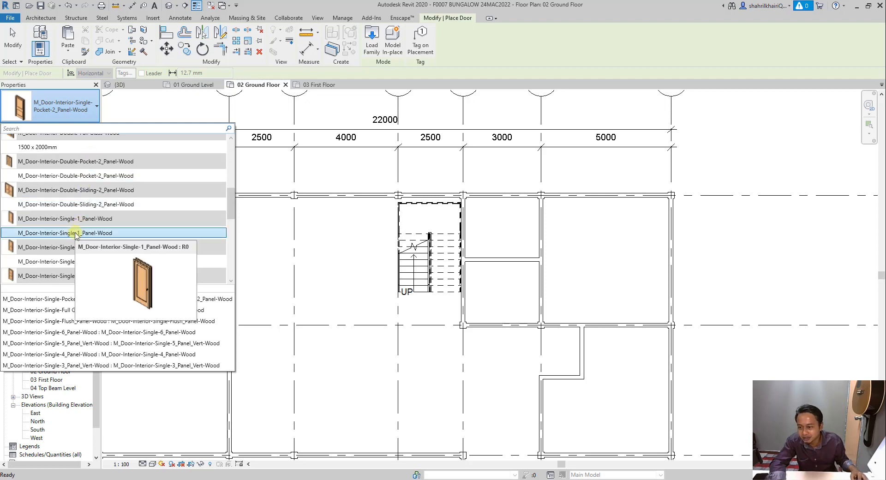
pyautogui.click(76, 233)
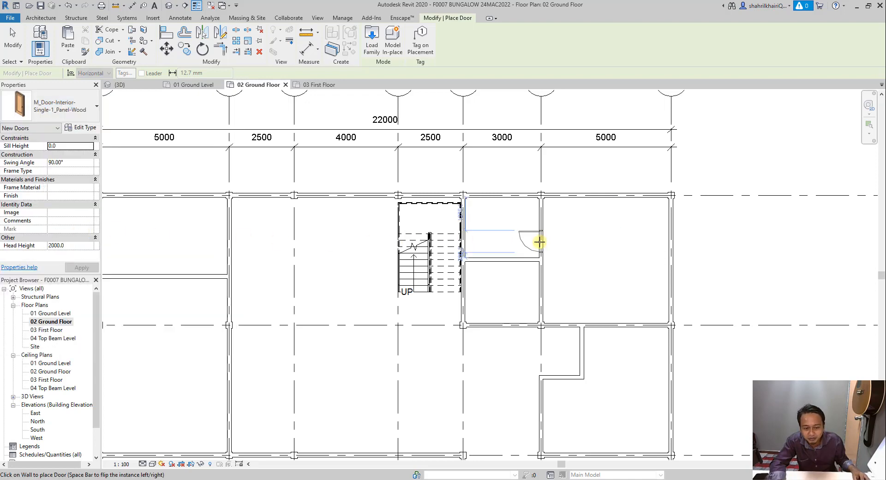
pyautogui.click(539, 215)
pyautogui.press('Escape')
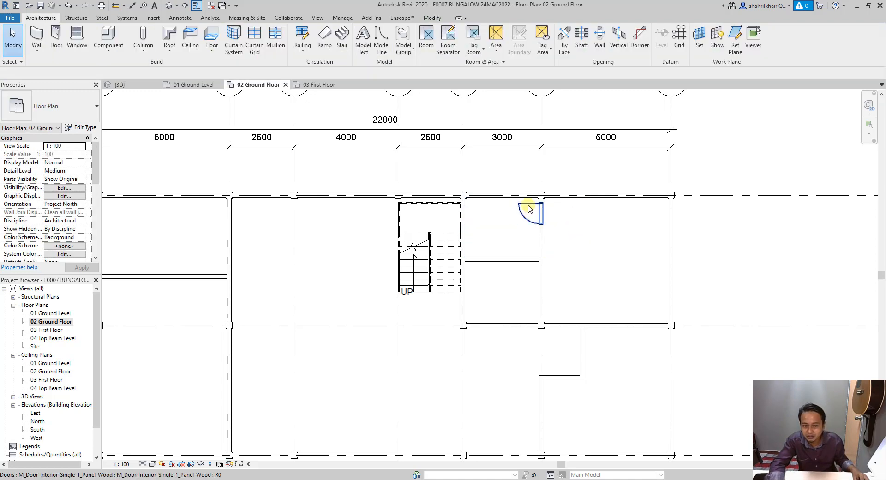
# - Review the placed door's type properties, including its width and height, and close them without making changes
pyautogui.click(529, 207)
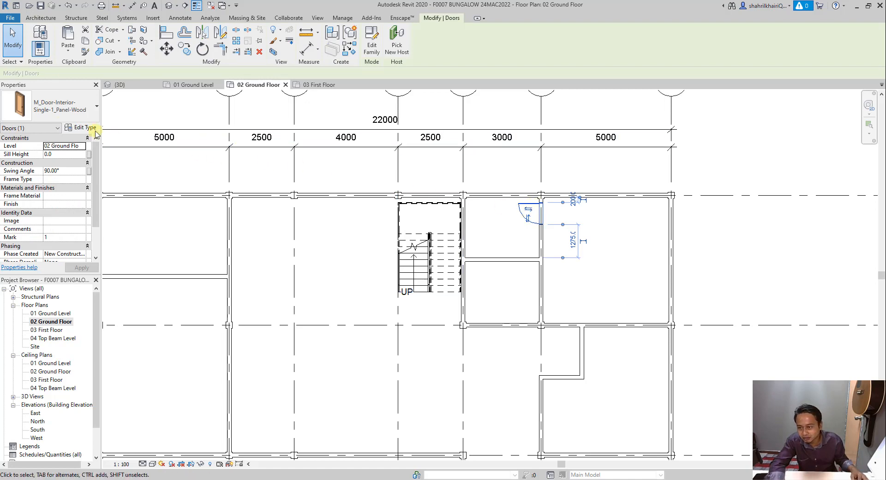
pyautogui.click(79, 127)
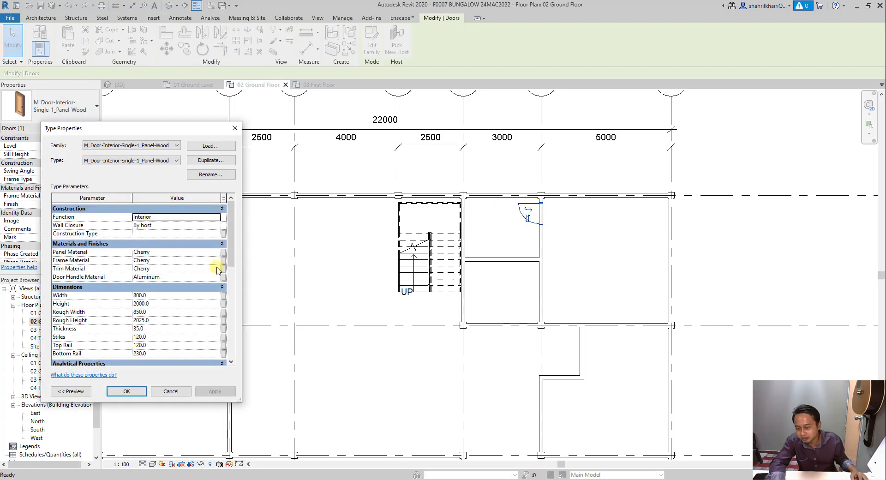
pyautogui.click(144, 296)
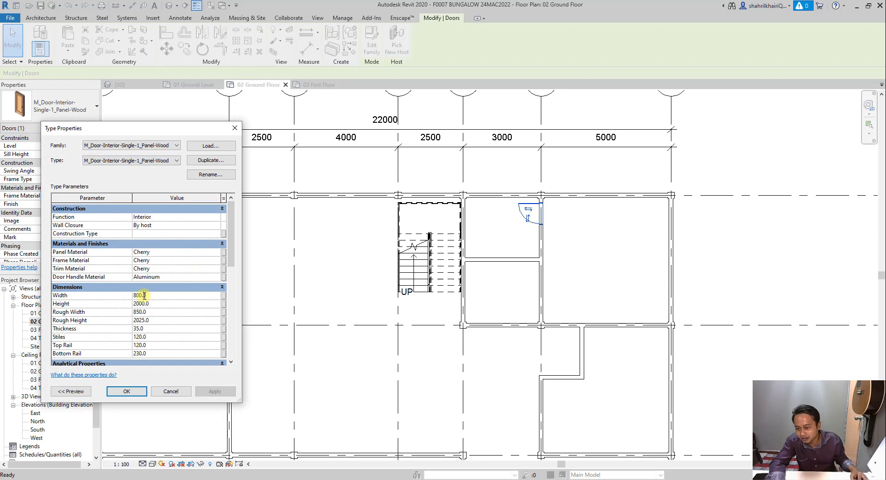
pyautogui.click(120, 304)
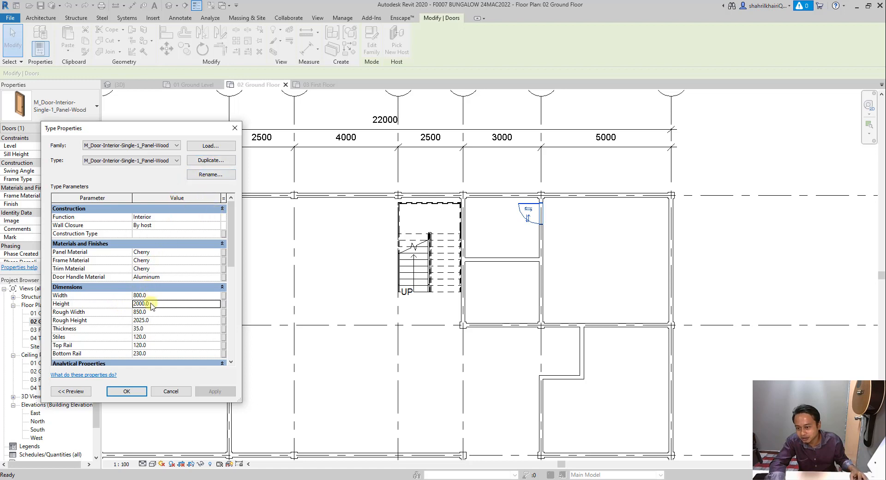
pyautogui.scroll(-8, 147, 325)
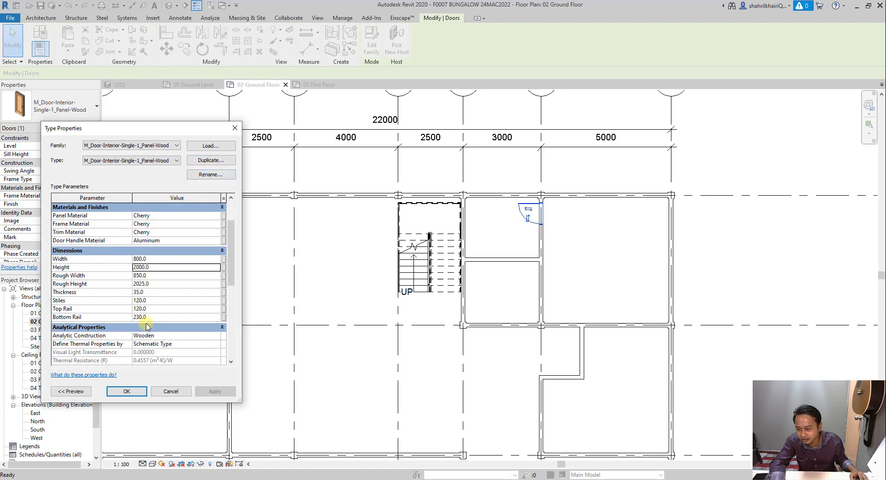
pyautogui.scroll(8, 148, 323)
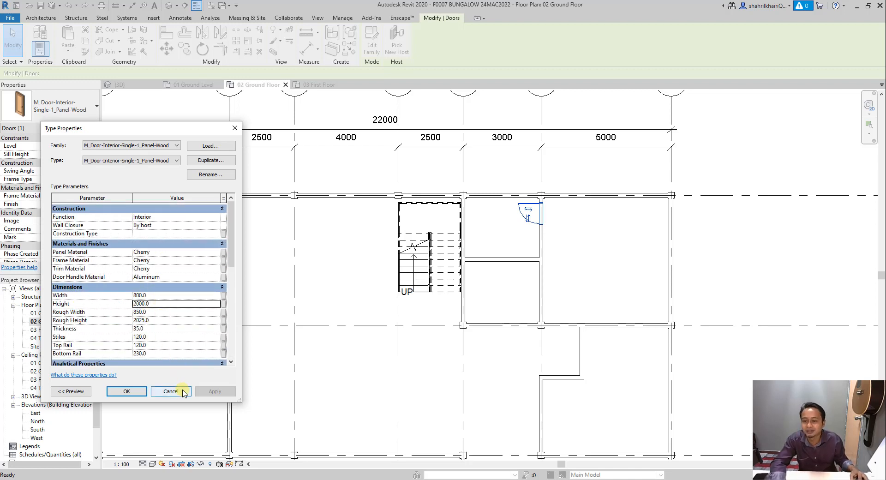
pyautogui.click(184, 392)
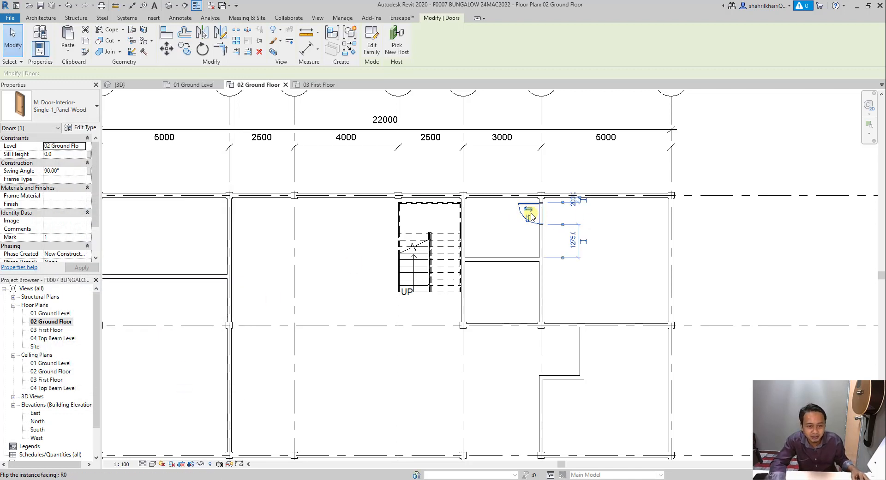
# - Set the distance between the door and the grid A wall to 100 mm
pyautogui.scroll(3, 543, 214)
pyautogui.scroll(2, 539, 206)
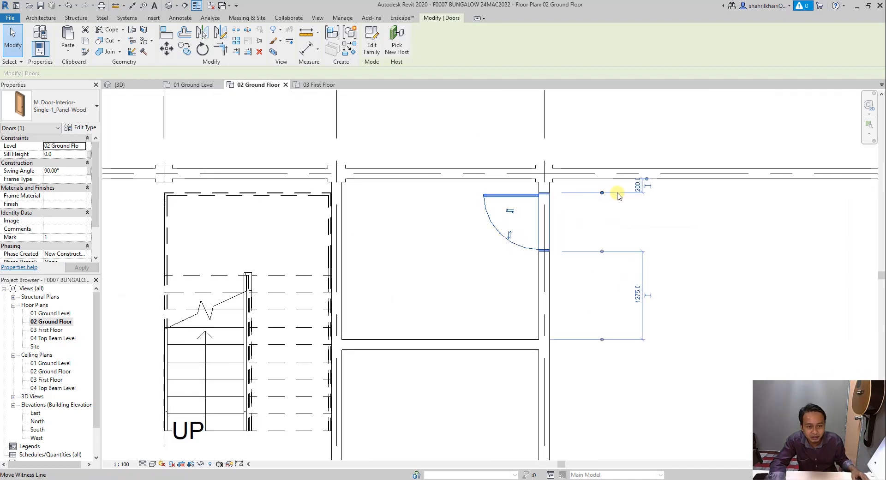
pyautogui.click(636, 187)
pyautogui.write('100')
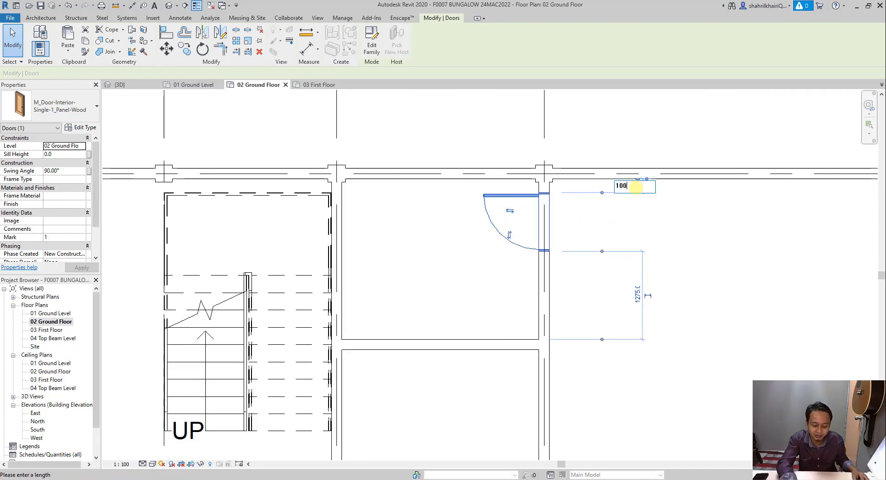
pyautogui.press('Return')
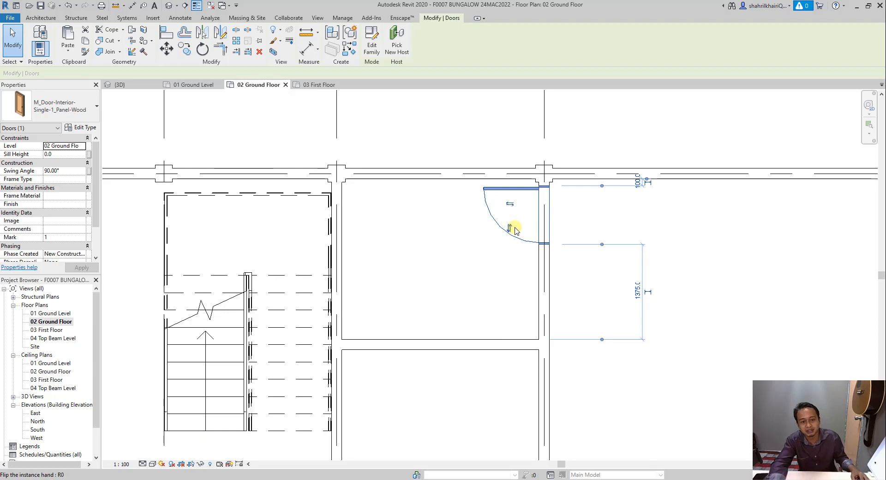
pyautogui.press('Escape')
# - Place an M_Door-Interior-Single-2_Panel-Wood door in the grid B wall between grids 5 and 6, near grid 6, swinging into the small room
pyautogui.scroll(-7, 484, 220)
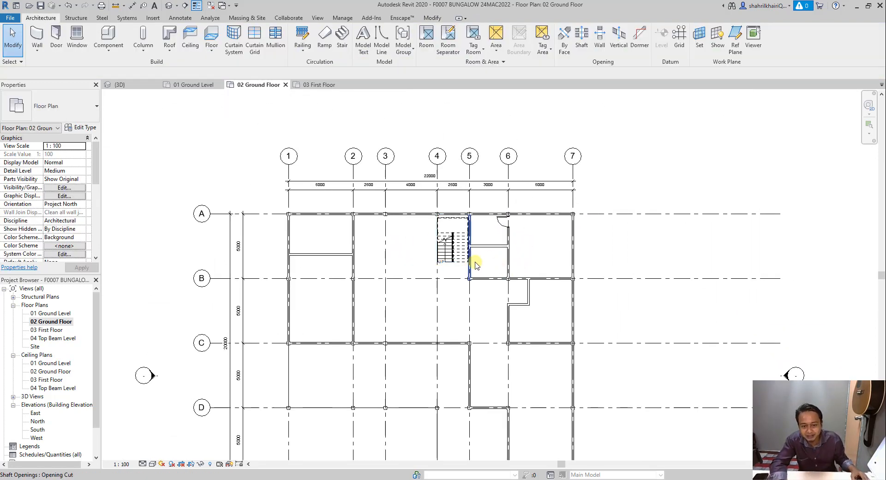
pyautogui.scroll(2, 498, 245)
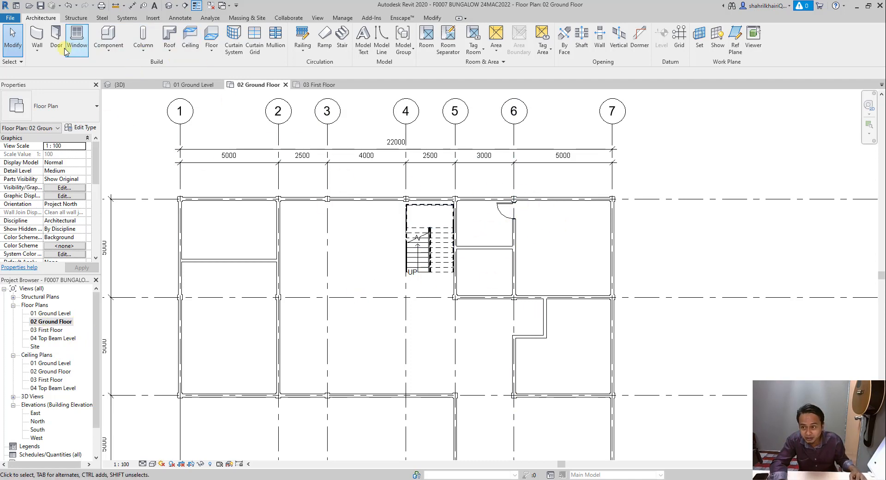
pyautogui.click(56, 36)
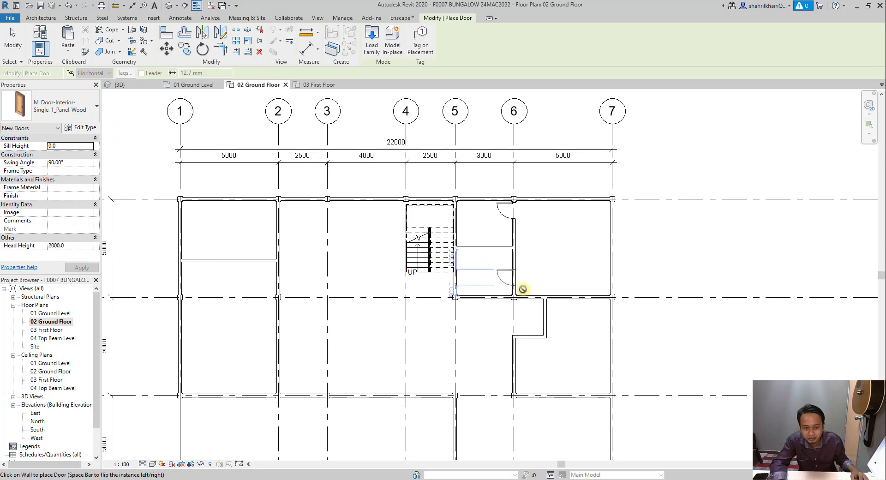
pyautogui.scroll(1, 496, 295)
pyautogui.scroll(1, 495, 294)
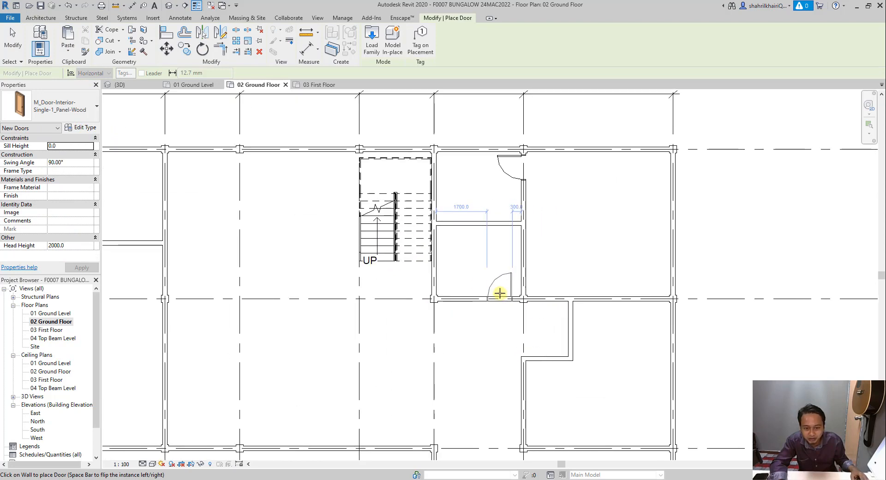
pyautogui.click(60, 107)
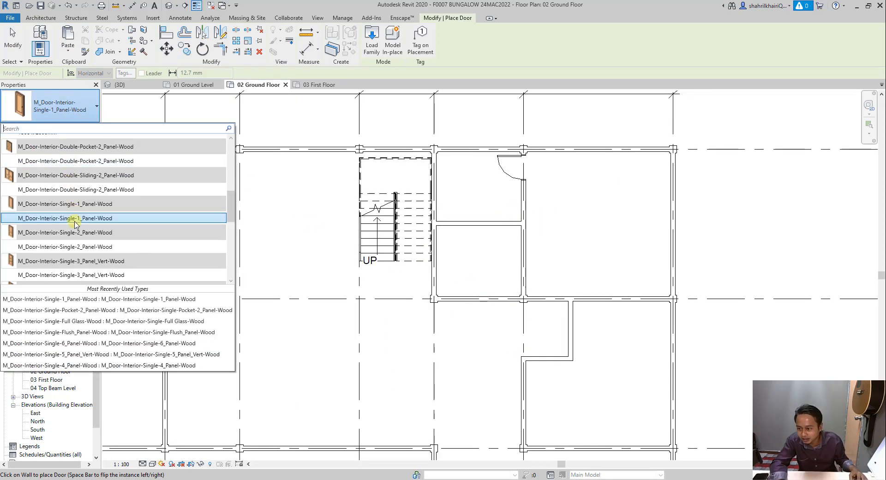
pyautogui.click(70, 247)
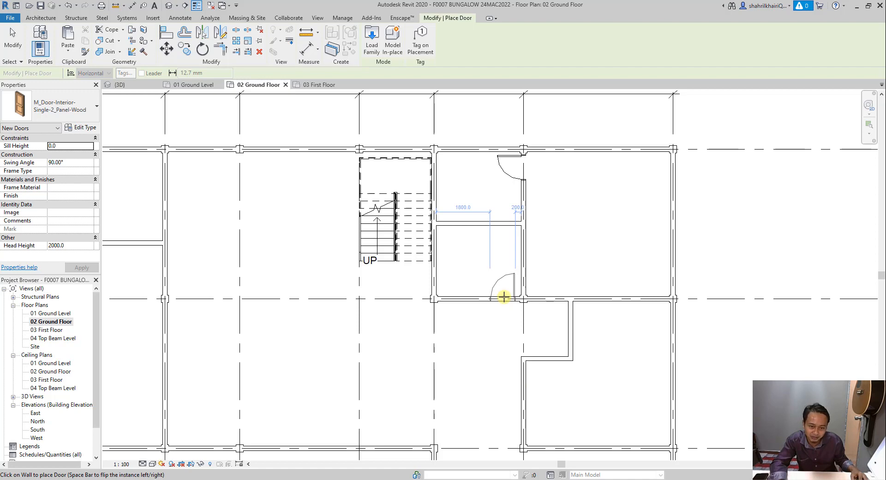
pyautogui.click(504, 297)
pyautogui.press('Escape')
pyautogui.press('Escape')
# - Set the distance between the two-panel door and the grid 6 wall to 200 mm
pyautogui.scroll(2, 527, 322)
pyautogui.click(511, 283)
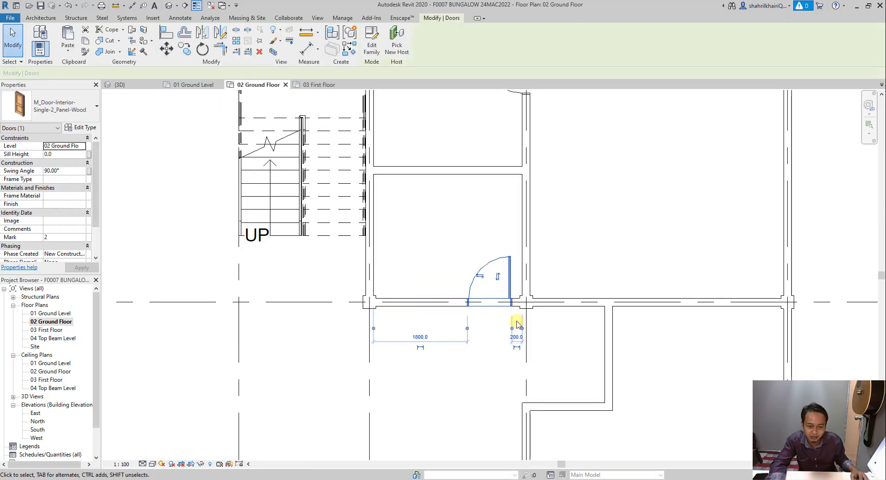
pyautogui.click(517, 337)
pyautogui.write('200')
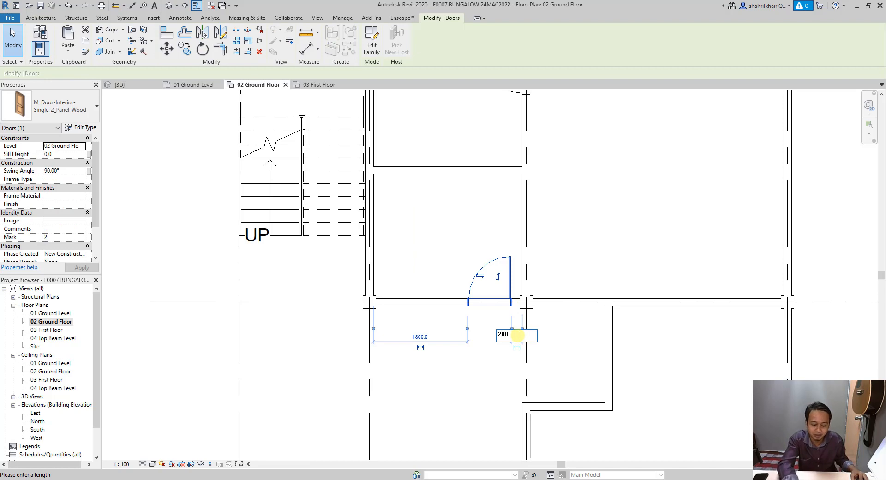
pyautogui.press('Return')
pyautogui.scroll(-3, 505, 319)
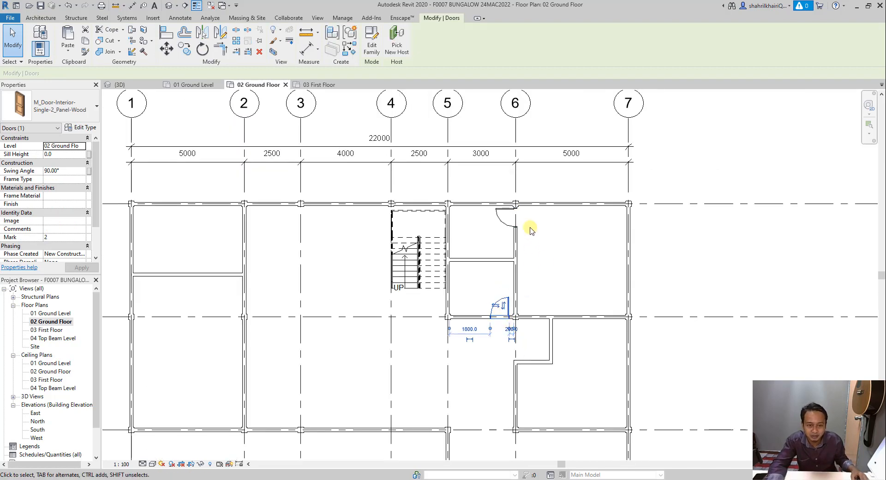
# - Set the distance between the two-panel door and the grid 6 wall to 100 mm
pyautogui.scroll(2, 512, 305)
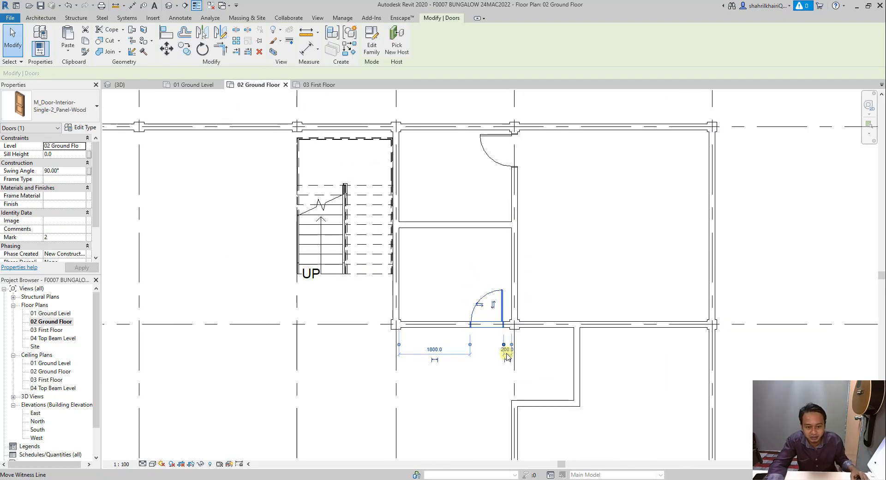
pyautogui.click(512, 332)
pyautogui.write('100')
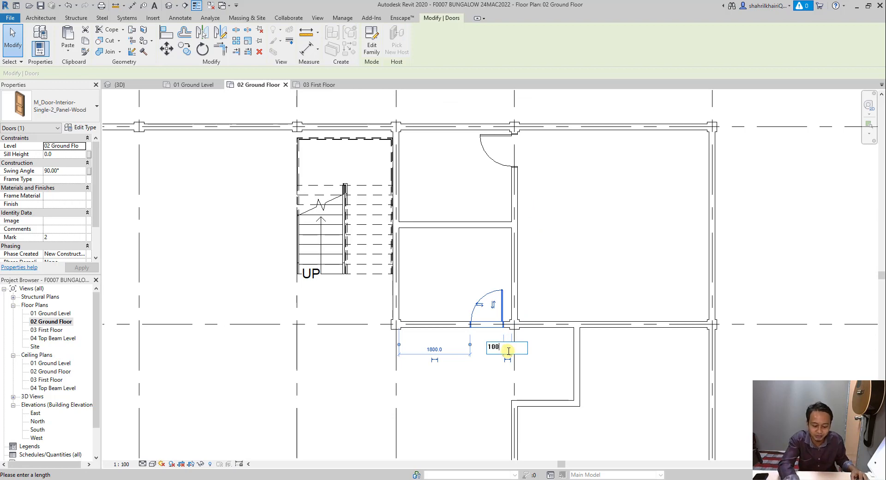
pyautogui.press('Return')
pyautogui.click(538, 291)
pyautogui.scroll(-1, 493, 267)
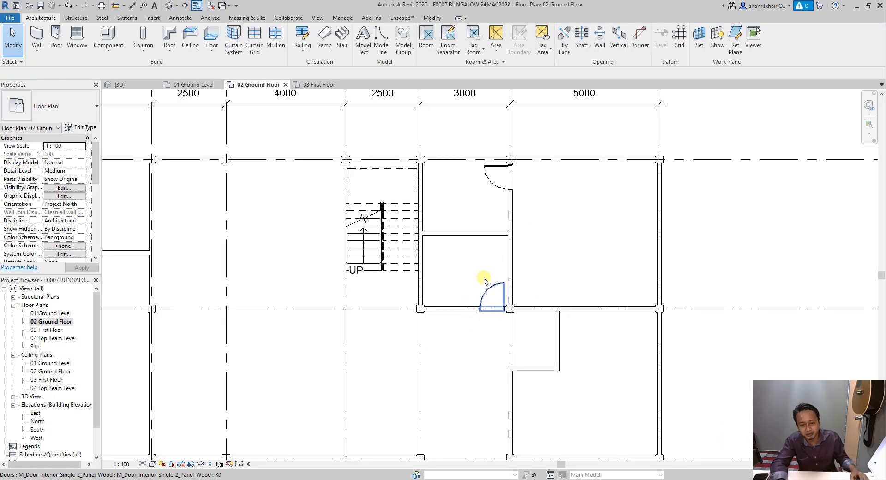
# - Place an M_Door-Interior-Single-6_Panel-Wood door in the grid B wall between grids 6 and 7, about 100 mm from the grid 6 wall
pyautogui.scroll(-3, 548, 303)
pyautogui.scroll(4, 540, 300)
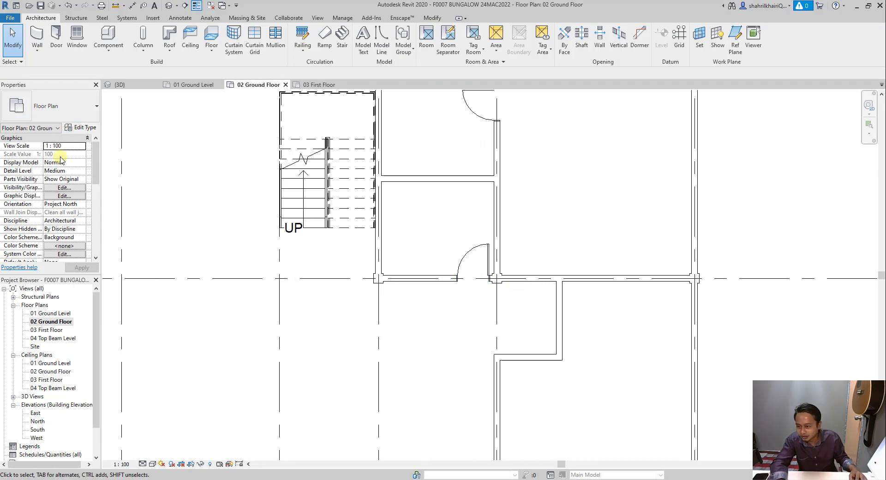
pyautogui.click(56, 40)
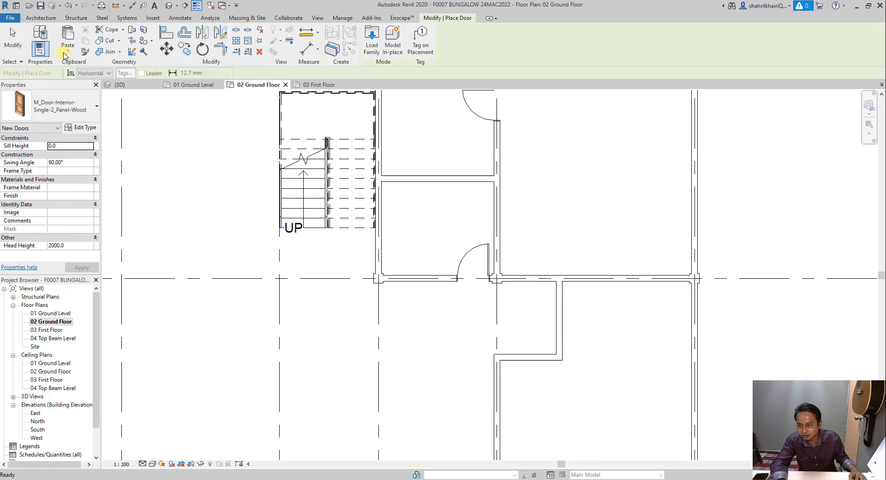
pyautogui.click(59, 114)
pyautogui.scroll(-1, 91, 190)
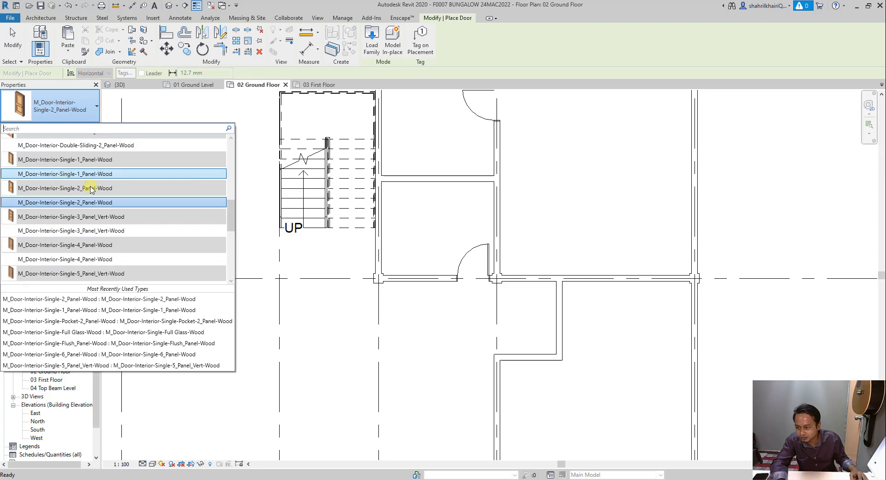
pyautogui.scroll(-1, 72, 236)
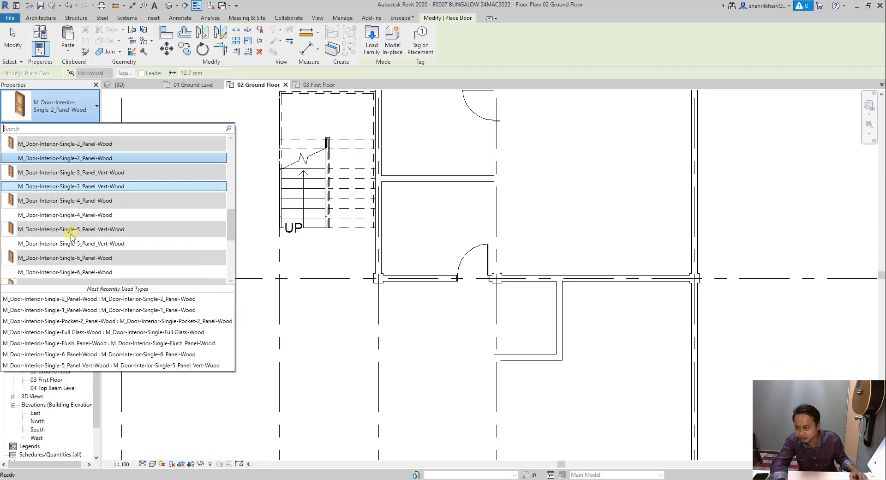
pyautogui.scroll(-1, 71, 236)
pyautogui.click(59, 229)
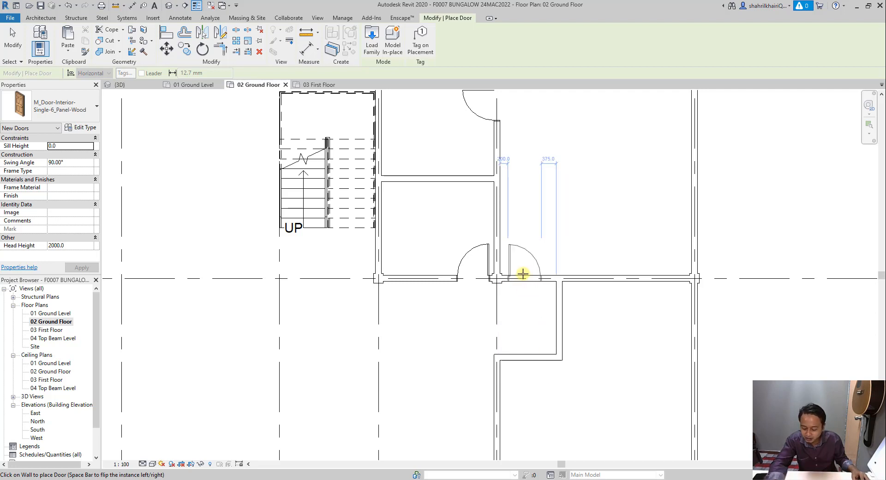
pyautogui.press('space')
pyautogui.press('space')
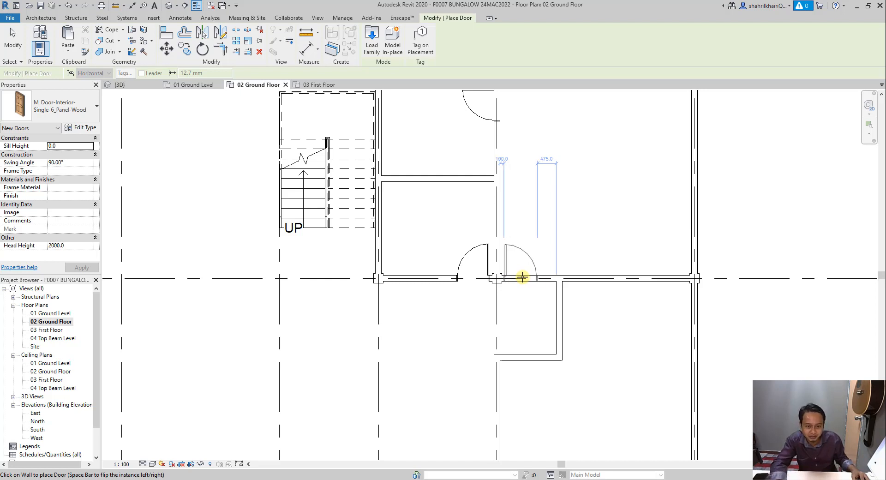
pyautogui.click(522, 277)
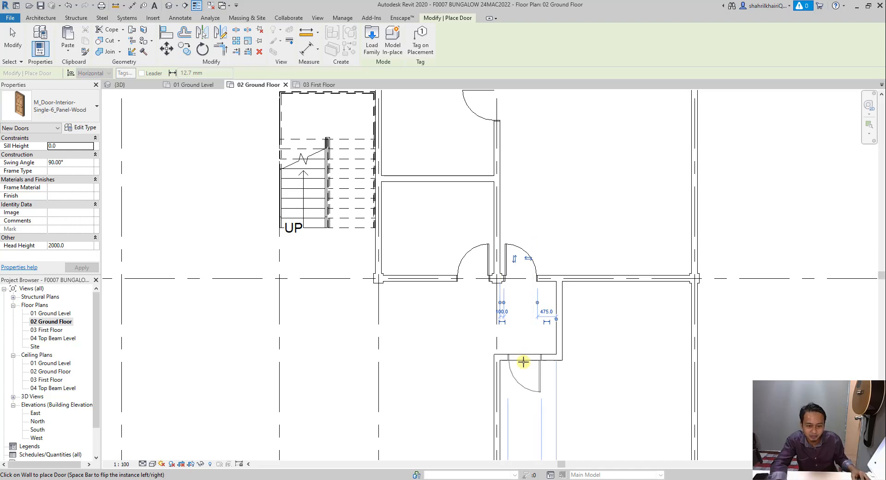
pyautogui.press('Escape')
# - Set the width of the M_Door-Interior-Single-6_Panel-Wood door type to 900 mm
pyautogui.click(536, 273)
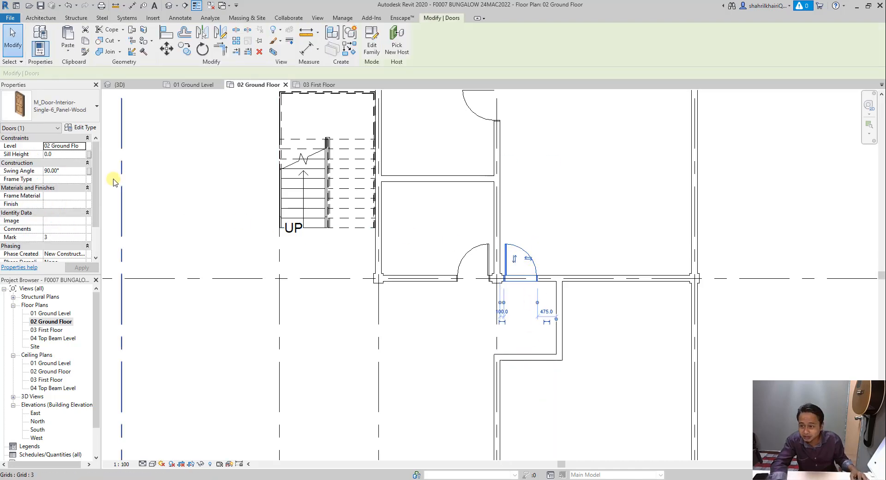
pyautogui.scroll(-2, 69, 231)
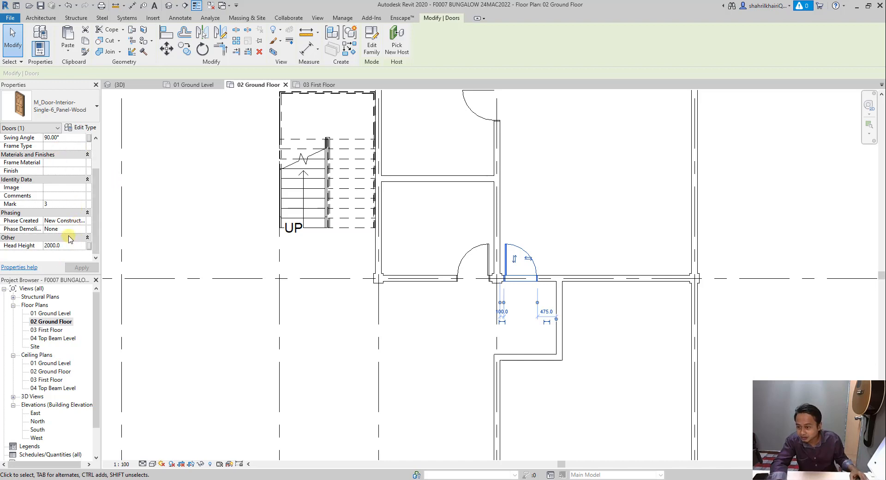
pyautogui.scroll(2, 64, 222)
pyautogui.click(79, 128)
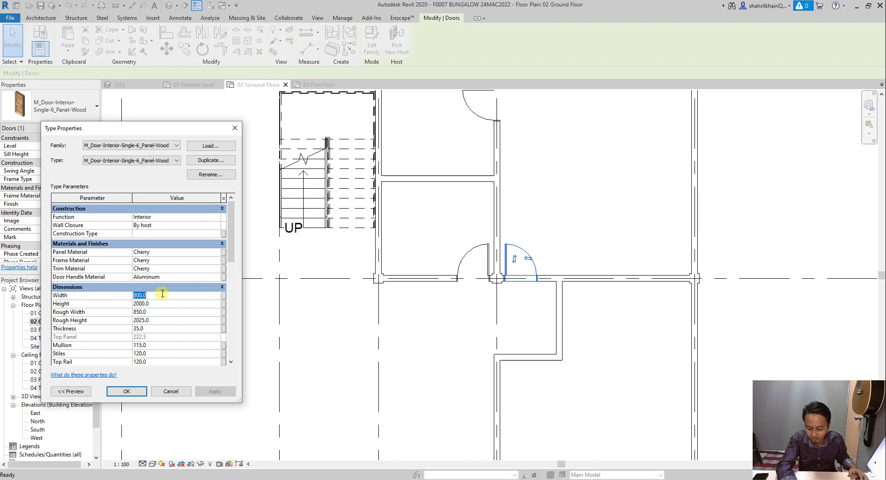
pyautogui.write('900')
pyautogui.press('Return')
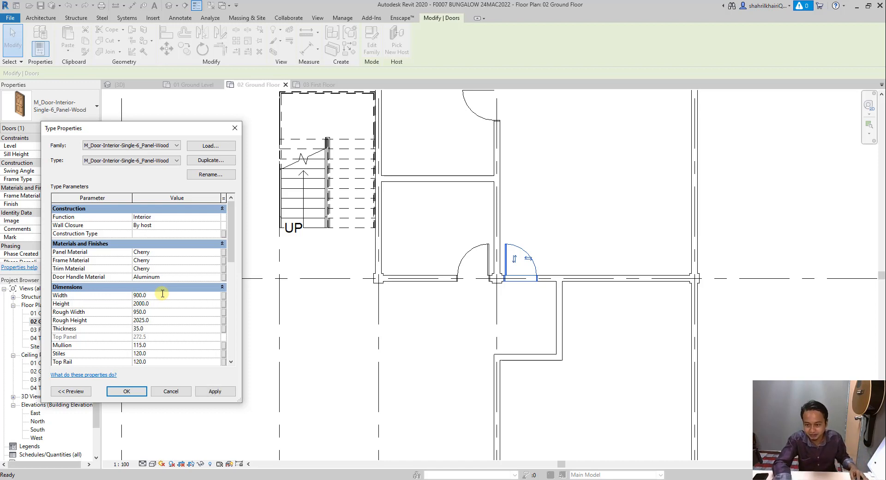
pyautogui.click(203, 392)
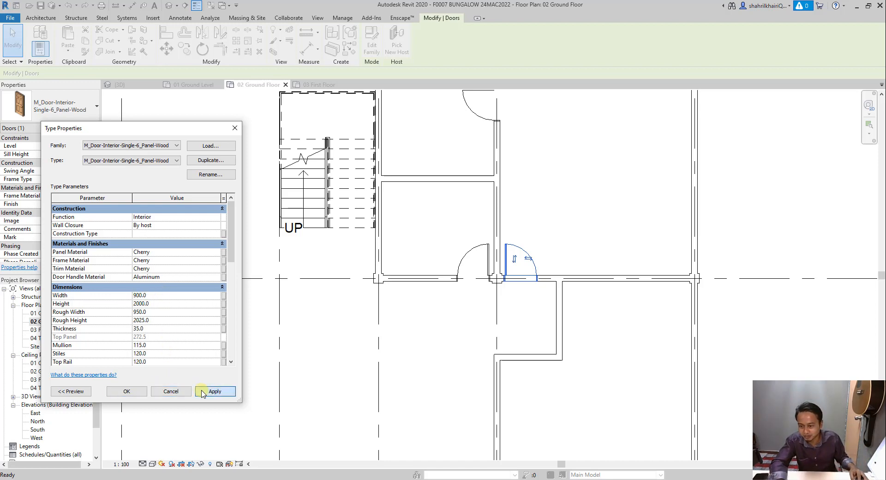
pyautogui.click(130, 392)
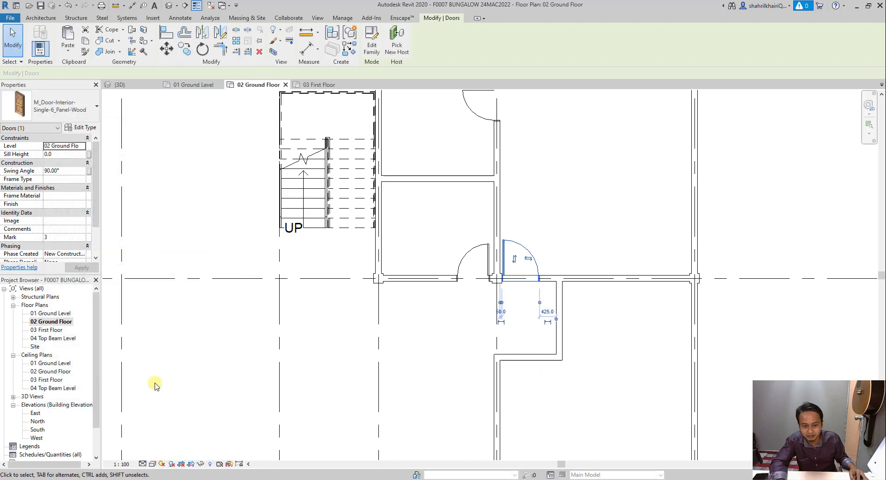
# - Set the distance between the six-panel door and the grid 6 wall to 100 mm
pyautogui.click(500, 312)
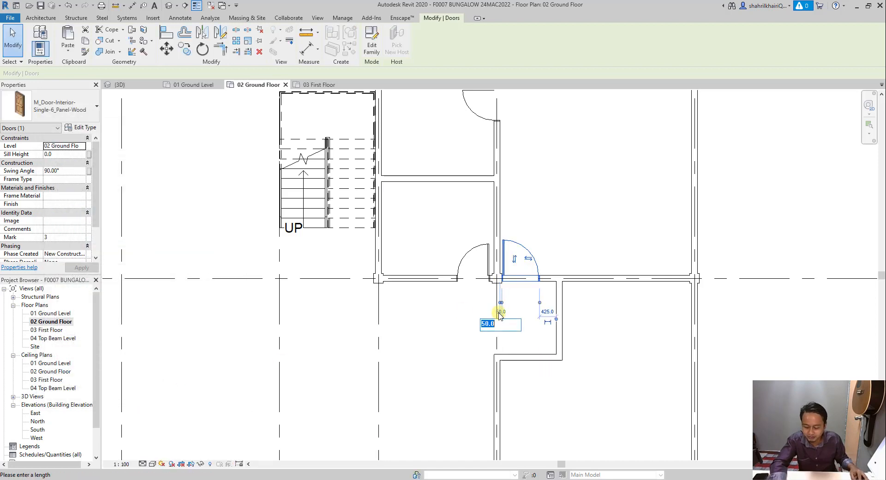
pyautogui.write('100')
pyautogui.press('Return')
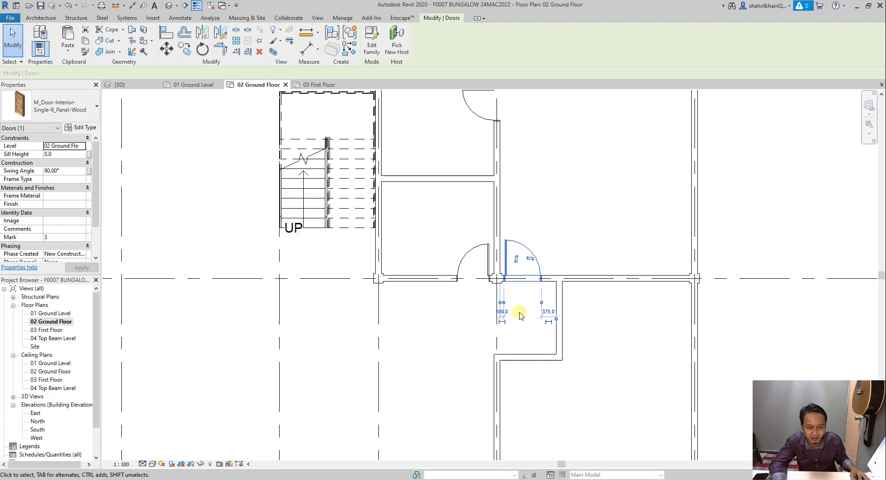
pyautogui.scroll(2, 500, 300)
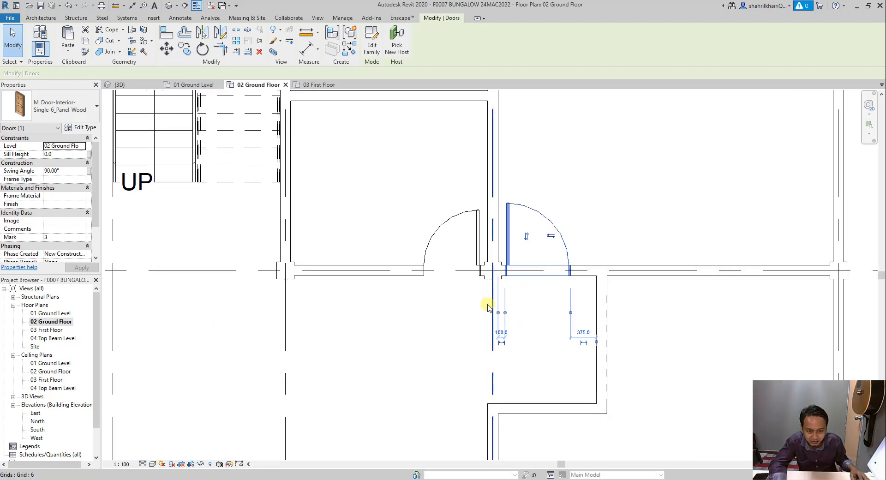
pyautogui.click(470, 319)
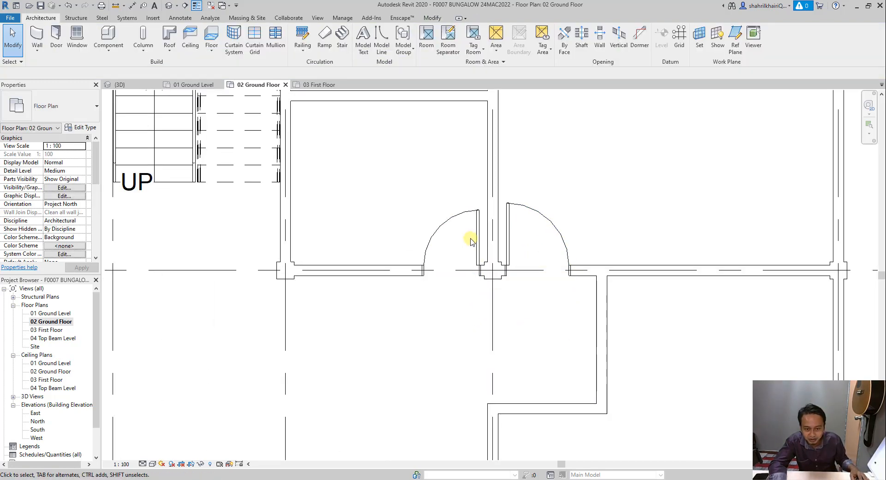
# - Mirror a copy of the six-panel door across a horizontal axis drawn from the midpoint of the short vertical wall between grids B and C
pyautogui.scroll(-1, 465, 238)
pyautogui.scroll(-3, 457, 247)
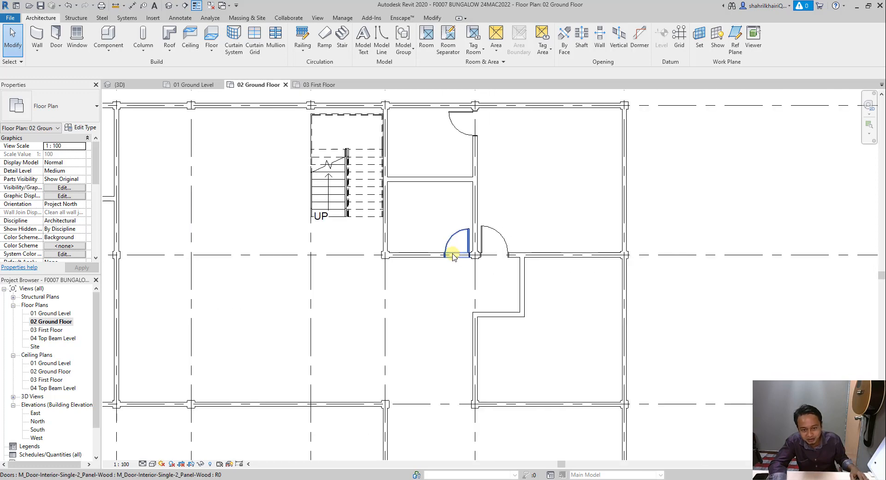
pyautogui.scroll(2, 480, 268)
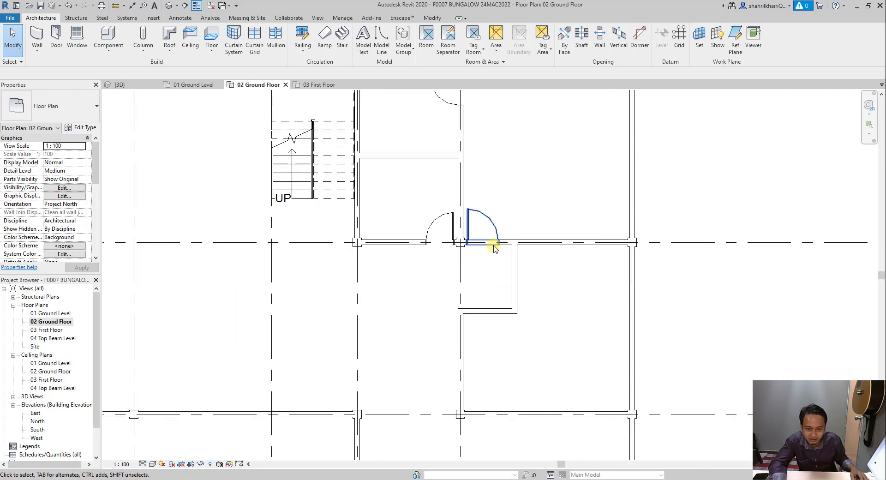
pyautogui.click(470, 236)
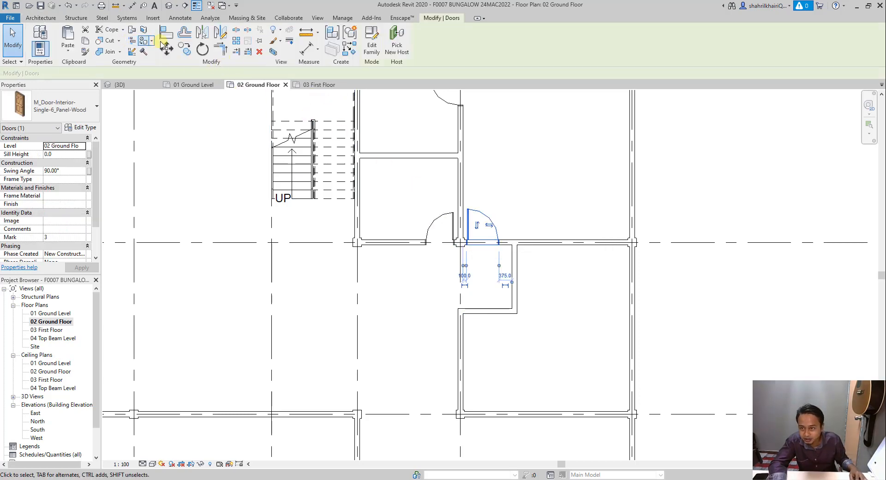
pyautogui.click(204, 36)
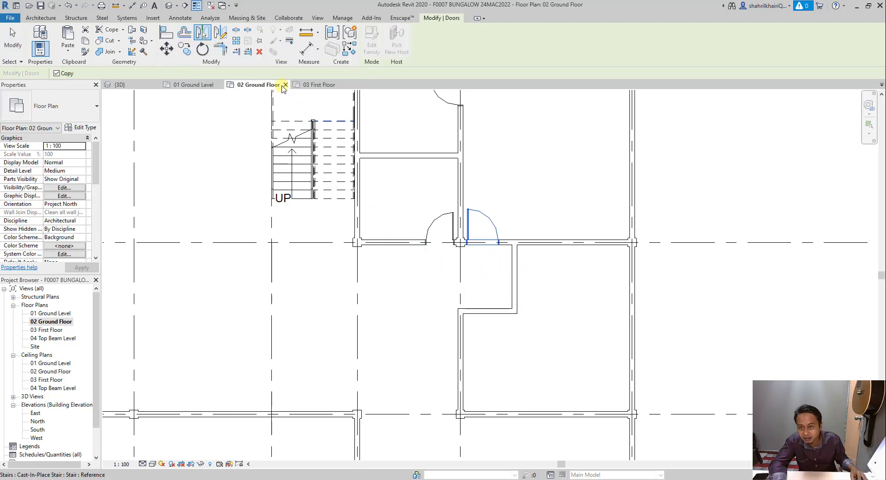
pyautogui.click(220, 38)
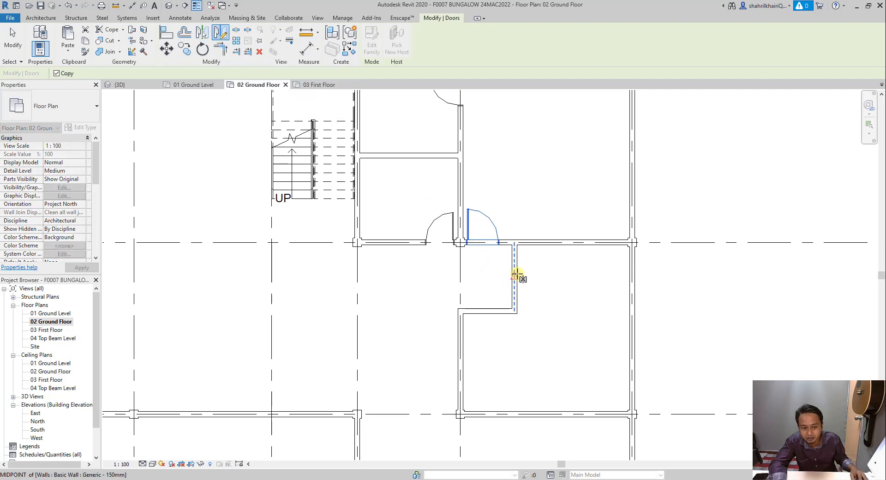
pyautogui.click(514, 276)
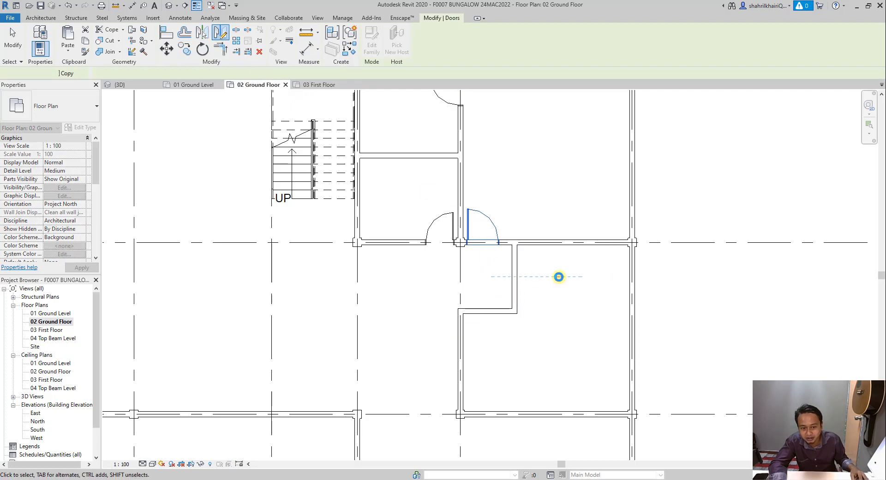
pyautogui.click(558, 277)
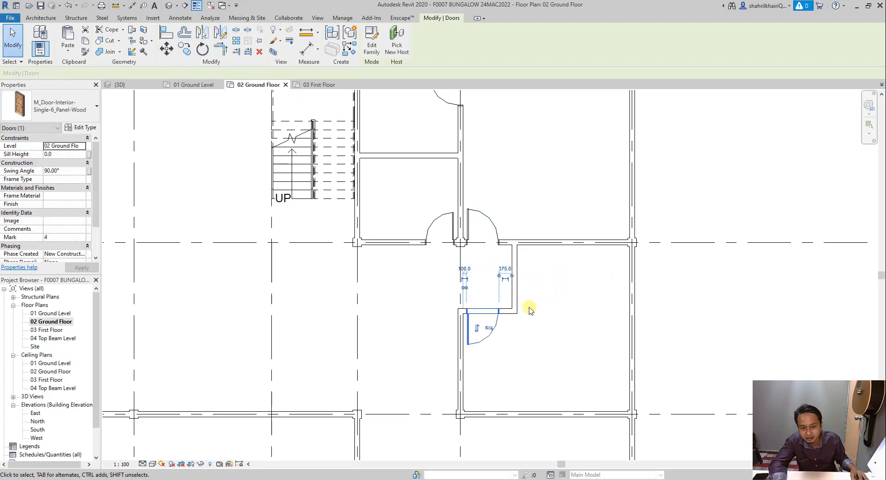
pyautogui.click(520, 354)
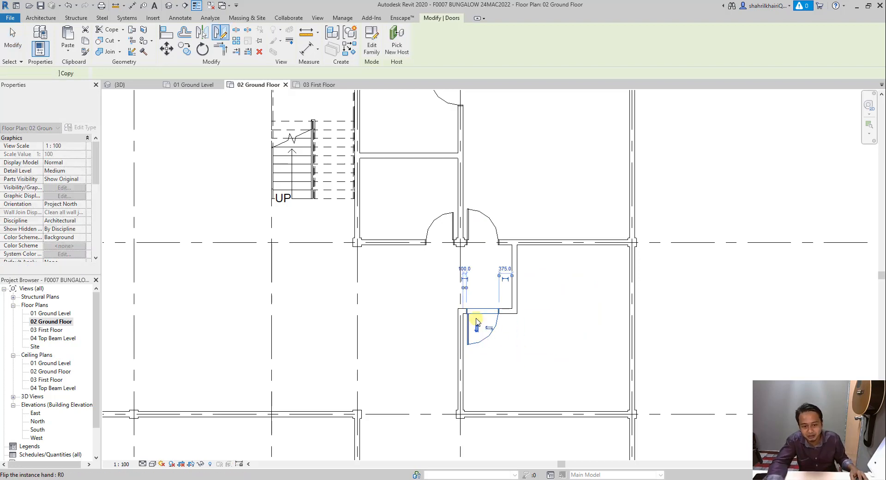
pyautogui.click(475, 314)
pyautogui.press('Escape')
pyautogui.scroll(2, 484, 311)
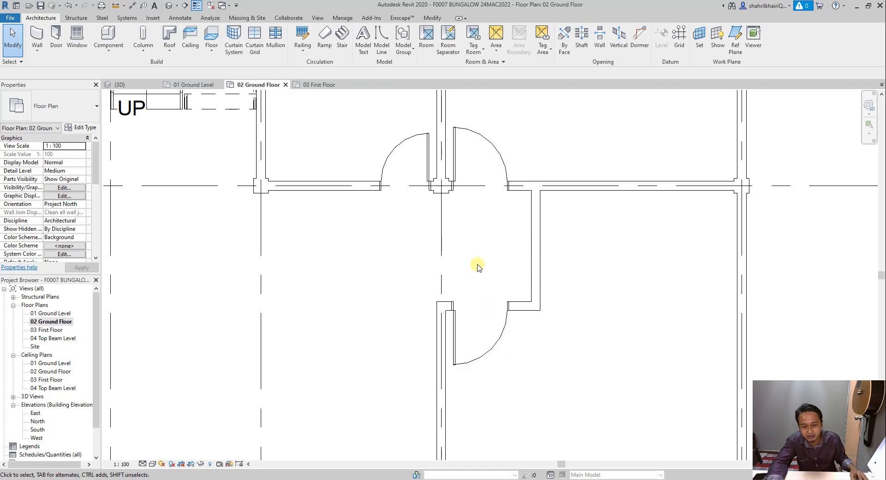
pyautogui.scroll(1, 478, 267)
pyautogui.scroll(-1, 480, 270)
pyautogui.scroll(-1, 505, 261)
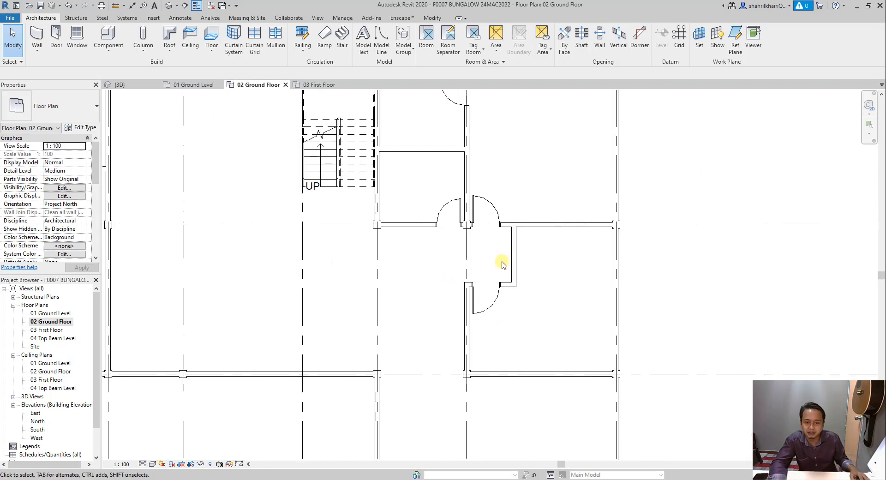
# - Try the M_Door-Interior-Double-Pocket-2_Panel-Wood and M_Door-Interior-Double-Sliding-2_Panel-Wood types in the grid D wall between grids 5 and 6
pyautogui.scroll(-2, 503, 265)
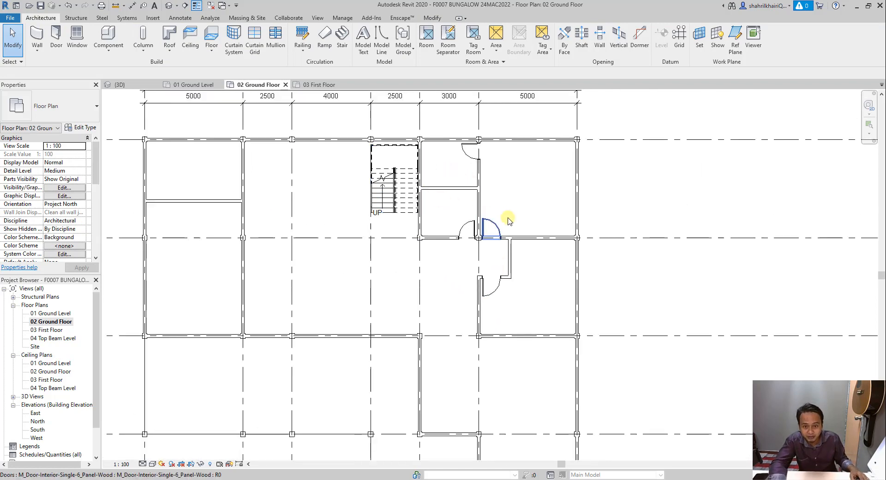
pyautogui.scroll(-3, 491, 317)
pyautogui.scroll(3, 471, 347)
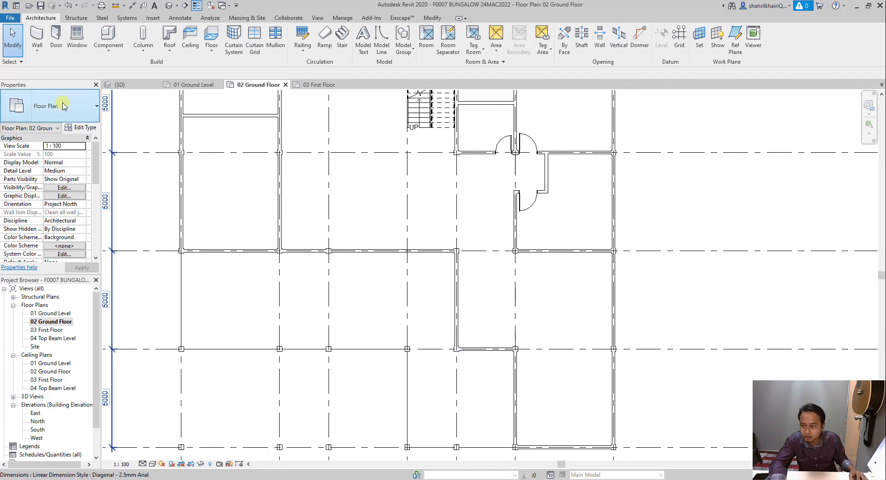
pyautogui.press('d')
pyautogui.press('r')
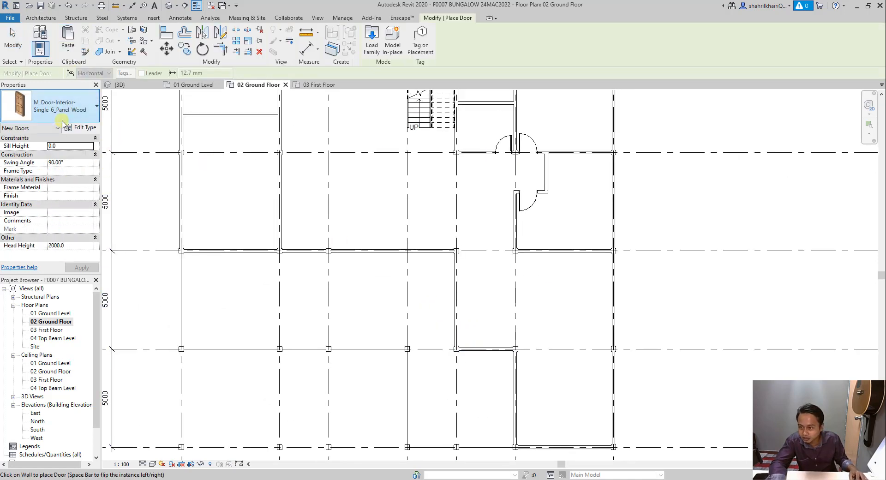
pyautogui.click(63, 119)
pyautogui.scroll(-1, 69, 223)
pyautogui.scroll(5, 69, 223)
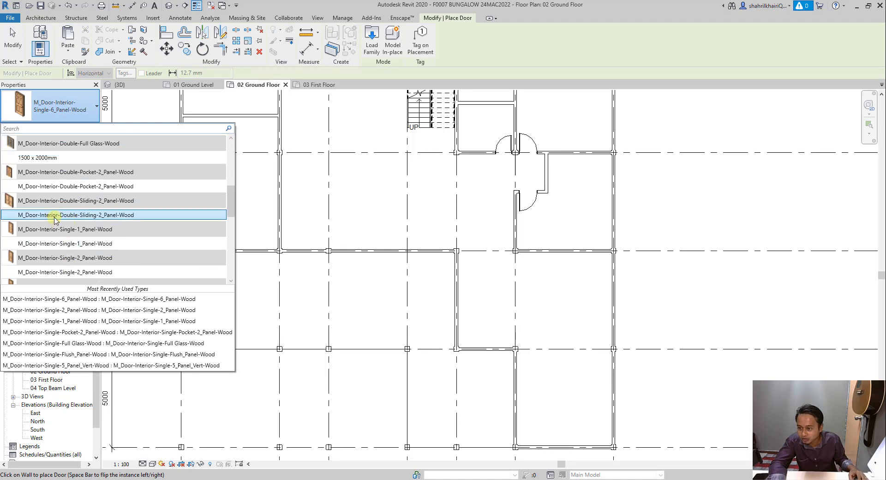
pyautogui.scroll(1, 55, 220)
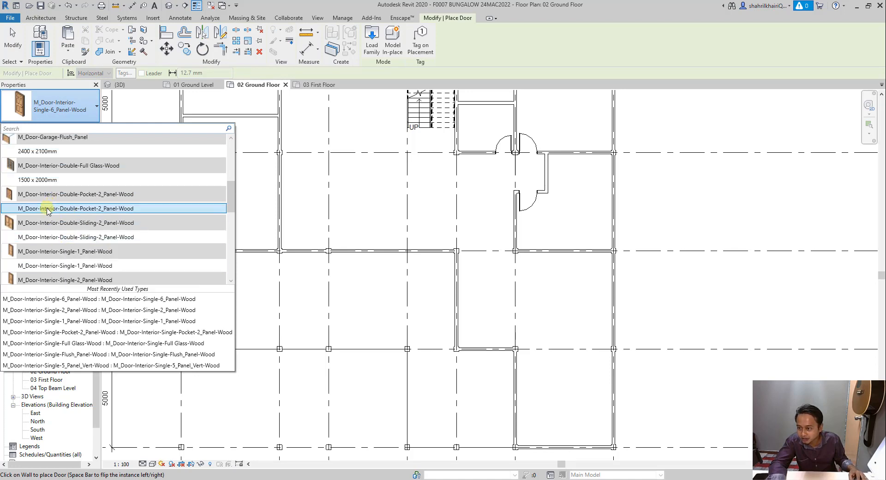
pyautogui.click(47, 209)
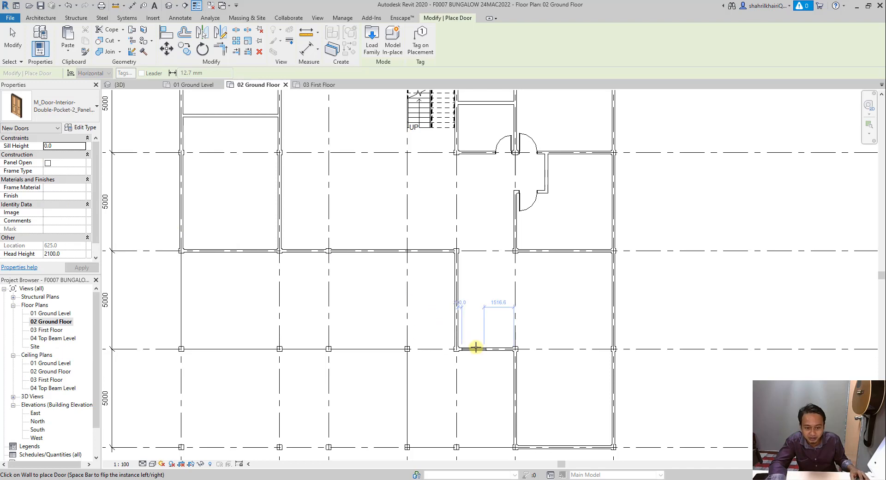
pyautogui.click(55, 116)
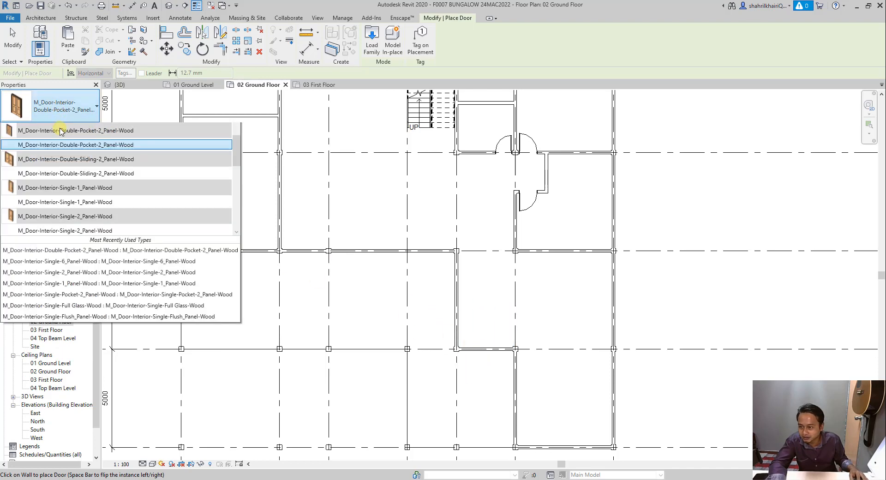
pyautogui.click(50, 222)
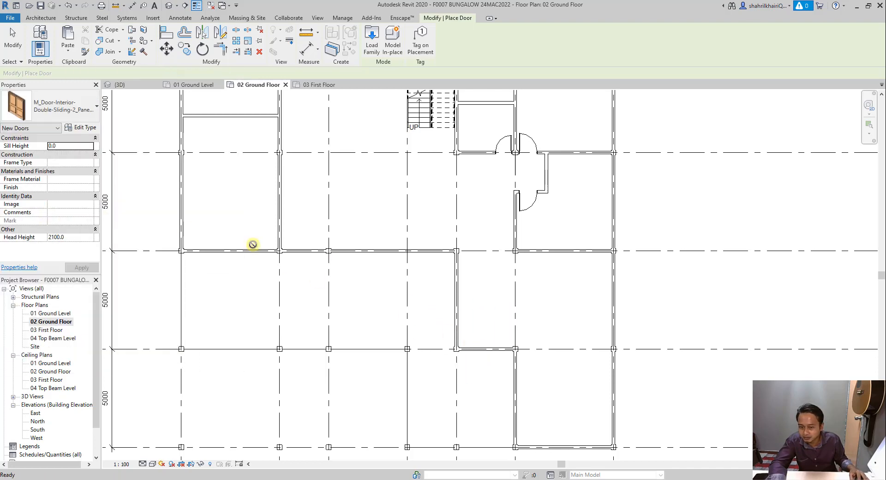
pyautogui.scroll(5, 482, 350)
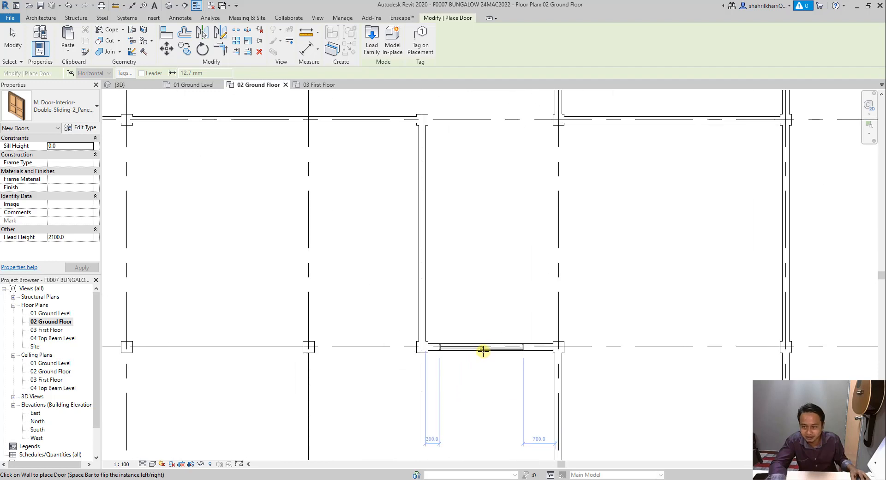
# - Place a 1500 x 2000mm M_Door-Interior-Double-Full Glass-Wood door in the grid D wall between grids 5 and 6, centred 650 mm from each side
pyautogui.click(62, 117)
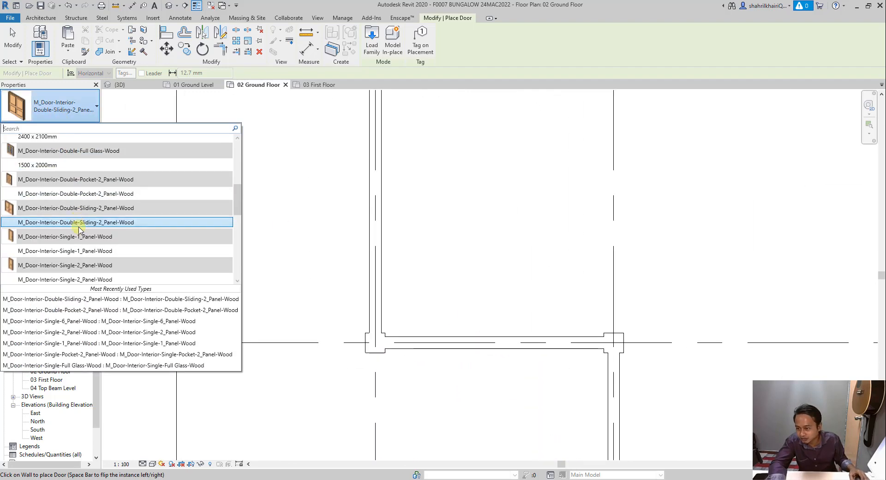
pyautogui.scroll(1, 79, 228)
pyautogui.scroll(1, 80, 225)
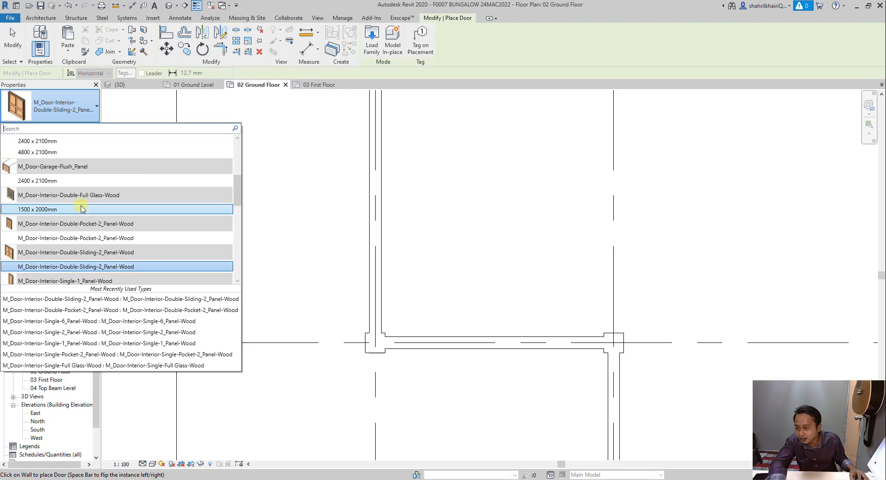
pyautogui.click(82, 210)
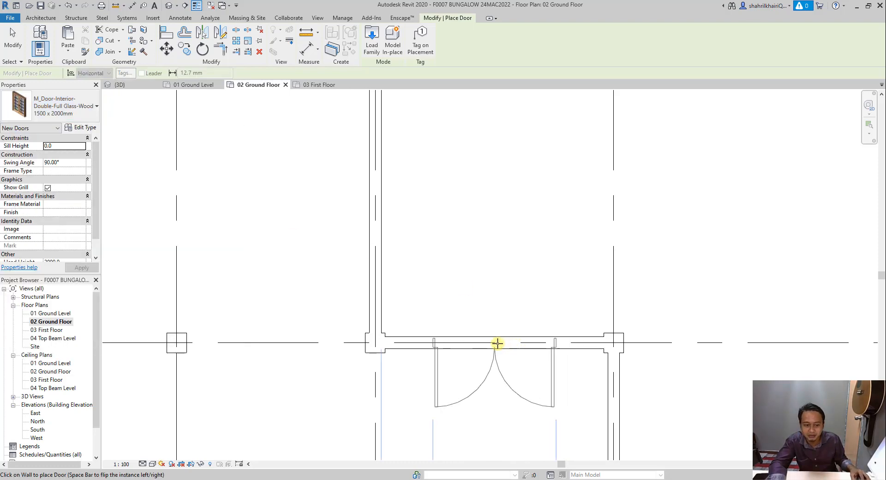
pyautogui.scroll(-2, 497, 345)
pyautogui.scroll(-1, 497, 345)
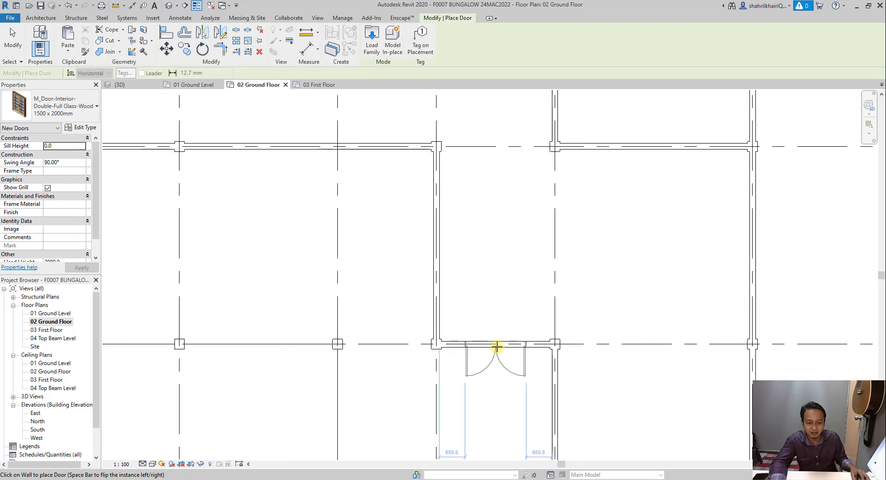
pyautogui.scroll(-3, 496, 345)
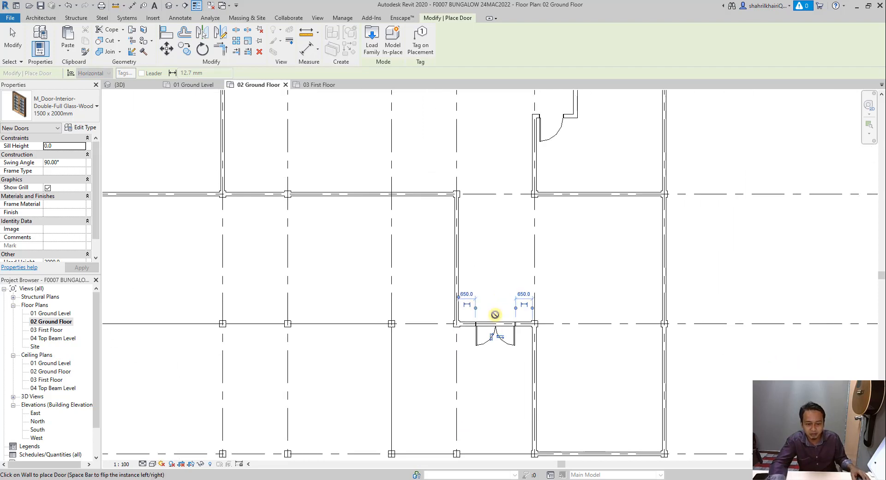
# - Examine the rooms and placed doors across the ground floor plan
pyautogui.scroll(2, 520, 299)
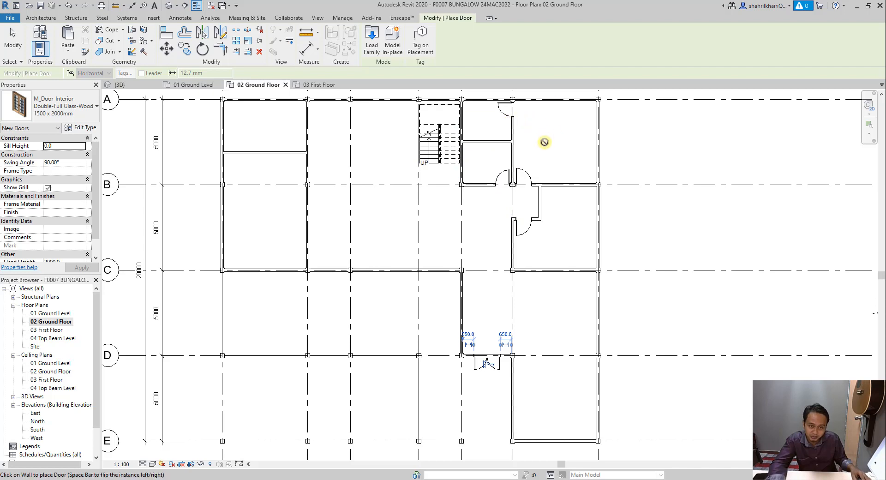
pyautogui.scroll(1, 554, 142)
pyautogui.scroll(-2, 559, 184)
pyautogui.scroll(2, 552, 177)
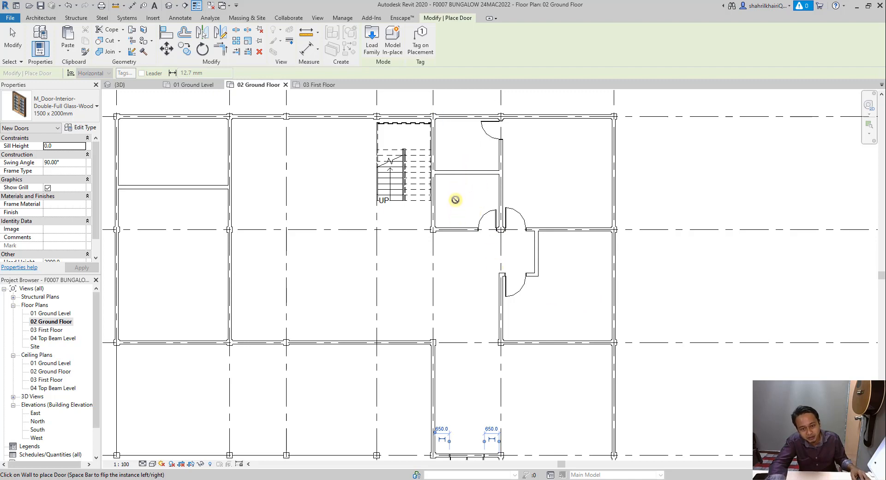
pyautogui.scroll(-2, 456, 200)
pyautogui.scroll(2, 531, 386)
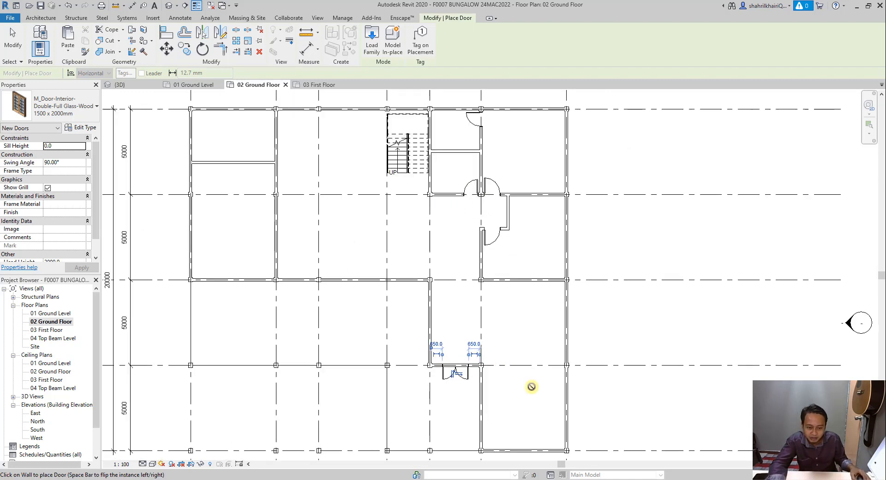
pyautogui.scroll(-2, 508, 306)
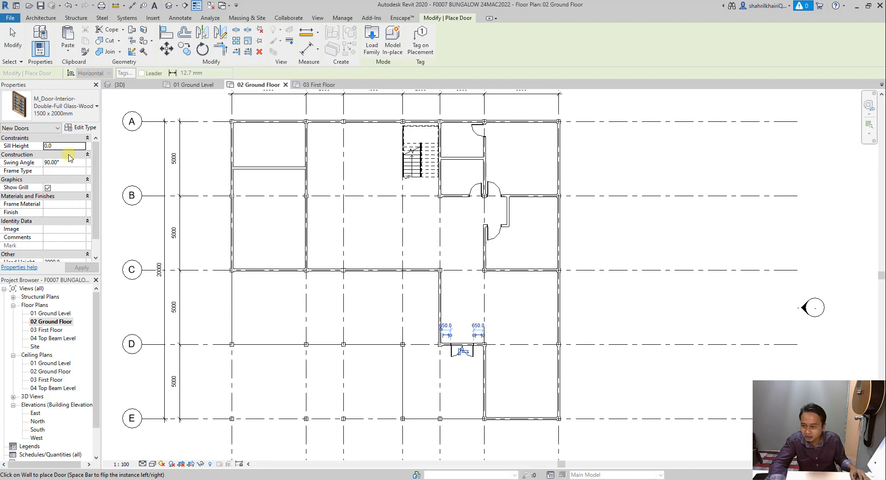
# - Look through the loaded door types for another door and end door placement
pyautogui.click(51, 106)
pyautogui.scroll(5, 59, 204)
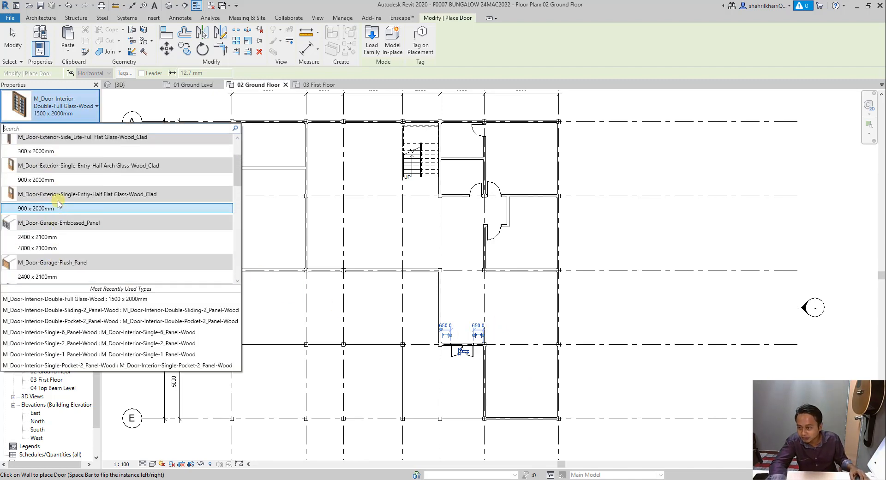
pyautogui.scroll(-3, 62, 205)
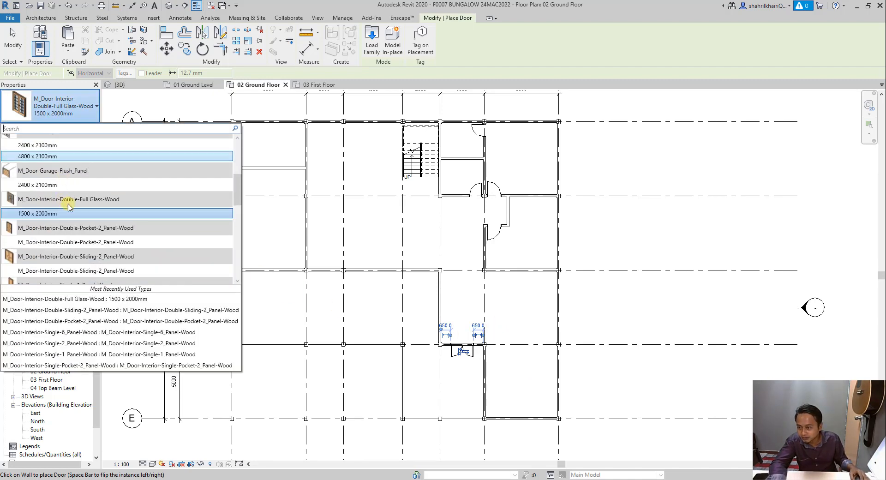
pyautogui.scroll(-3, 85, 222)
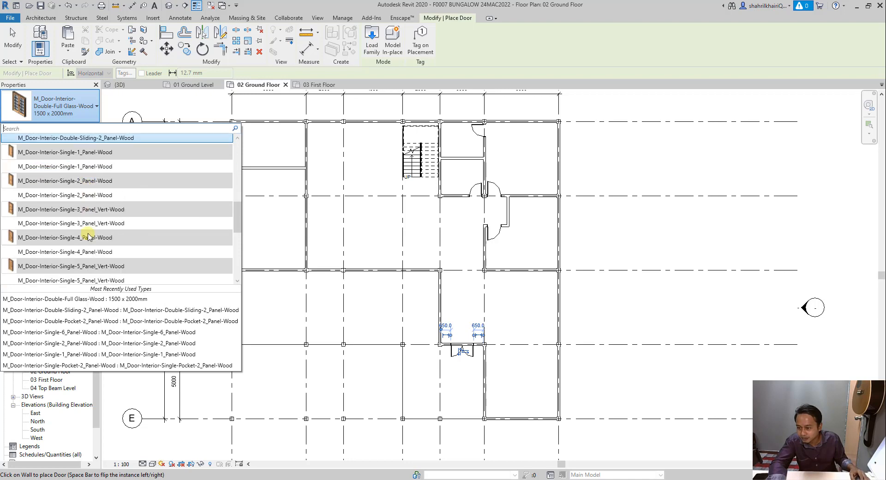
pyautogui.scroll(-5, 87, 237)
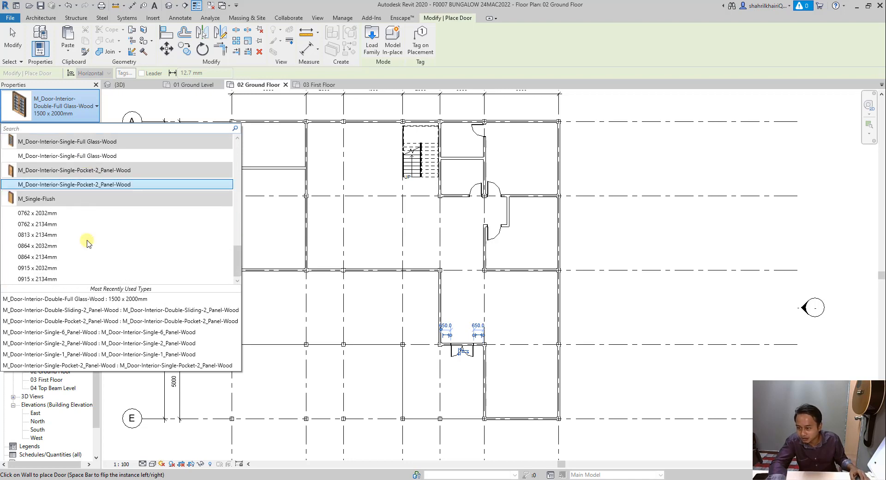
pyautogui.press('Escape')
pyautogui.press('Escape')
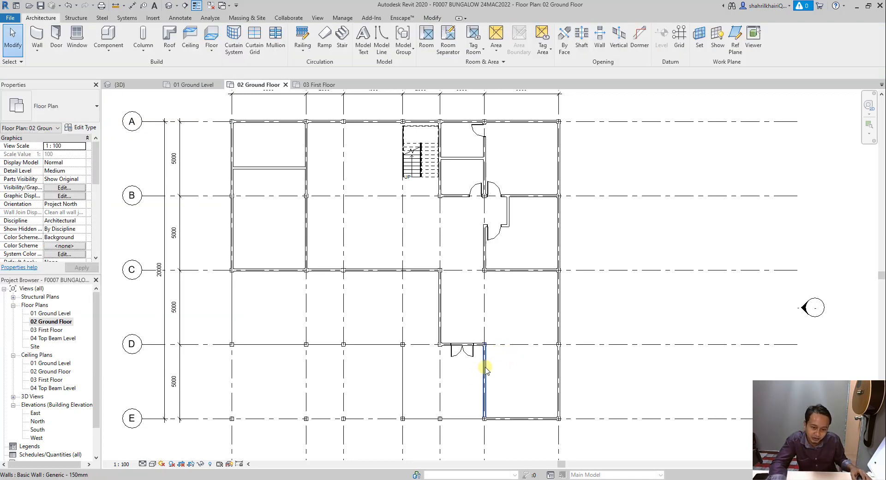
pyautogui.scroll(-2, 416, 259)
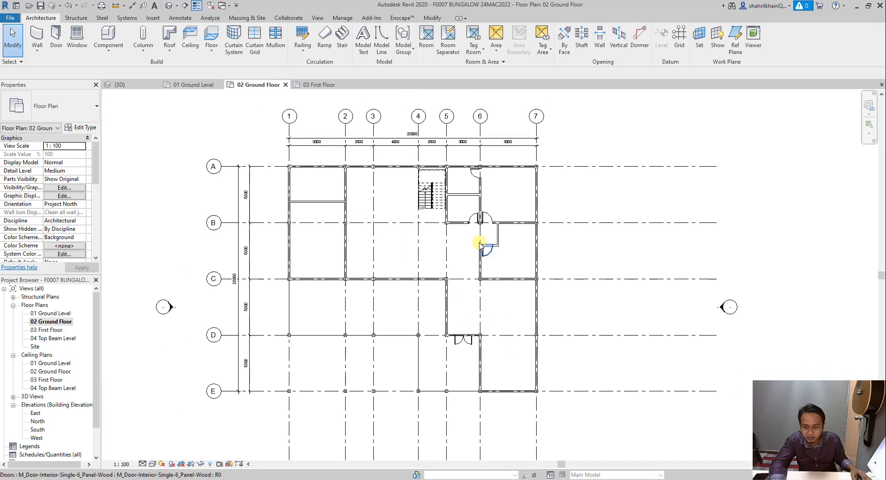
pyautogui.scroll(4, 383, 180)
pyautogui.scroll(-2, 395, 184)
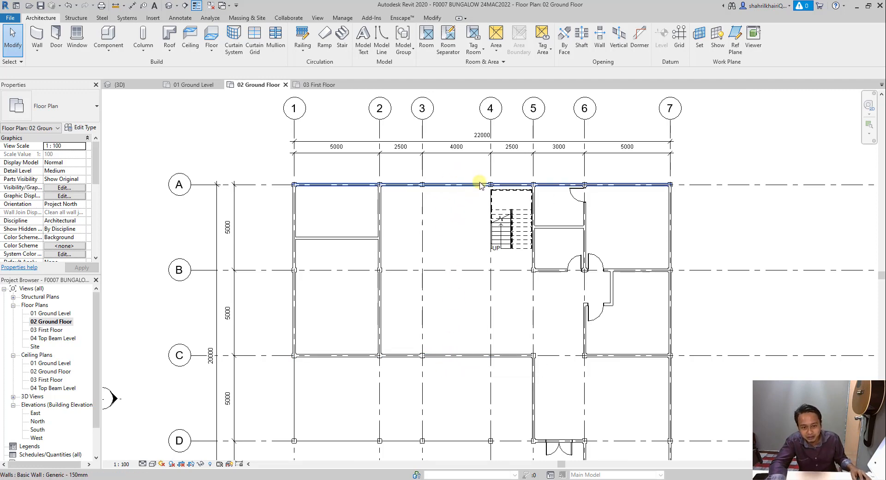
# - Examine the bungalow's front and rear exterior walls in the 3D view
pyautogui.click(458, 184)
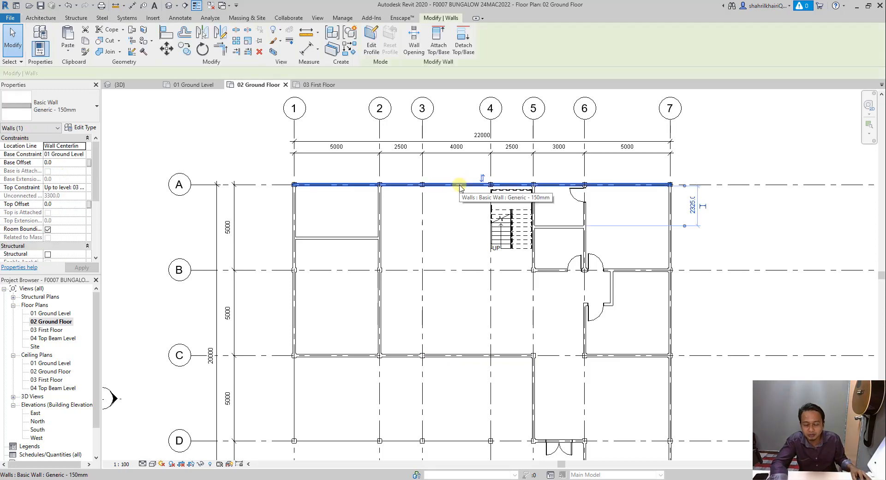
pyautogui.click(169, 6)
pyautogui.scroll(5, 461, 295)
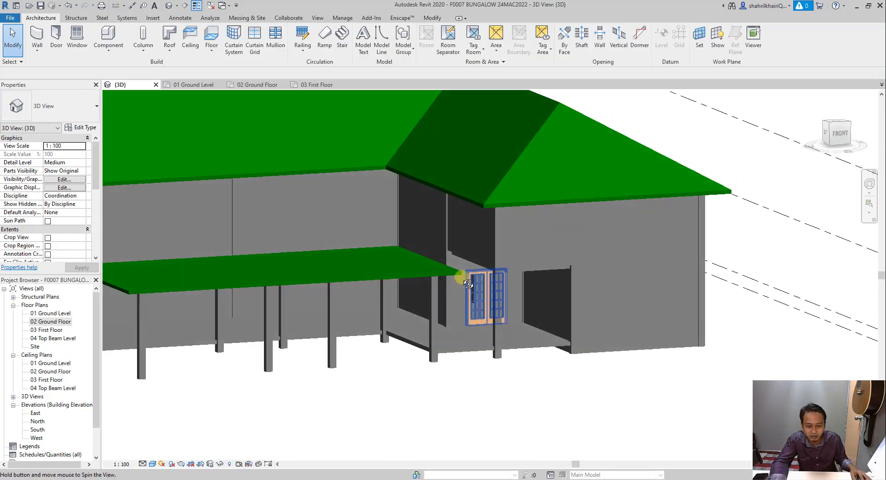
pyautogui.keyDown('shift'); pyautogui.moveTo(498, 295); pyautogui.dragTo(451, 333, button='middle'); pyautogui.keyUp('shift')
pyautogui.scroll(-5, 341, 265)
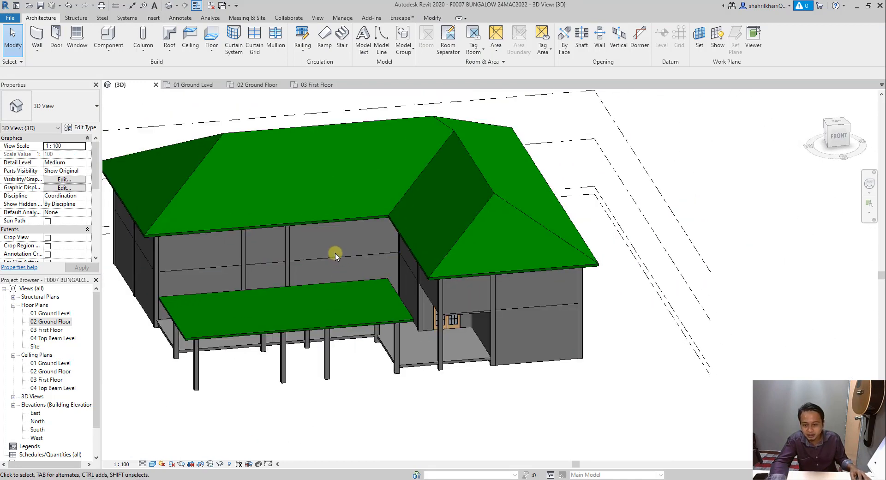
pyautogui.scroll(-3, 292, 264)
pyautogui.keyDown('shift'); pyautogui.moveTo(342, 263); pyautogui.dragTo(623, 267, button='middle'); pyautogui.keyUp('shift')
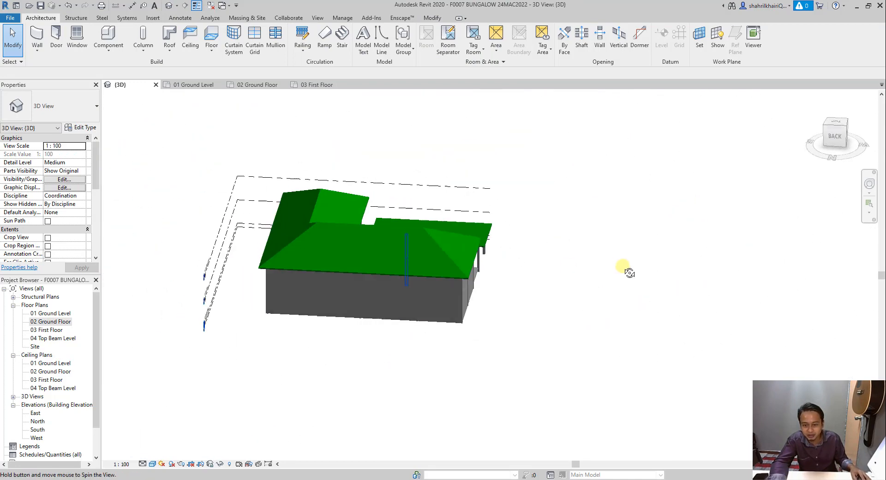
pyautogui.scroll(3, 372, 294)
pyautogui.keyDown('shift'); pyautogui.moveTo(366, 292); pyautogui.dragTo(362, 199, button='middle'); pyautogui.keyUp('shift')
pyautogui.scroll(-3, 376, 259)
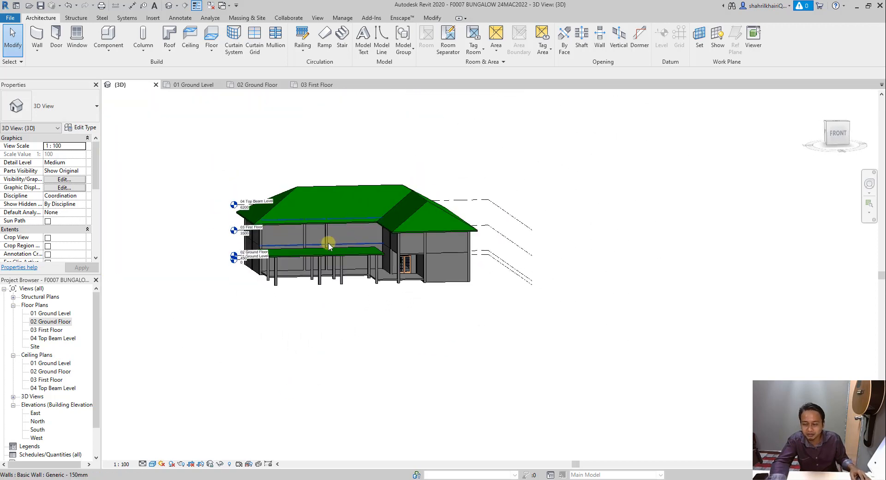
# - On the ground floor plan, shorten the grid C wall by moving its end from grid 5 back to grid 2
pyautogui.doubleClick(46, 322)
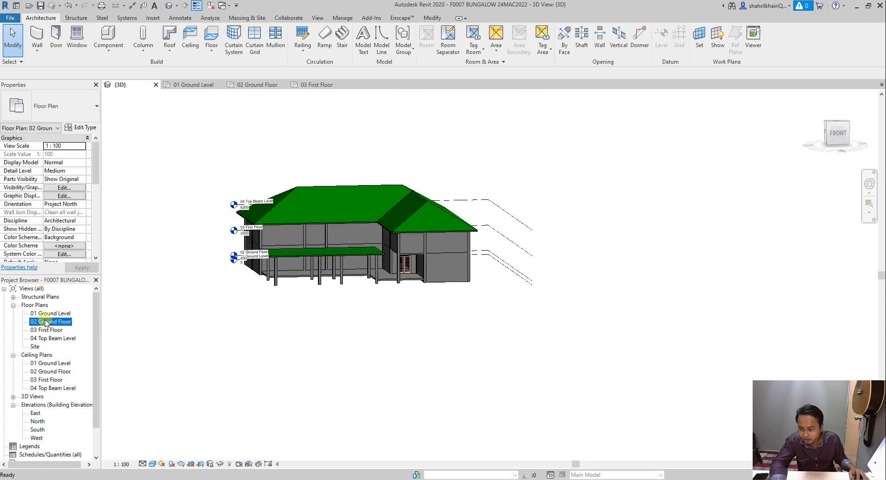
pyautogui.click(450, 352)
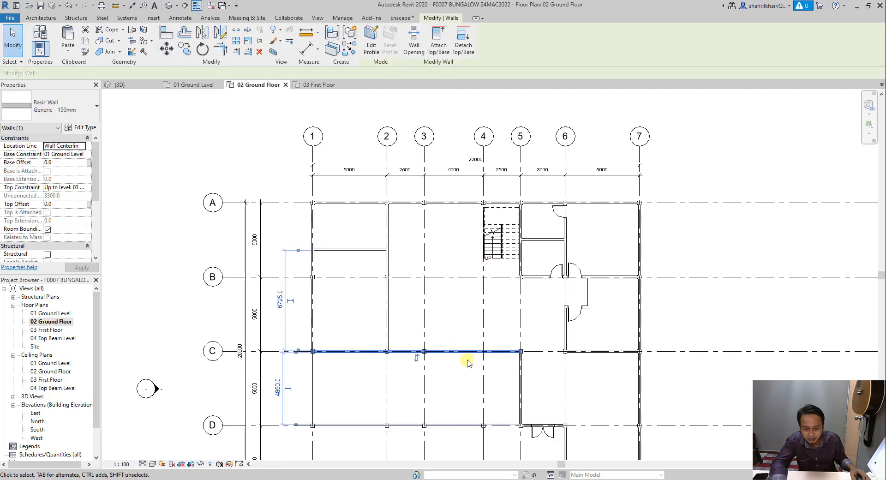
pyautogui.scroll(3, 471, 360)
pyautogui.moveTo(556, 346); pyautogui.dragTo(319, 333)
pyautogui.scroll(4, 321, 348)
pyautogui.scroll(-6, 337, 340)
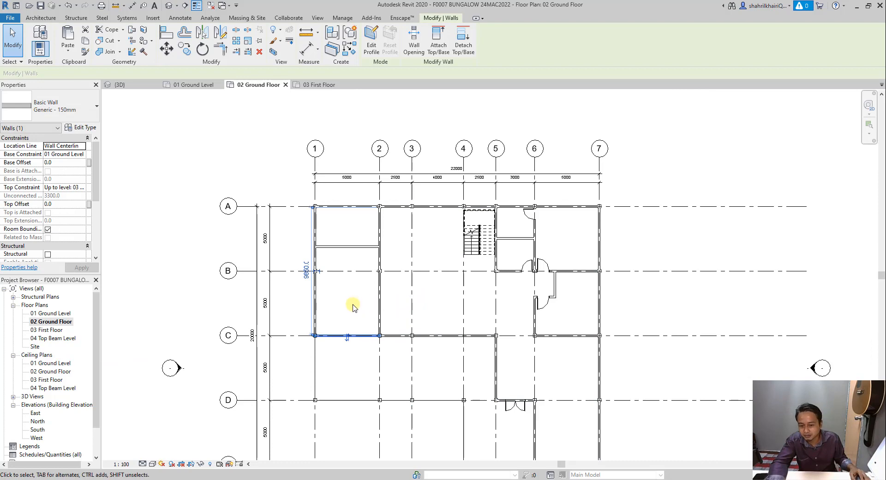
# - On the 03 First Floor plan, split the grid C wall at grid 2 and select the segment between grids 2 and 5
pyautogui.click(56, 330)
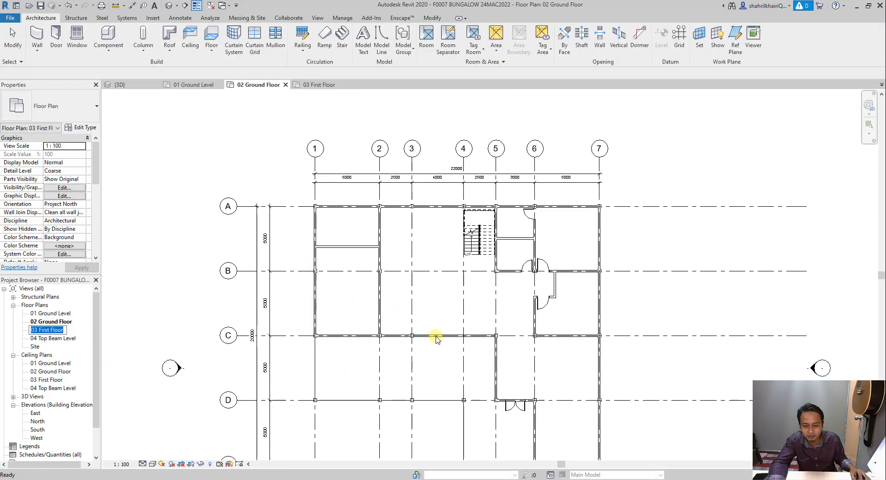
pyautogui.doubleClick(56, 331)
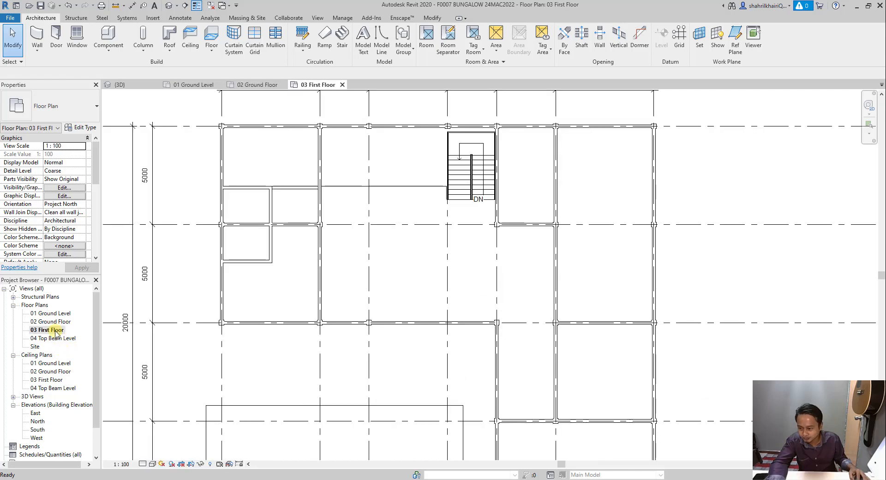
pyautogui.click(429, 322)
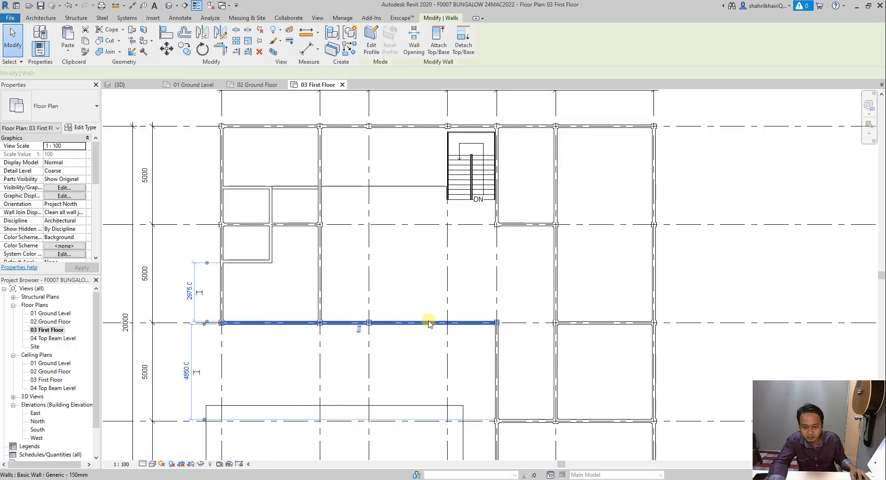
pyautogui.click(236, 36)
pyautogui.scroll(5, 319, 322)
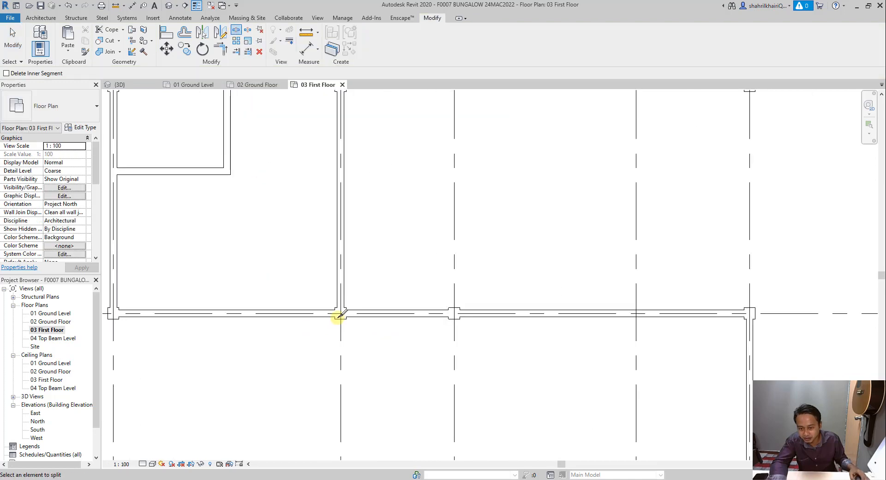
pyautogui.scroll(1, 344, 312)
pyautogui.click(339, 316)
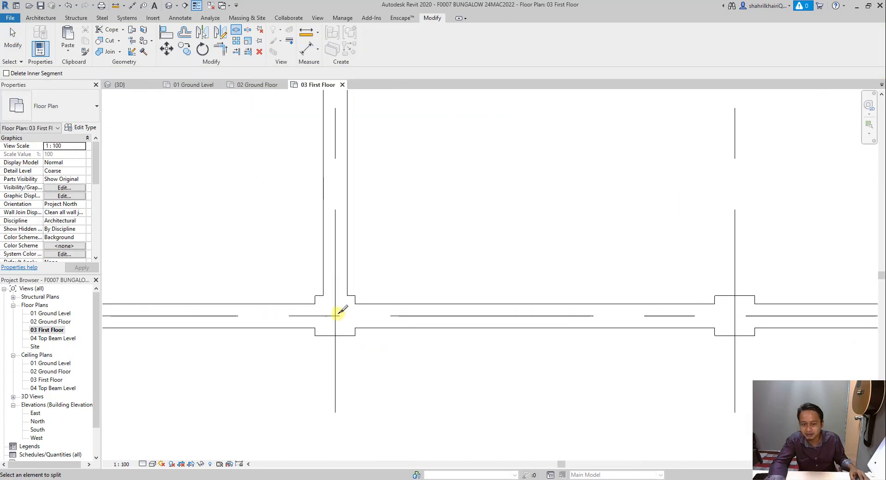
pyautogui.scroll(-4, 340, 312)
pyautogui.press('Escape')
pyautogui.click(367, 310)
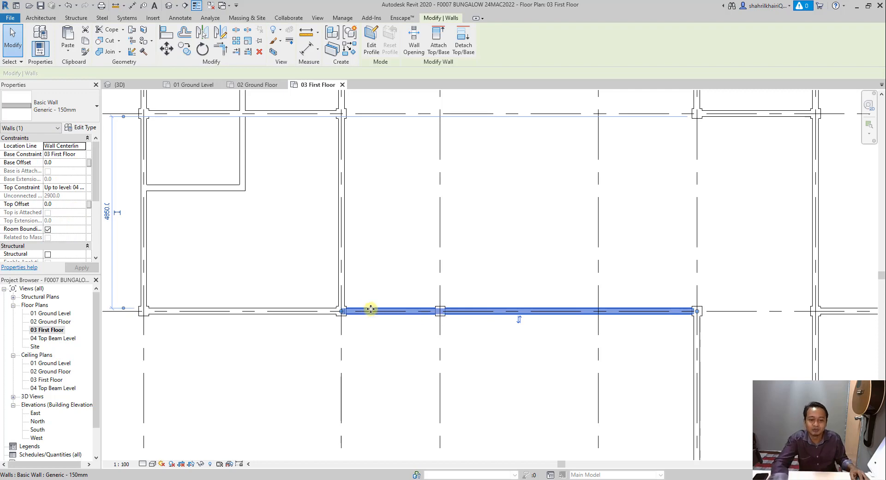
# - In 3D, change the first floor grid C wall between grids 2 and 5 to Curtain Wall Storefront, deleting the conflicting mullion elements
pyautogui.click(168, 7)
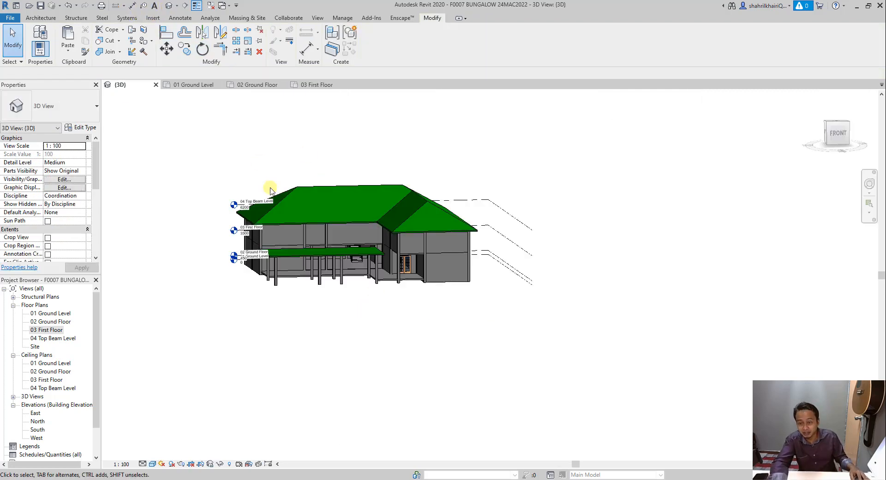
pyautogui.keyDown('shift'); pyautogui.moveTo(309, 248); pyautogui.dragTo(342, 242, button='middle'); pyautogui.keyUp('shift')
pyautogui.scroll(3, 341, 251)
pyautogui.scroll(1, 340, 251)
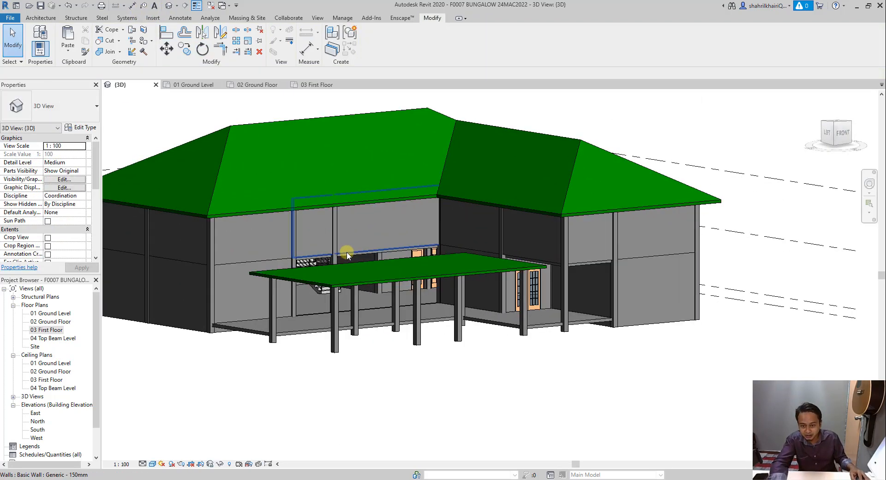
pyautogui.click(348, 251)
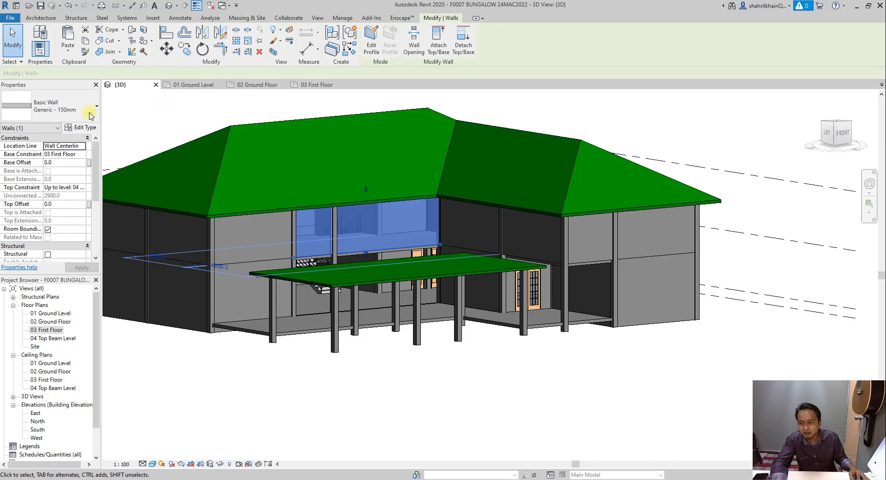
pyautogui.click(57, 111)
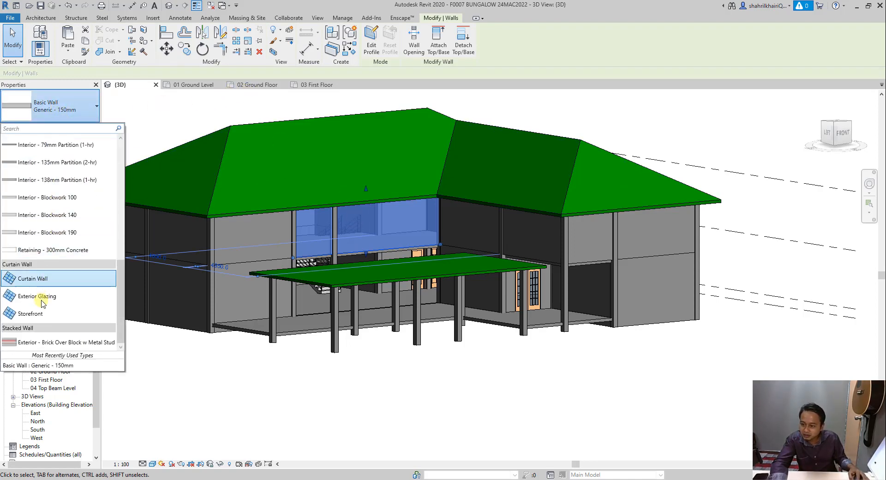
pyautogui.click(30, 313)
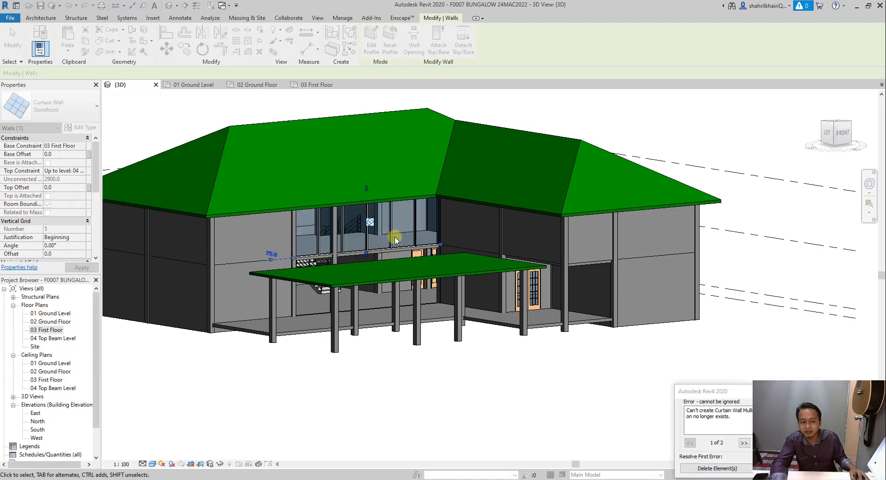
pyautogui.click(736, 468)
pyautogui.click(484, 356)
# - Copy the first floor storefront curtain wall and paste it aligned to the 02 Ground Floor level
pyautogui.keyDown('shift'); pyautogui.moveTo(485, 356); pyautogui.dragTo(360, 233, button='middle'); pyautogui.keyUp('shift')
pyautogui.scroll(4, 360, 233)
pyautogui.click(352, 235)
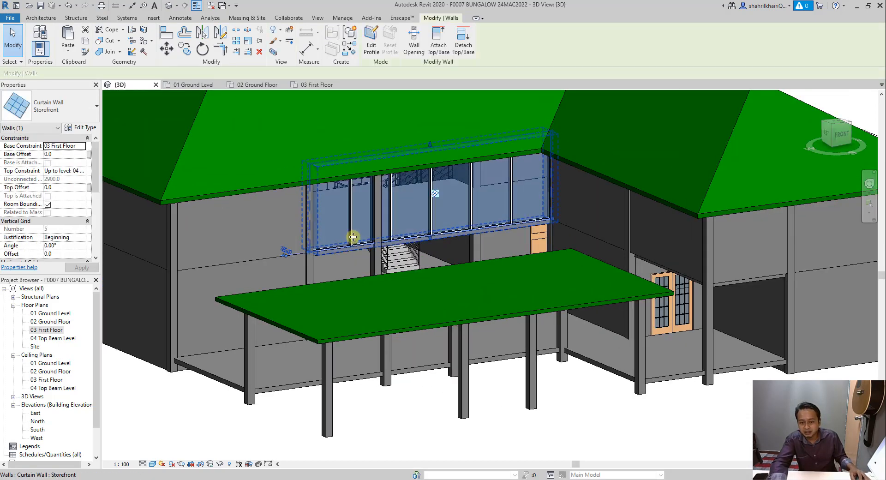
pyautogui.keyDown('shift'); pyautogui.moveTo(359, 279); pyautogui.dragTo(368, 323, button='middle'); pyautogui.keyUp('shift')
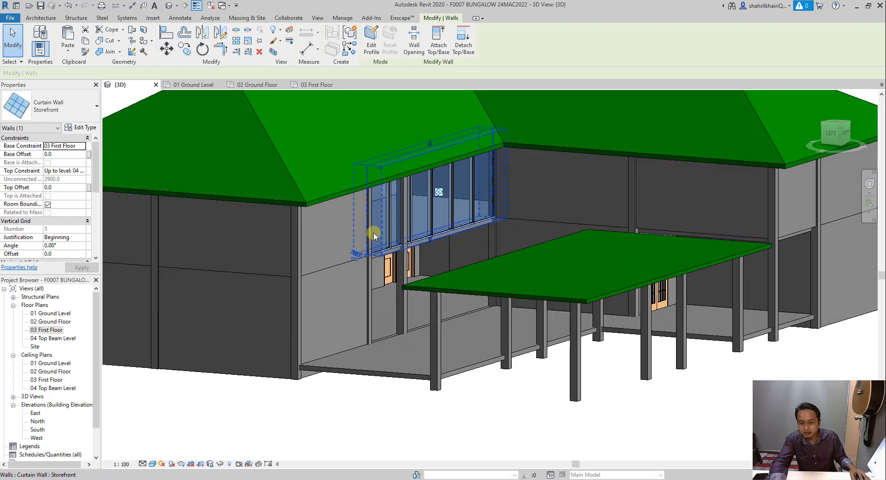
pyautogui.keyDown('shift'); pyautogui.moveTo(417, 247); pyautogui.dragTo(323, 207, button='middle'); pyautogui.keyUp('shift')
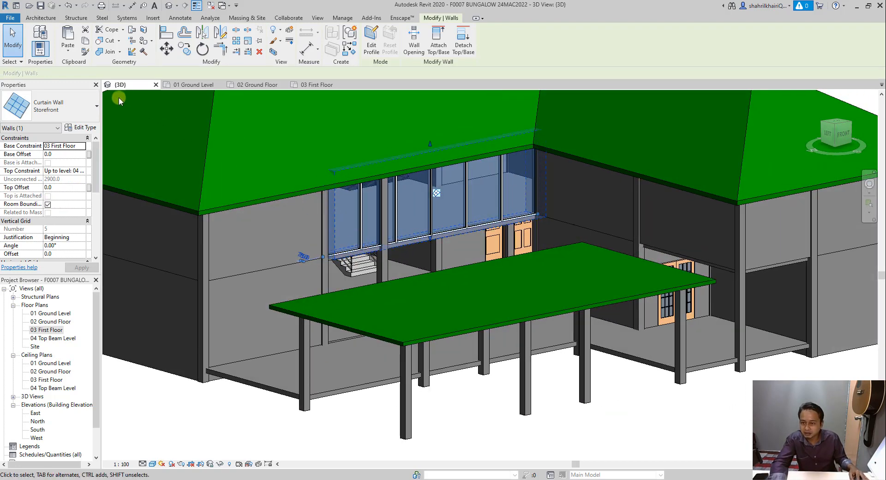
pyautogui.keyDown('shift'); pyautogui.moveTo(376, 189); pyautogui.dragTo(364, 226, button='middle'); pyautogui.keyUp('shift')
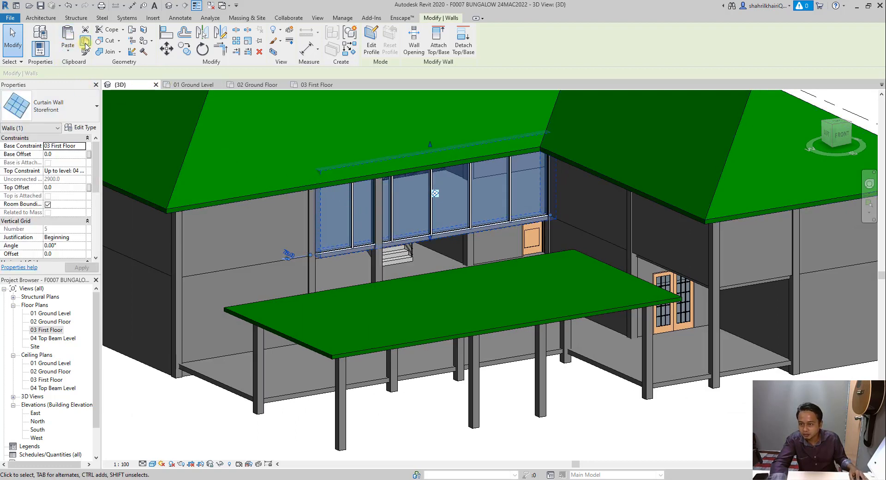
pyautogui.click(68, 55)
pyautogui.click(81, 86)
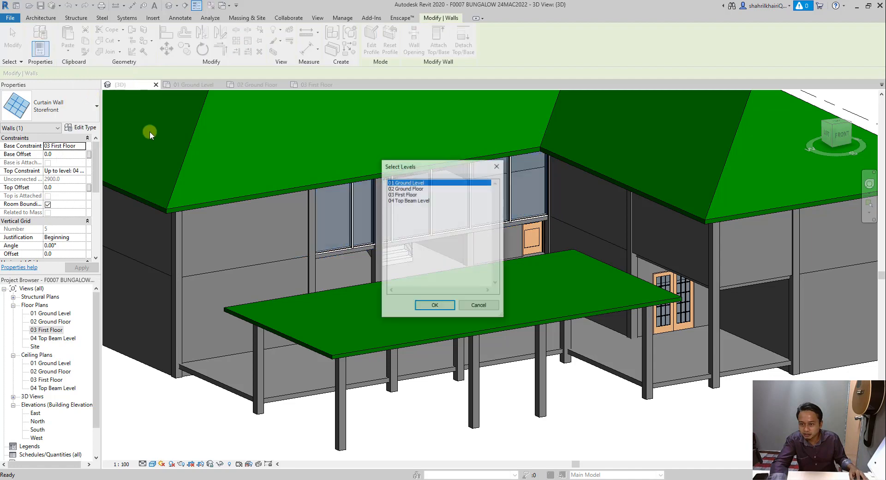
pyautogui.click(400, 189)
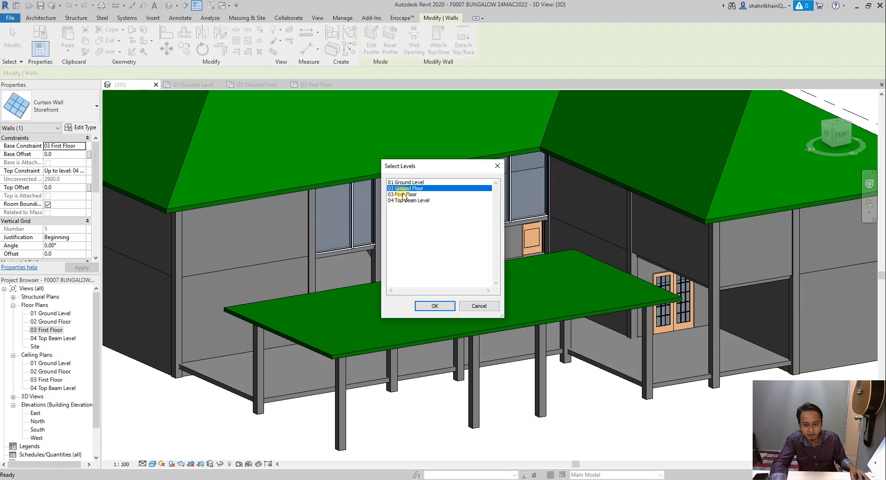
pyautogui.click(434, 307)
pyautogui.scroll(-3, 457, 263)
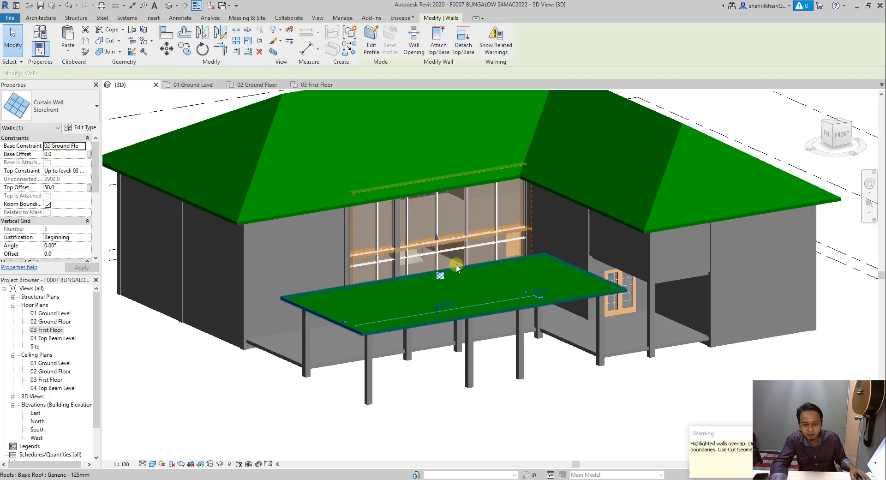
pyautogui.click(637, 411)
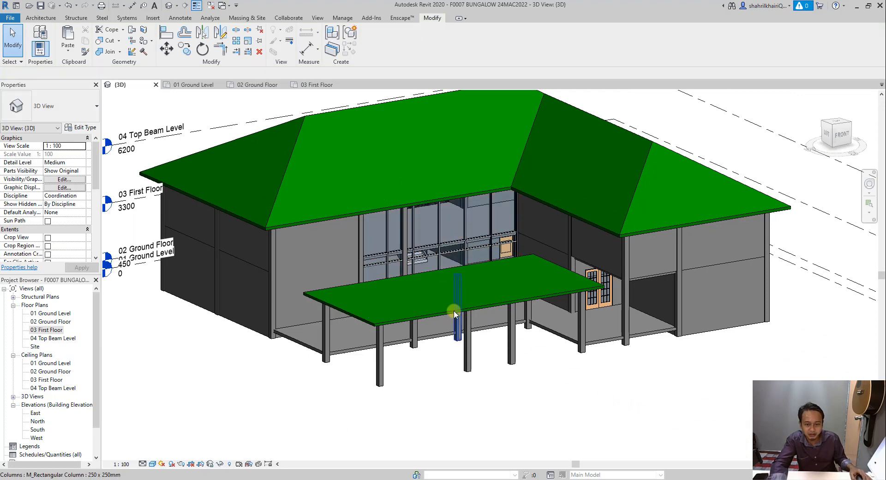
# - Set the ground floor storefront curtain wall's top offset to -100
pyautogui.scroll(5, 454, 268)
pyautogui.scroll(-2, 461, 236)
pyautogui.keyDown('shift'); pyautogui.moveTo(481, 211); pyautogui.dragTo(489, 188, button='middle'); pyautogui.keyUp('shift')
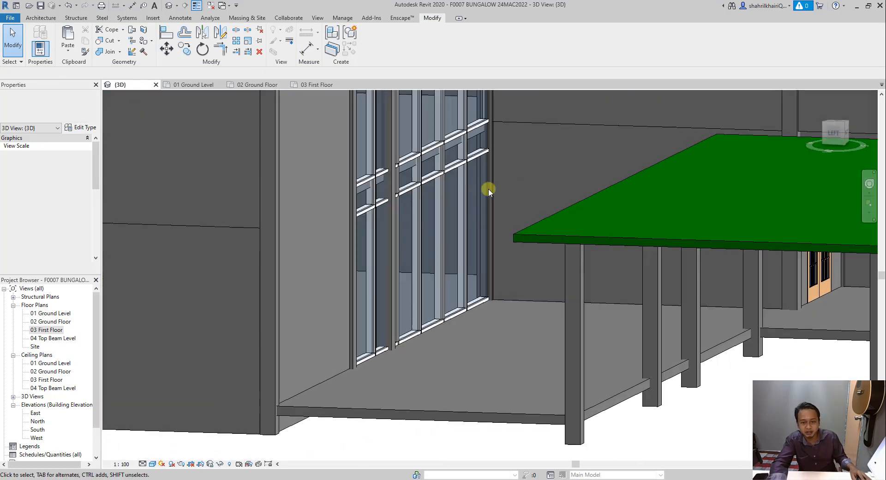
pyautogui.click(438, 160)
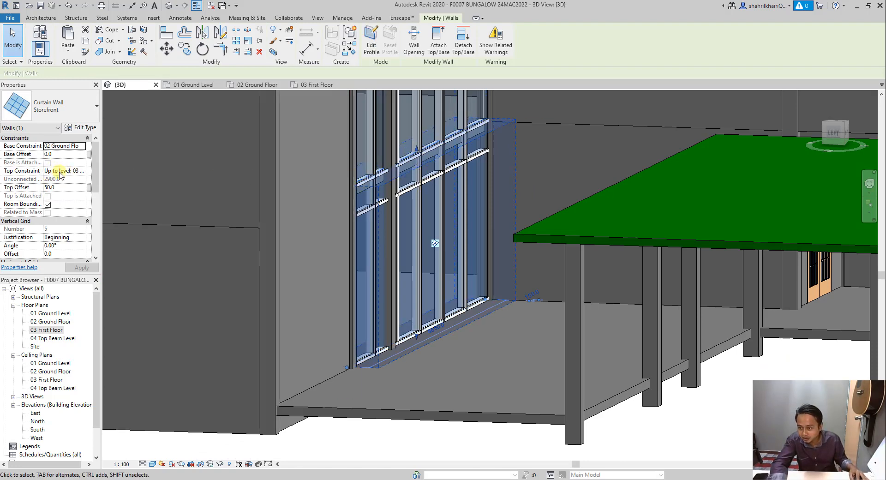
pyautogui.click(64, 188)
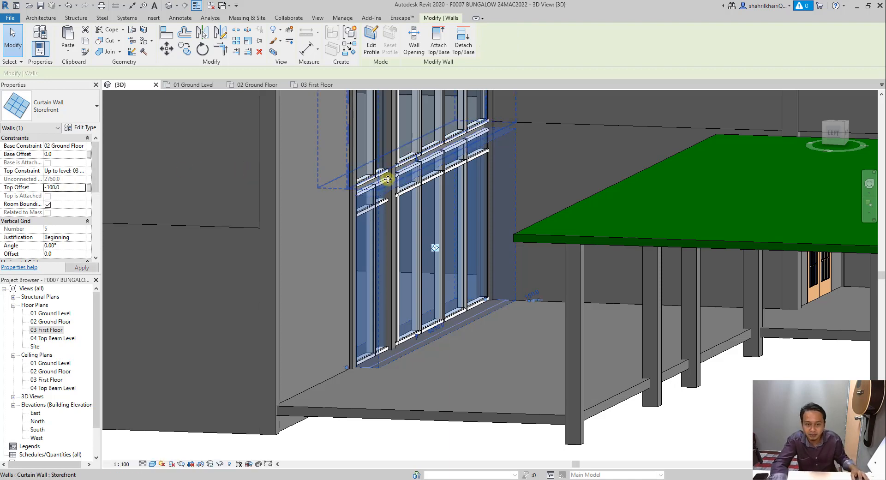
pyautogui.keyDown('shift'); pyautogui.moveTo(398, 191); pyautogui.dragTo(352, 212, button='middle'); pyautogui.keyUp('shift')
pyautogui.press('Escape')
# - On the 02 Ground Floor plan, split the rear exterior wall along grid A at grid 2
pyautogui.keyDown('shift'); pyautogui.moveTo(447, 147); pyautogui.dragTo(501, 153, button='middle'); pyautogui.keyUp('shift')
pyautogui.keyDown('shift'); pyautogui.moveTo(409, 182); pyautogui.dragTo(470, 187, button='middle'); pyautogui.keyUp('shift')
pyautogui.scroll(-3, 471, 188)
pyautogui.keyDown('shift'); pyautogui.moveTo(410, 192); pyautogui.dragTo(660, 187, button='middle'); pyautogui.keyUp('shift')
pyautogui.keyDown('shift'); pyautogui.moveTo(521, 193); pyautogui.dragTo(287, 185, button='middle'); pyautogui.keyUp('shift')
pyautogui.keyDown('shift'); pyautogui.moveTo(488, 182); pyautogui.dragTo(513, 271, button='middle'); pyautogui.keyUp('shift')
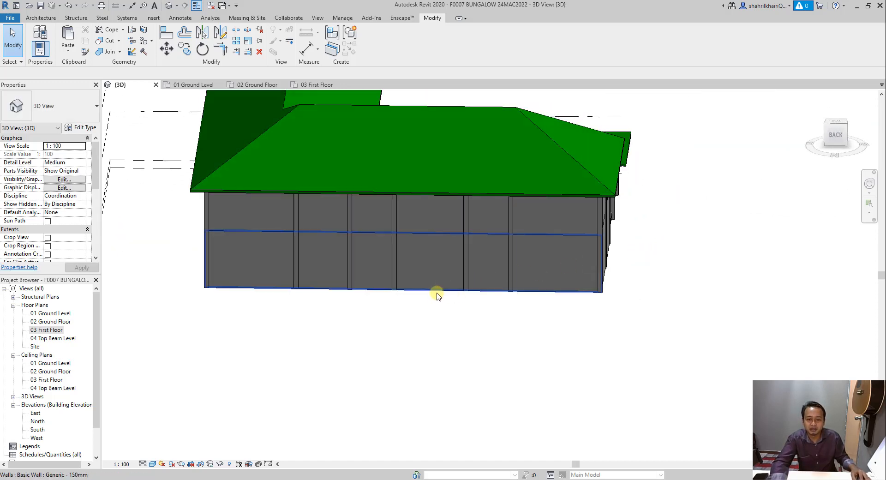
pyautogui.doubleClick(51, 321)
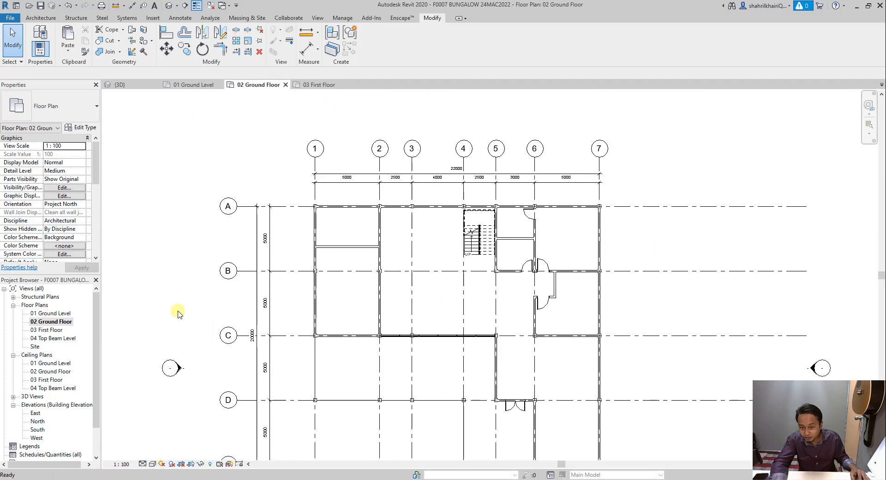
pyautogui.scroll(2, 388, 213)
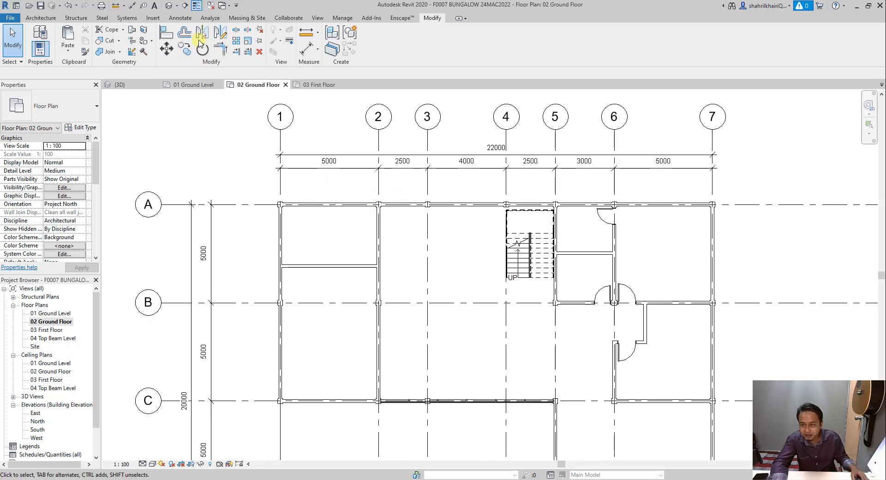
pyautogui.click(236, 32)
pyautogui.scroll(2, 378, 203)
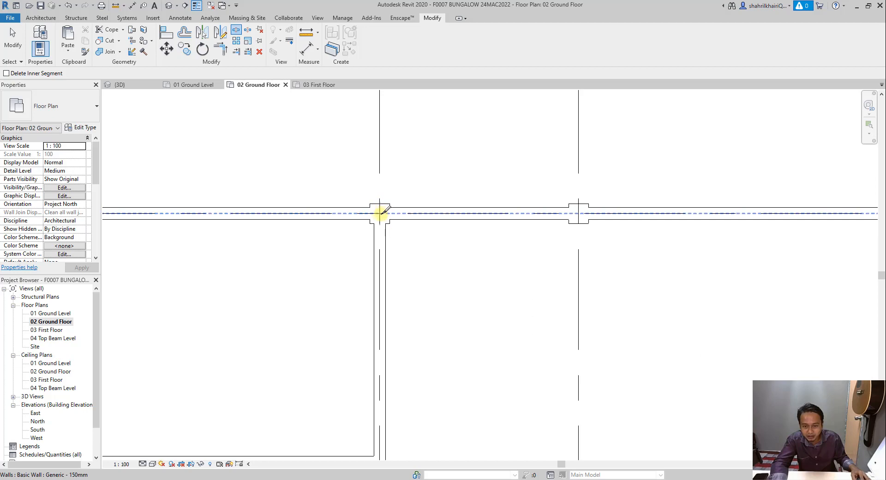
pyautogui.scroll(-7, 378, 211)
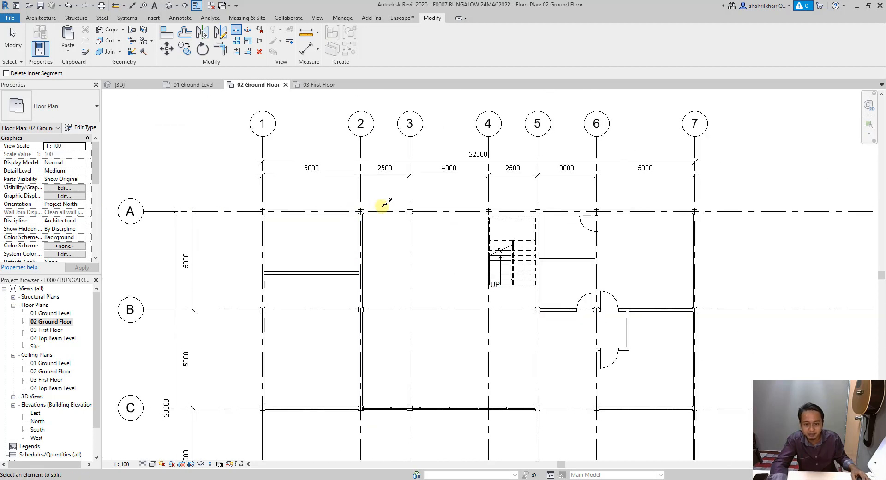
pyautogui.press('Escape')
# - Split the ground floor grid A wall at grid 5 and select the segment between grids 2 and 5
pyautogui.click(482, 213)
pyautogui.scroll(6, 538, 212)
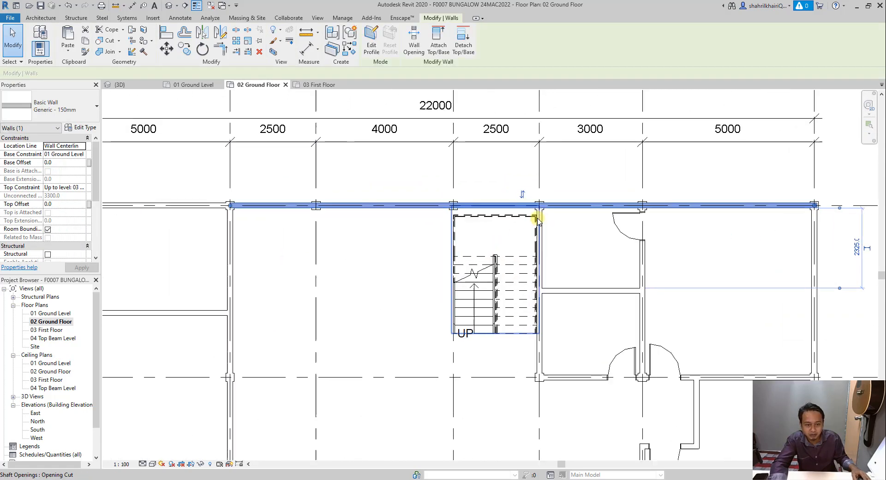
pyautogui.scroll(3, 544, 207)
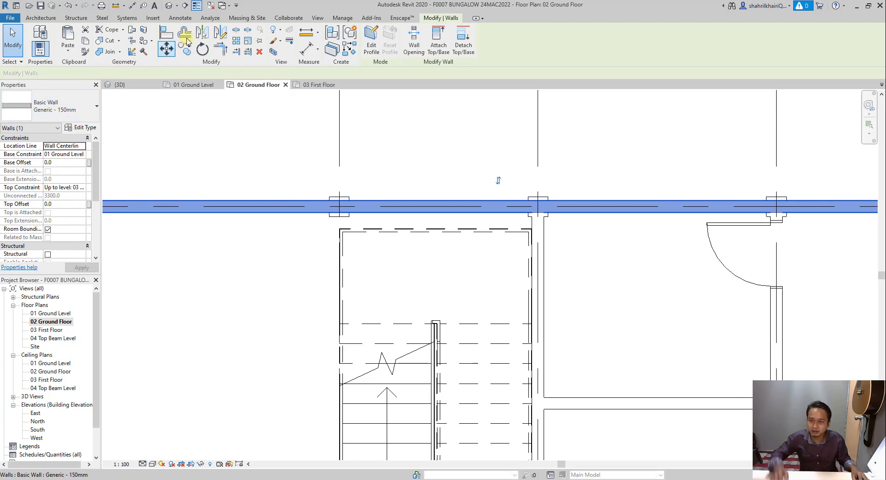
pyautogui.click(234, 30)
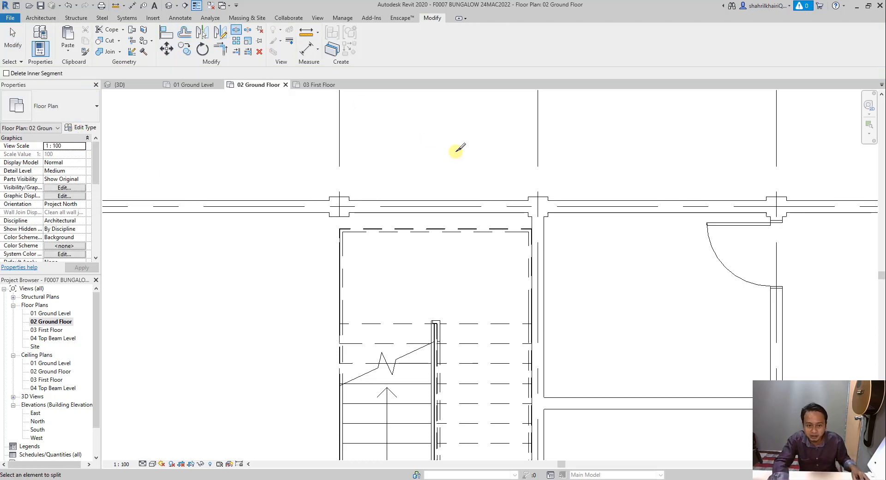
pyautogui.click(537, 207)
pyautogui.press('Escape')
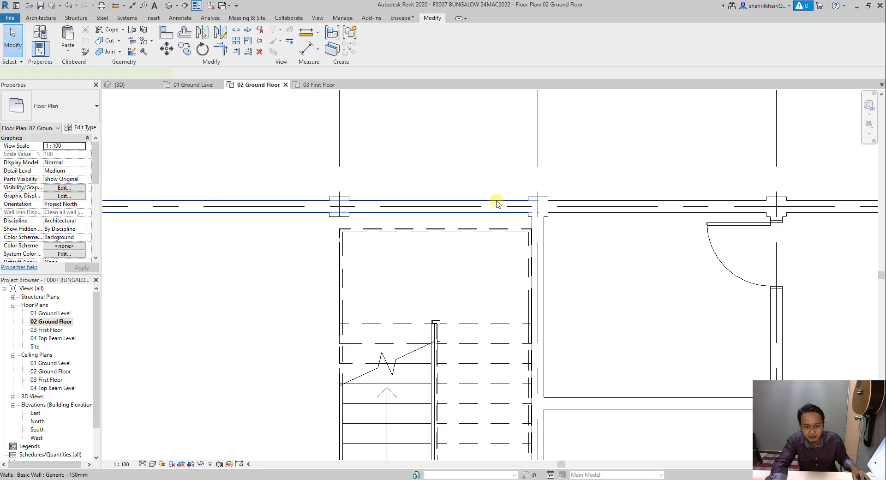
pyautogui.click(498, 202)
pyautogui.scroll(-2, 547, 202)
pyautogui.scroll(-2, 554, 205)
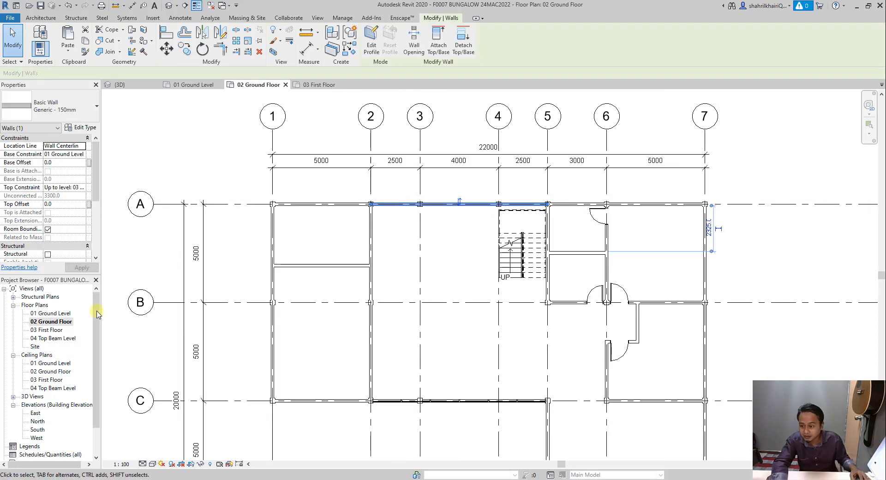
# - On the 03 First Floor plan, split the grid A wall at grid 2
pyautogui.doubleClick(50, 330)
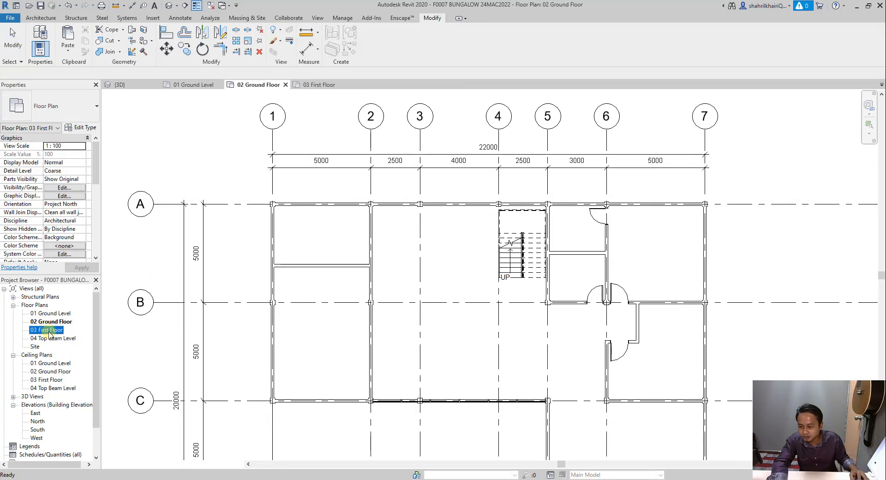
pyautogui.scroll(-4, 394, 311)
pyautogui.scroll(3, 415, 178)
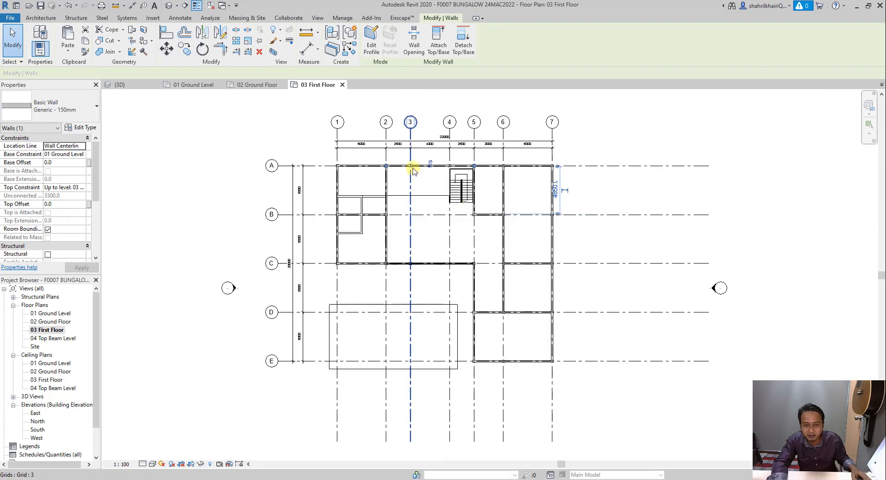
pyautogui.click(420, 175)
pyautogui.scroll(-3, 464, 241)
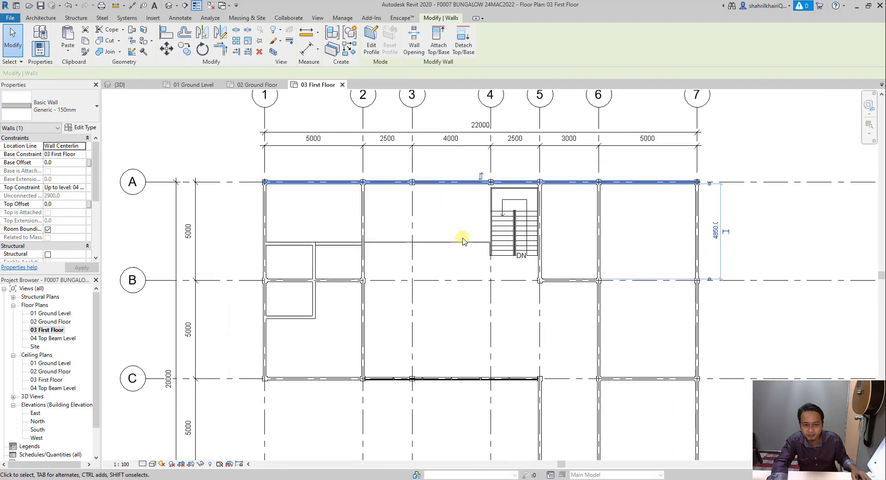
pyautogui.scroll(3, 398, 195)
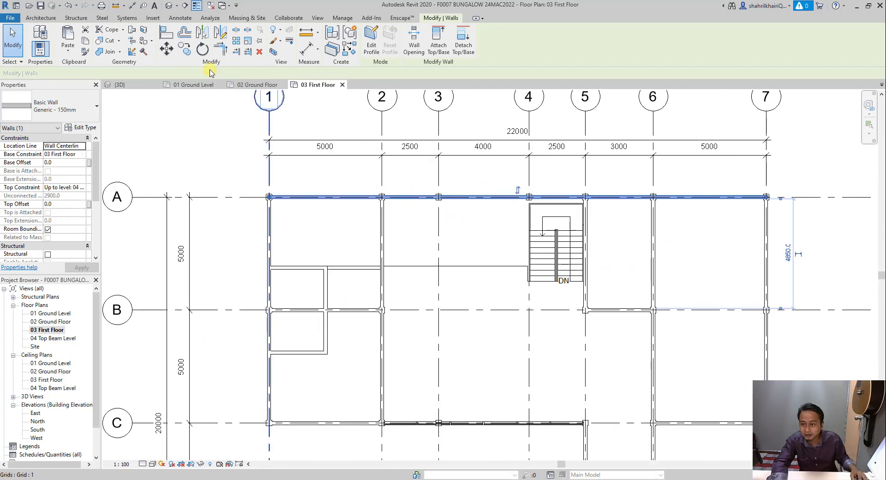
pyautogui.click(237, 32)
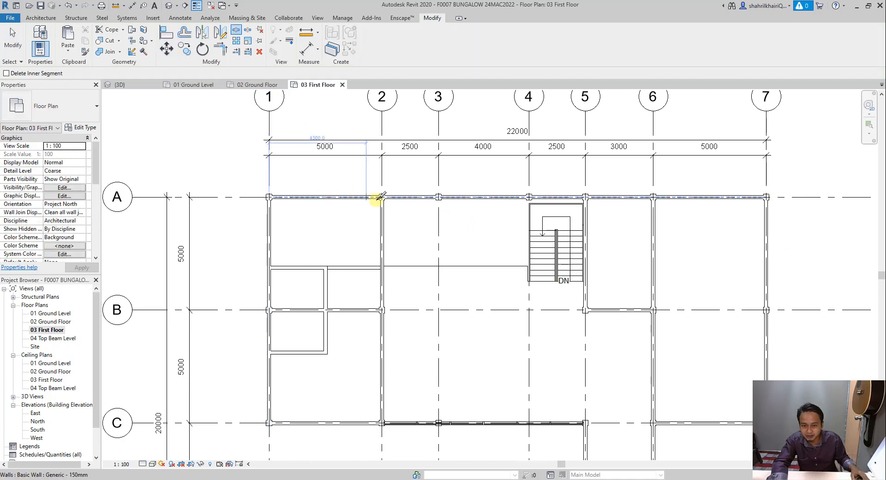
pyautogui.scroll(4, 381, 194)
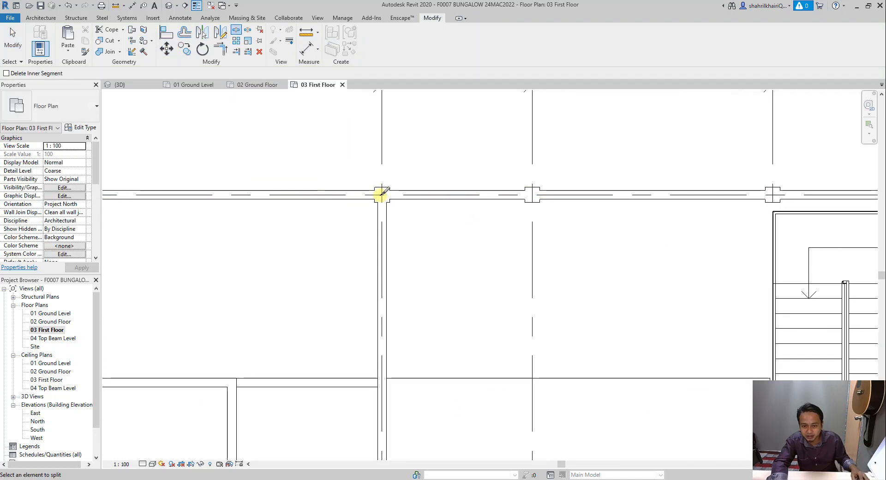
pyautogui.scroll(-4, 382, 192)
# - Split the first floor grid A wall at grid 5 and select the segment between grids 2 and 5
pyautogui.scroll(5, 512, 198)
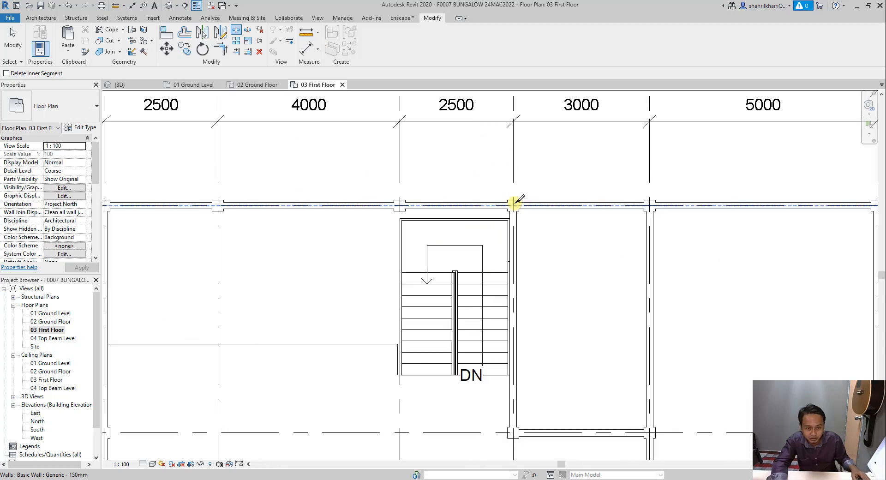
pyautogui.scroll(-3, 512, 200)
pyautogui.scroll(5, 511, 200)
pyautogui.scroll(2, 507, 213)
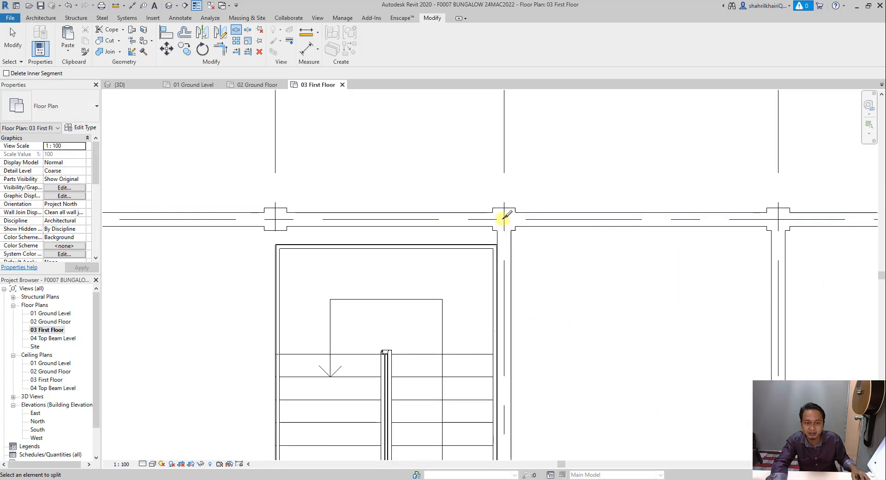
pyautogui.click(496, 215)
pyautogui.scroll(-4, 512, 213)
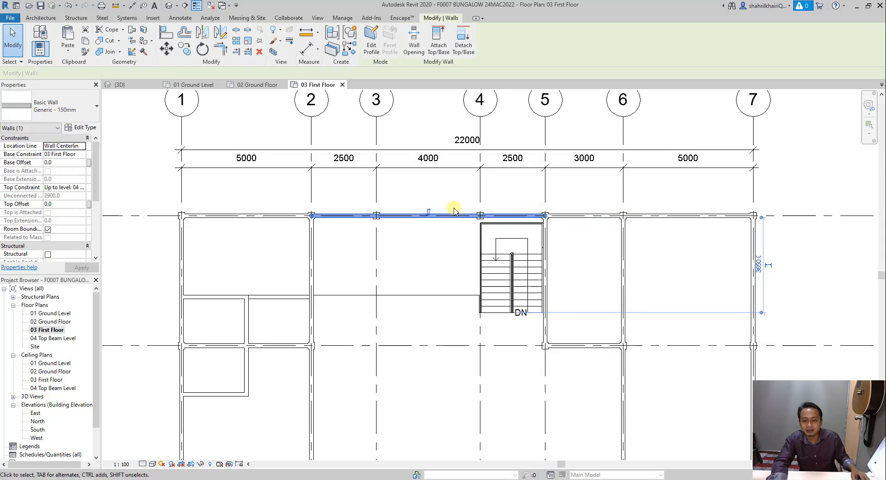
# - Change the selected first floor grid A wall segment to Curtain Wall Storefront, deleting the conflicting mullion elements
pyautogui.click(51, 106)
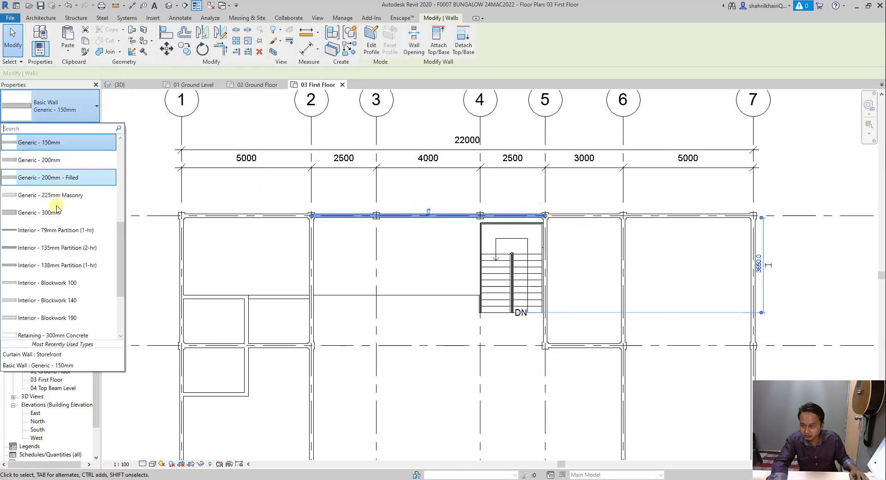
pyautogui.scroll(-5, 60, 247)
pyautogui.click(50, 301)
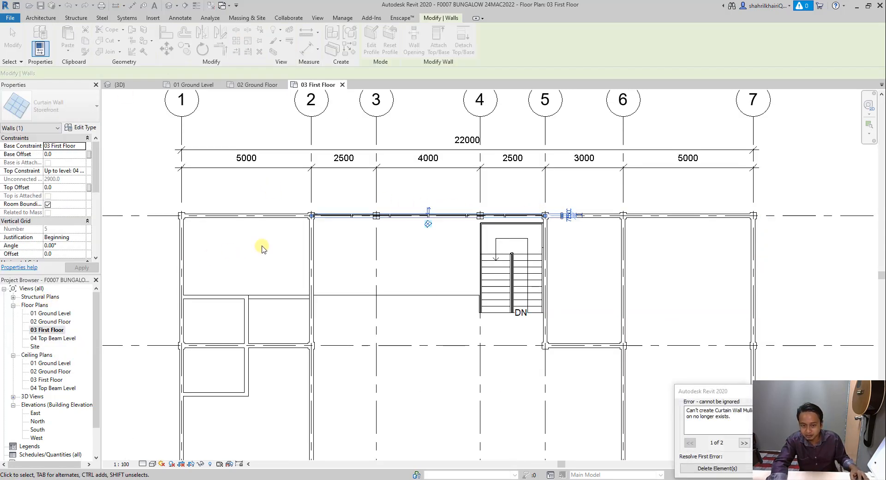
pyautogui.click(716, 469)
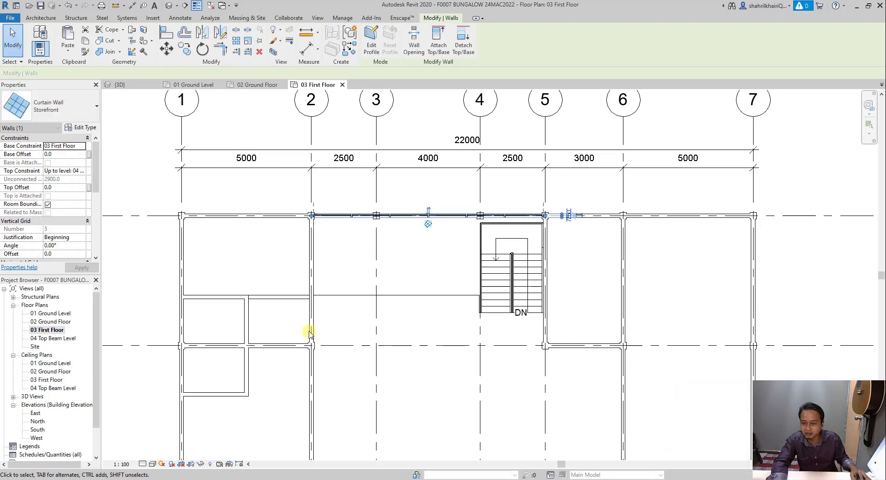
# - On the 02 Ground Floor plan, change the grid A wall between grids 2 and 5 to Curtain Wall Storefront, deleting the conflicting mullion elements
pyautogui.doubleClick(46, 322)
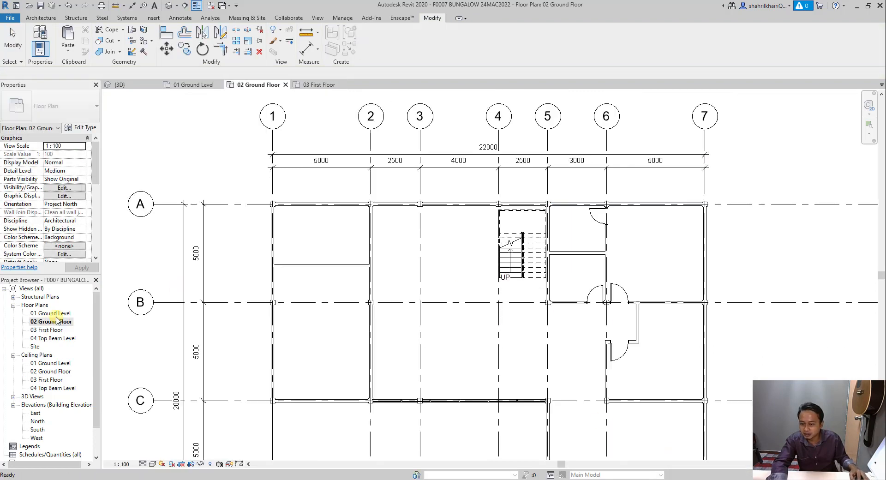
pyautogui.click(436, 203)
pyautogui.click(70, 116)
pyautogui.scroll(-5, 47, 236)
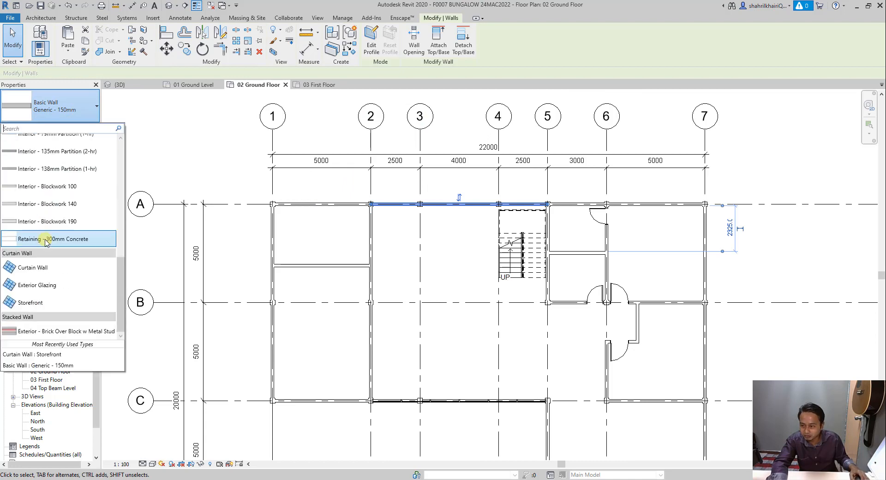
pyautogui.click(28, 303)
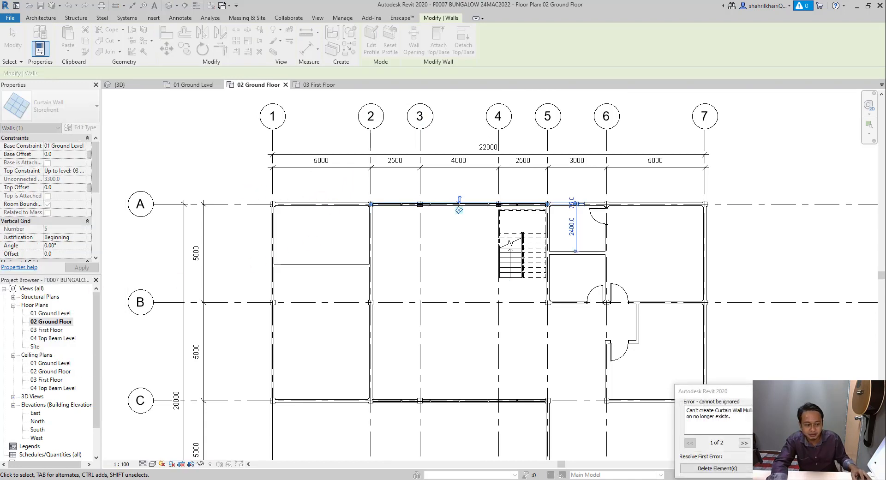
pyautogui.click(717, 469)
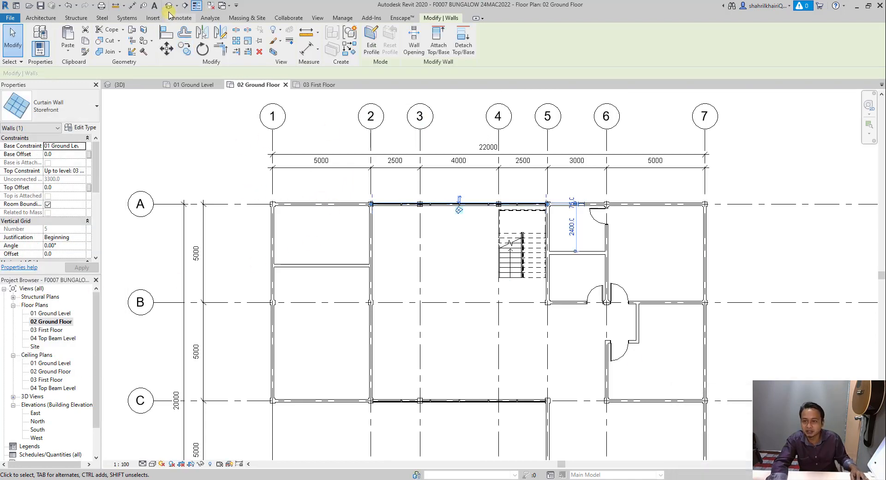
# - In 3D, set the base constraint of the lower rear storefront curtain wall to 02 Ground Floor
pyautogui.click(169, 5)
pyautogui.moveTo(314, 252)
pyautogui.keyDown('shift'); pyautogui.mouseDown(button='middle')
pyautogui.moveTo(417, 275)
pyautogui.moveTo(416, 240)
pyautogui.moveTo(335, 243)
pyautogui.moveTo(281, 263)
pyautogui.moveTo(314, 268)
pyautogui.mouseUp(button='middle'); pyautogui.keyUp('shift')
pyautogui.keyDown('shift'); pyautogui.moveTo(467, 281); pyautogui.dragTo(417, 270, button='middle'); pyautogui.keyUp('shift')
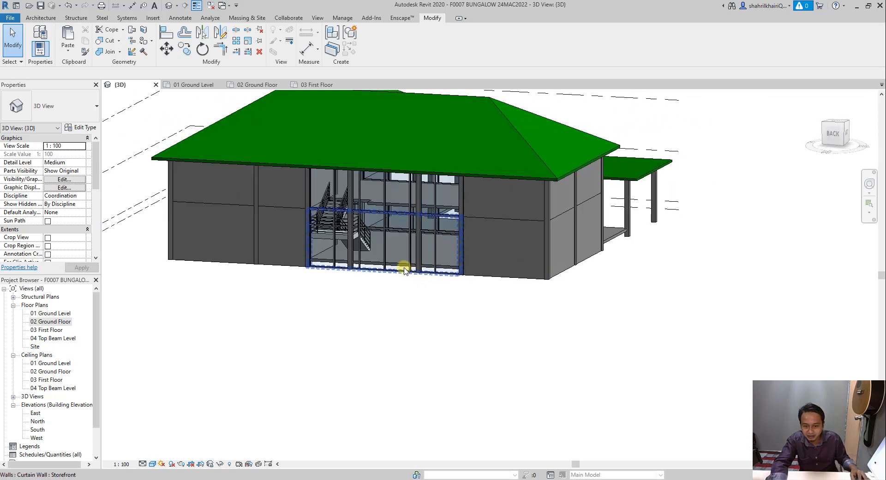
pyautogui.click(404, 270)
pyautogui.scroll(3, 366, 259)
pyautogui.scroll(2, 282, 208)
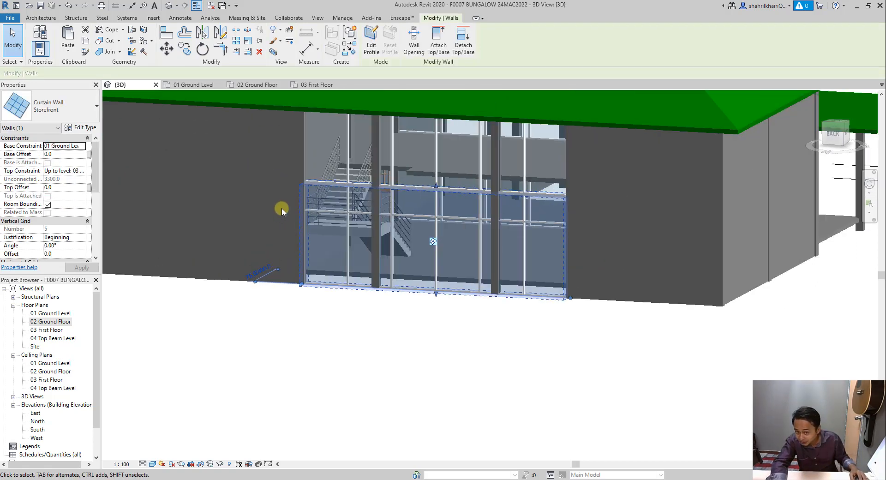
pyautogui.click(83, 147)
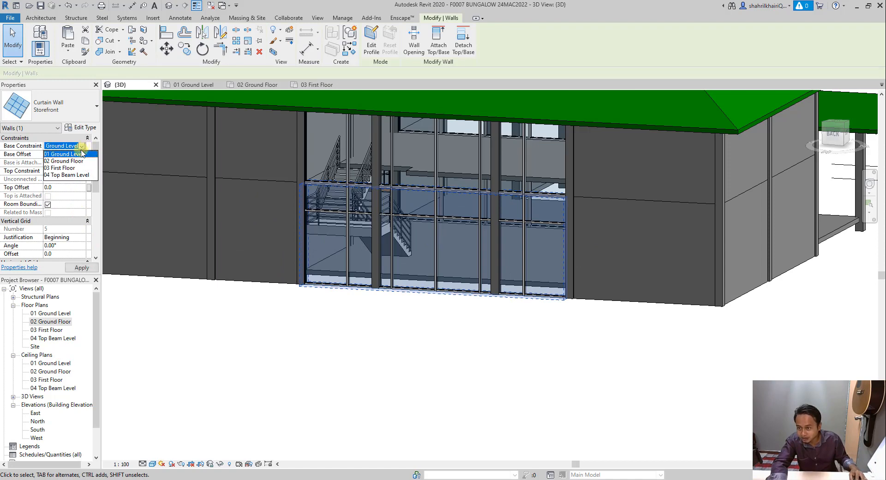
pyautogui.click(74, 161)
pyautogui.click(244, 323)
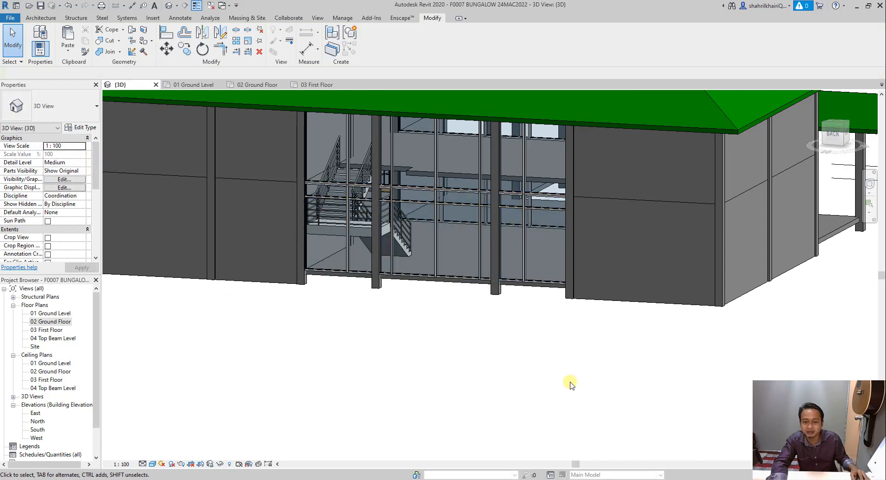
# - Examine the storefront glazing from the rear and front of the bungalow in 3D, and reopen the 02 Ground Floor plan
pyautogui.keyDown('shift'); pyautogui.moveTo(569, 383); pyautogui.dragTo(574, 339, button='middle'); pyautogui.keyUp('shift')
pyautogui.scroll(-2, 574, 259)
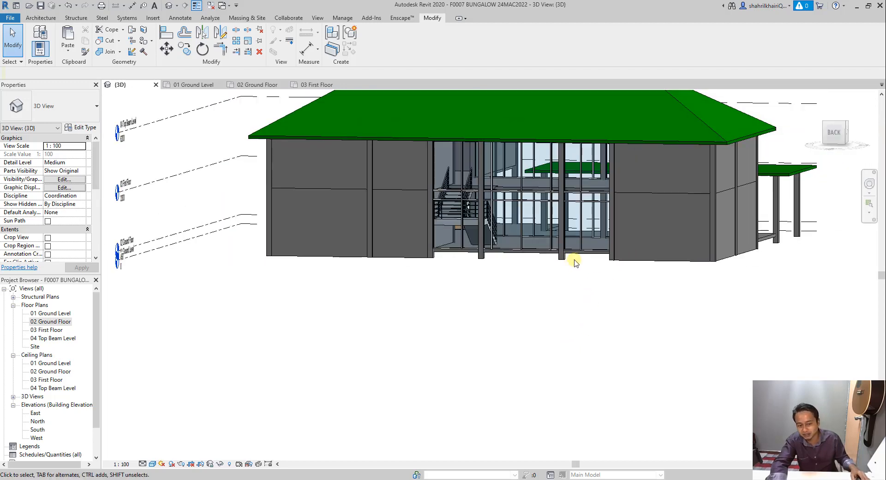
pyautogui.keyDown('shift'); pyautogui.moveTo(632, 268); pyautogui.dragTo(503, 275, button='middle'); pyautogui.keyUp('shift')
pyautogui.scroll(-2, 605, 279)
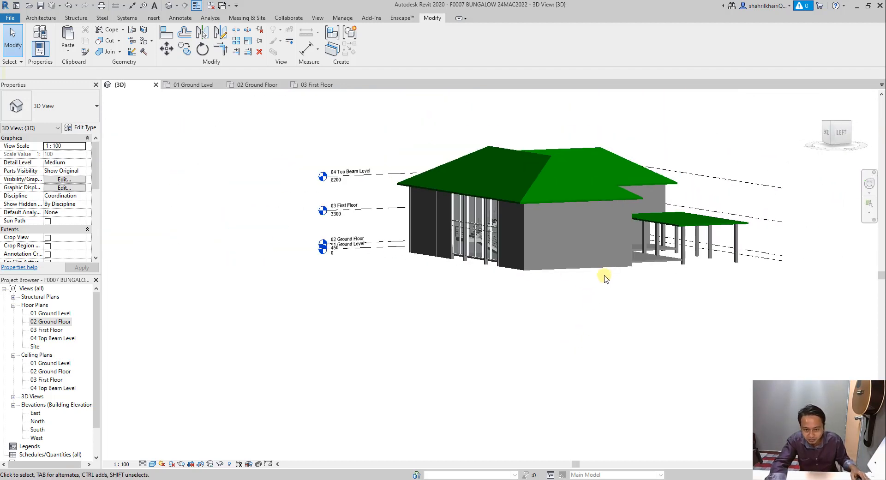
pyautogui.keyDown('shift'); pyautogui.moveTo(595, 278); pyautogui.dragTo(392, 272, button='middle'); pyautogui.keyUp('shift')
pyautogui.scroll(3, 596, 230)
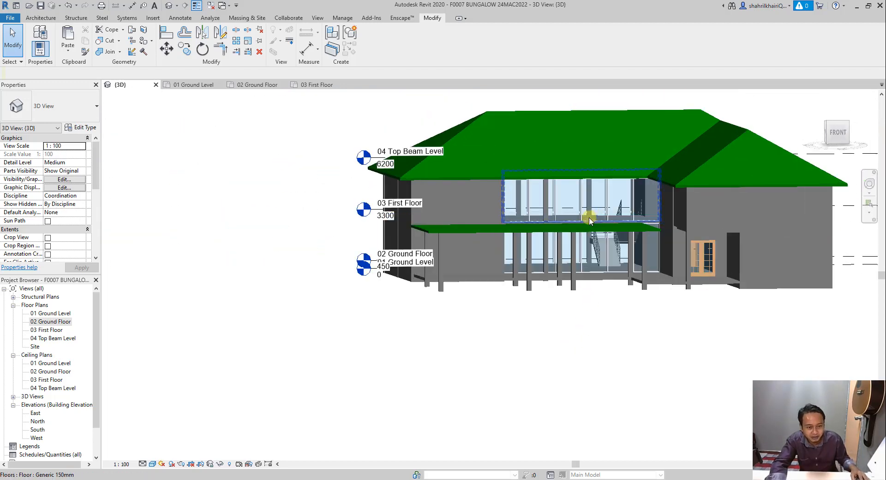
pyautogui.keyDown('shift'); pyautogui.moveTo(587, 224); pyautogui.dragTo(397, 287, button='middle'); pyautogui.keyUp('shift')
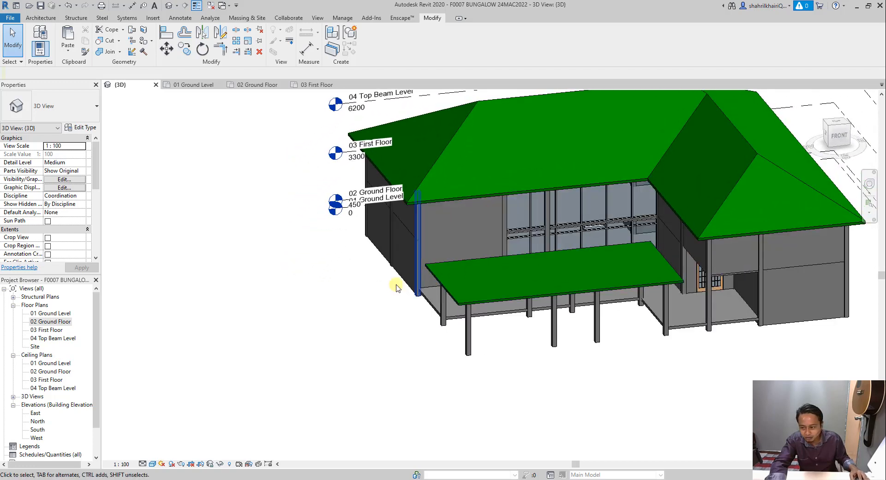
pyautogui.doubleClick(64, 323)
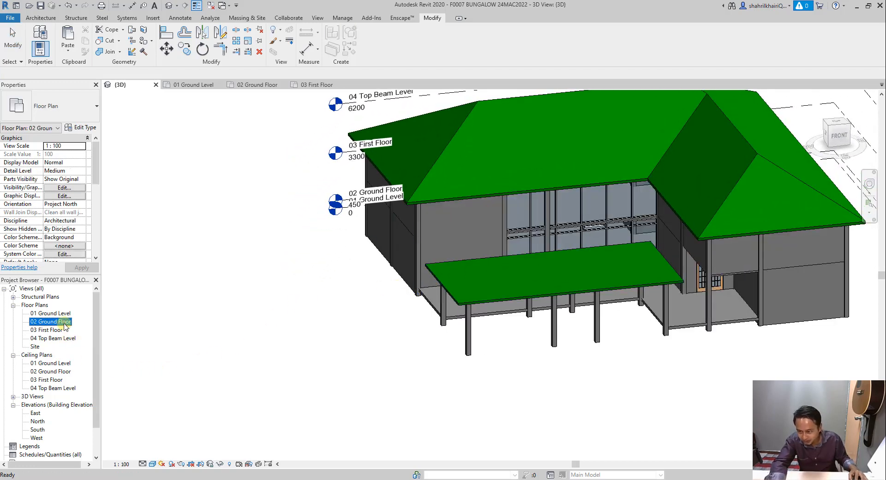
# - Examine the walls around the rooms between grids 1 and 2 on the 02 Ground Floor plan
pyautogui.scroll(-2, 491, 306)
pyautogui.scroll(2, 404, 251)
pyautogui.scroll(1, 401, 249)
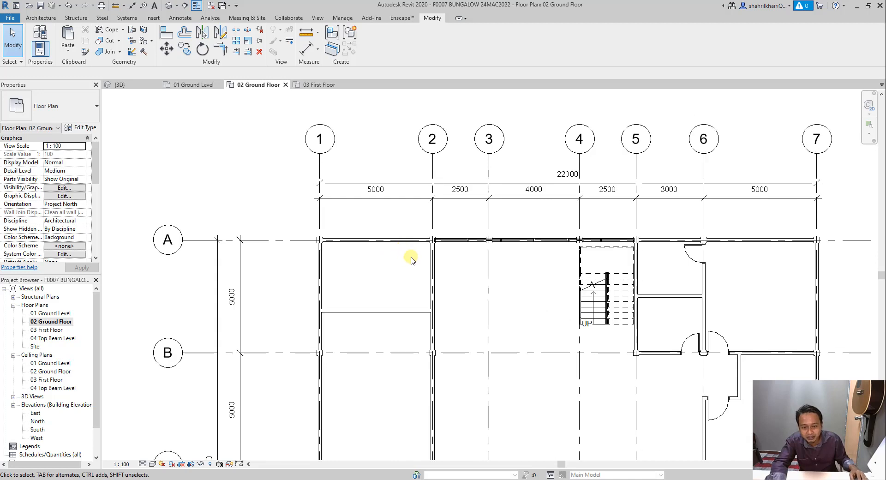
pyautogui.scroll(-2, 424, 259)
pyautogui.scroll(2, 428, 257)
pyautogui.scroll(-3, 430, 252)
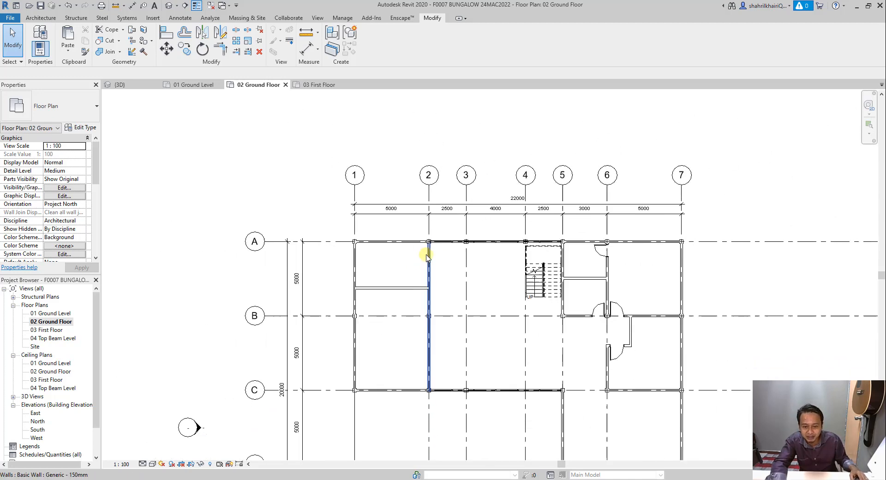
pyautogui.scroll(3, 427, 282)
pyautogui.scroll(1, 430, 316)
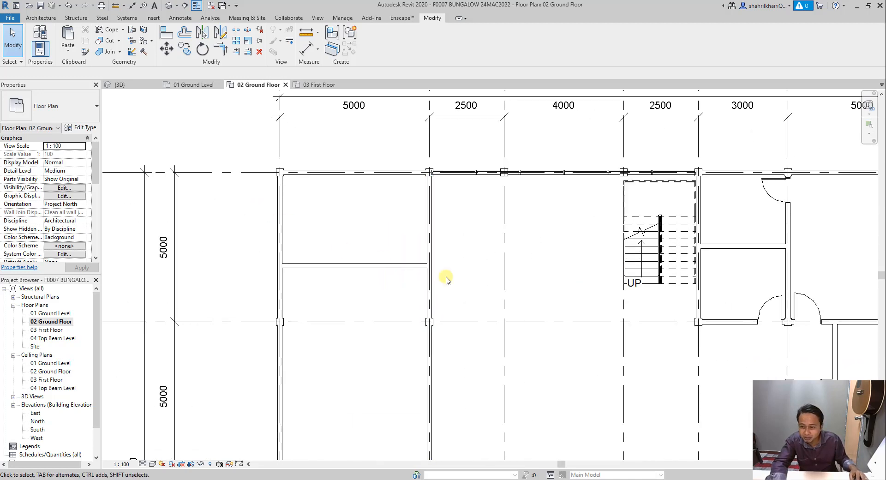
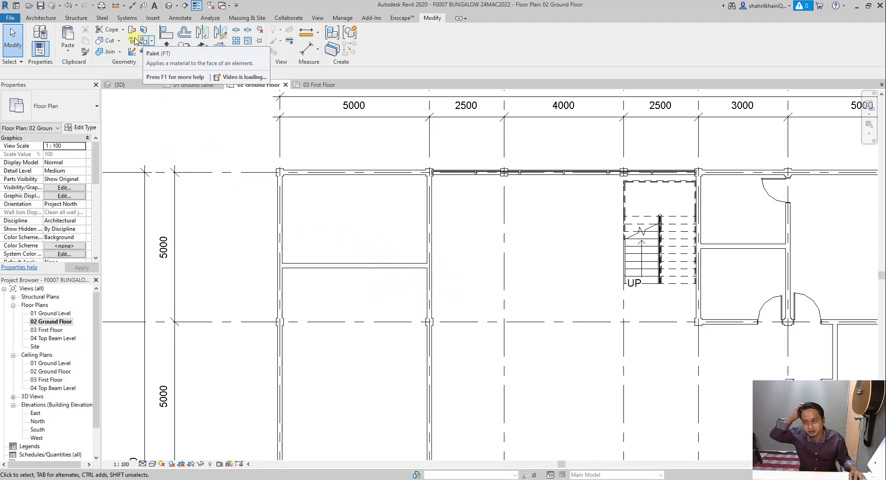
# - Split the grid 2 wall where it crosses grid B
pyautogui.click(236, 30)
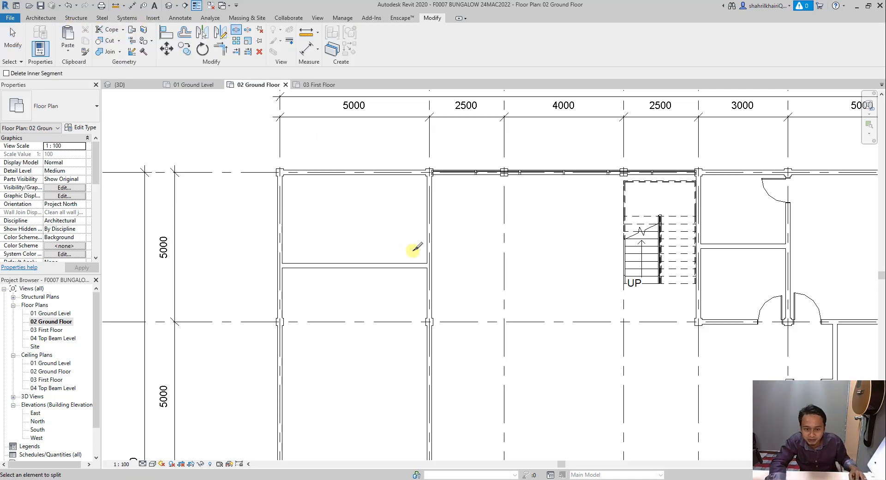
pyautogui.press('Escape')
pyautogui.scroll(3, 428, 270)
pyautogui.click(428, 273)
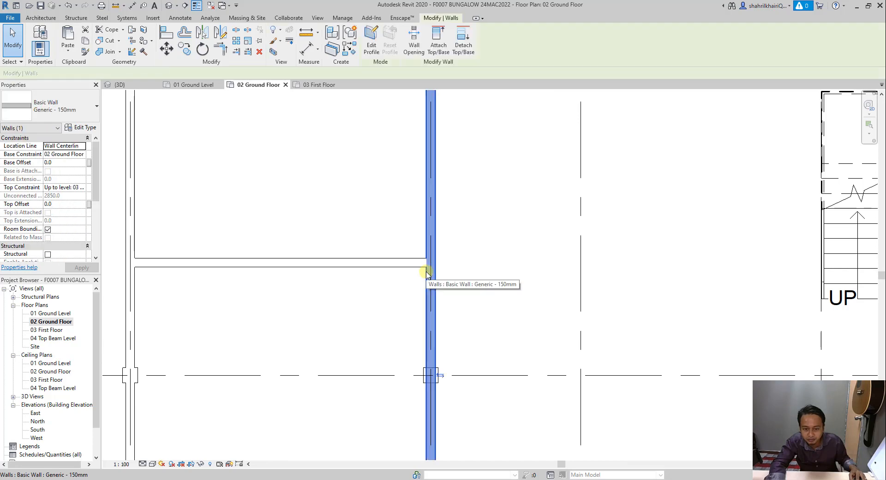
pyautogui.click(236, 30)
pyautogui.scroll(2, 428, 267)
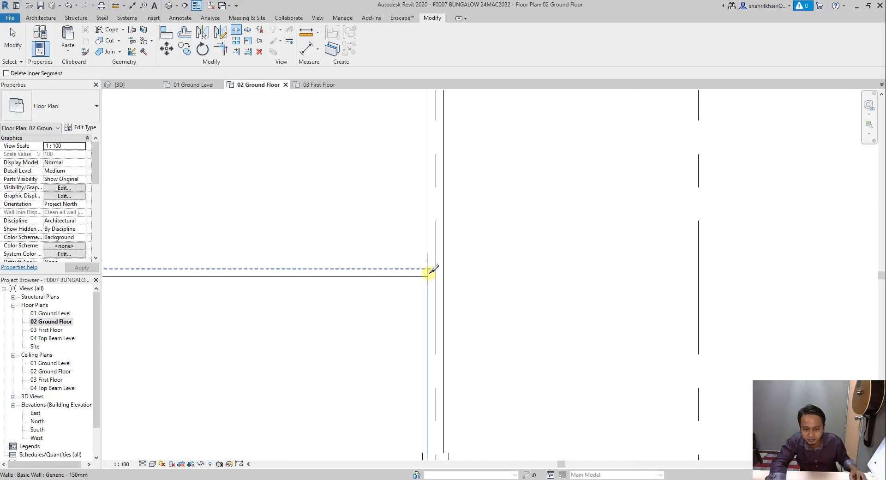
pyautogui.scroll(-4, 428, 270)
pyautogui.scroll(3, 427, 304)
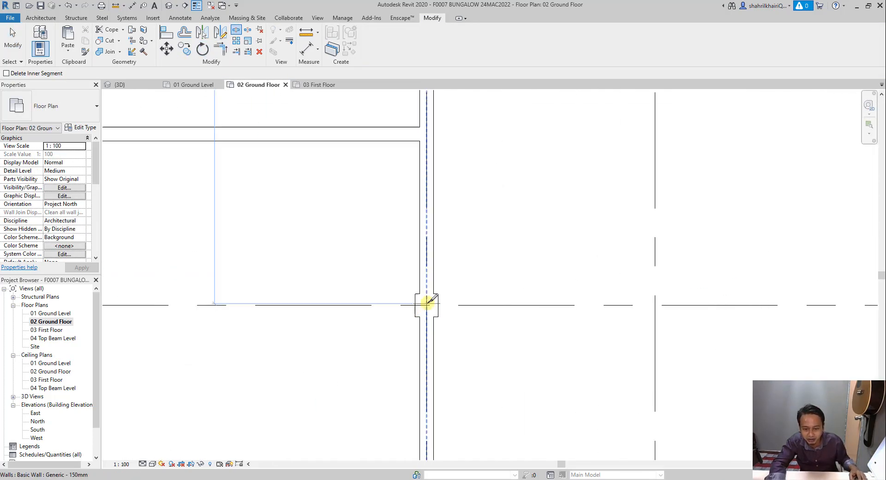
pyautogui.click(428, 303)
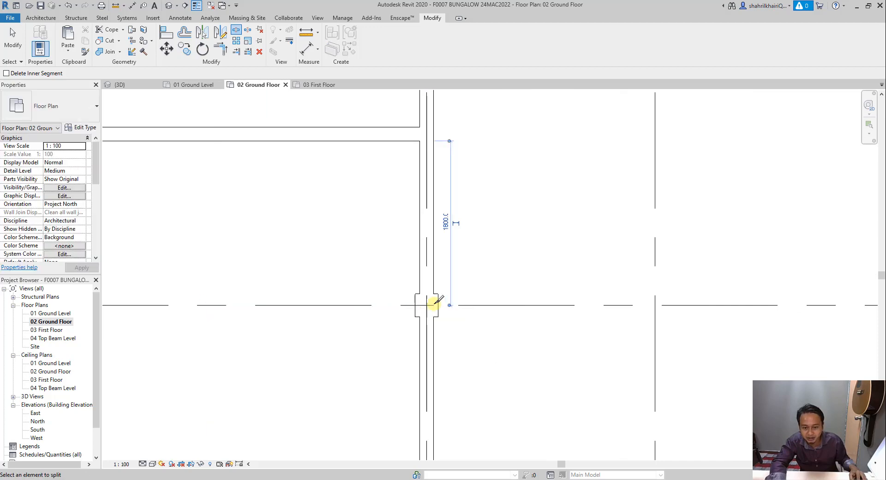
pyautogui.scroll(-3, 429, 295)
pyautogui.press('Escape')
# - Trim the upper grid 2 wall segment to a corner with the horizontal partition between grids A and B
pyautogui.click(435, 260)
pyautogui.click(435, 258)
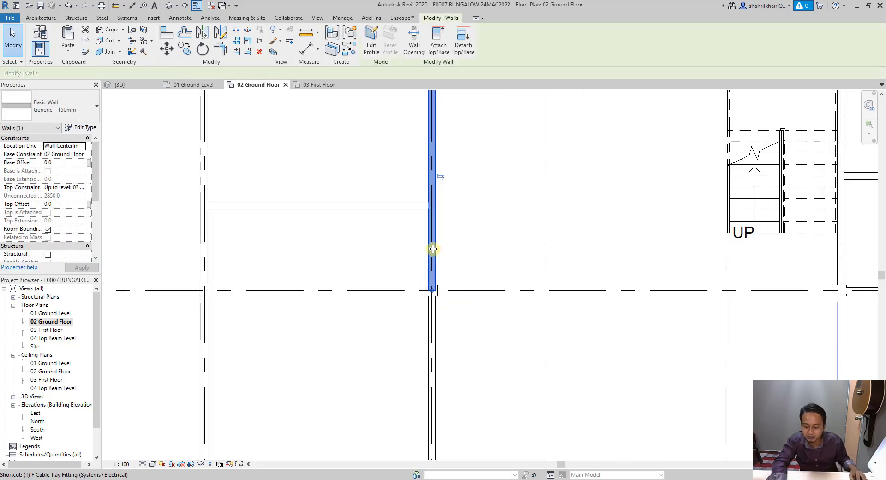
pyautogui.press('r')
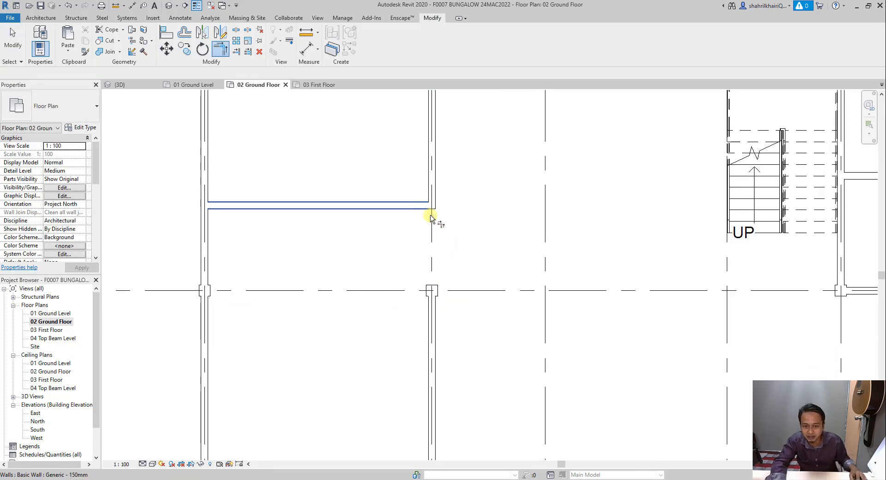
pyautogui.scroll(-3, 430, 218)
pyautogui.press('Escape')
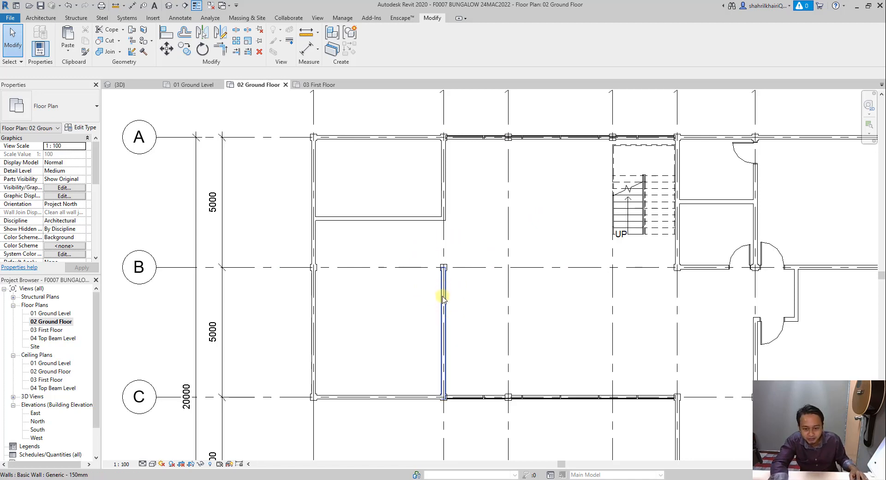
# - Shorten the grid 2 wall segment between grids B and C to a 2000 mm stub ending at grid C
pyautogui.click(445, 277)
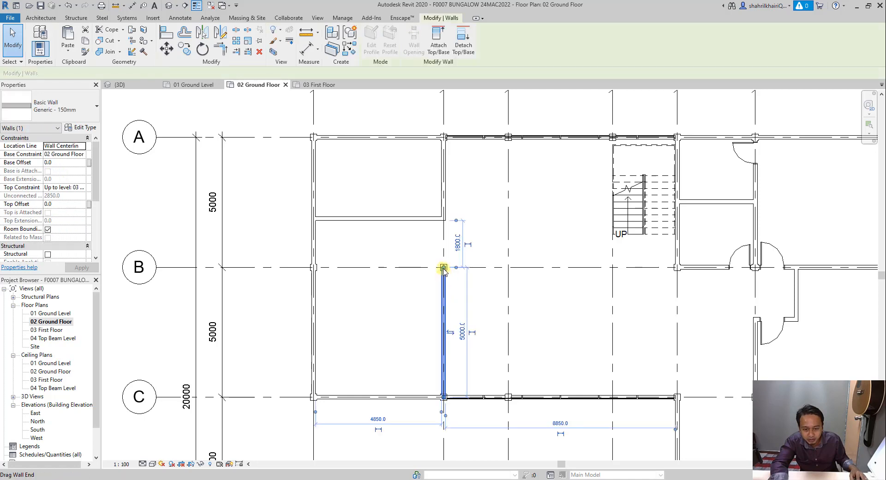
pyautogui.moveTo(444, 268); pyautogui.dragTo(444, 305)
pyautogui.moveTo(443, 336); pyautogui.dragTo(443, 346)
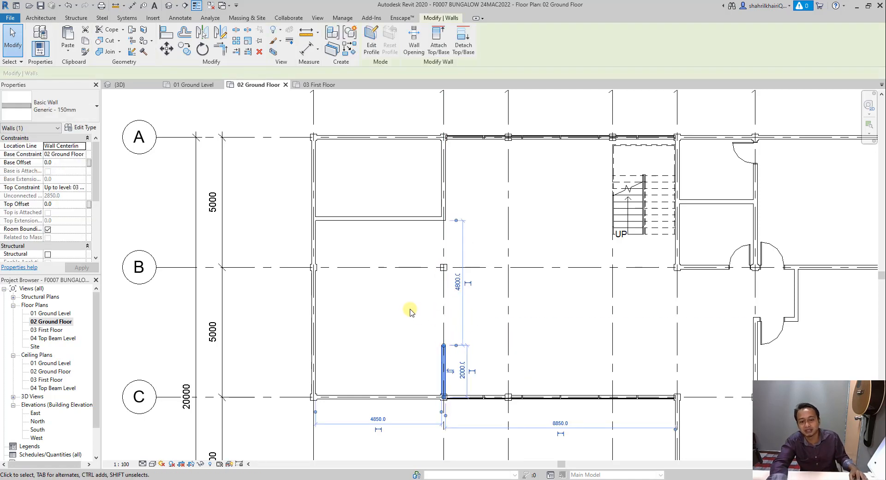
pyautogui.click(503, 279)
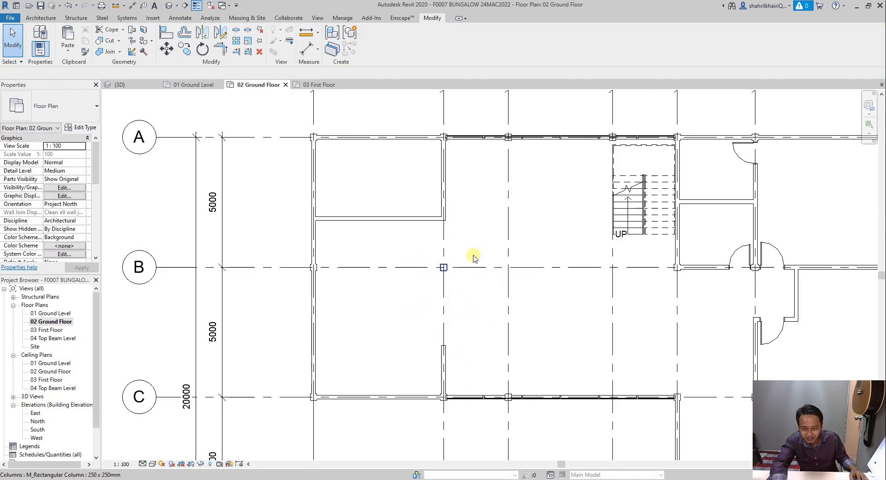
pyautogui.scroll(-3, 474, 257)
pyautogui.scroll(3, 427, 203)
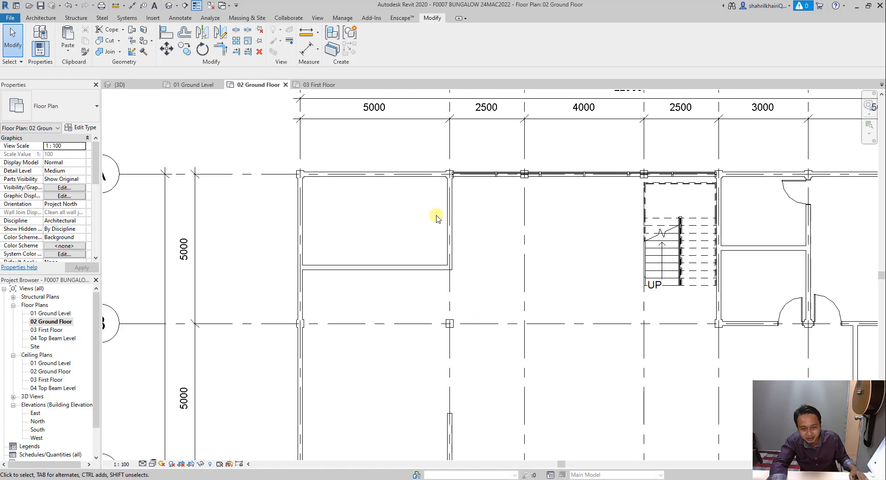
pyautogui.scroll(-2, 504, 248)
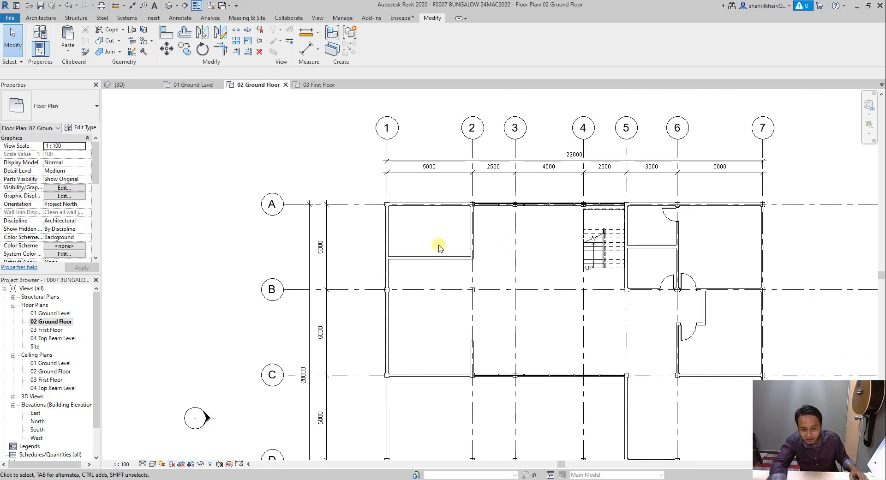
# - Start the Door tool in the ground floor plan and look through the exterior, garage and interior door types already loaded
pyautogui.scroll(2, 453, 232)
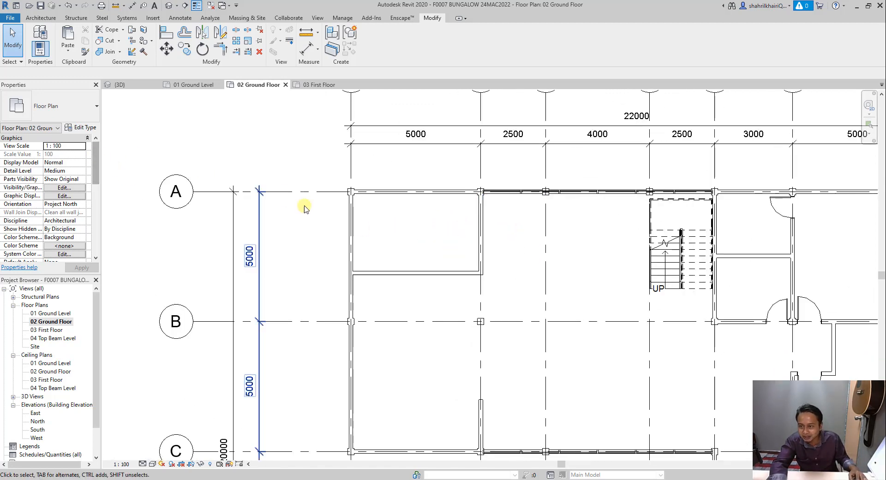
pyautogui.scroll(-2, 360, 231)
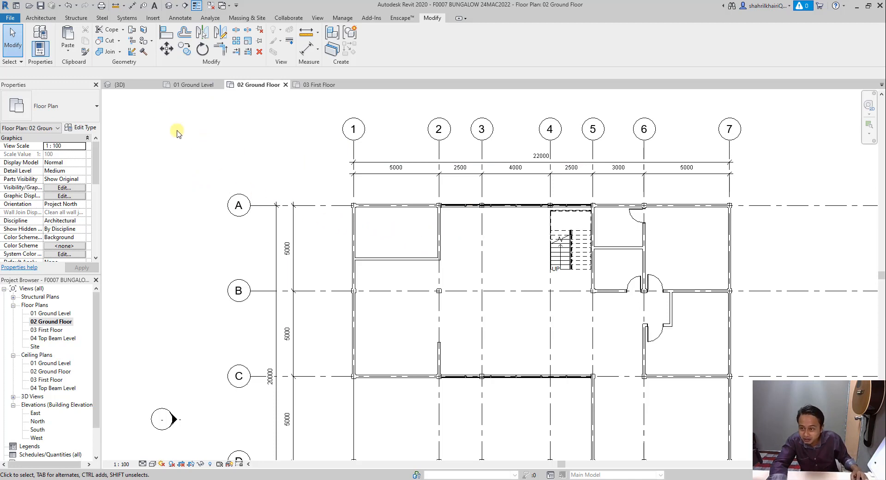
pyautogui.click(55, 19)
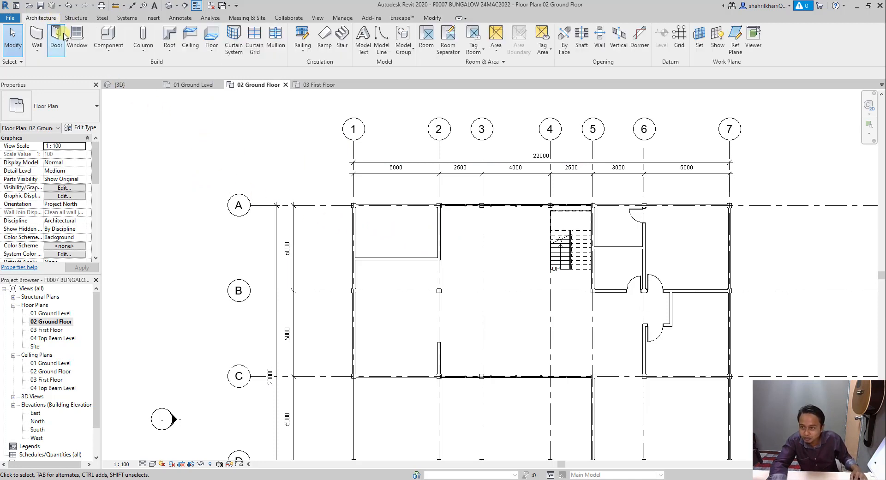
pyautogui.click(58, 37)
pyautogui.click(69, 111)
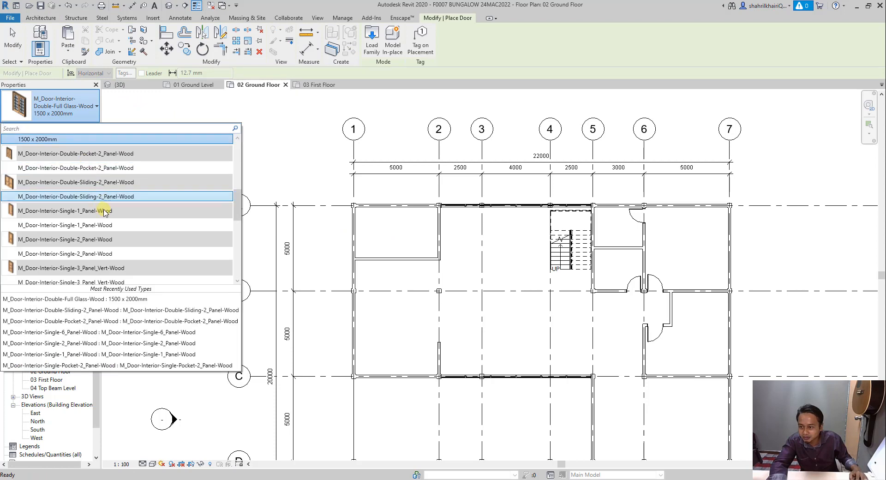
pyautogui.scroll(-3, 102, 203)
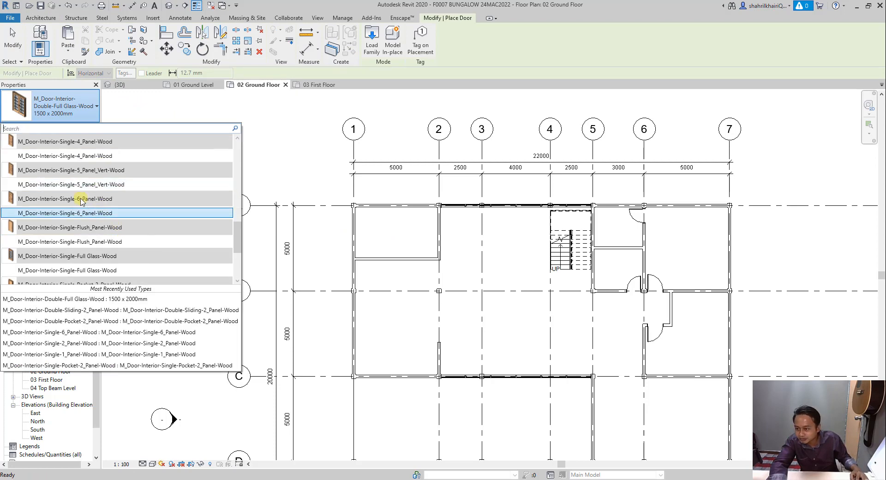
pyautogui.moveTo(70, 185)
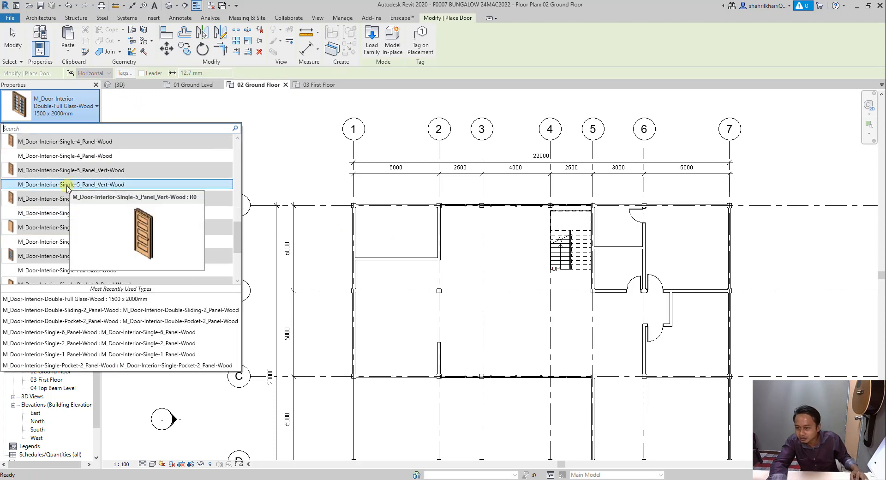
pyautogui.moveTo(54, 216)
pyautogui.scroll(-5, 58, 216)
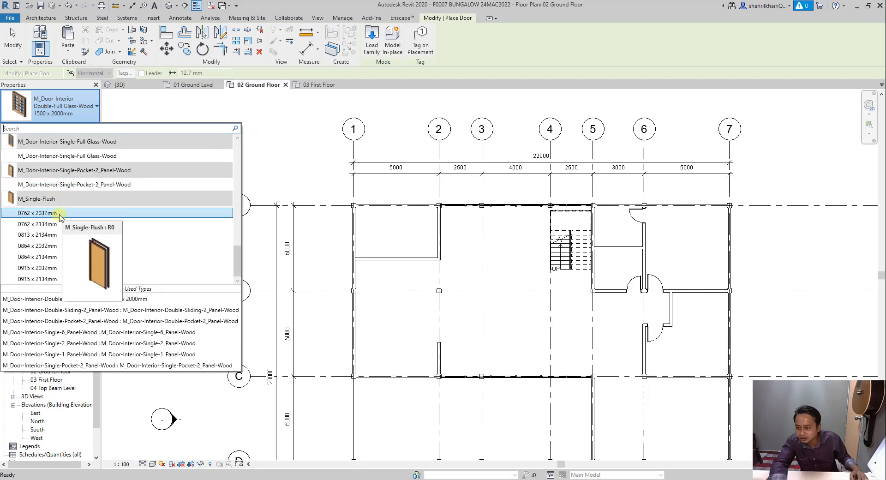
pyautogui.scroll(5, 46, 235)
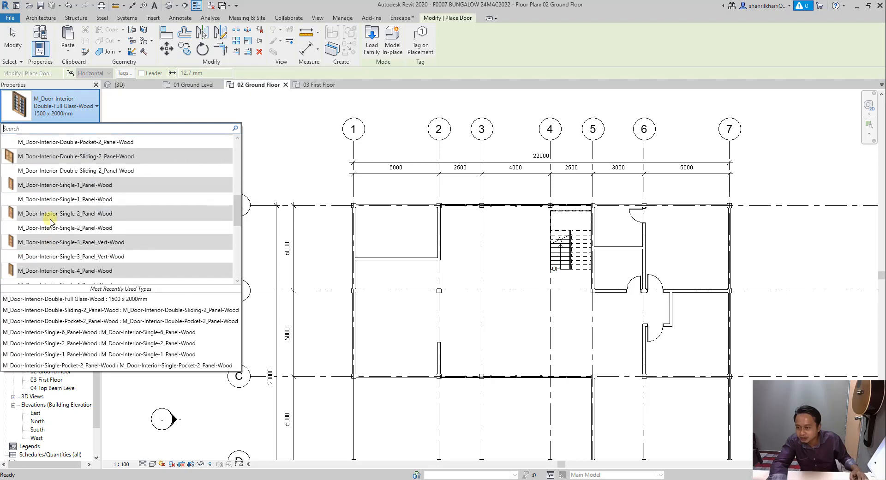
pyautogui.scroll(5, 45, 238)
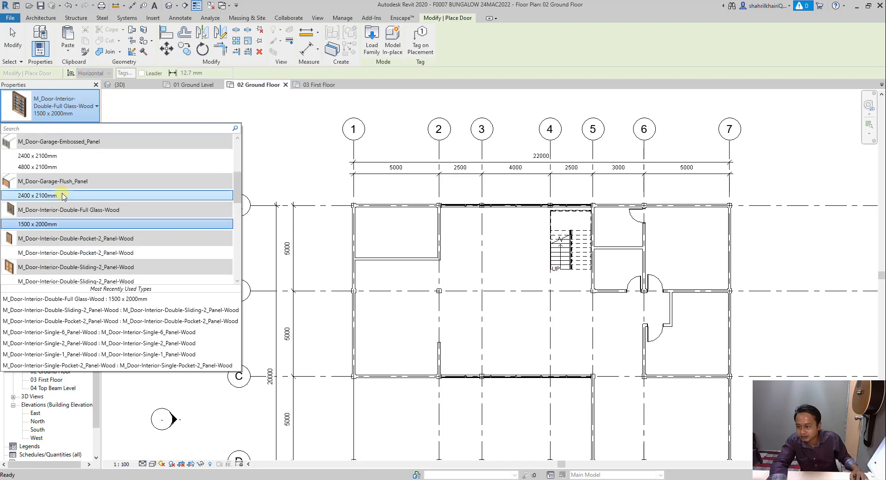
pyautogui.scroll(6, 61, 198)
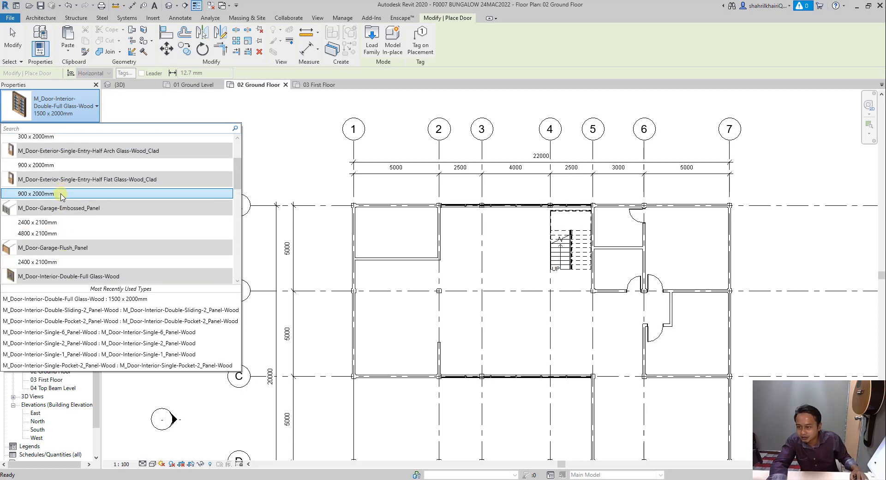
pyautogui.scroll(-5, 62, 202)
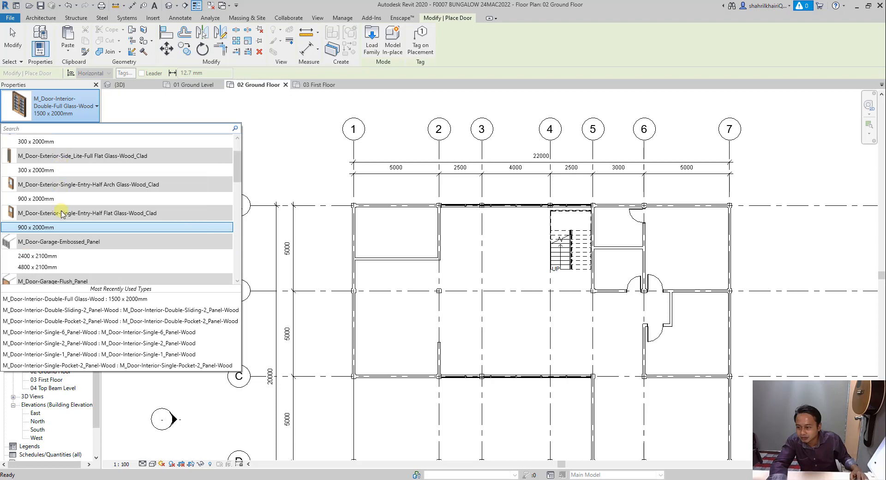
pyautogui.scroll(-3, 63, 212)
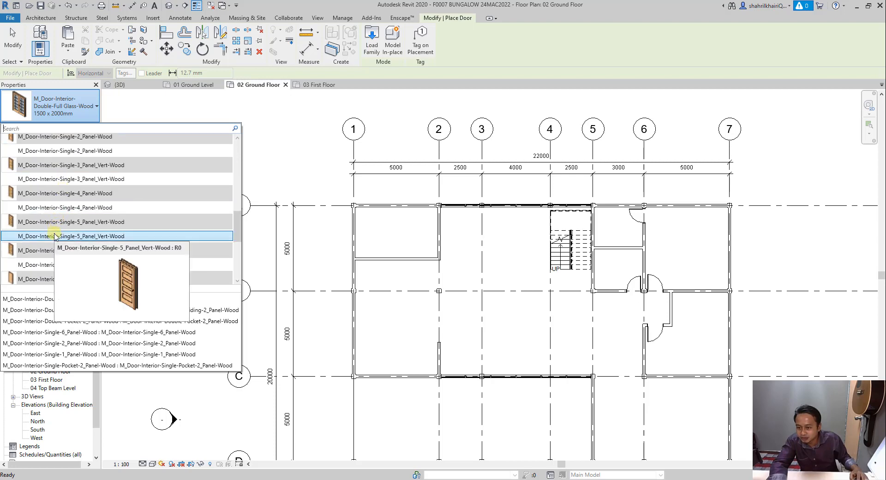
# - Start loading a family, open the Doors folder of the Malaysia library and preview its door families down to M_Door-Single-Panel
pyautogui.click(376, 54)
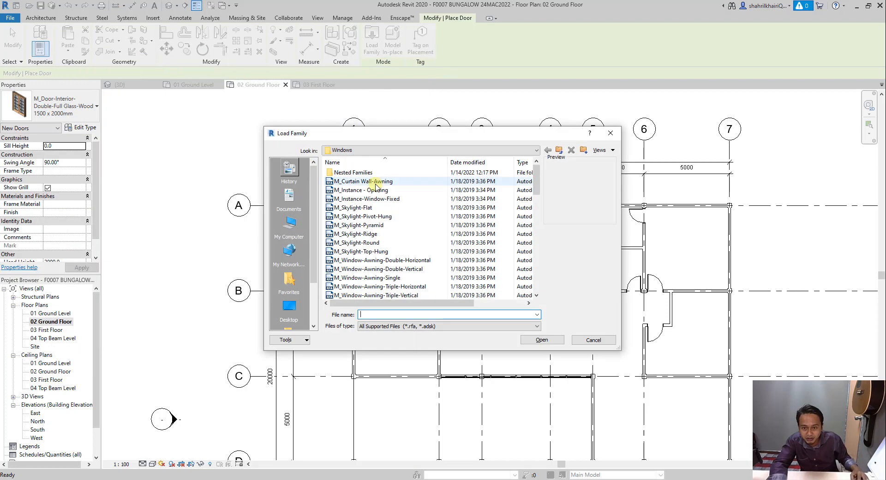
pyautogui.click(559, 153)
pyautogui.scroll(-2, 344, 211)
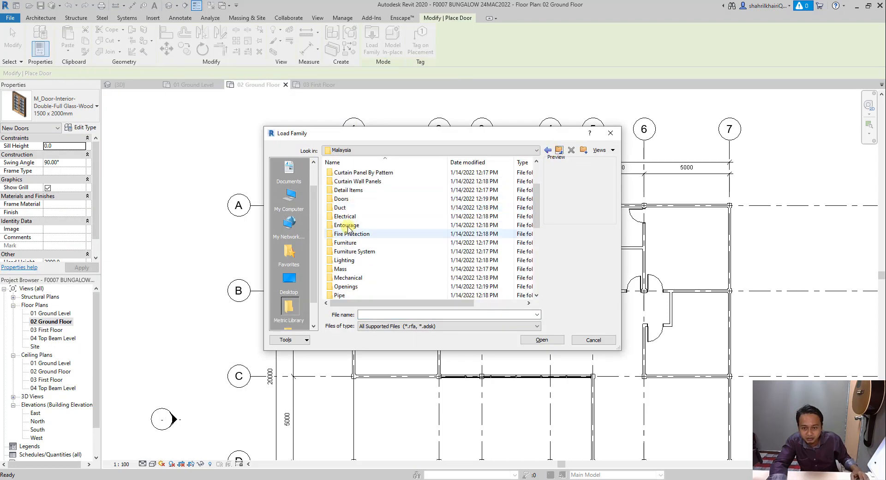
pyautogui.doubleClick(342, 198)
pyautogui.click(365, 199)
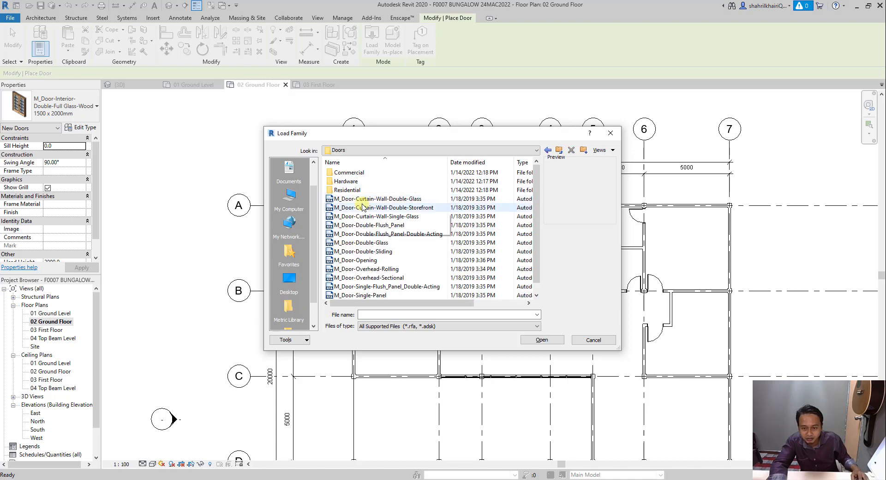
pyautogui.press('Down')
pyautogui.press('Down')
pyautogui.press('Down')
pyautogui.press('Down')
pyautogui.press('Down')
pyautogui.press('Down')
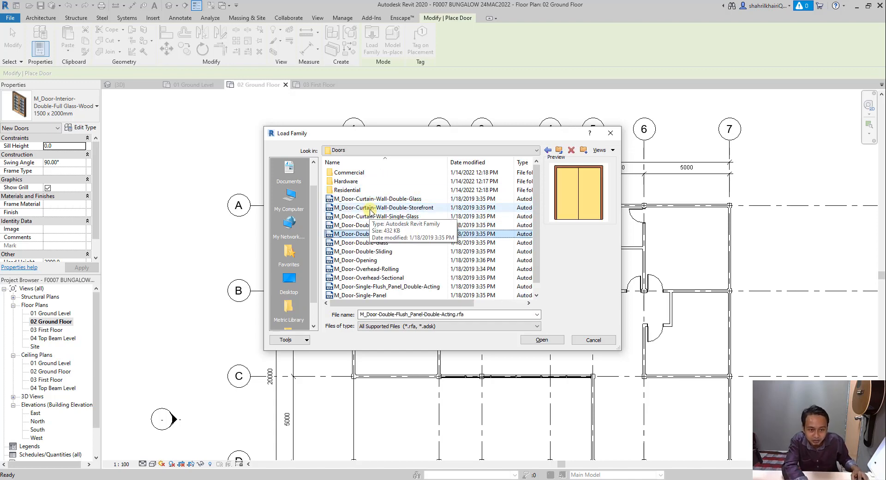
pyautogui.press('Down')
pyautogui.press('Down')
pyautogui.press('Down')
pyautogui.press('Down')
pyautogui.press('Down')
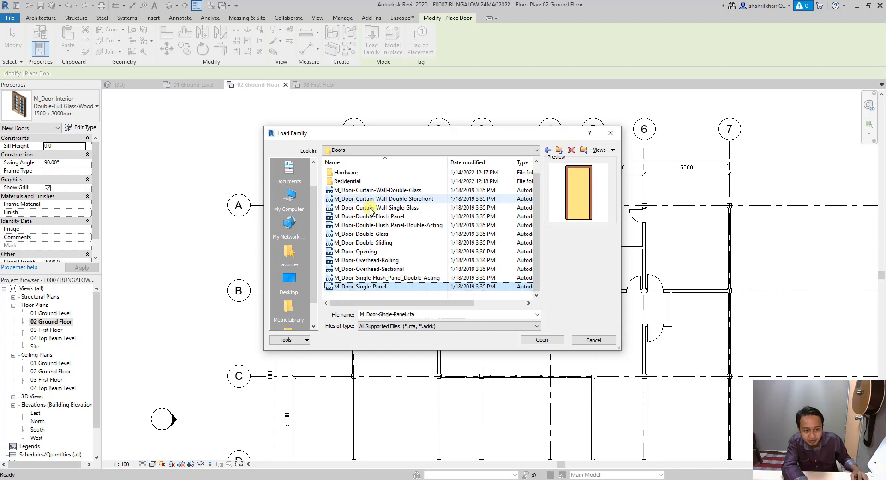
# - Open the Residential subfolder and preview its exterior, garage and interior door families
pyautogui.doubleClick(347, 181)
pyautogui.click(360, 191)
pyautogui.press('Down')
pyautogui.press('Down')
pyautogui.press('Down')
pyautogui.press('Down')
pyautogui.press('Down')
pyautogui.press('Down')
pyautogui.press('Down')
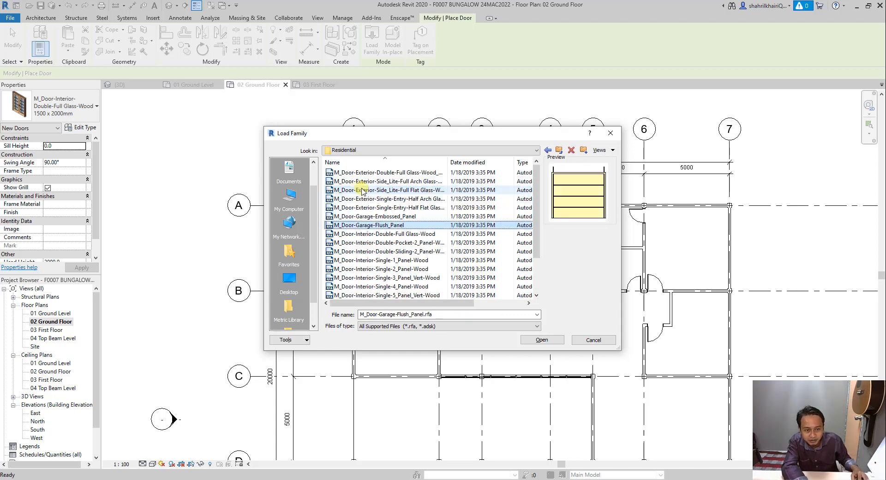
pyautogui.press('Down')
pyautogui.press('Down')
pyautogui.press('Down')
pyautogui.press('Down')
pyautogui.press('Down')
pyautogui.press('Down')
pyautogui.press('Down')
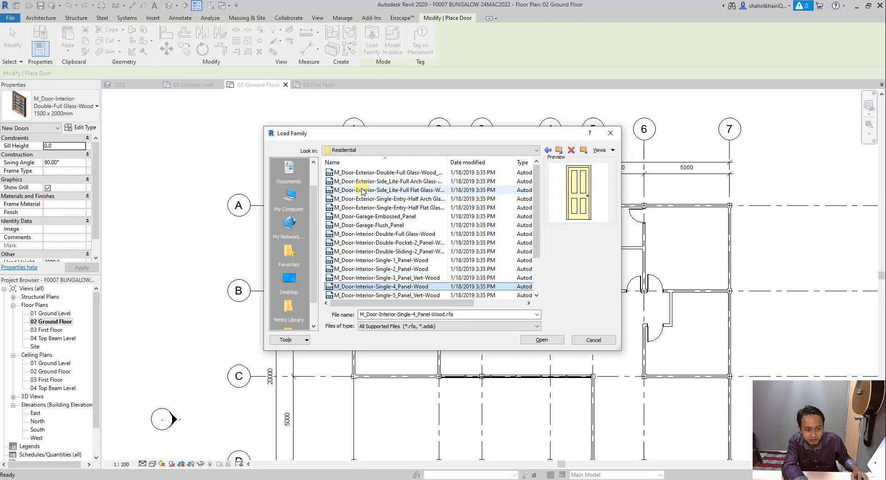
pyautogui.press('Down')
pyautogui.press('Down')
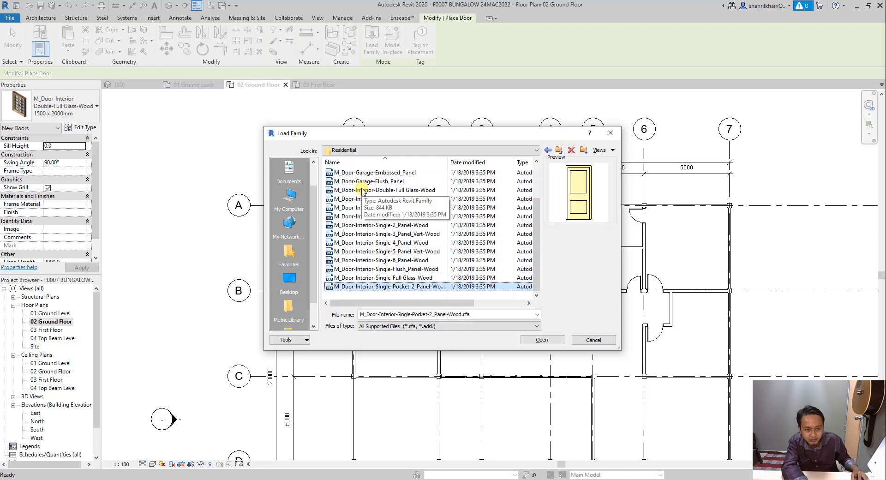
pyautogui.press('Up')
pyautogui.press('Up')
pyautogui.press('Up')
pyautogui.press('Up')
pyautogui.press('Up')
pyautogui.press('Up')
pyautogui.press('Up')
pyautogui.press('Up')
pyautogui.press('Up')
pyautogui.press('Up')
pyautogui.press('Up')
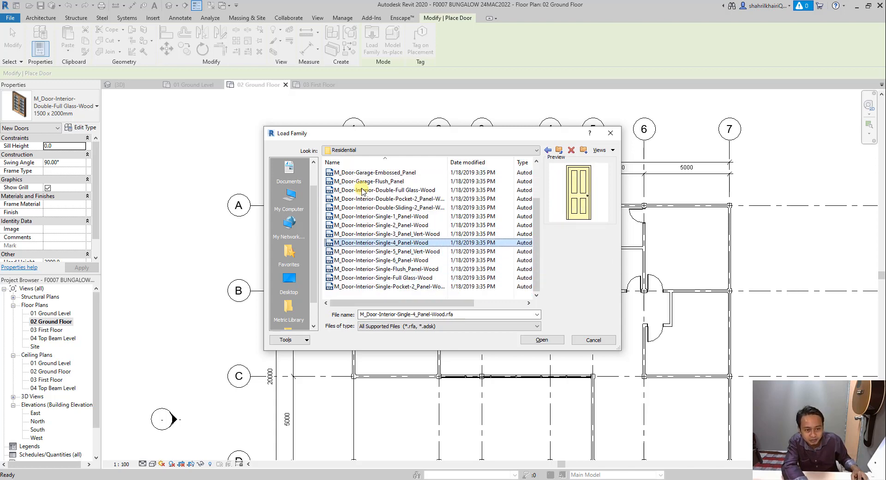
pyautogui.press('Up')
pyautogui.press('Up')
pyautogui.press('Up')
pyautogui.press('Up')
pyautogui.press('Up')
pyautogui.press('Up')
pyautogui.press('Up')
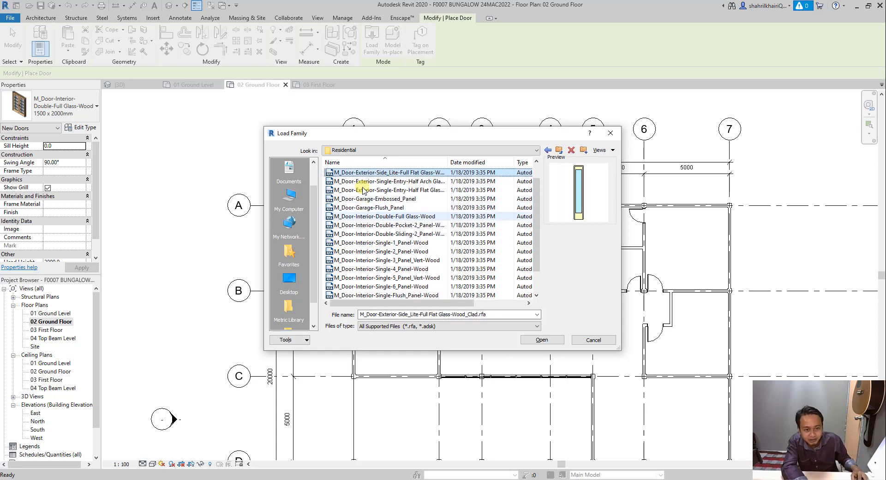
# - Switch to the Commercial subfolder and preview its exterior and passage door families
pyautogui.click(557, 151)
pyautogui.doubleClick(347, 173)
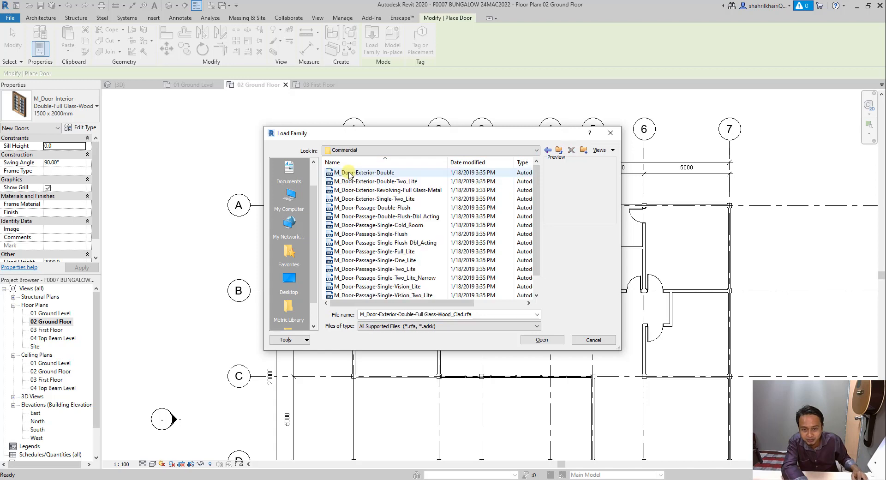
pyautogui.click(363, 190)
pyautogui.press('Down')
pyautogui.press('Down')
pyautogui.press('Down')
pyautogui.press('Down')
pyautogui.press('Down')
pyautogui.press('Down')
pyautogui.press('Down')
pyautogui.press('Down')
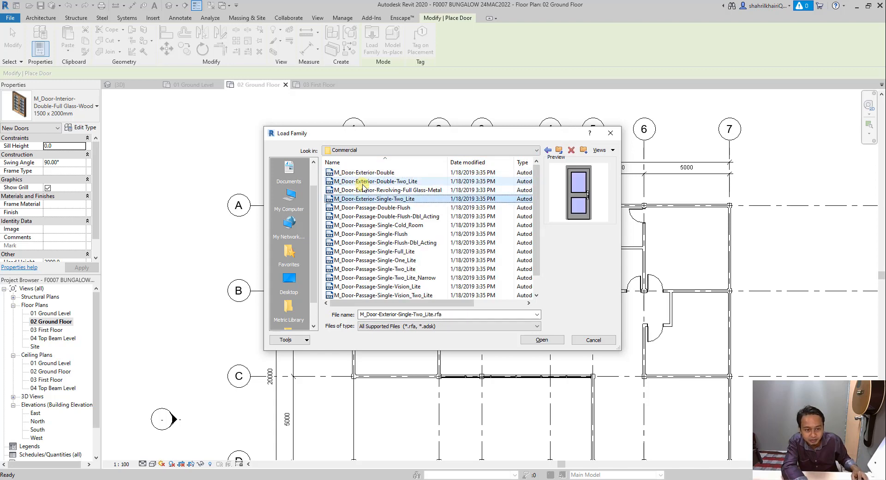
pyautogui.press('Down')
pyautogui.press('Down')
pyautogui.press('Down')
pyautogui.press('Down')
pyautogui.press('Down')
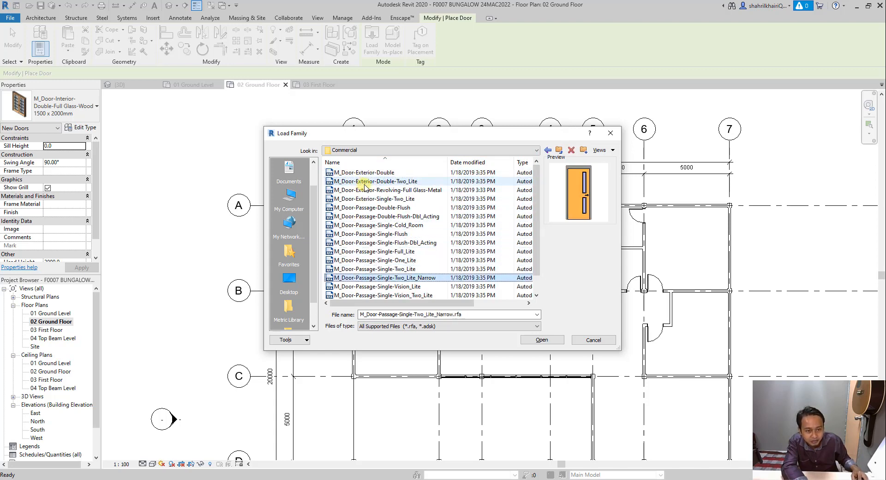
pyautogui.press('Up')
pyautogui.press('Up')
pyautogui.press('Up')
pyautogui.press('Up')
pyautogui.press('Up')
pyautogui.press('Up')
pyautogui.press('Up')
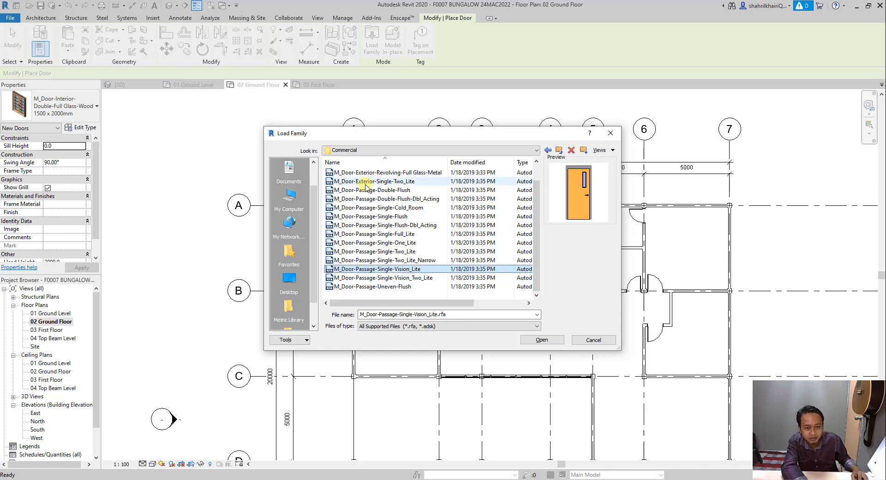
pyautogui.press('Up')
pyautogui.press('Up')
pyautogui.press('Up')
pyautogui.press('Up')
pyautogui.press('Up')
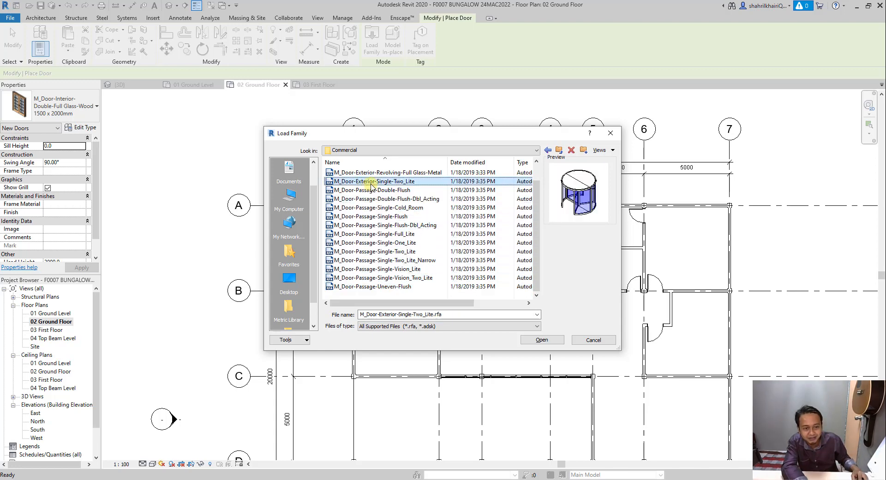
# - Return to the Doors folder, preview the curtain wall, double, overhead and single door families, and close the family browser without loading any
pyautogui.click(559, 150)
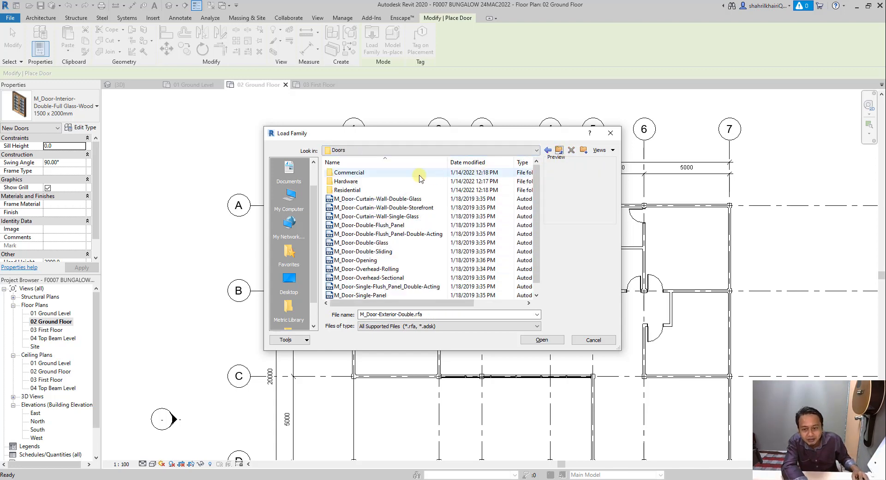
pyautogui.scroll(-1, 373, 243)
pyautogui.click(373, 242)
pyautogui.click(376, 225)
pyautogui.click(379, 208)
pyautogui.click(385, 191)
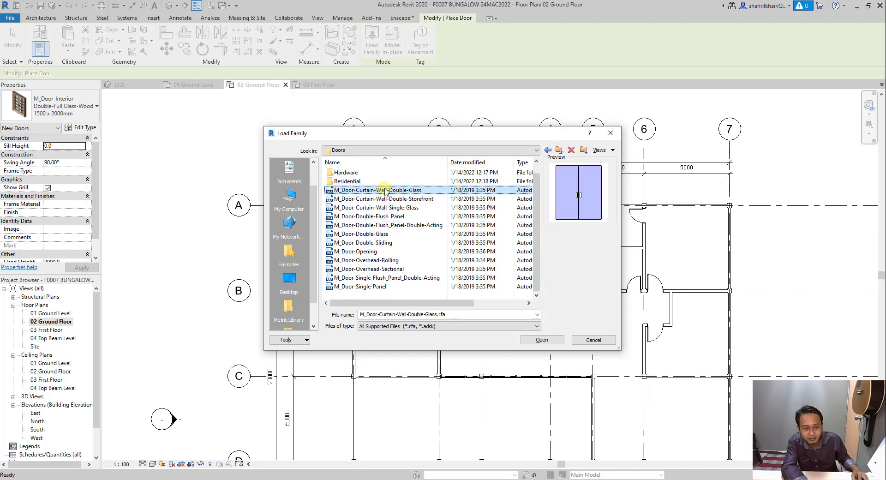
pyautogui.click(378, 218)
pyautogui.click(371, 252)
pyautogui.click(373, 261)
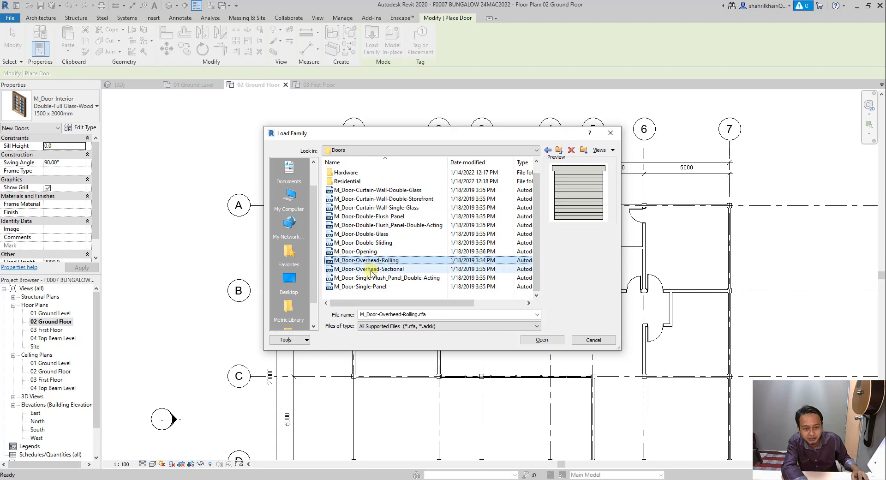
pyautogui.click(373, 269)
pyautogui.click(374, 278)
pyautogui.click(373, 261)
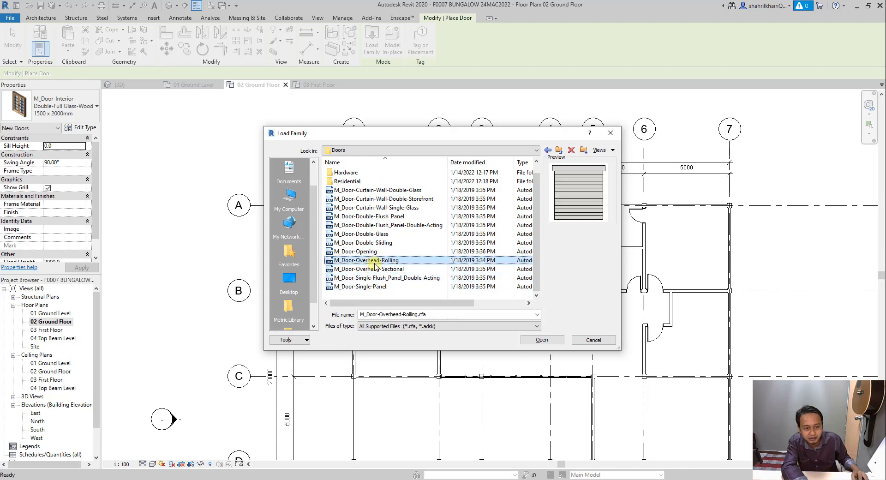
pyautogui.click(370, 287)
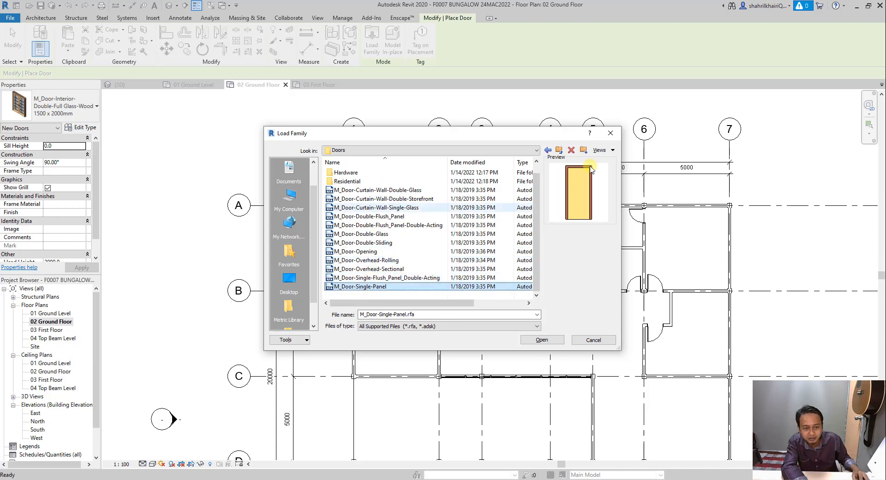
pyautogui.click(610, 133)
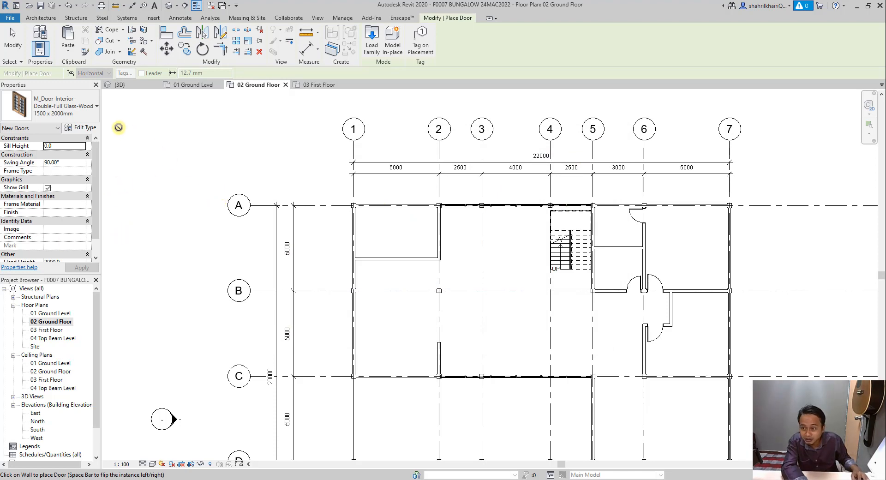
# - Set the type of the new door to M_Door-Interior-Single-3_Panel_Vert-Wood
pyautogui.click(60, 106)
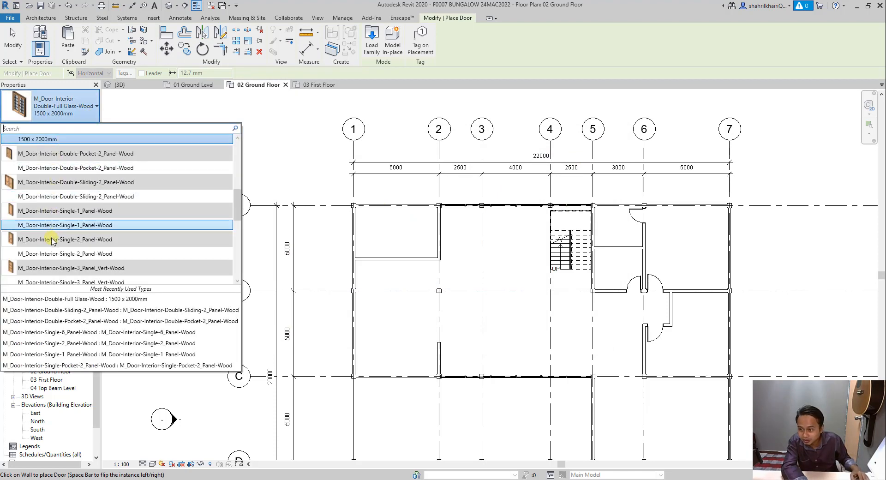
pyautogui.click(64, 281)
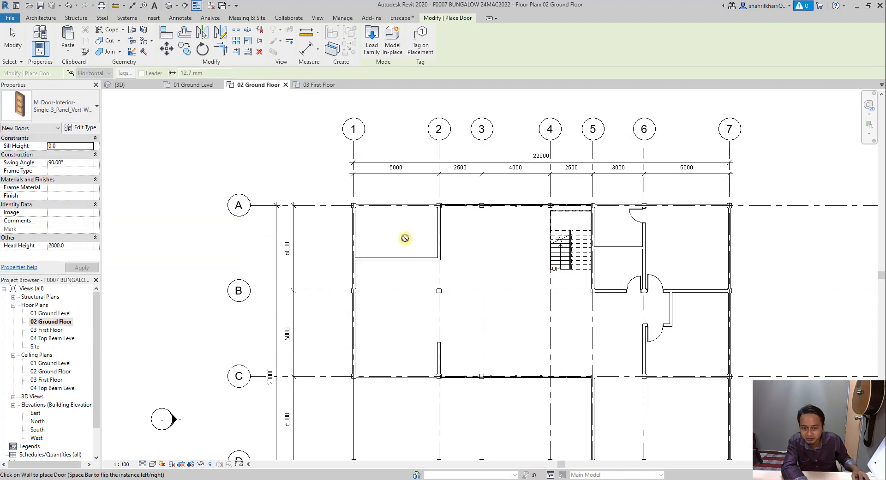
# - Set the new door's type to M_Door-Interior-Double-Sliding-2_Panel-Wood
pyautogui.click(82, 113)
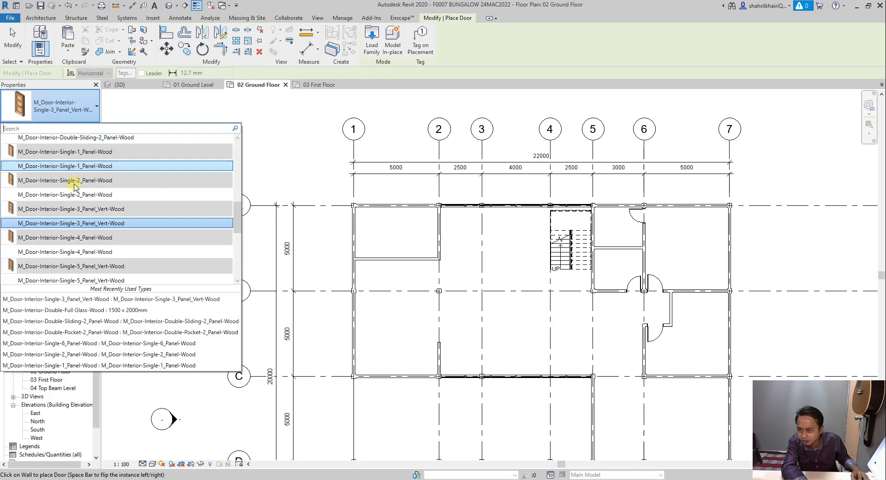
pyautogui.scroll(-4, 65, 228)
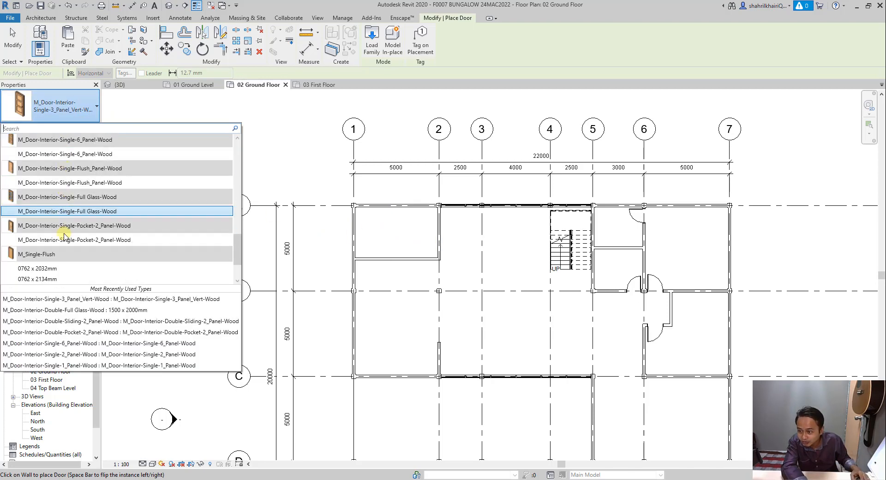
pyautogui.scroll(-2, 64, 236)
pyautogui.scroll(5, 61, 229)
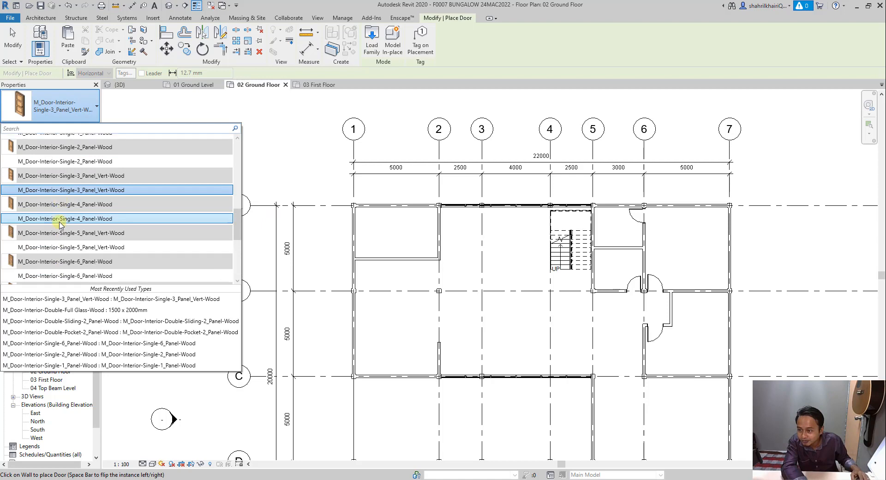
pyautogui.scroll(-4, 60, 225)
pyautogui.scroll(2, 57, 217)
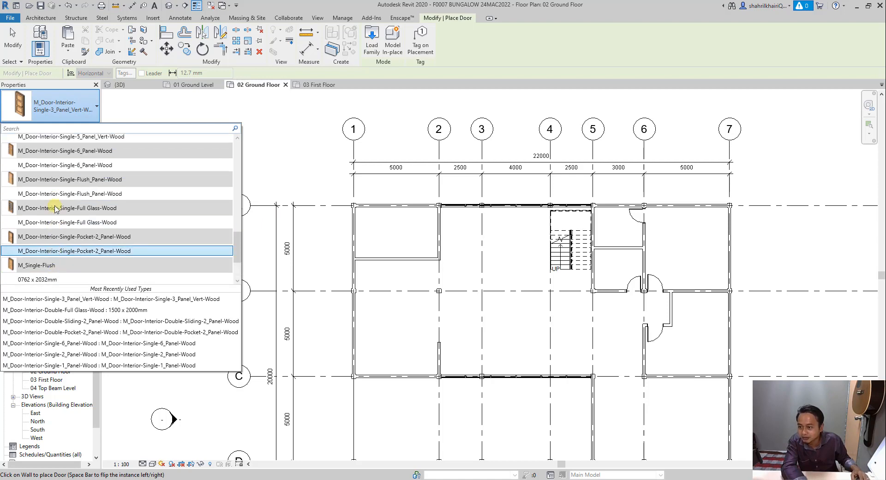
pyautogui.scroll(5, 55, 208)
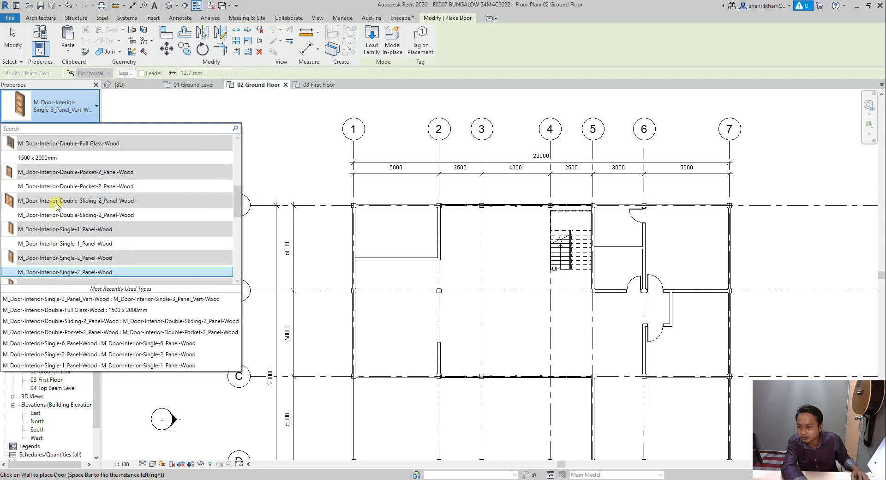
pyautogui.moveTo(58, 217)
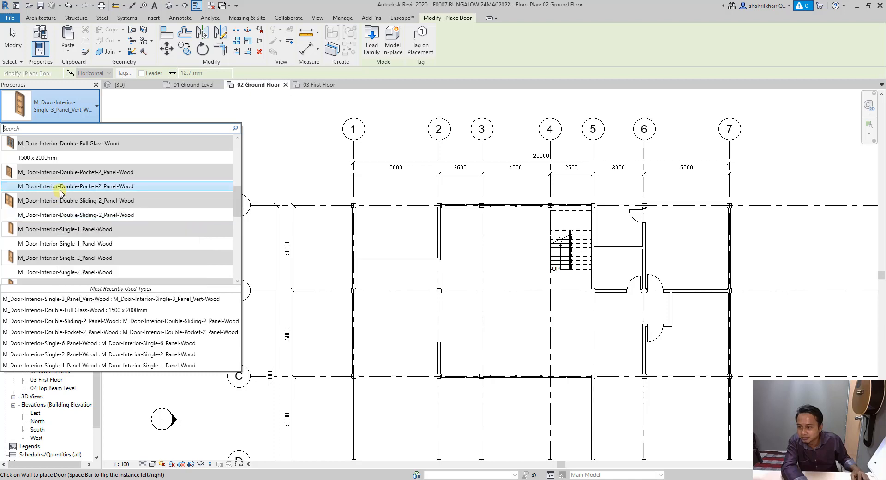
pyautogui.click(60, 214)
# - Place the double sliding door in the corner room's wall on grid 2 between A and B, 600 mm from each end
pyautogui.scroll(3, 438, 237)
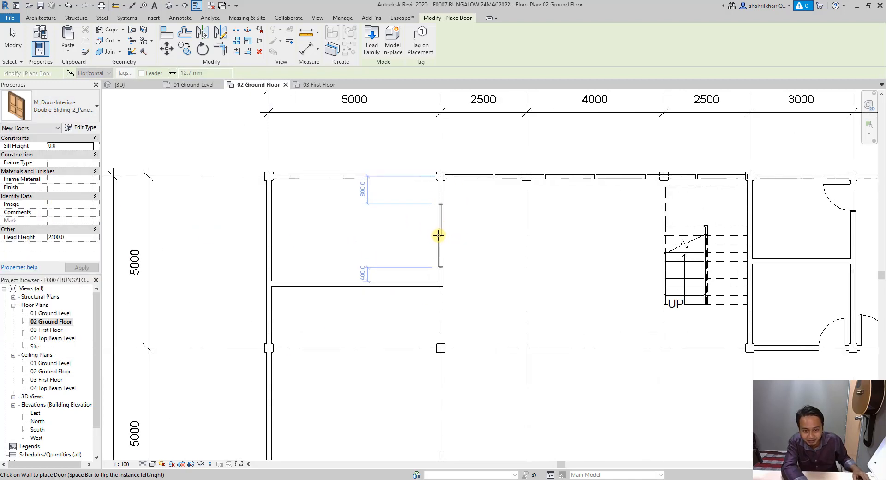
pyautogui.scroll(1, 437, 233)
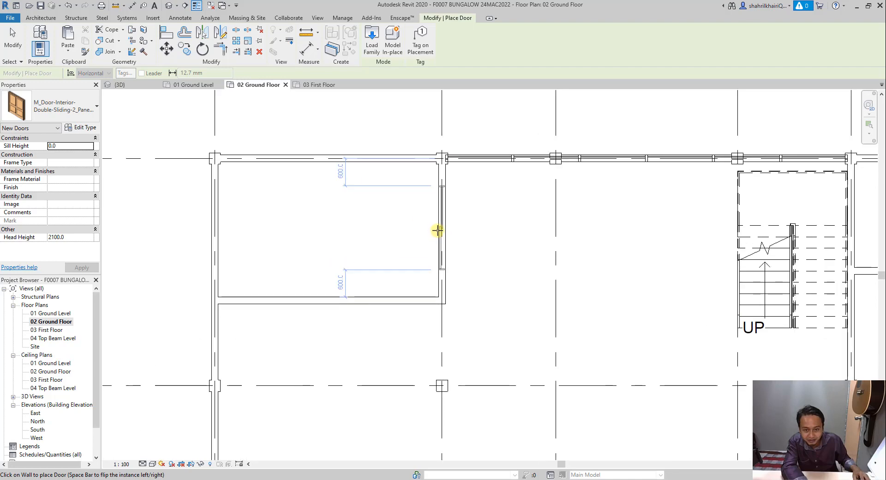
pyautogui.scroll(-2, 444, 240)
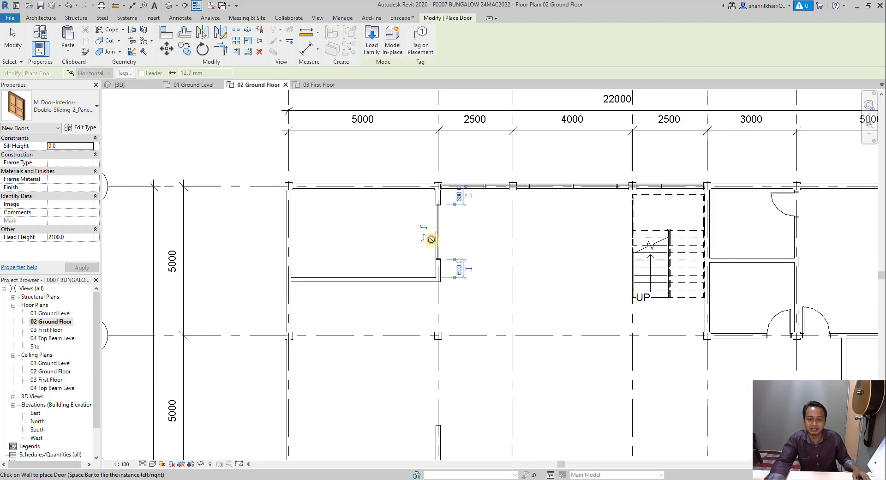
pyautogui.press('Escape')
pyautogui.press('Escape')
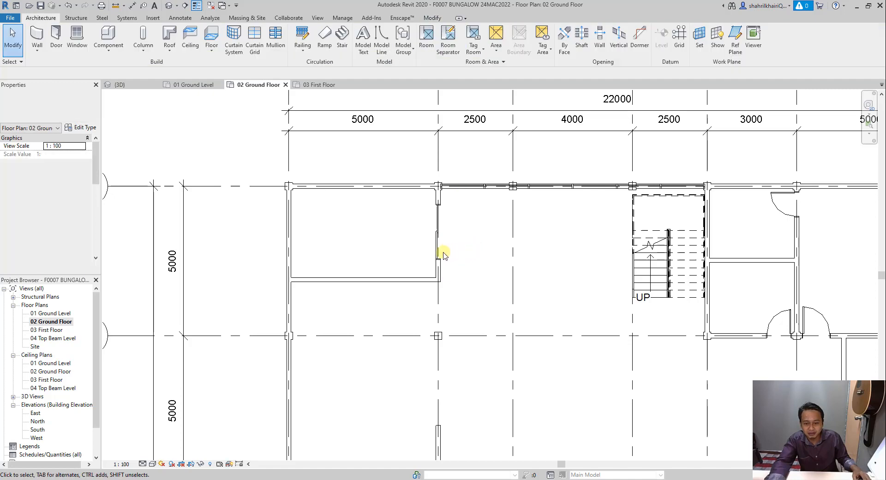
# - Shift the sliding door on grid 2 slightly towards grid A, and delete it from the wall
pyautogui.scroll(-2, 434, 236)
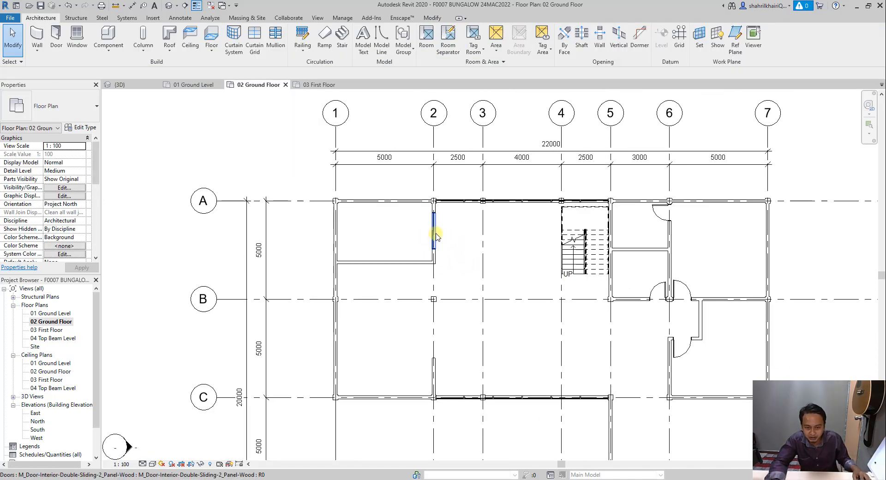
pyautogui.click(430, 234)
pyautogui.moveTo(422, 233)
pyautogui.mouseDown()
pyautogui.moveTo(389, 255)
pyautogui.moveTo(418, 232)
pyautogui.mouseUp()
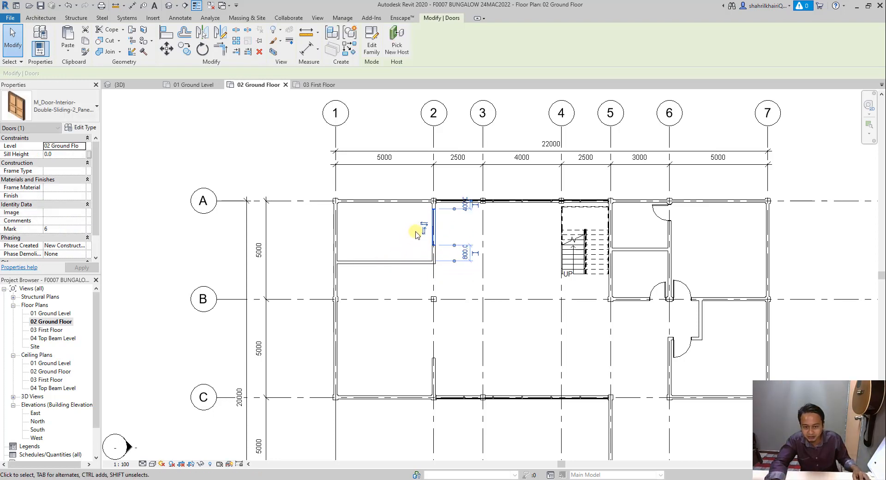
pyautogui.press('Escape')
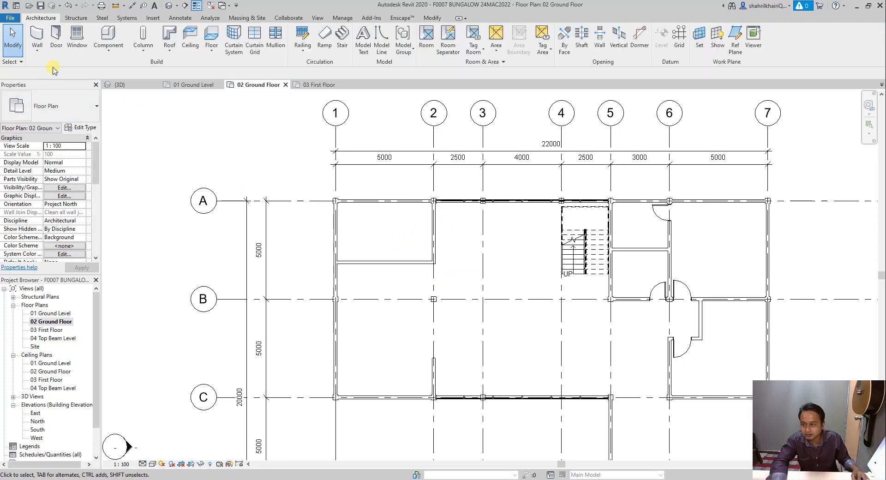
# - Place the same double sliding door centred in the corner room's horizontal wall between grids 1 and 2, 1500 mm from each end
pyautogui.click(56, 37)
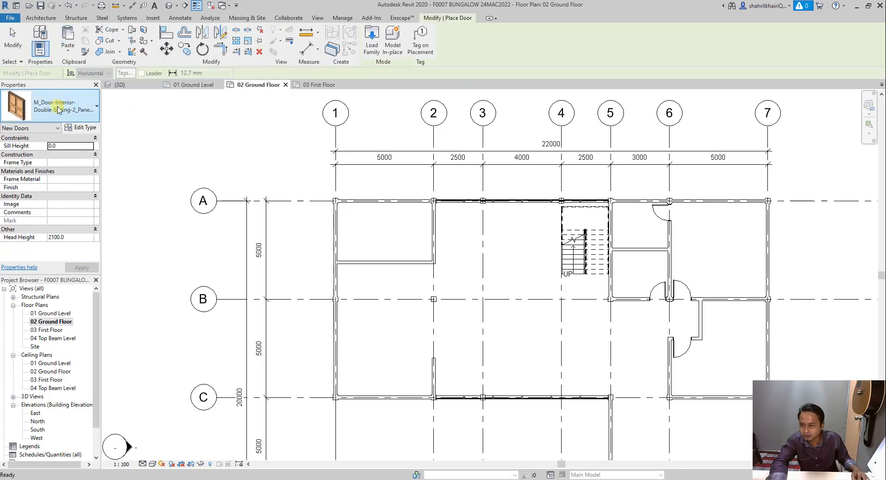
pyautogui.scroll(2, 387, 262)
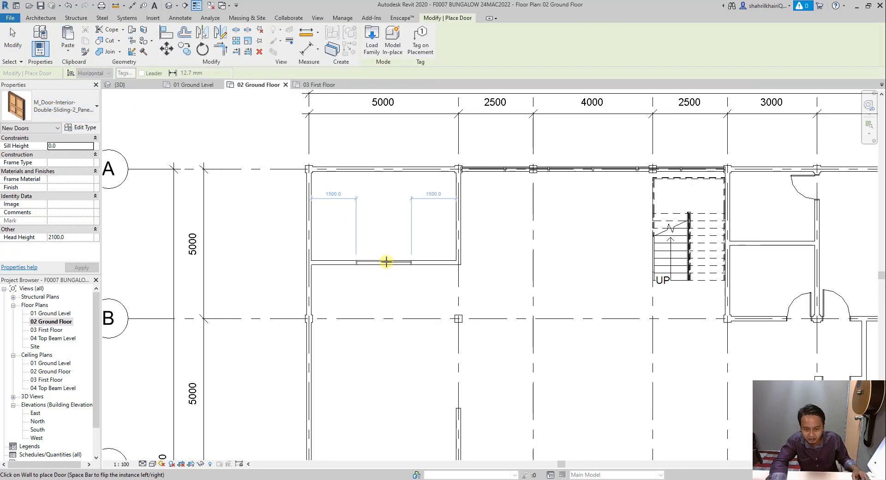
pyautogui.click(386, 262)
pyautogui.press('Escape')
pyautogui.press('Escape')
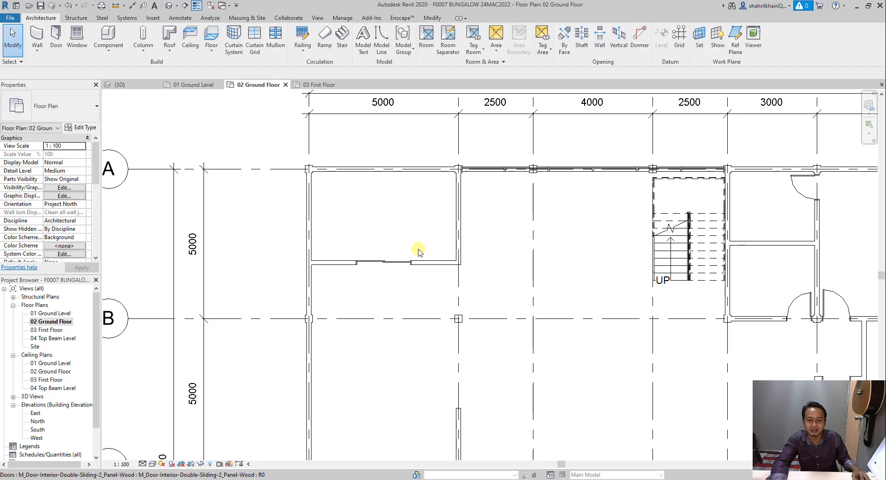
# - Start placing a window and set its type to M_Window-Casement-Multi-Sash-Horizontal, 2150 x 1500mm
pyautogui.scroll(-3, 451, 264)
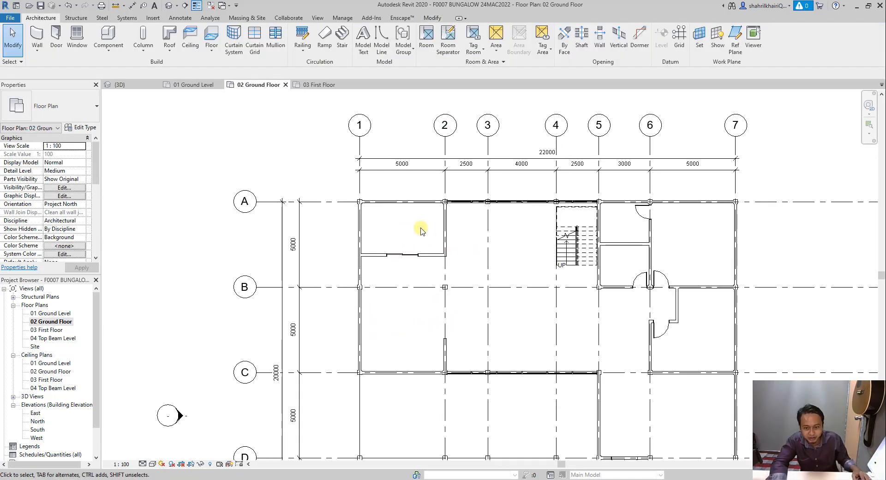
pyautogui.scroll(-3, 420, 229)
pyautogui.scroll(3, 401, 231)
pyautogui.scroll(1, 405, 202)
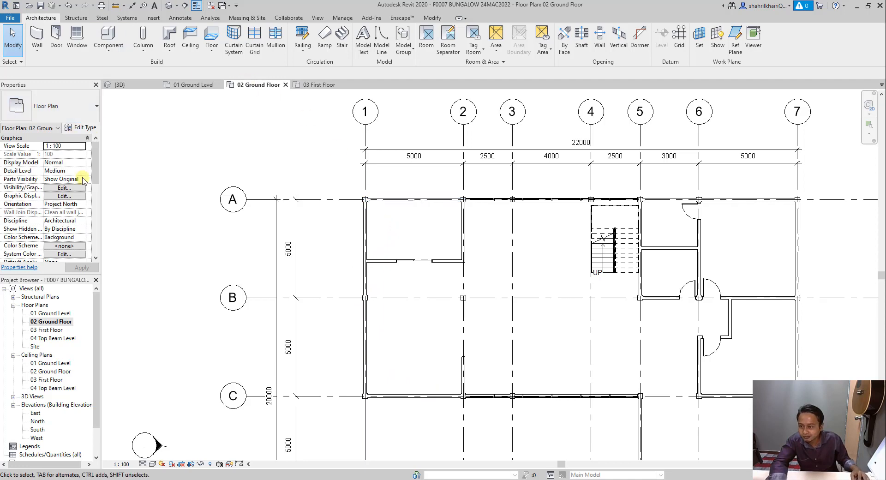
pyautogui.click(78, 39)
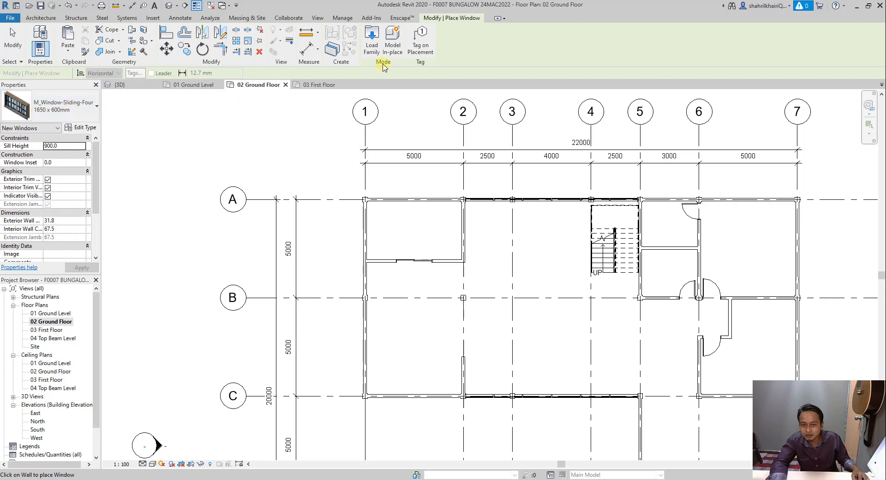
pyautogui.click(79, 107)
pyautogui.scroll(-5, 69, 180)
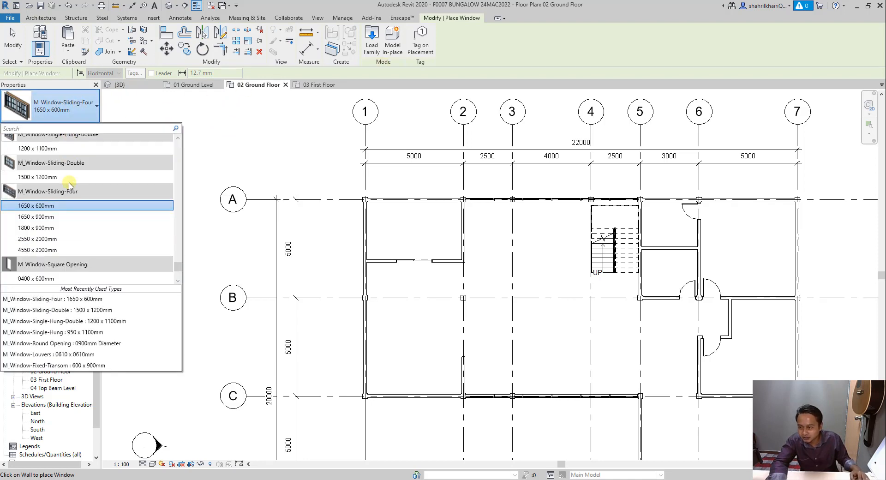
pyautogui.scroll(10, 70, 187)
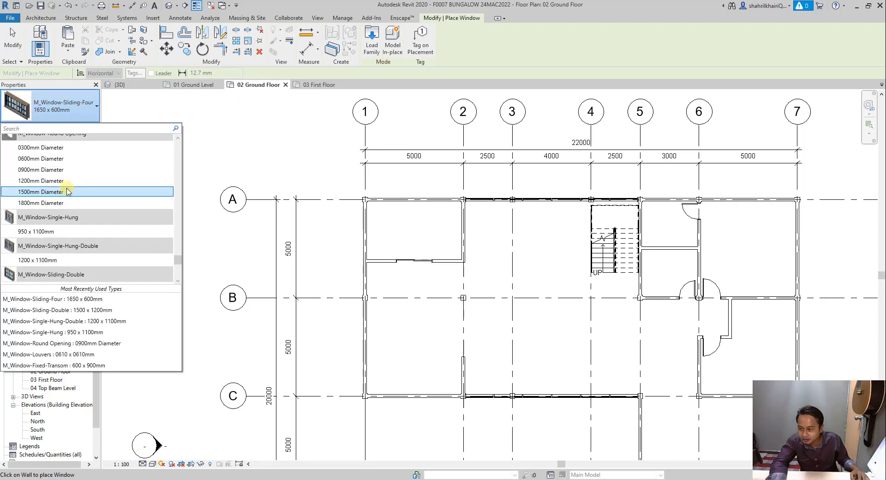
pyautogui.scroll(10, 67, 192)
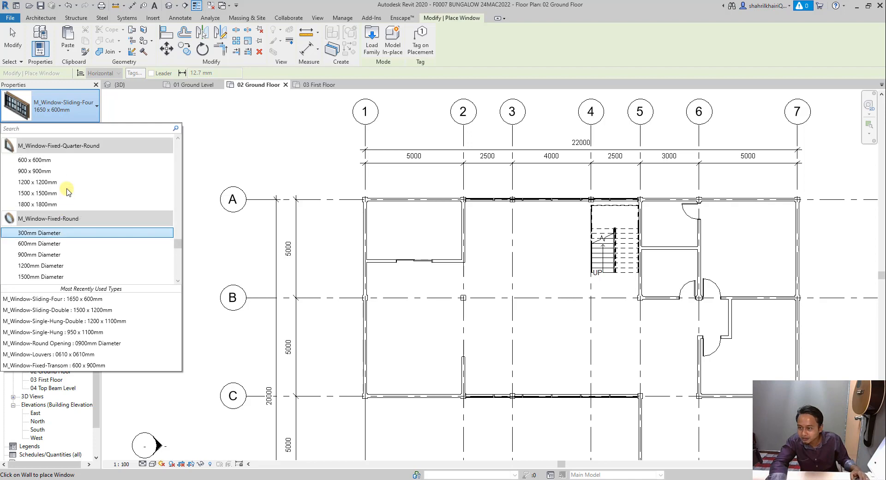
pyautogui.scroll(3, 67, 192)
pyautogui.click(56, 192)
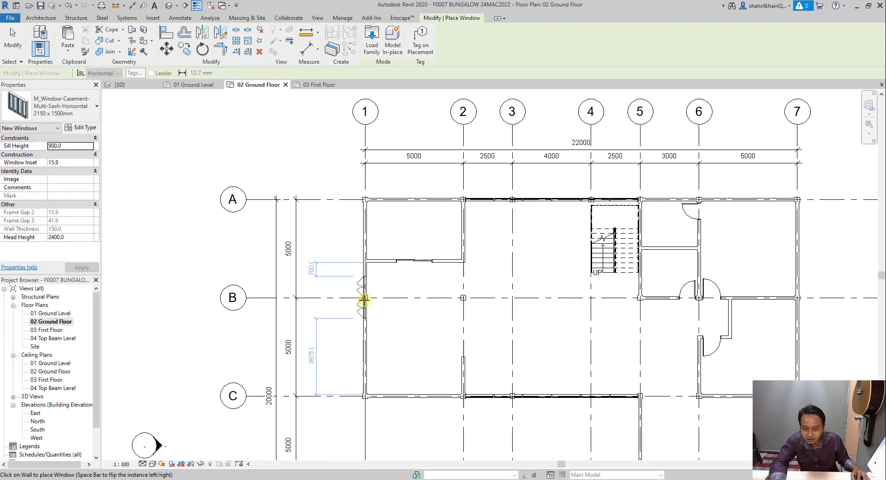
# - Place two casement windows in the grid 1 wall between B and C, about 300 mm from the wall at C and 100 mm apart
pyautogui.scroll(3, 406, 390)
pyautogui.scroll(-3, 369, 365)
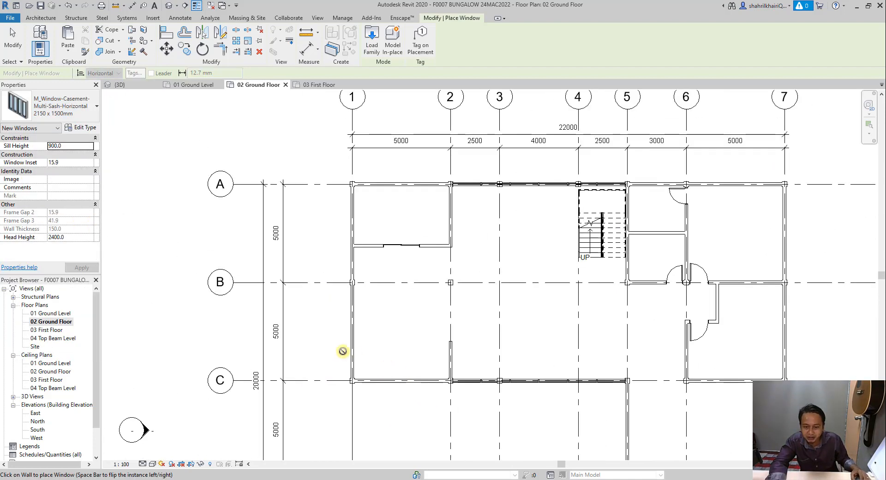
pyautogui.scroll(2, 346, 353)
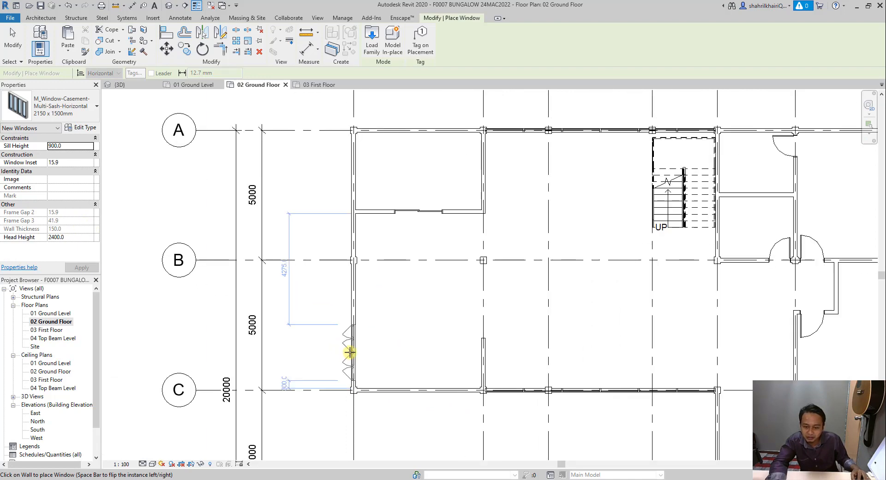
pyautogui.click(350, 352)
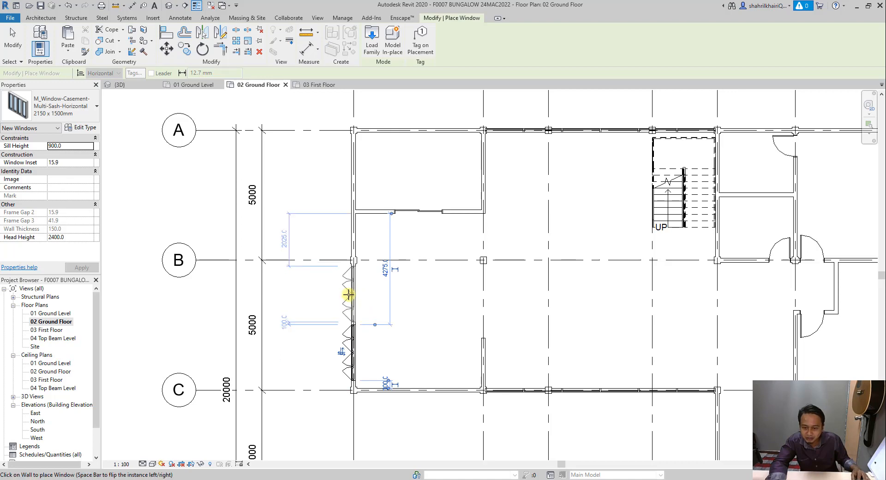
pyautogui.click(348, 295)
pyautogui.press('Escape')
pyautogui.press('Escape')
# - Set the distance from the casement window nearest grid C to the wall on grid C to 100 mm
pyautogui.click(351, 366)
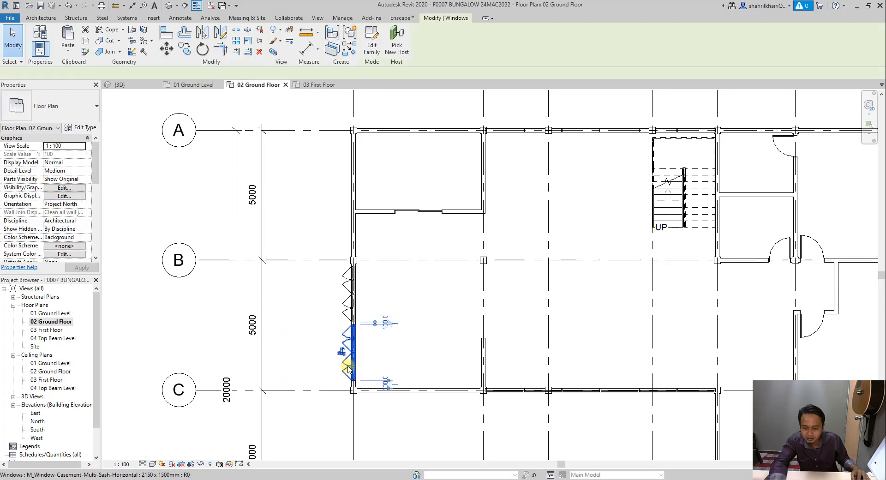
pyautogui.scroll(2, 386, 386)
pyautogui.click(389, 383)
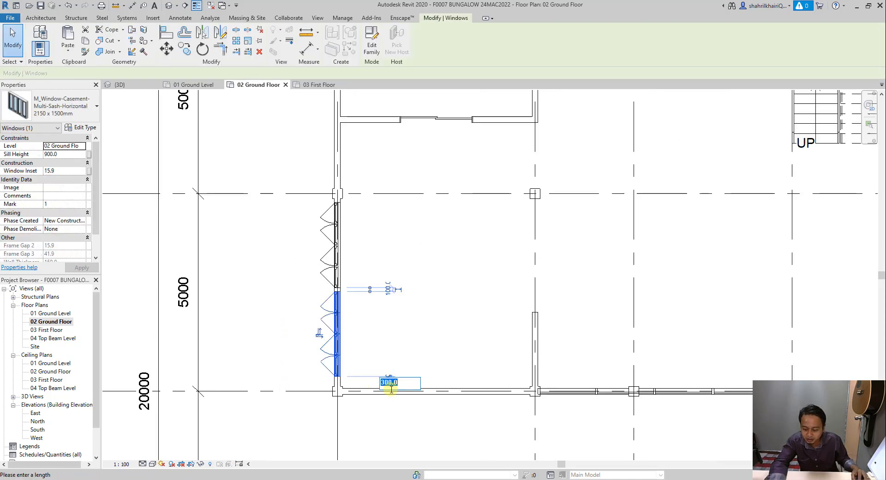
pyautogui.write('100')
pyautogui.press('Return')
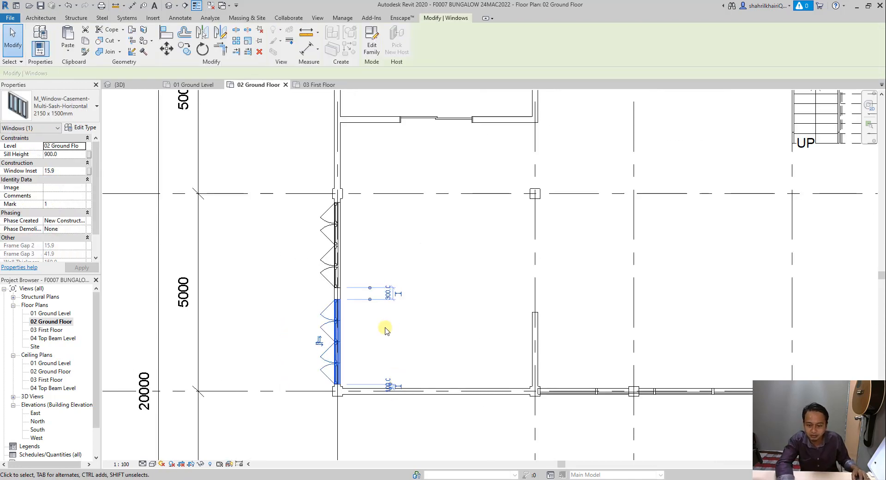
pyautogui.click(339, 258)
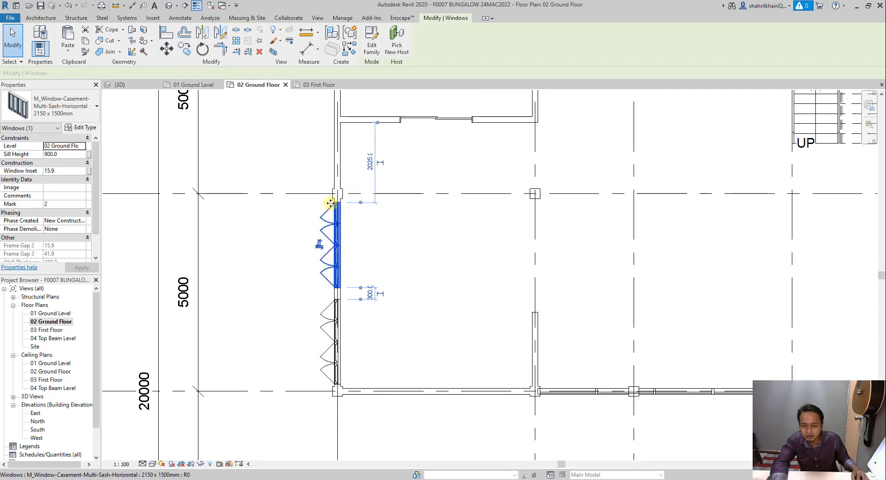
pyautogui.press('Escape')
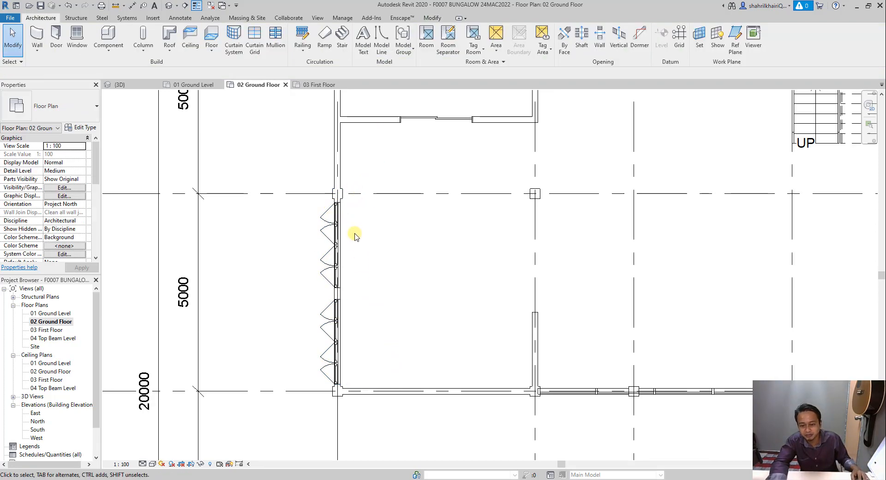
# - Open the 3D view, examine the grid 1 facade, and select the casement window nearer the louvre window
pyautogui.scroll(-1, 357, 240)
pyautogui.scroll(-2, 392, 264)
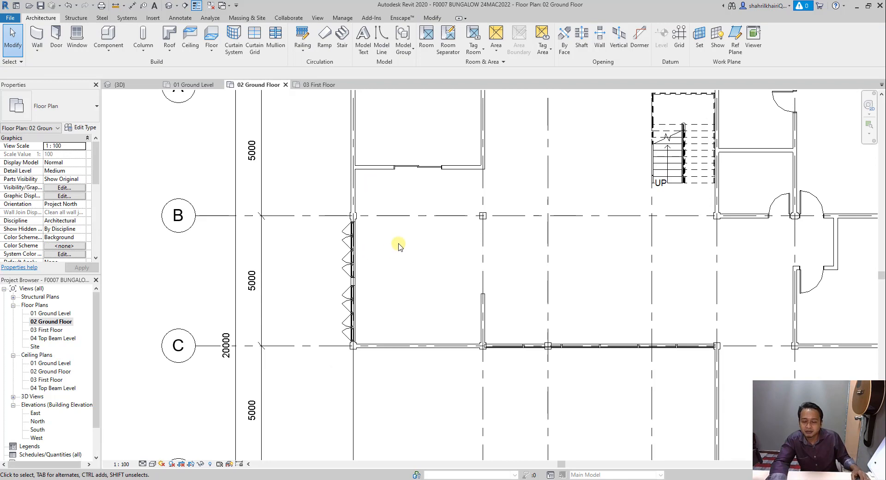
pyautogui.scroll(-2, 399, 246)
pyautogui.click(169, 6)
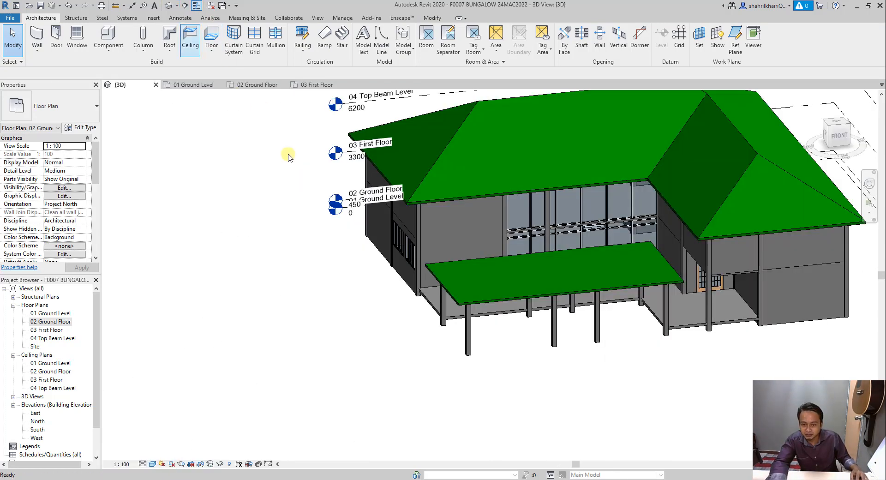
pyautogui.keyDown('shift'); pyautogui.moveTo(445, 257); pyautogui.dragTo(504, 323, button='middle'); pyautogui.keyUp('shift')
pyautogui.scroll(3, 573, 251)
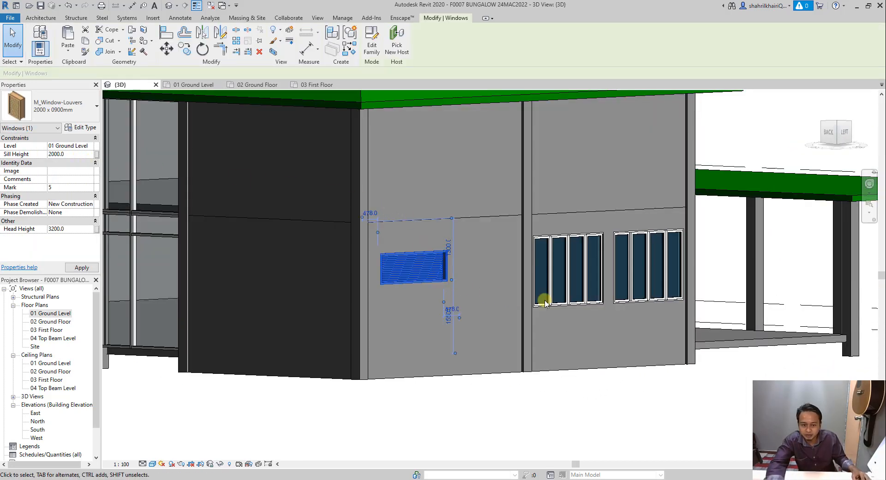
pyautogui.click(579, 290)
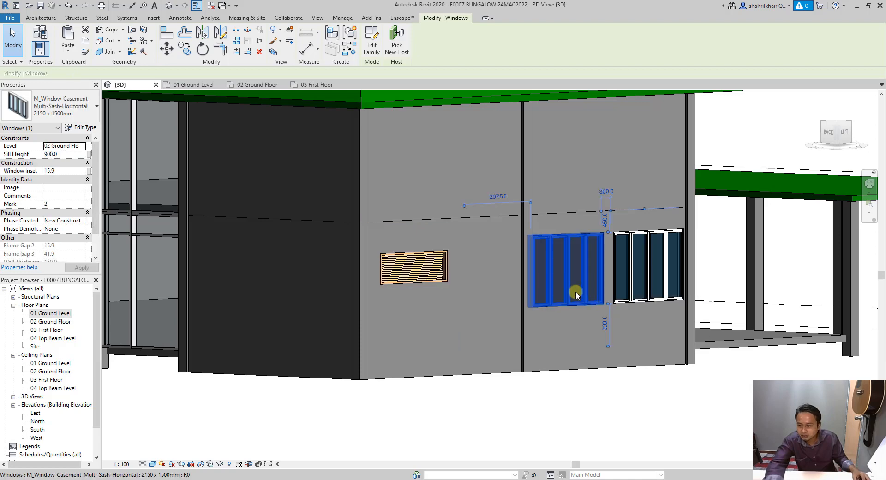
# - Change the ground-floor wall around the corner from the louvre window to the Storefront curtain wall type, deleting the elements causing mullion errors
pyautogui.keyDown('shift'); pyautogui.moveTo(583, 302); pyautogui.dragTo(480, 299, button='middle'); pyautogui.keyUp('shift')
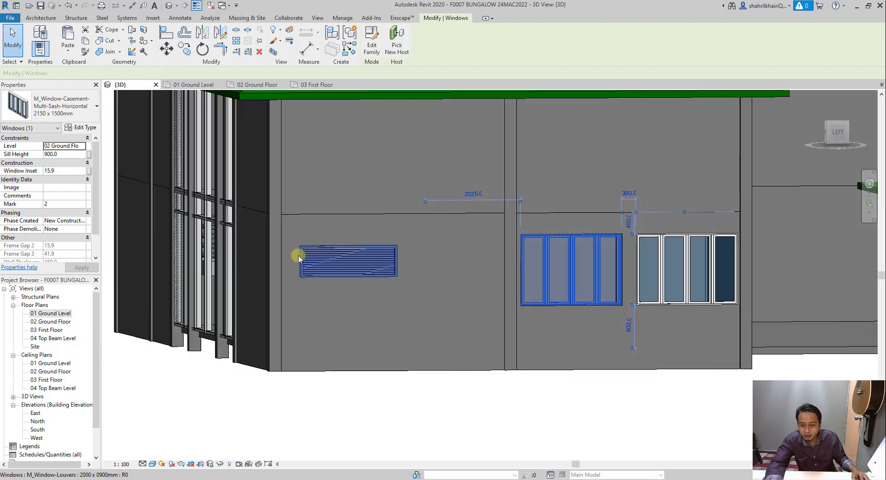
pyautogui.keyDown('shift'); pyautogui.moveTo(298, 257); pyautogui.dragTo(415, 303, button='middle'); pyautogui.keyUp('shift')
pyautogui.scroll(-1, 373, 327)
pyautogui.keyDown('shift'); pyautogui.moveTo(364, 344); pyautogui.dragTo(353, 319, button='middle'); pyautogui.keyUp('shift')
pyautogui.scroll(-1, 352, 318)
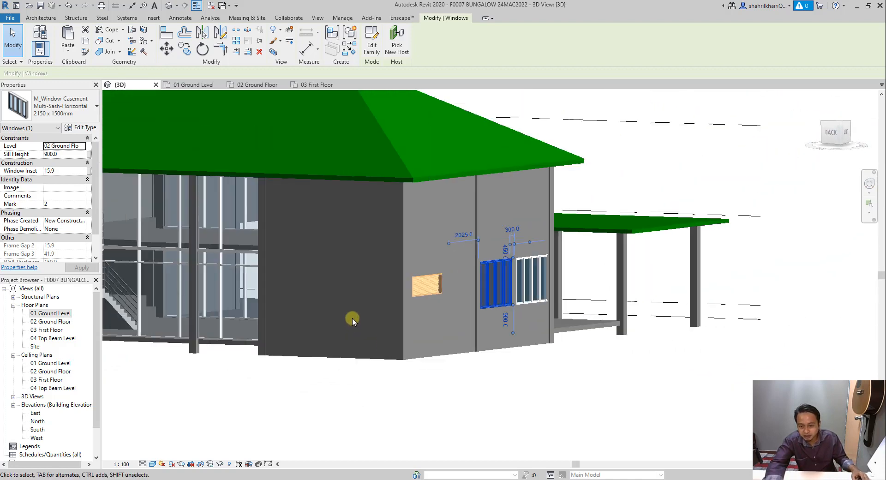
pyautogui.scroll(2, 323, 326)
pyautogui.scroll(1, 310, 366)
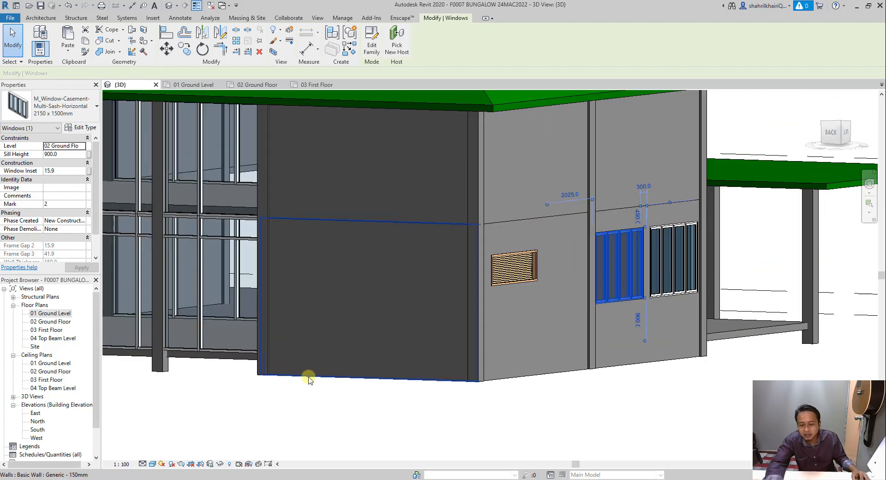
pyautogui.click(307, 377)
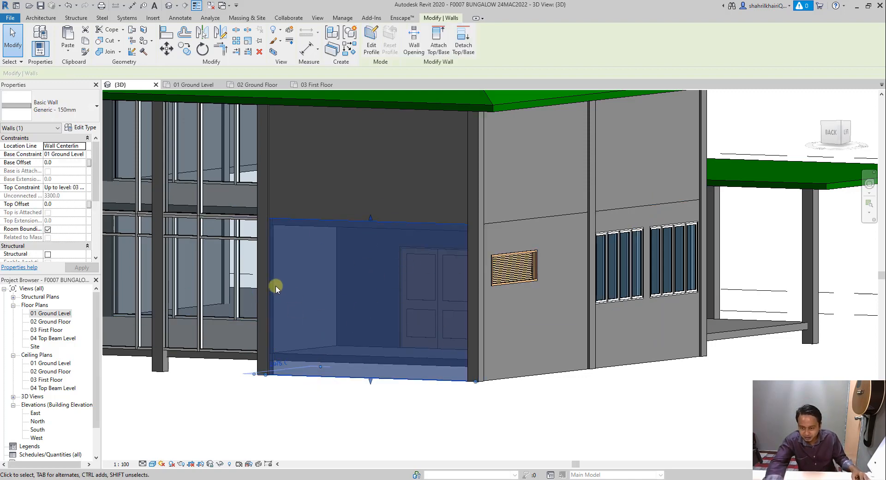
pyautogui.scroll(-1, 425, 277)
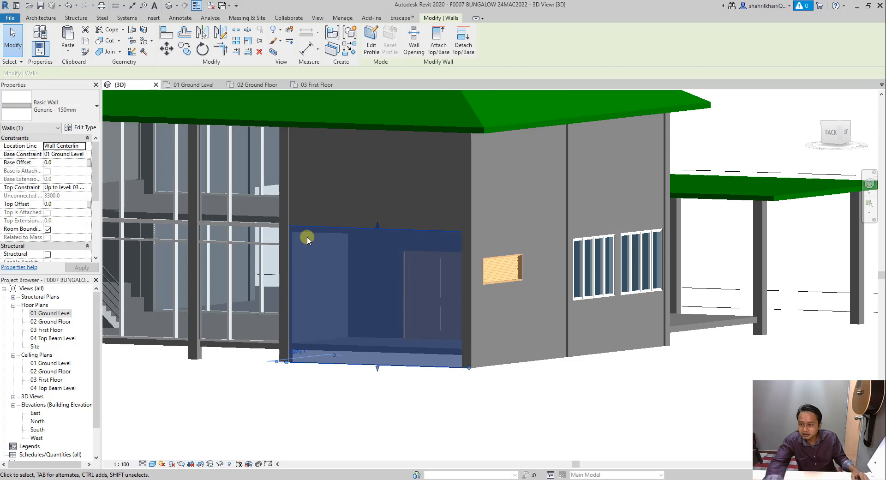
pyautogui.click(79, 111)
pyautogui.scroll(-3, 60, 231)
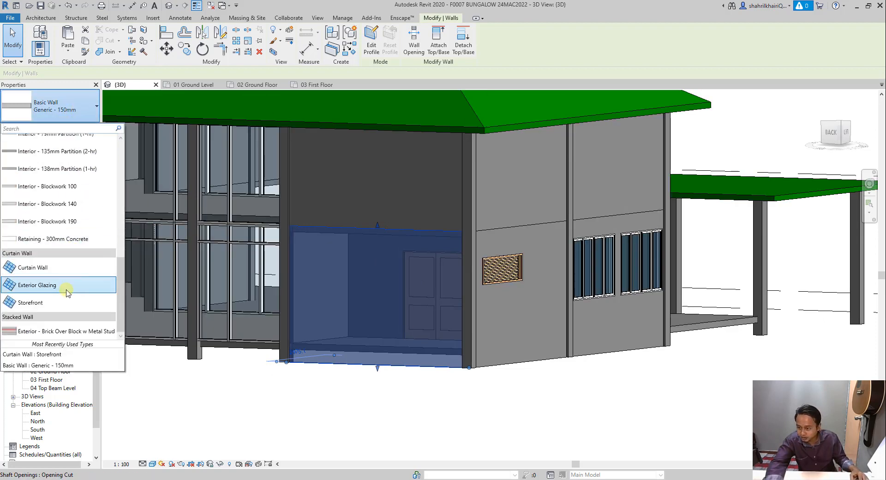
pyautogui.click(53, 302)
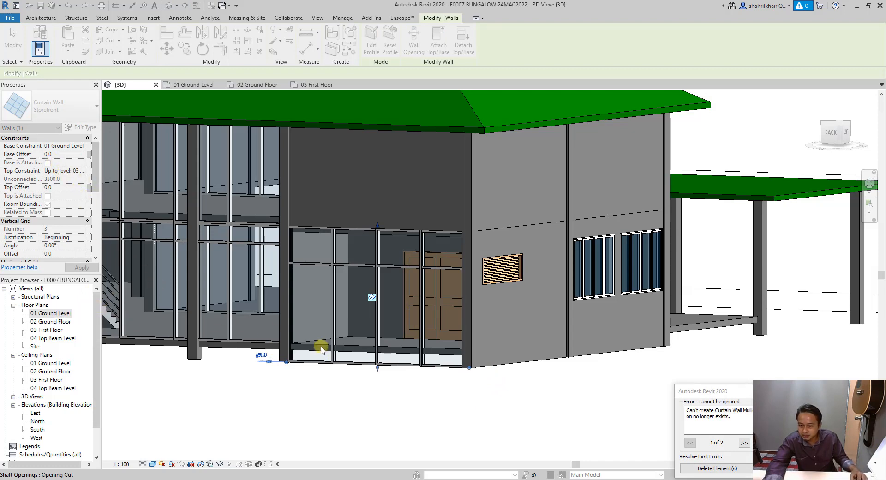
pyautogui.click(742, 473)
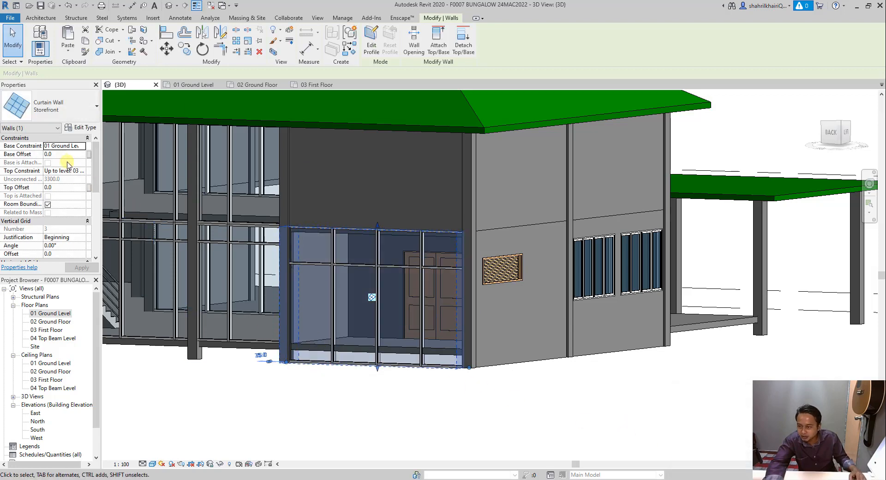
# - Set the new storefront wall's base constraint to 02 Ground Floor
pyautogui.click(79, 148)
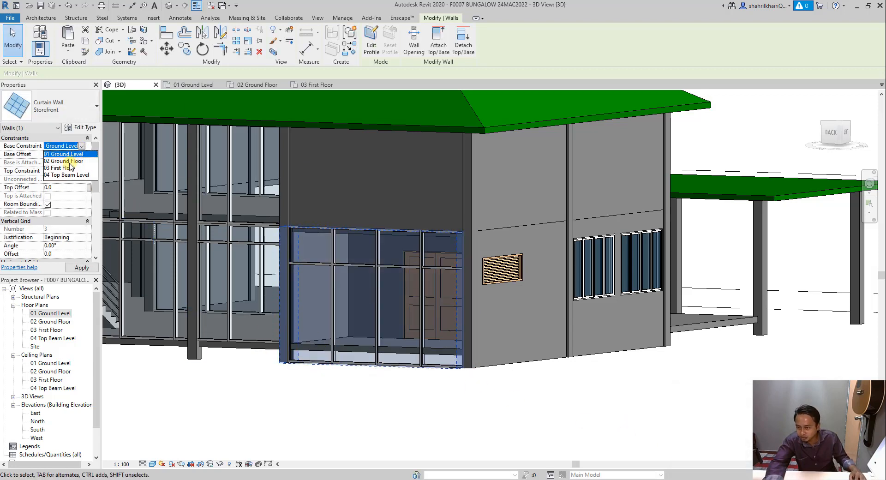
pyautogui.click(68, 162)
pyautogui.click(402, 388)
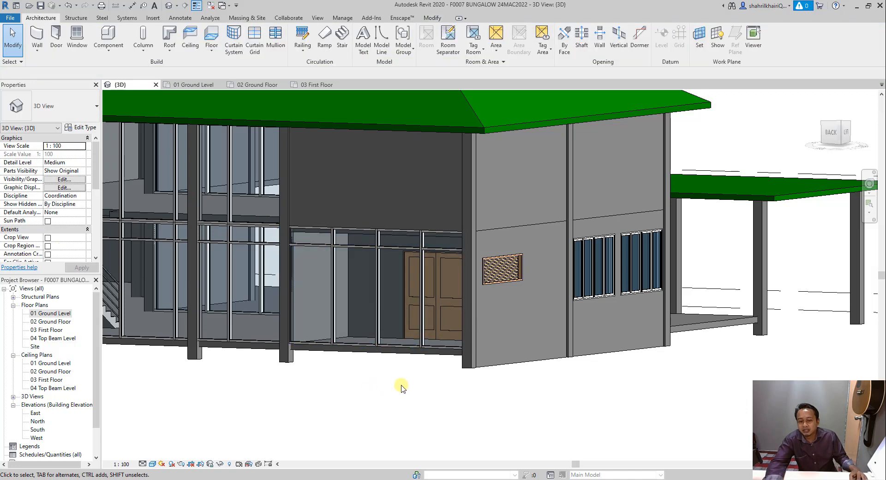
# - Select the entire ground-floor storefront curtain wall in front of the double door, instead of its individual mullions or panels
pyautogui.scroll(-2, 401, 387)
pyautogui.scroll(4, 406, 369)
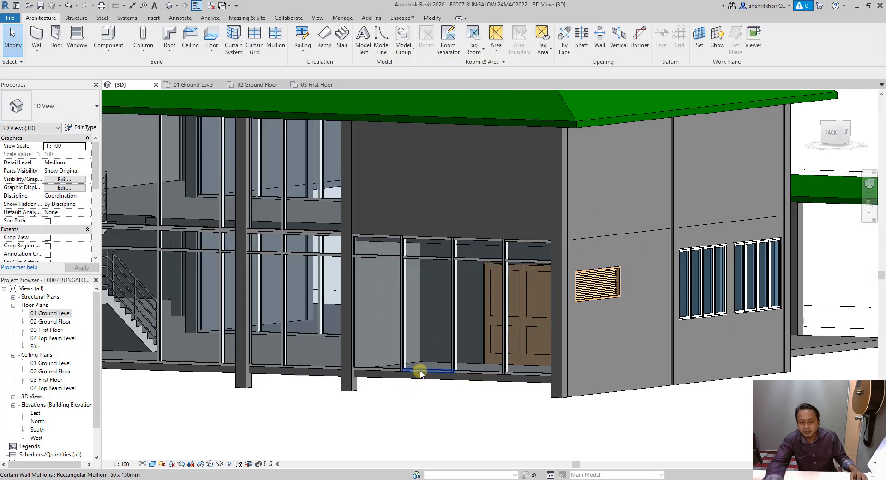
pyautogui.click(390, 366)
pyautogui.press('Escape')
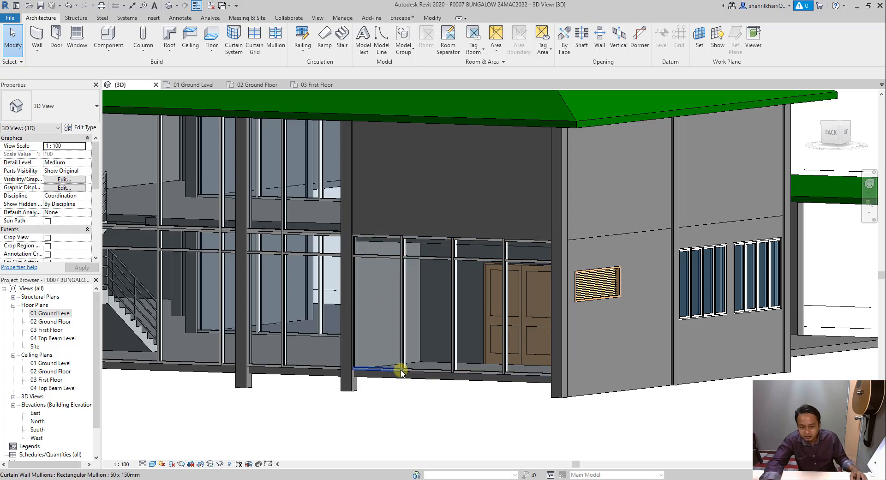
pyautogui.press('Tab')
pyautogui.press('Tab')
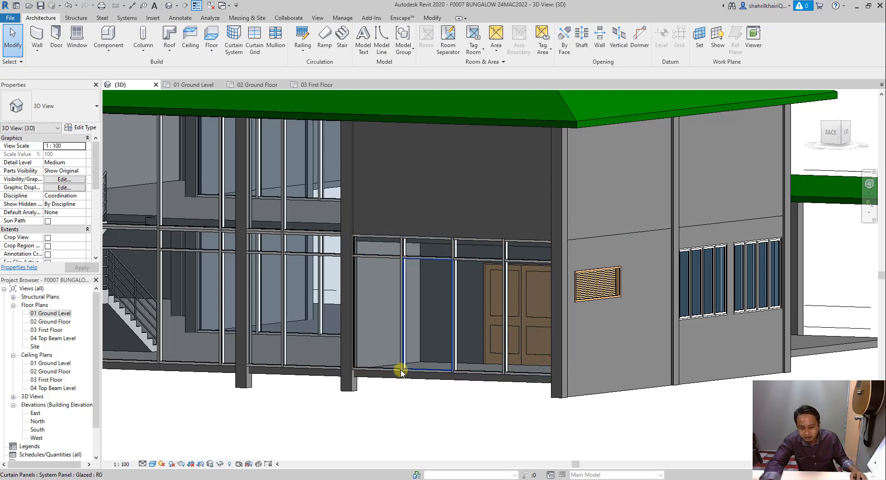
pyautogui.press('Tab')
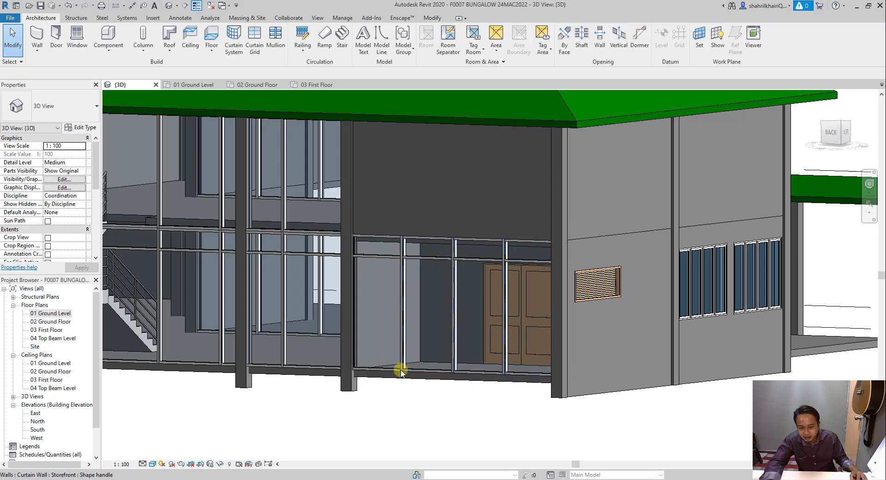
pyautogui.press('Tab')
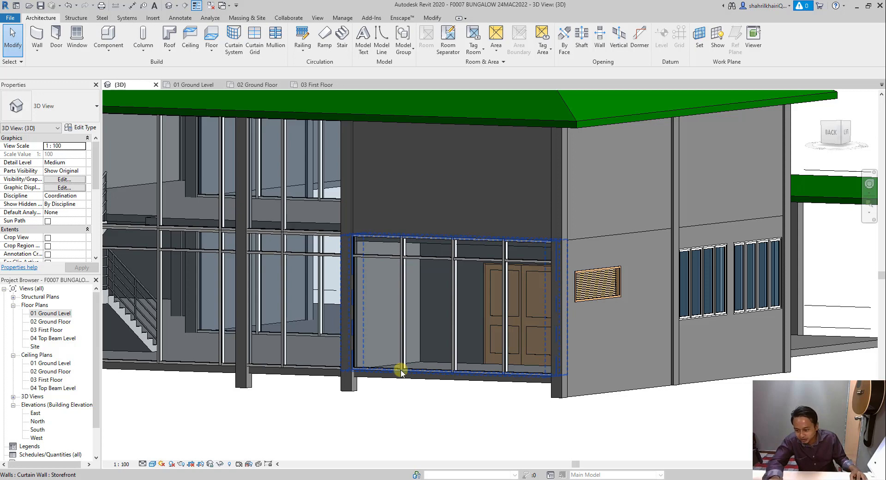
pyautogui.click(401, 371)
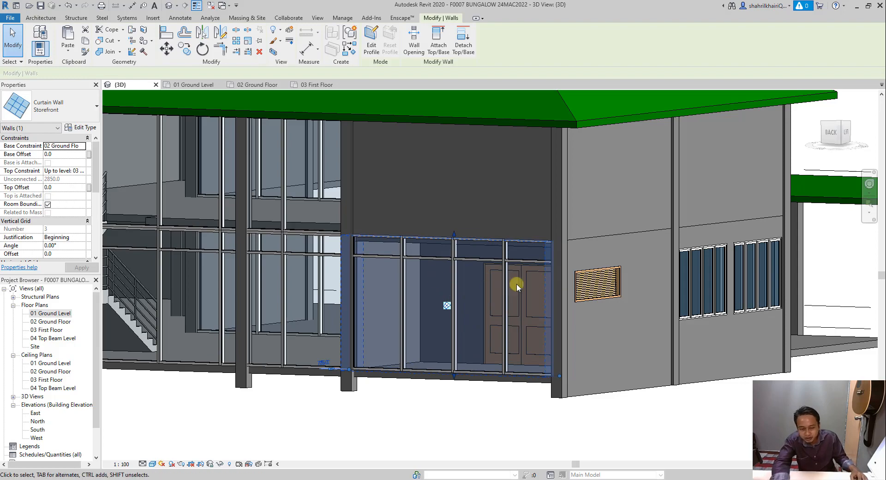
pyautogui.keyDown('shift'); pyautogui.moveTo(515, 283); pyautogui.dragTo(493, 283, button='middle'); pyautogui.keyUp('shift')
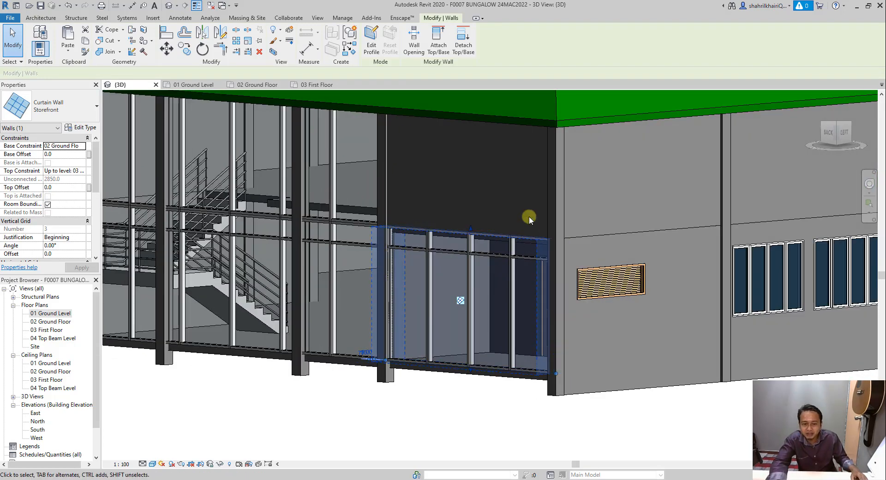
pyautogui.scroll(1, 529, 215)
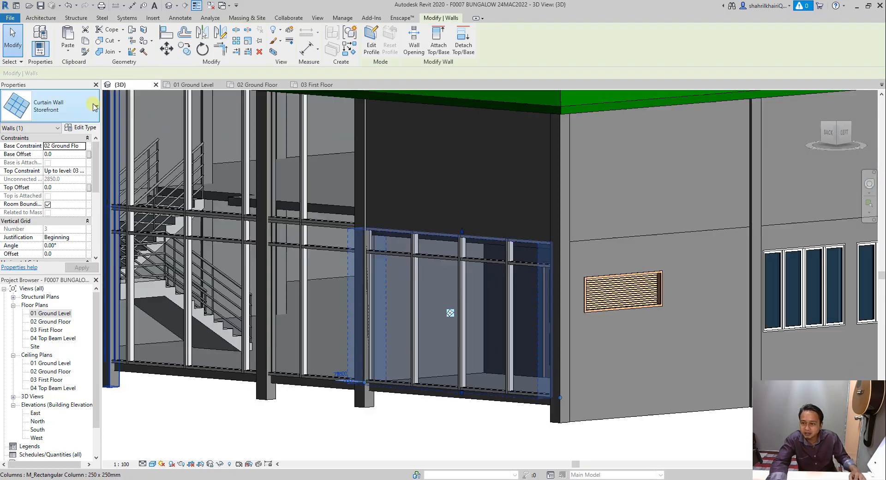
# - In the Storefront type properties, set both the vertical and horizontal grid layouts to Fixed Number
pyautogui.click(79, 127)
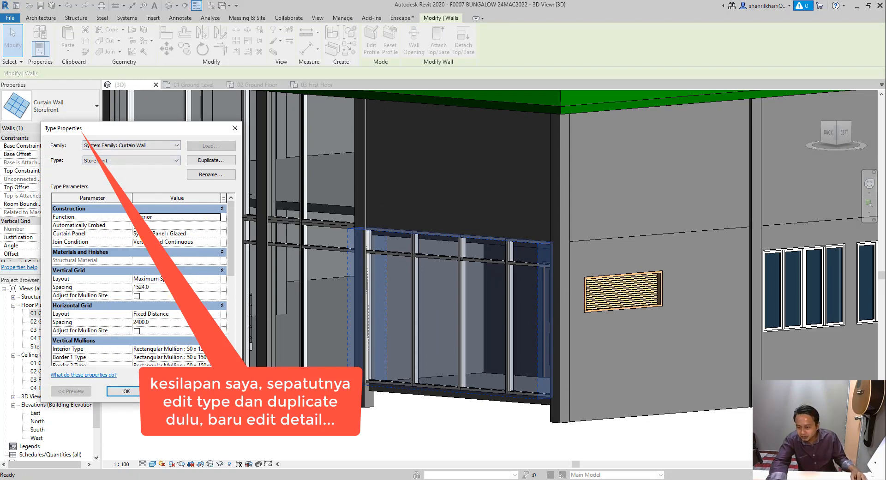
pyautogui.scroll(-2, 139, 287)
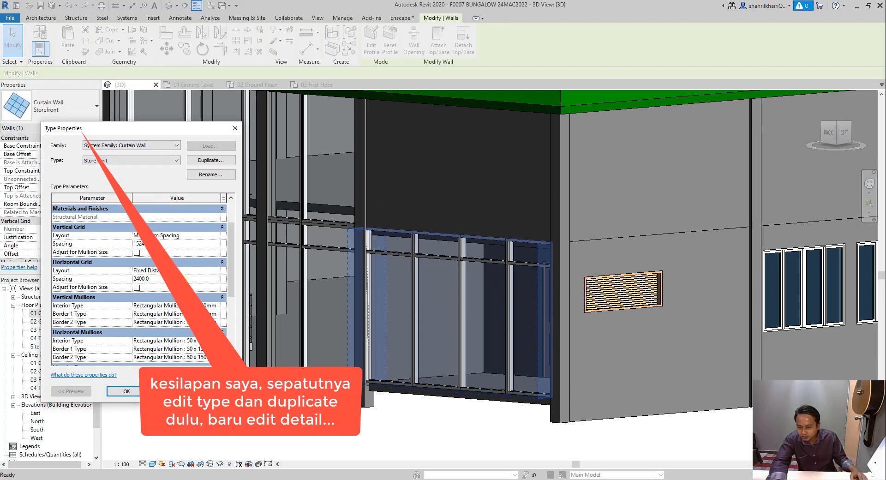
pyautogui.scroll(2, 143, 286)
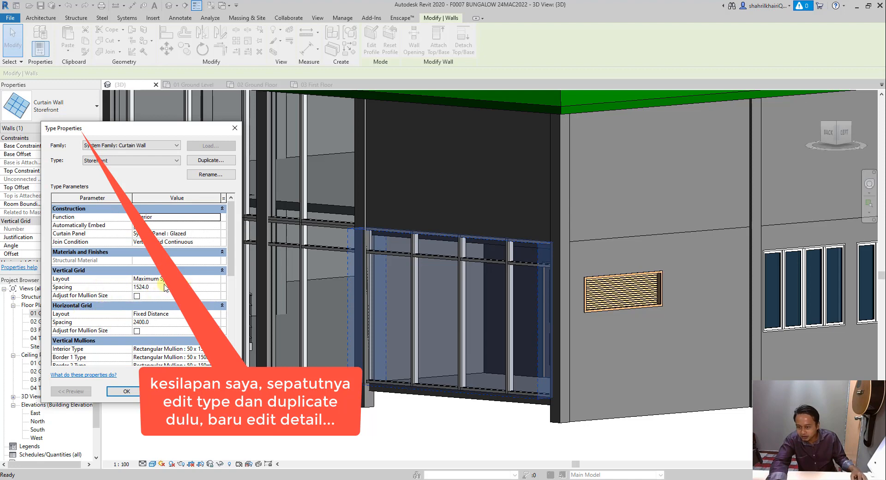
pyautogui.click(216, 280)
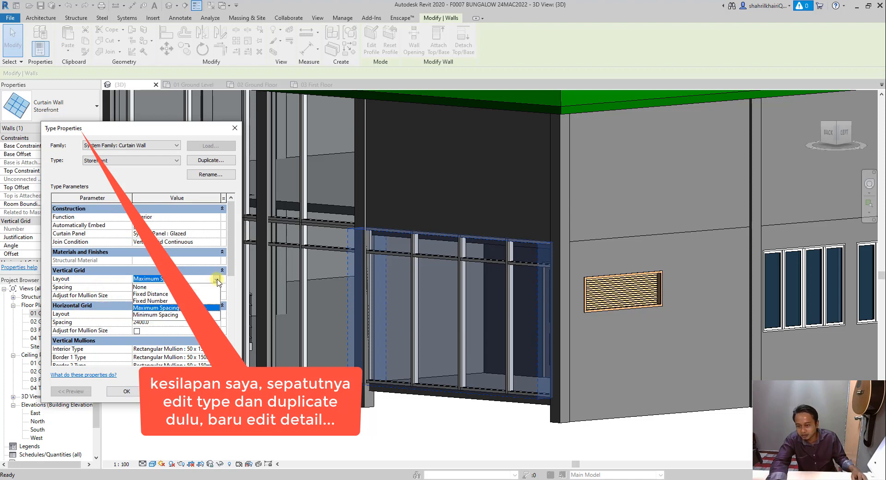
pyautogui.click(153, 301)
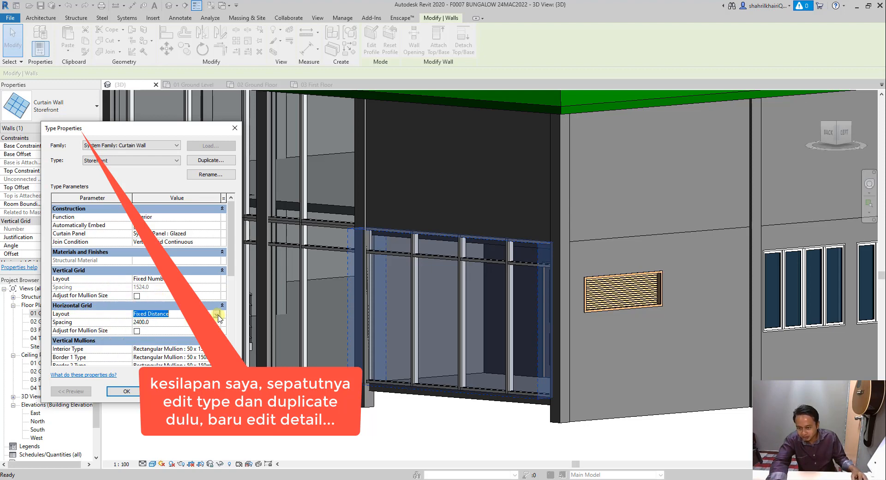
pyautogui.click(218, 315)
pyautogui.click(180, 338)
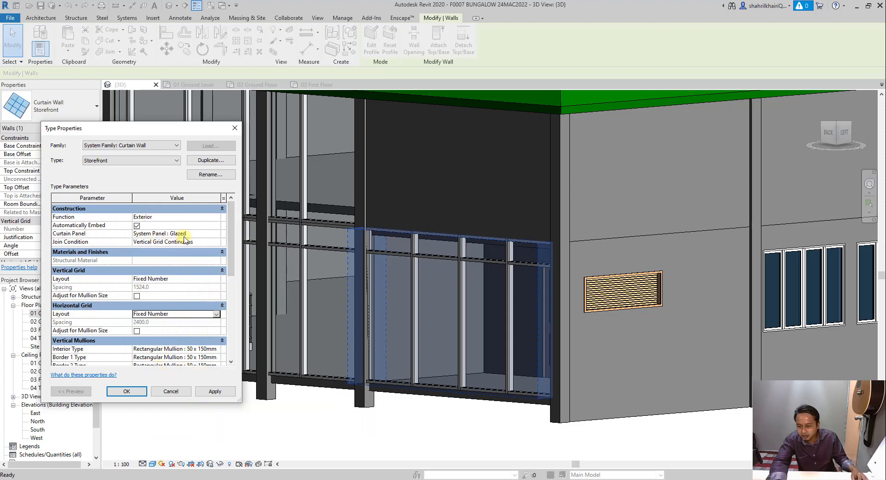
# - Set the Storefront type's curtain panel to Empty System Panel : Empty, apply the type changes and deselect the wall
pyautogui.click(216, 234)
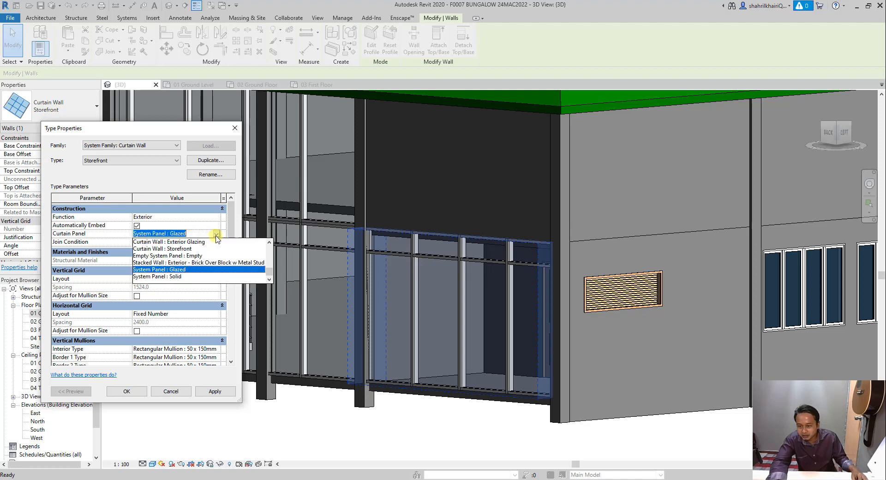
pyautogui.click(194, 255)
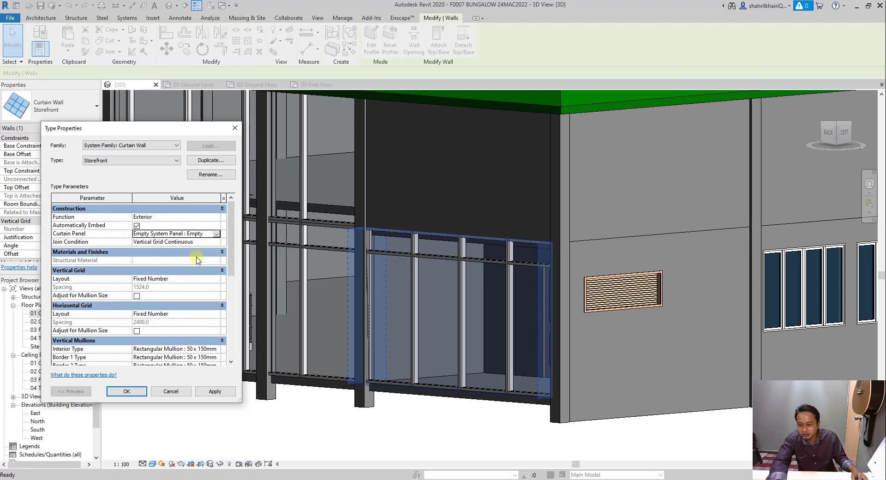
pyautogui.click(206, 393)
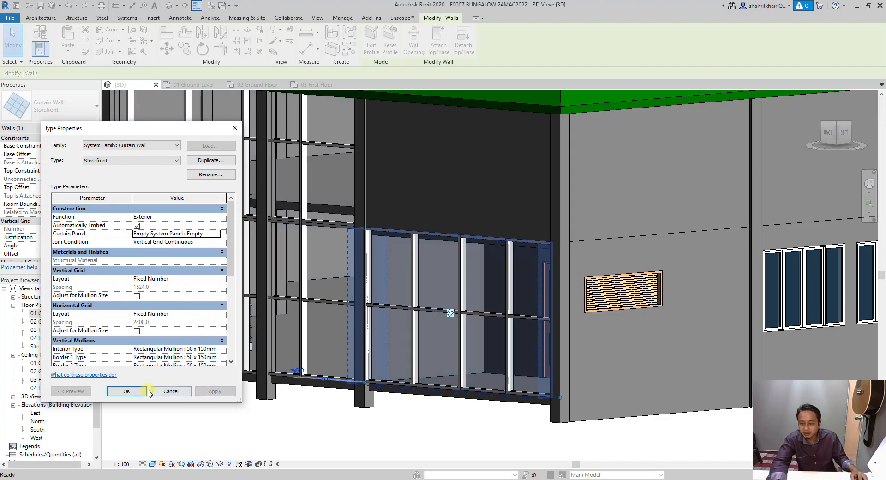
pyautogui.click(114, 392)
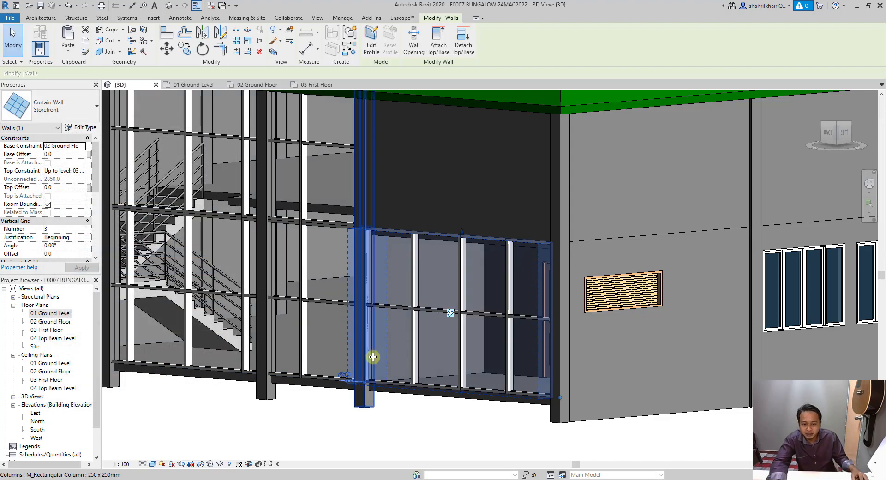
pyautogui.click(462, 450)
# - Select the ground-floor storefront wall in front of the double door and set its vertical grid number to 11
pyautogui.keyDown('shift'); pyautogui.moveTo(463, 450); pyautogui.dragTo(432, 427, button='middle'); pyautogui.keyUp('shift')
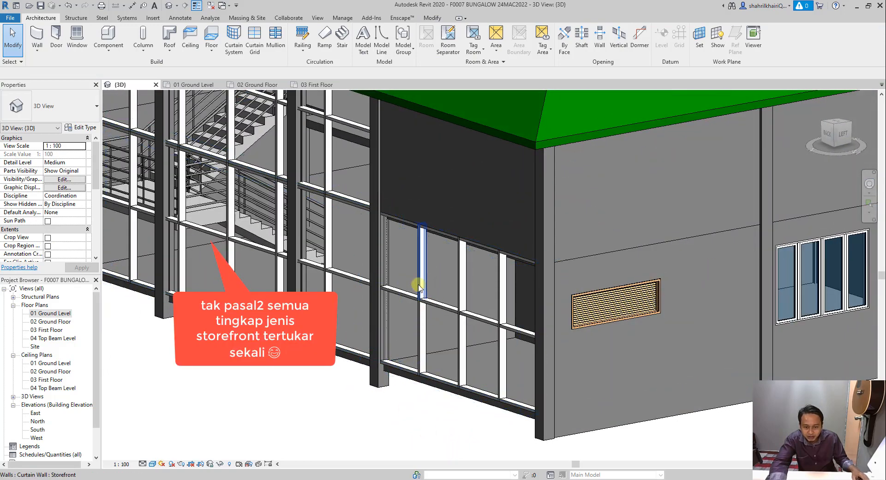
pyautogui.keyDown('shift'); pyautogui.moveTo(440, 319); pyautogui.dragTo(434, 297, button='middle'); pyautogui.keyUp('shift')
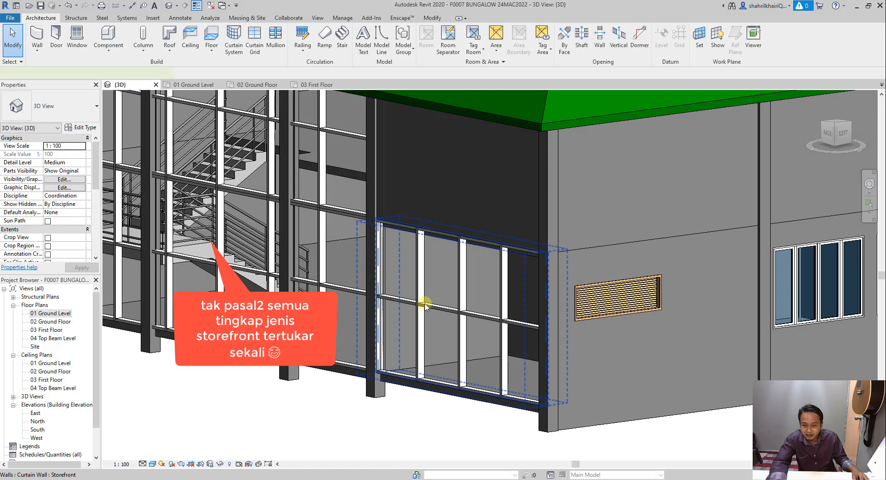
pyautogui.click(425, 307)
pyautogui.scroll(-3, 62, 218)
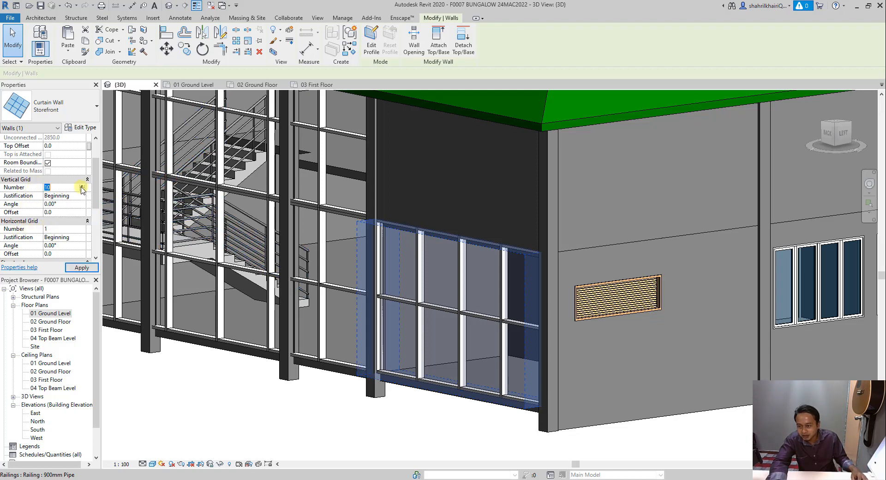
pyautogui.keyDown('shift'); pyautogui.moveTo(383, 318); pyautogui.dragTo(353, 318, button='middle'); pyautogui.keyUp('shift')
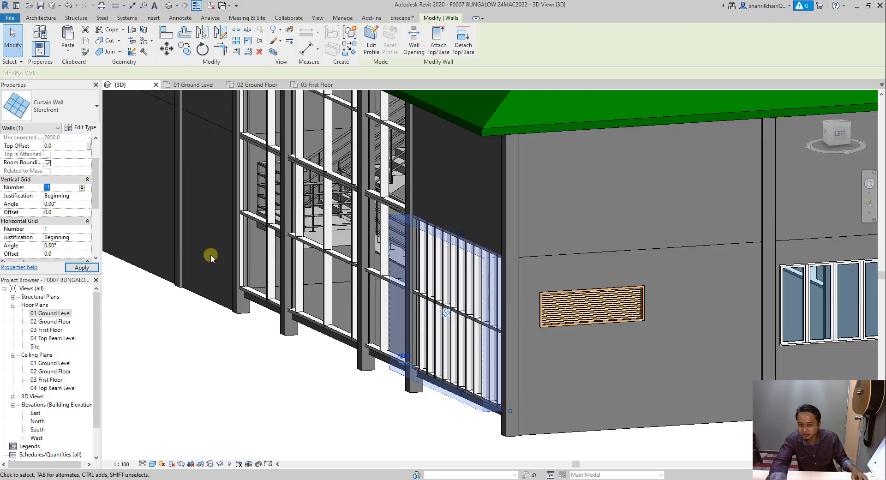
# - Set the same storefront wall's horizontal grid number to 9, deselect it and examine the resulting grille in 3D
pyautogui.keyDown('shift'); pyautogui.moveTo(311, 293); pyautogui.dragTo(416, 286, button='middle'); pyautogui.keyUp('shift')
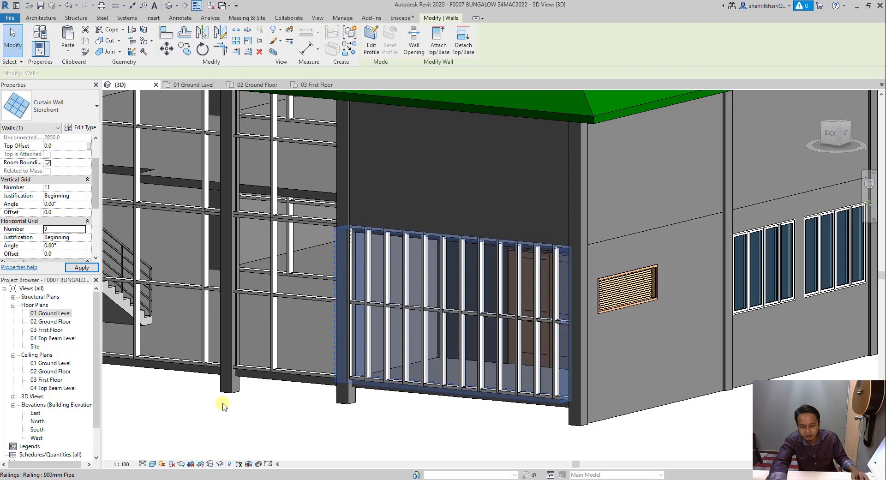
pyautogui.keyDown('shift'); pyautogui.moveTo(407, 381); pyautogui.dragTo(449, 366, button='middle'); pyautogui.keyUp('shift')
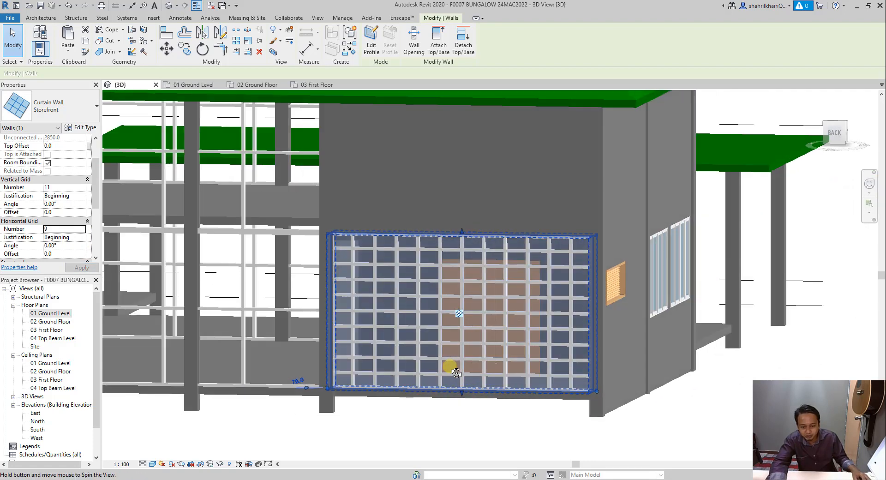
pyautogui.click(506, 428)
pyautogui.keyDown('shift'); pyautogui.moveTo(605, 411); pyautogui.dragTo(538, 417, button='middle'); pyautogui.keyUp('shift')
pyautogui.keyDown('shift'); pyautogui.moveTo(615, 302); pyautogui.dragTo(519, 337, button='middle'); pyautogui.keyUp('shift')
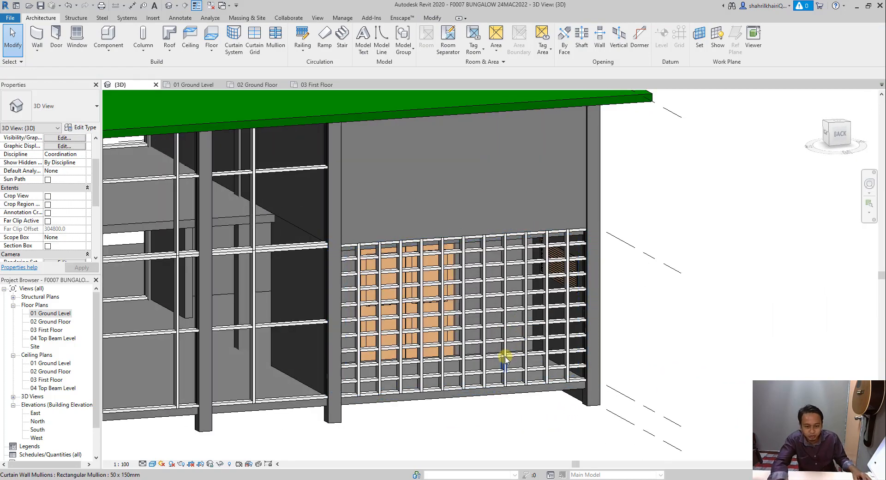
# - Examine the bungalow's exterior and its openings from the left and front sides in 3D
pyautogui.keyDown('shift'); pyautogui.moveTo(512, 356); pyautogui.dragTo(611, 342, button='middle'); pyautogui.keyUp('shift')
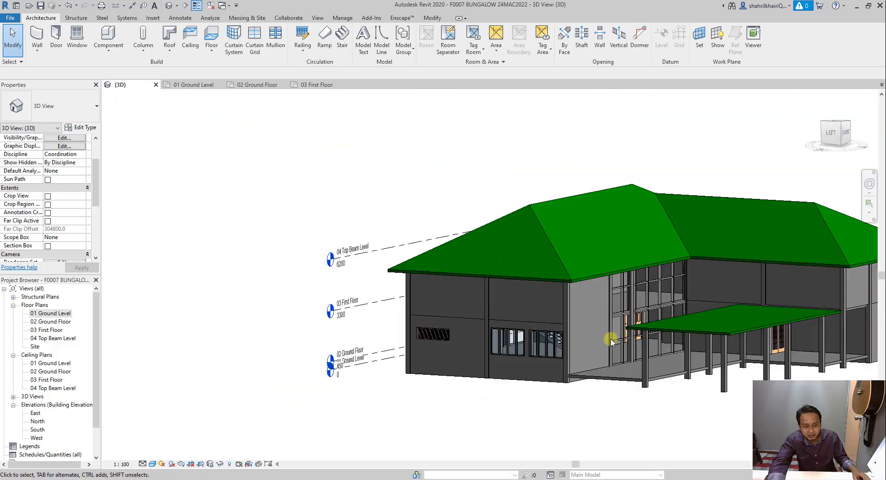
pyautogui.keyDown('shift'); pyautogui.moveTo(433, 300); pyautogui.dragTo(462, 381, button='middle'); pyautogui.keyUp('shift')
pyautogui.scroll(4, 412, 331)
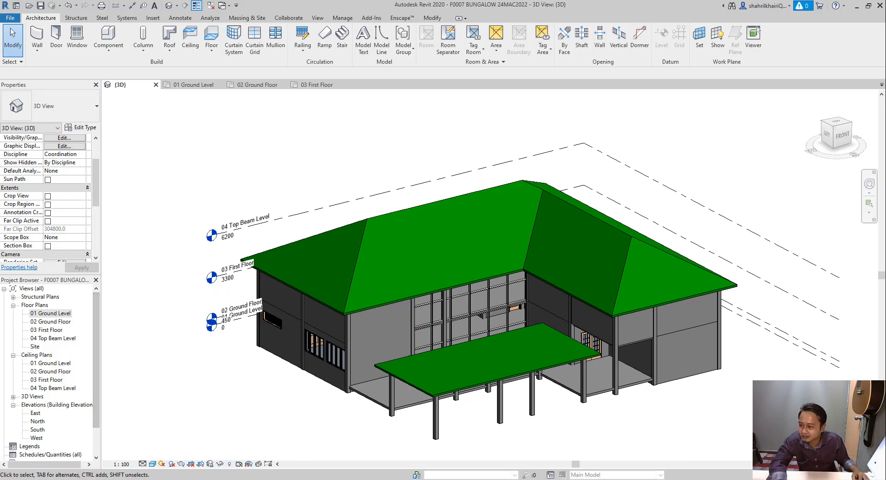
pyautogui.keyDown('shift'); pyautogui.moveTo(558, 366); pyautogui.dragTo(526, 347, button='middle'); pyautogui.keyUp('shift')
pyautogui.scroll(2, 526, 347)
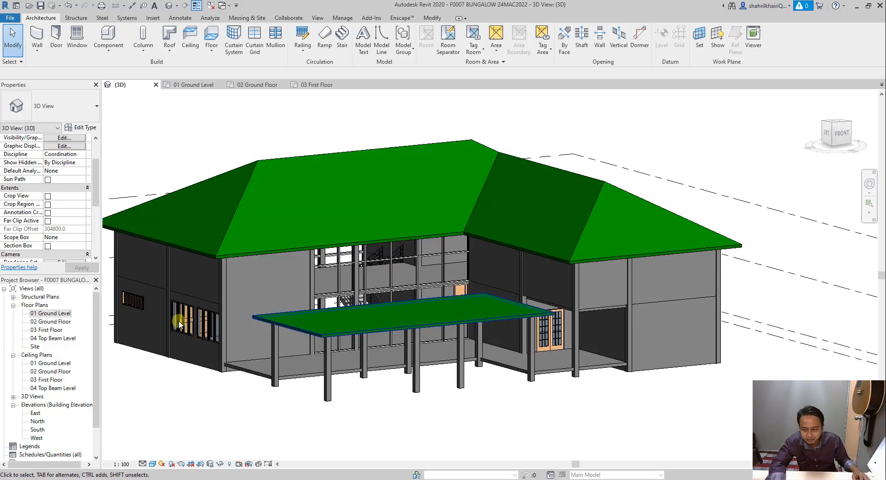
# - On the 01 Ground Level plan, place an M_Window-Casement-Triple-Middle-Transom 2150 x 1500mm window centred in the grid A wall between grids 6 and 7
pyautogui.doubleClick(51, 314)
pyautogui.scroll(-3, 381, 297)
pyautogui.scroll(4, 339, 296)
pyautogui.click(77, 37)
pyautogui.click(60, 106)
pyautogui.scroll(3, 63, 209)
pyautogui.scroll(5, 55, 201)
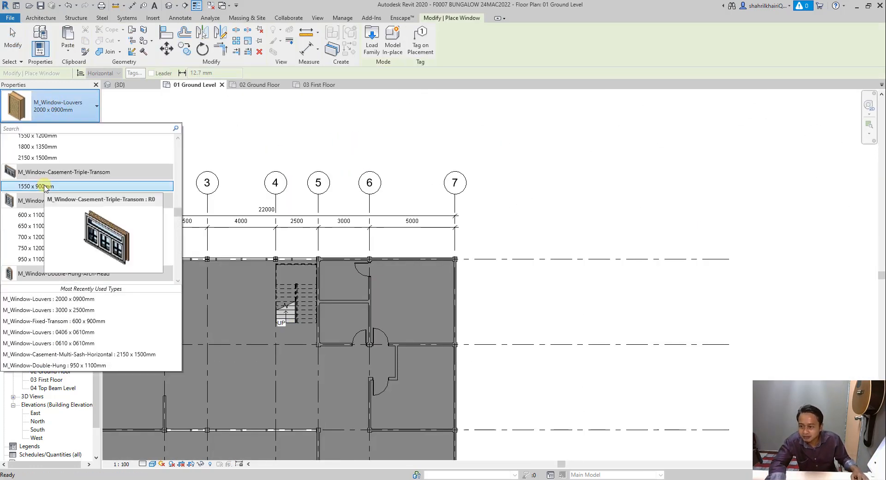
pyautogui.click(40, 217)
pyautogui.scroll(2, 404, 262)
pyautogui.scroll(-2, 412, 259)
pyautogui.scroll(1, 398, 253)
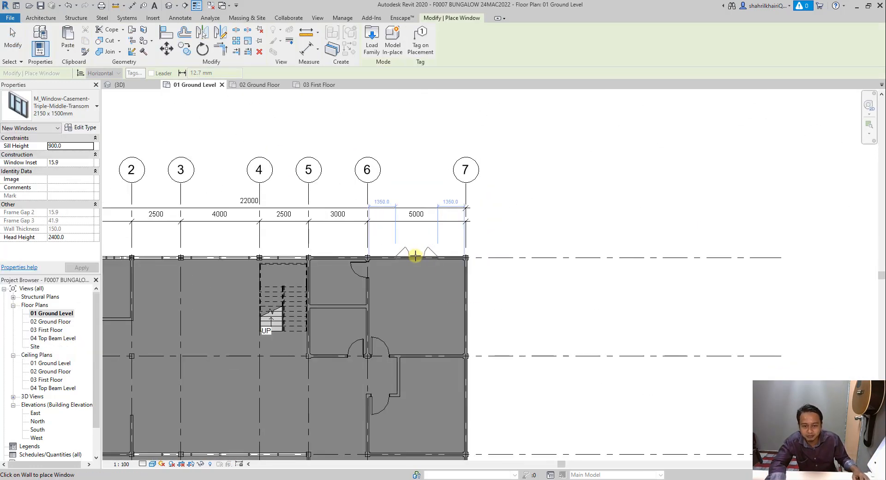
pyautogui.scroll(-3, 415, 256)
pyautogui.scroll(2, 396, 352)
pyautogui.click(60, 106)
pyautogui.scroll(-1, 63, 203)
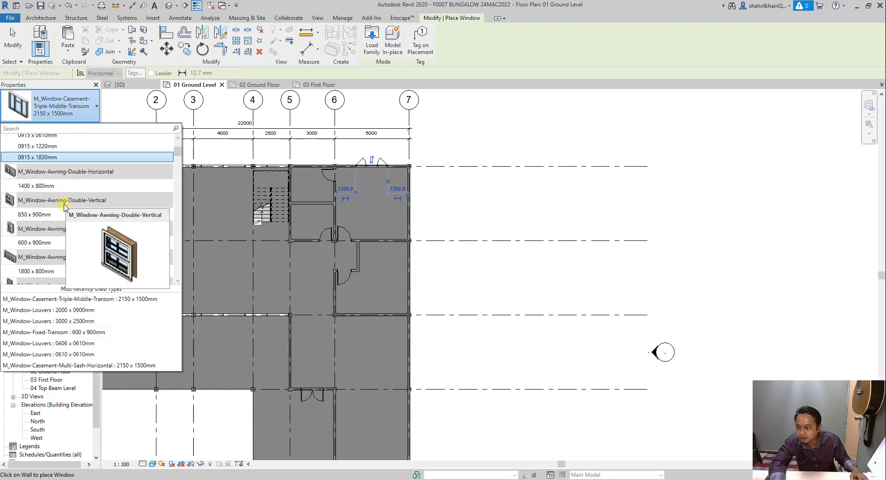
pyautogui.scroll(-5, 46, 240)
pyautogui.click(40, 251)
pyautogui.scroll(2, 418, 284)
pyautogui.scroll(-3, 404, 244)
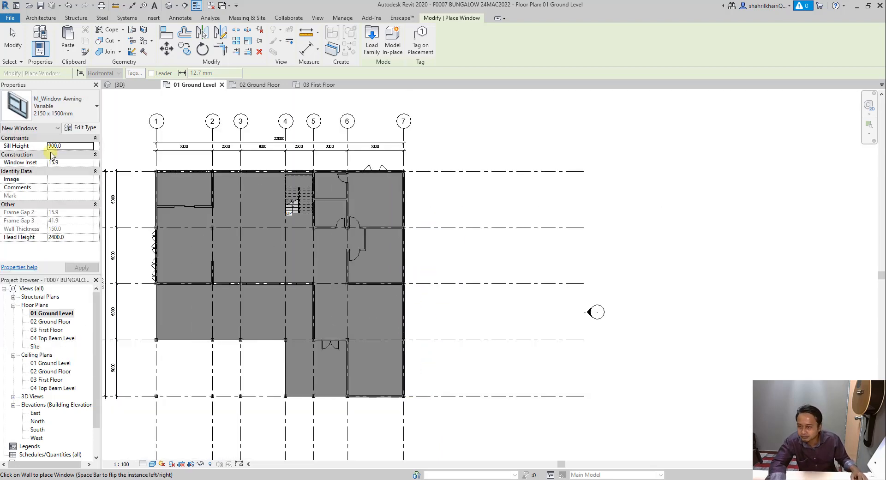
pyautogui.click(60, 106)
pyautogui.scroll(-8, 47, 240)
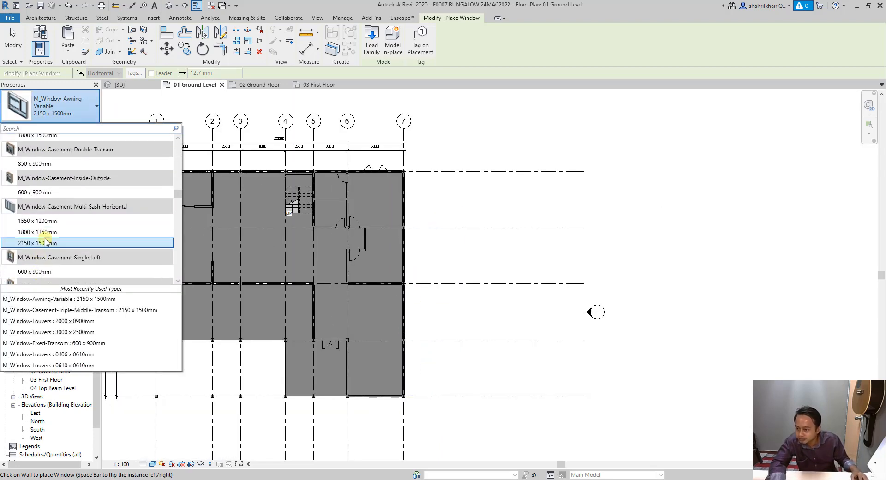
pyautogui.scroll(-3, 47, 240)
pyautogui.click(43, 253)
pyautogui.scroll(5, 406, 190)
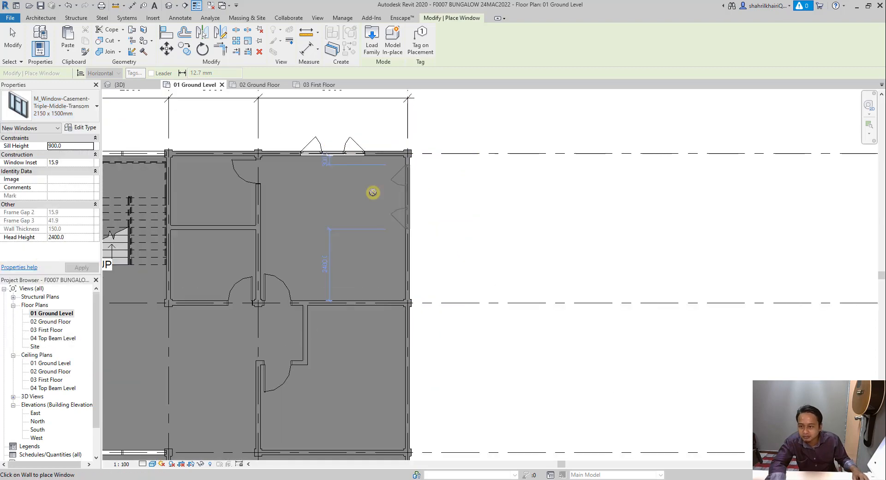
# - Place three M_Window-Casement-Double-Sash-Variable 2150 x 1500mm windows in the grid 7 wall, one between grids A and B and two between B and C
pyautogui.click(60, 106)
pyautogui.scroll(-1, 55, 204)
pyautogui.scroll(5, 64, 212)
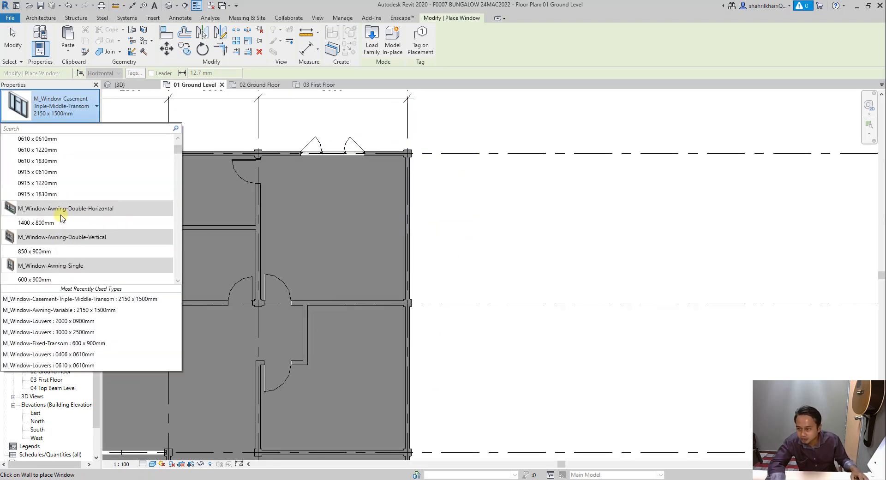
pyautogui.scroll(-8, 46, 252)
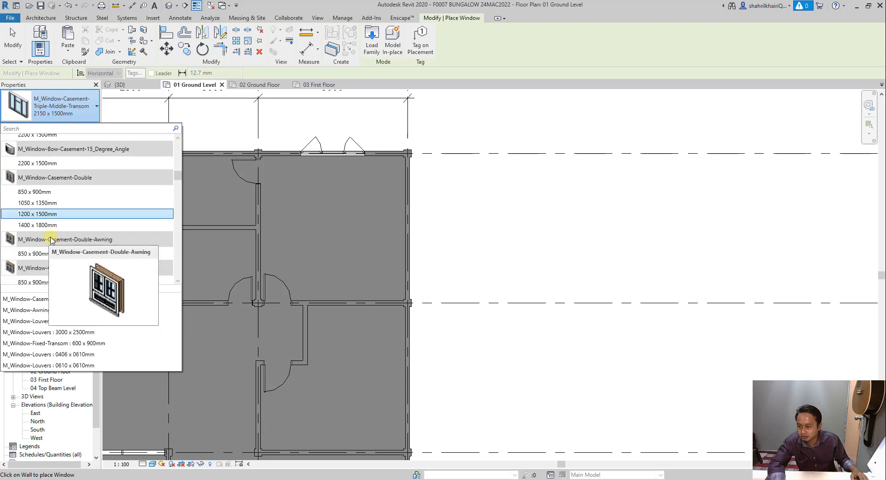
pyautogui.click(47, 258)
pyautogui.scroll(2, 410, 193)
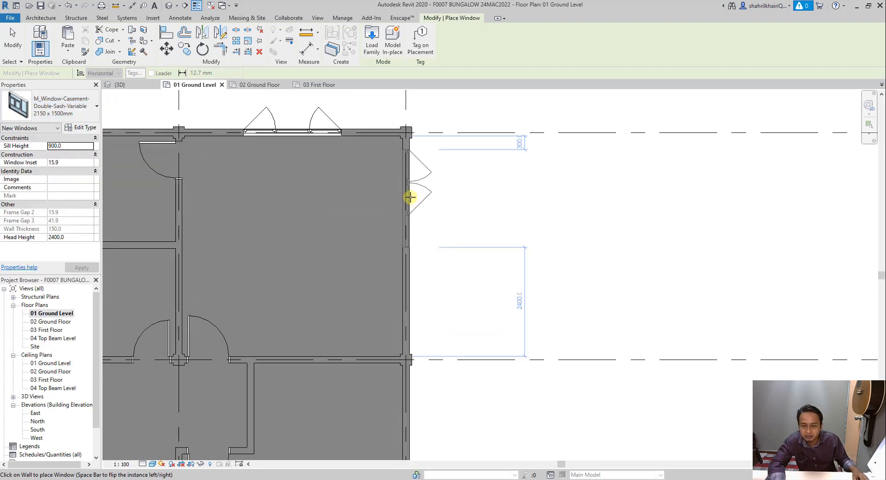
pyautogui.click(407, 301)
pyautogui.scroll(-1, 419, 420)
pyautogui.moveTo(419, 419); pyautogui.dragTo(403, 307, button='middle')
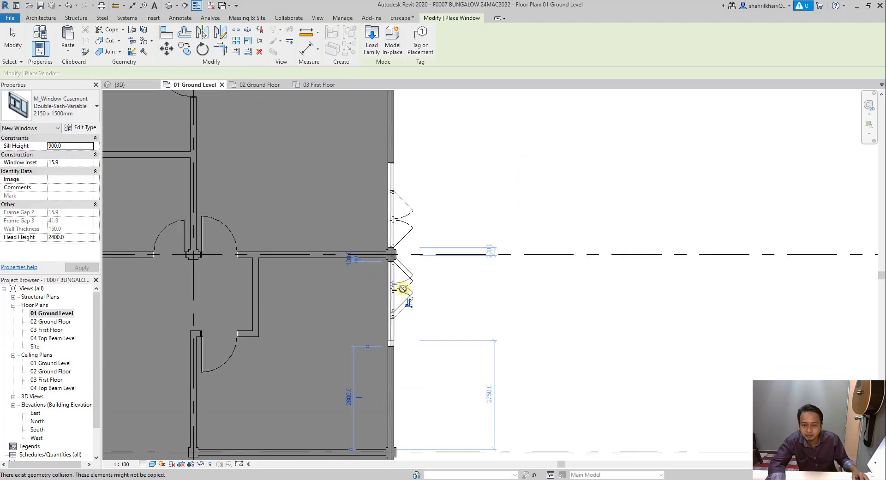
pyautogui.scroll(-3, 402, 289)
pyautogui.scroll(2, 420, 306)
pyautogui.scroll(-3, 409, 279)
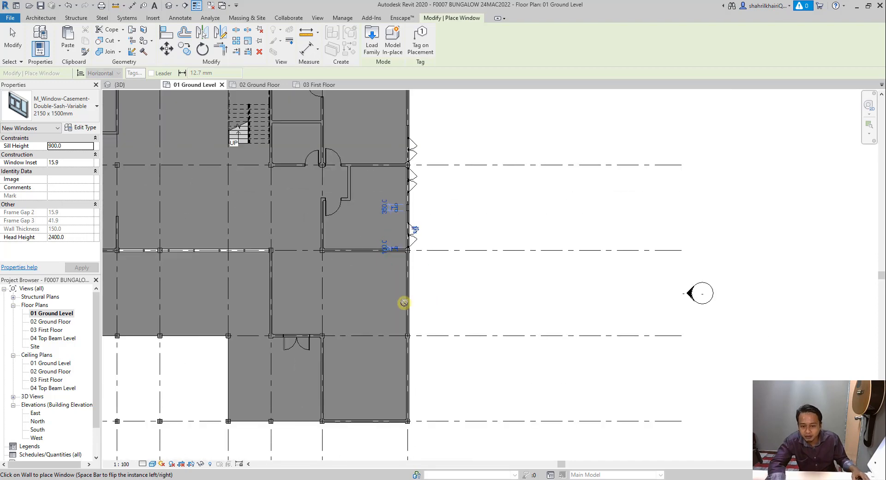
# - Place two mirrored M_Window-Casement-Double-Sidelight 1800 x 1500mm windows in the grid 7 wall between grids C and D
pyautogui.click(97, 105)
pyautogui.click(59, 235)
pyautogui.scroll(3, 409, 293)
pyautogui.scroll(2, 407, 252)
pyautogui.press('space')
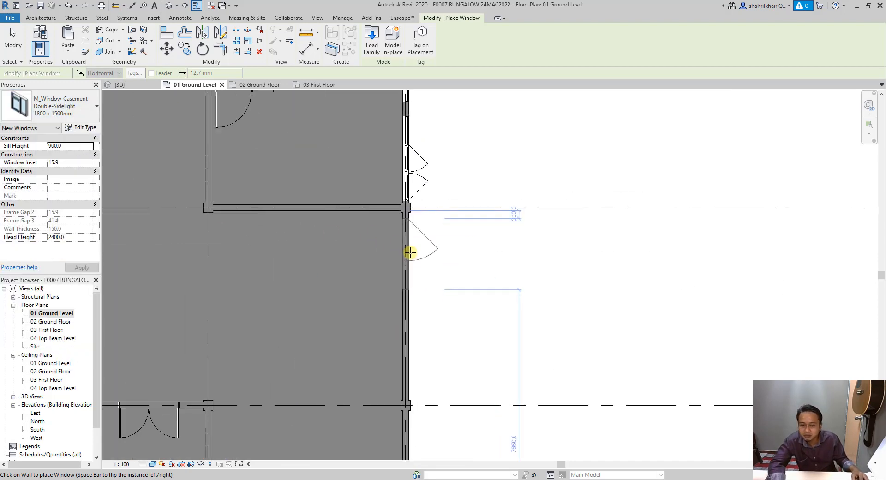
pyautogui.click(410, 252)
pyautogui.scroll(-4, 411, 242)
pyautogui.scroll(6, 410, 302)
pyautogui.press('space')
pyautogui.click(409, 304)
pyautogui.scroll(-7, 439, 255)
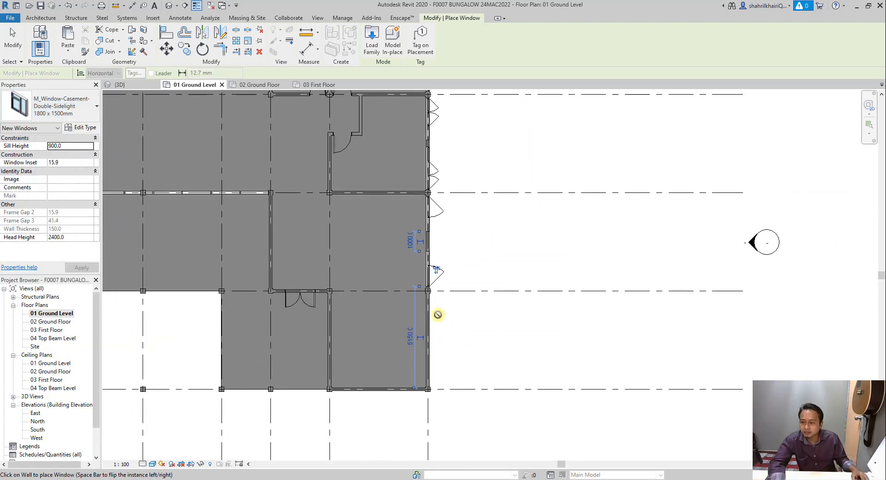
# - Change the ground-floor wall on grid 6 between grids D and E to a curtain wall type
pyautogui.press('Escape')
pyautogui.press('Escape')
pyautogui.click(328, 364)
pyautogui.click(69, 106)
pyautogui.scroll(-5, 48, 286)
pyautogui.click(43, 304)
pyautogui.click(718, 469)
# - Change the ground-floor wall on grid E between grids 6 and 7 to a curtain wall type
pyautogui.scroll(3, 442, 316)
pyautogui.click(422, 297)
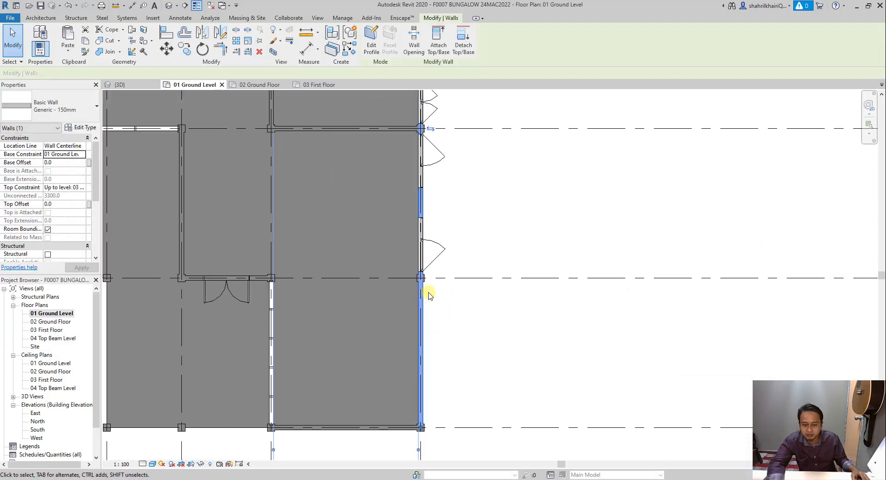
pyautogui.scroll(-3, 423, 308)
pyautogui.scroll(1, 353, 385)
pyautogui.click(356, 386)
pyautogui.click(65, 107)
pyautogui.scroll(-5, 47, 226)
pyautogui.click(37, 303)
pyautogui.click(719, 469)
# - Place an M_Window-Casement-Triple-Side-Transom 2150 x 1500mm window centred in the grid 7 wall between grids D and E, and check the model in 3D
pyautogui.click(68, 40)
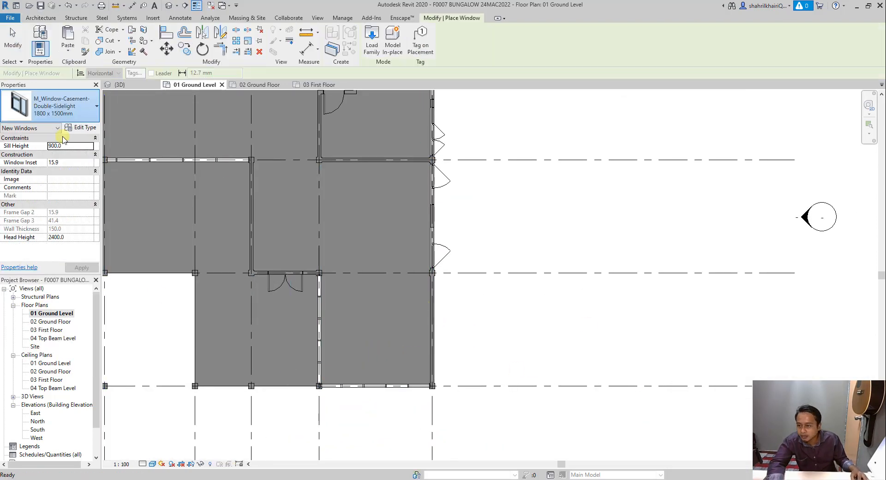
pyautogui.click(50, 106)
pyautogui.click(69, 253)
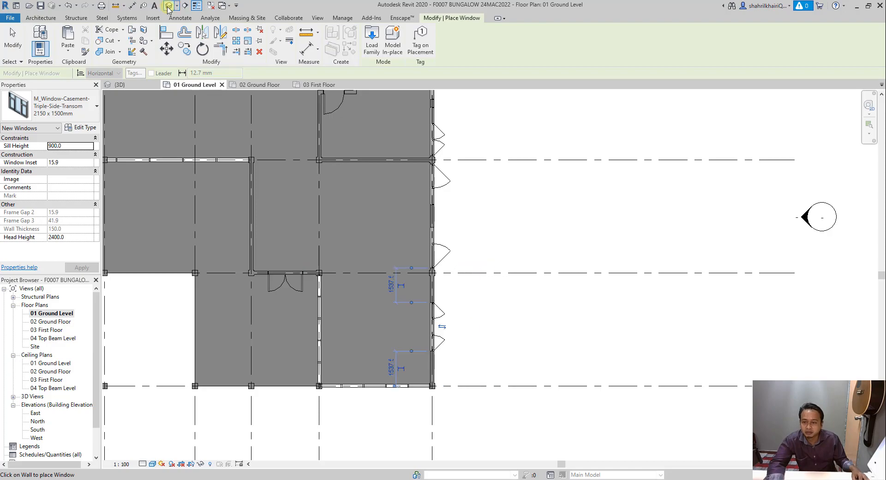
pyautogui.click(169, 7)
pyautogui.click(485, 347)
pyautogui.keyDown('shift'); pyautogui.moveTo(268, 280); pyautogui.dragTo(448, 295, button='middle'); pyautogui.keyUp('shift')
# - On the 03 First Floor plan, place an M_Door-Interior-Single-1_Panel-Wood door in the grid 6 wall just below grid A
pyautogui.hotkey('ctrl', 'Tab')
pyautogui.moveTo(402, 321); pyautogui.dragTo(320, 316, button='middle')
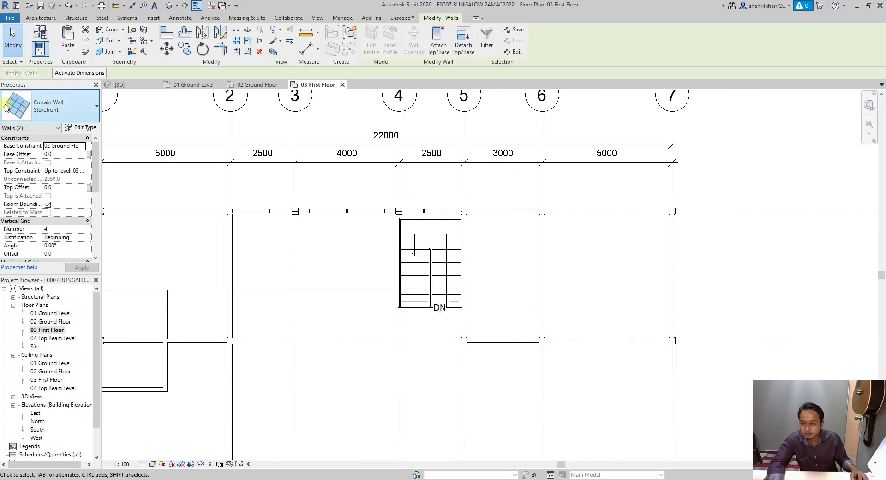
pyautogui.click(41, 18)
pyautogui.click(50, 38)
pyautogui.click(65, 106)
pyautogui.scroll(4, 63, 203)
pyautogui.scroll(-3, 60, 231)
pyautogui.click(62, 212)
pyautogui.scroll(1, 538, 241)
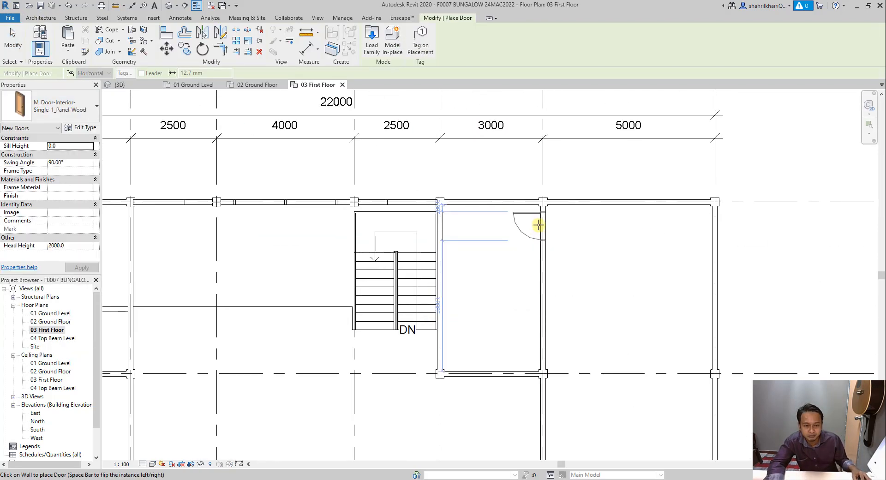
pyautogui.click(538, 223)
pyautogui.scroll(-1, 515, 234)
pyautogui.press('Escape')
pyautogui.press('Escape')
pyautogui.scroll(-3, 549, 237)
# - Try the M_Door-Interior-Double-Sliding-2_Panel-Wood type in the grid 6 wall below grid B and look through the other loaded door types
pyautogui.click(65, 111)
pyautogui.click(50, 38)
pyautogui.click(65, 107)
pyautogui.click(62, 163)
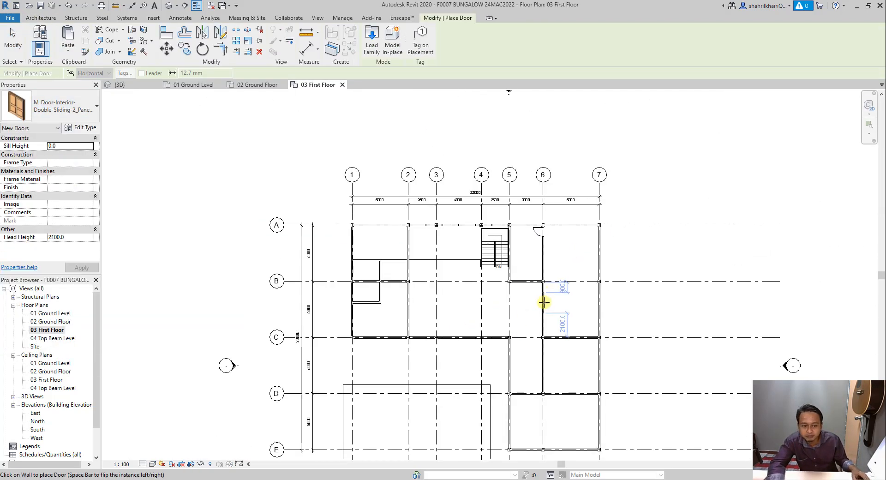
pyautogui.scroll(3, 544, 299)
pyautogui.click(66, 107)
pyautogui.scroll(-8, 68, 196)
pyautogui.scroll(10, 67, 201)
pyautogui.scroll(6, 60, 180)
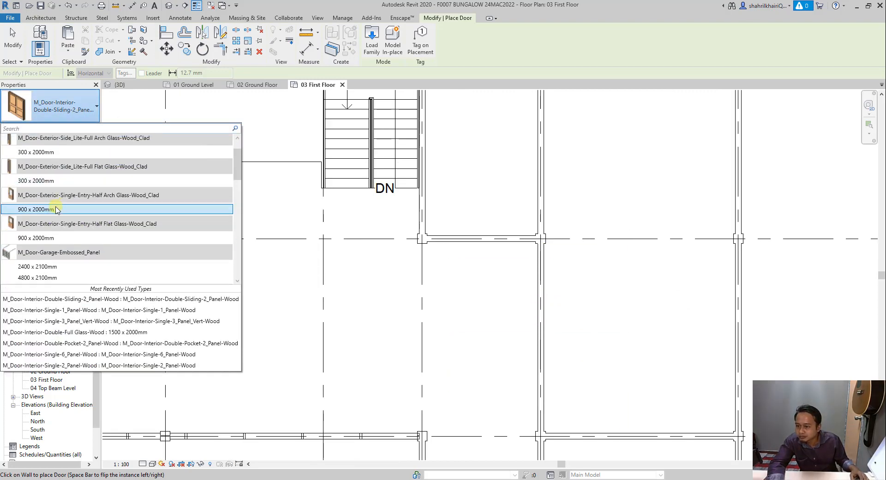
# - Try to load another door family from the Doors folder of the Malaysia library
pyautogui.click(371, 45)
pyautogui.click(559, 150)
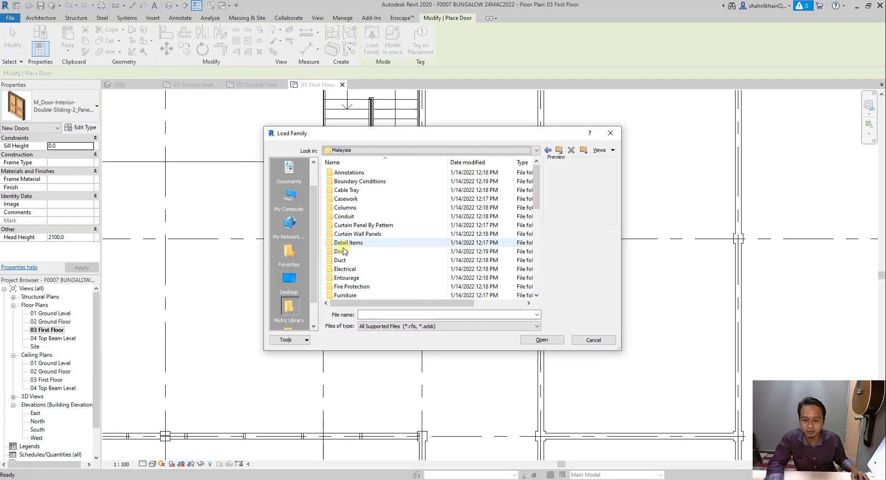
pyautogui.doubleClick(341, 251)
pyautogui.doubleClick(348, 181)
pyautogui.click(380, 234)
pyautogui.click(380, 252)
pyautogui.click(541, 340)
pyautogui.click(531, 292)
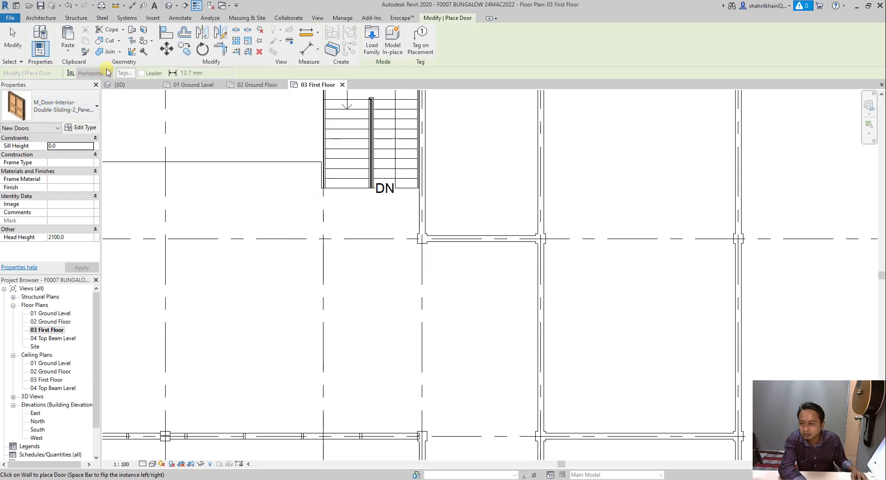
# - Preview the door families in the library's Residential doors folder and try to load one of them
pyautogui.click(372, 44)
pyautogui.click(559, 151)
pyautogui.doubleClick(341, 252)
pyautogui.doubleClick(356, 191)
pyautogui.click(404, 268)
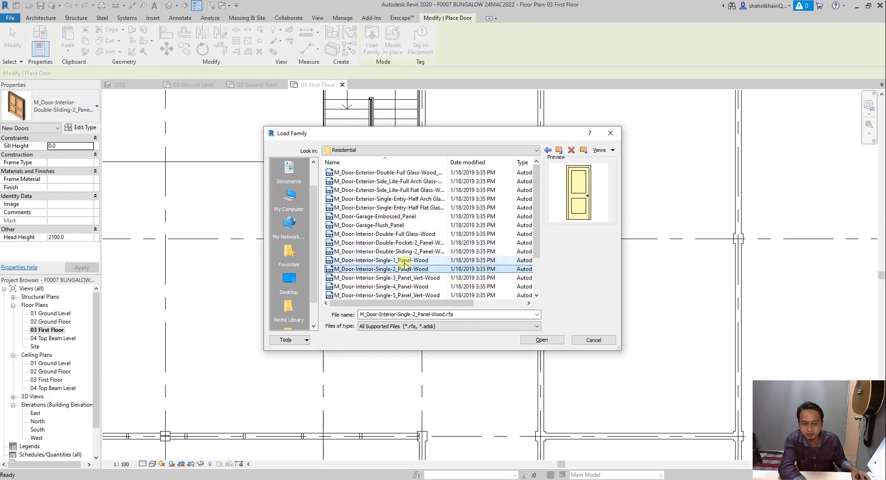
pyautogui.scroll(-2, 406, 267)
pyautogui.click(482, 269)
pyautogui.click(416, 199)
pyautogui.click(414, 208)
pyautogui.click(411, 199)
pyautogui.click(541, 341)
pyautogui.click(482, 291)
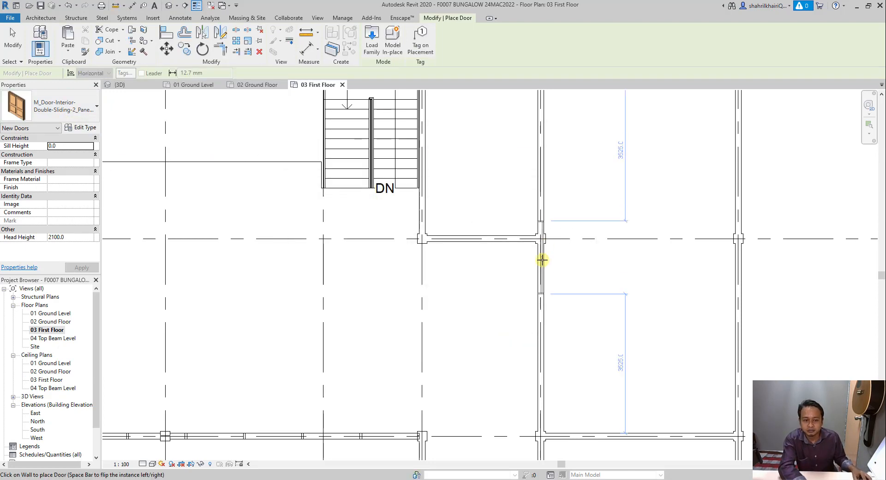
# - Place an M_Door-Interior-Single-5_Panel_Vert-Wood door in the first-floor grid 6 wall just above grid C, swinging into the room beside grid 7
pyautogui.click(76, 109)
pyautogui.click(63, 221)
pyautogui.click(97, 111)
pyautogui.scroll(-1, 69, 194)
pyautogui.scroll(5, 69, 193)
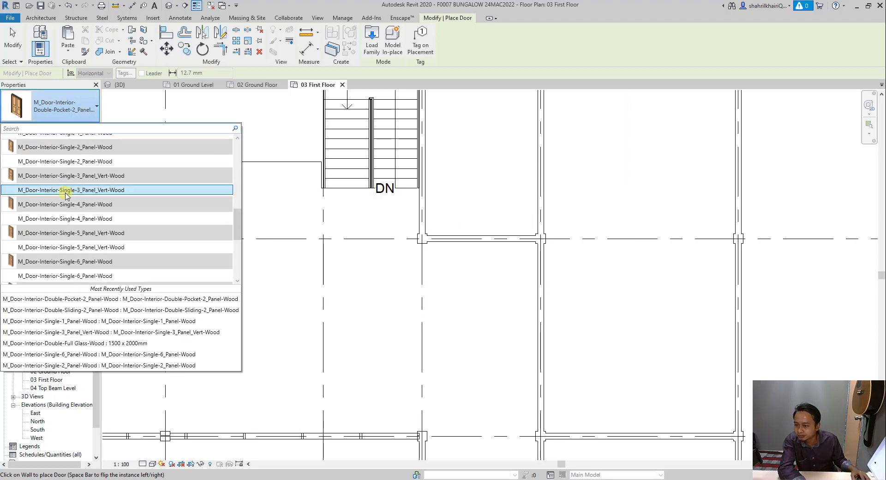
pyautogui.scroll(-10, 44, 231)
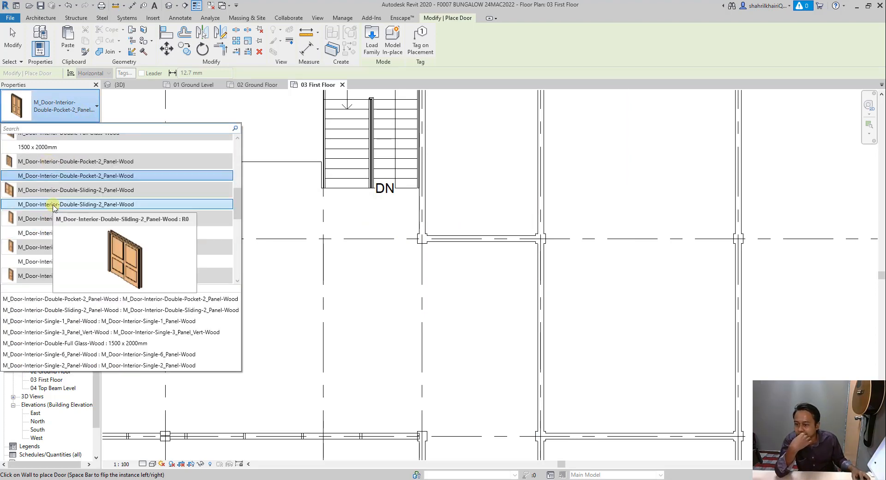
pyautogui.scroll(3, 43, 232)
pyautogui.click(42, 234)
pyautogui.scroll(-5, 544, 273)
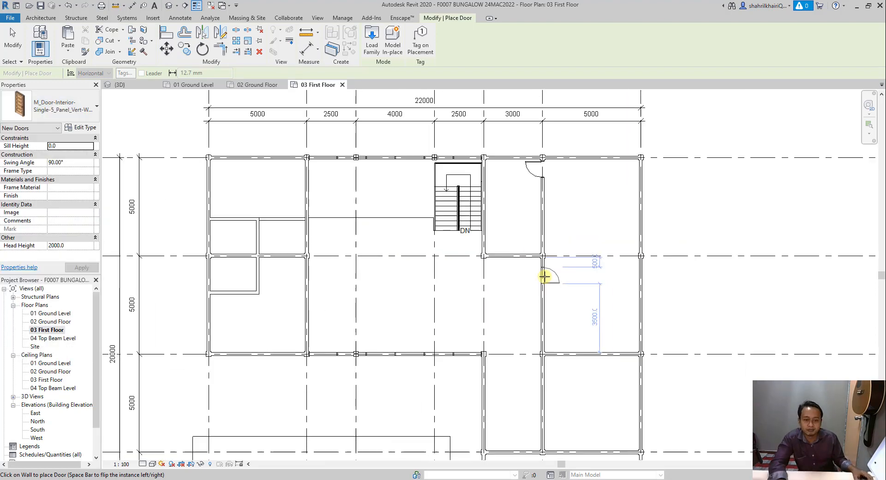
pyautogui.scroll(2, 545, 335)
pyautogui.scroll(-1, 546, 334)
pyautogui.scroll(3, 546, 334)
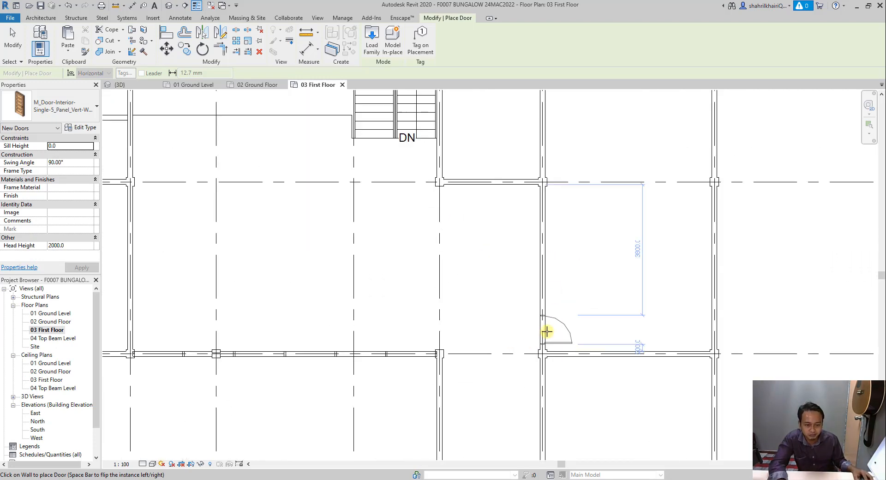
# - Widen the new five-panel door through its type properties and mirror it across the grid C wall
pyautogui.click(81, 128)
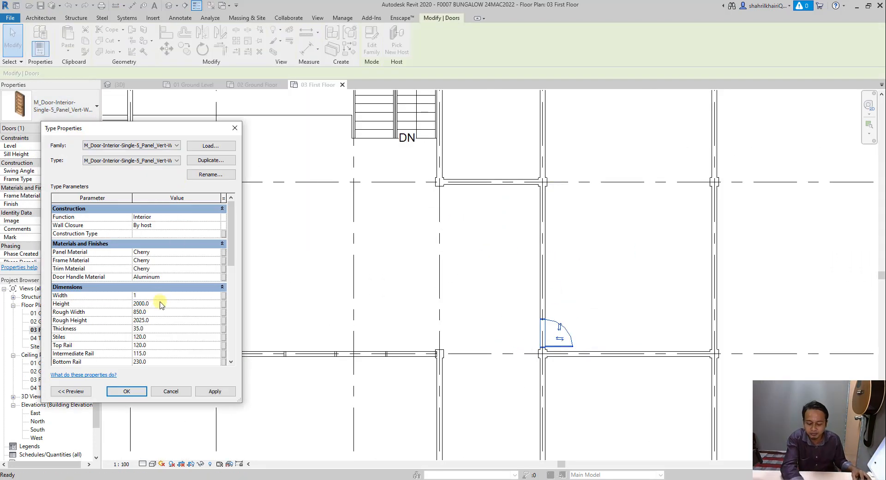
pyautogui.click(171, 392)
pyautogui.click(469, 321)
pyautogui.scroll(-4, 495, 356)
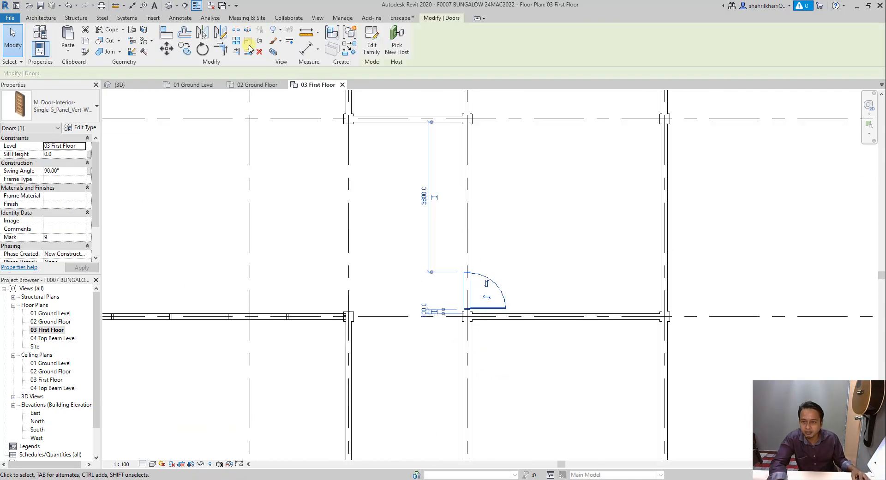
pyautogui.scroll(-5, 543, 310)
pyautogui.click(490, 349)
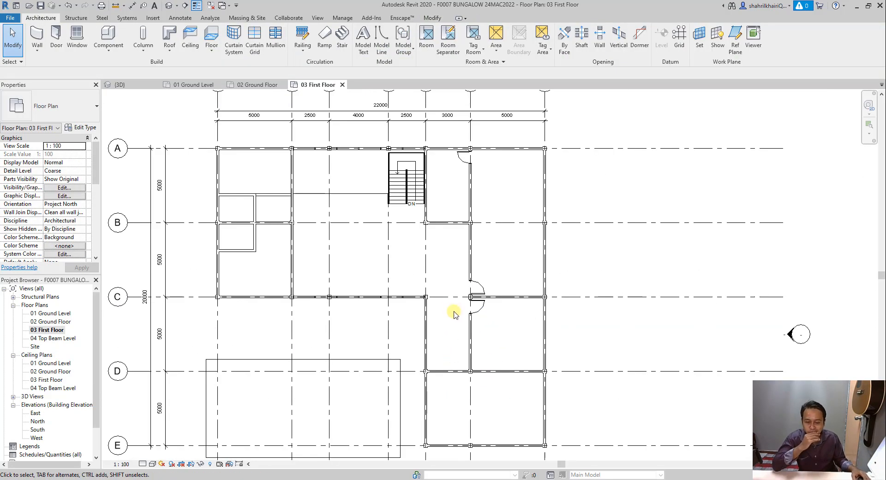
# - Place an M_Door-Interior-Double-Full Glass-Wood 1500 x 2000mm door in the first-floor grid D wall, centred between grids 5 and 6
pyautogui.press('d')
pyautogui.press('r')
pyautogui.click(65, 106)
pyautogui.click(69, 223)
pyautogui.scroll(4, 449, 372)
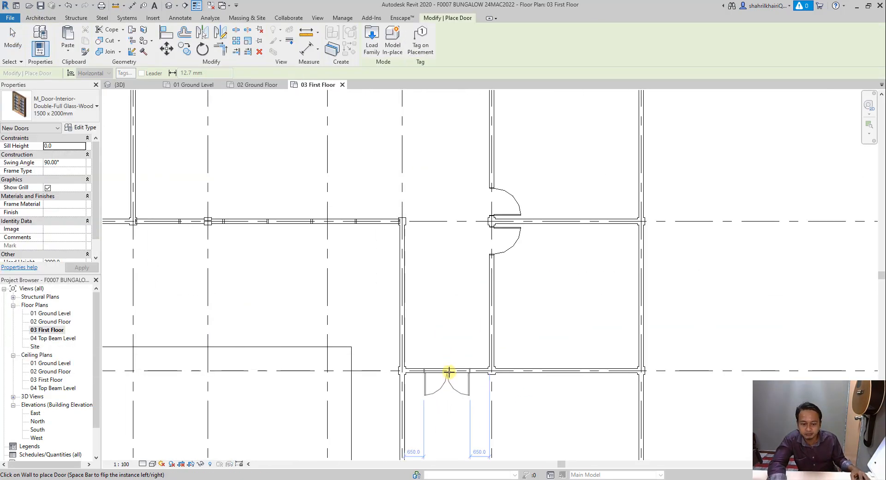
pyautogui.scroll(-5, 301, 317)
pyautogui.press('Escape')
# - Delete the short partition wall between the small room above grid B and the grid 2 wall
pyautogui.click(302, 192)
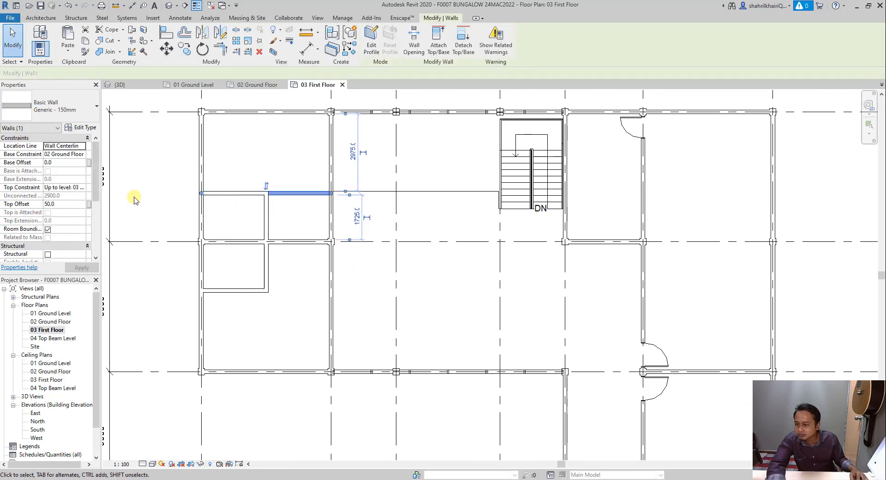
pyautogui.press('Delete')
pyautogui.scroll(-2, 314, 281)
pyautogui.scroll(-2, 261, 226)
# - Place M_Door-Interior-Single-1_Panel-Wood doors in the small rooms above and below grid B, swinging into those rooms
pyautogui.press('d')
pyautogui.press('r')
pyautogui.click(65, 106)
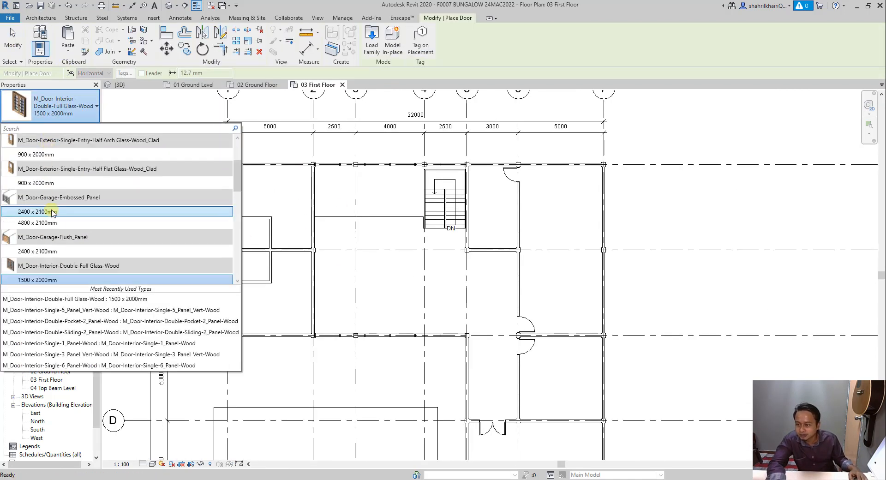
pyautogui.scroll(-2, 53, 212)
pyautogui.click(53, 221)
pyautogui.scroll(2, 270, 238)
pyautogui.scroll(2, 270, 239)
pyautogui.click(267, 281)
pyautogui.scroll(-4, 313, 265)
# - Place an M_Door-Interior-Single-3_Panel_Vert-Wood door in the grid 2 wall just above grid B, swinging into the bedroom
pyautogui.click(64, 106)
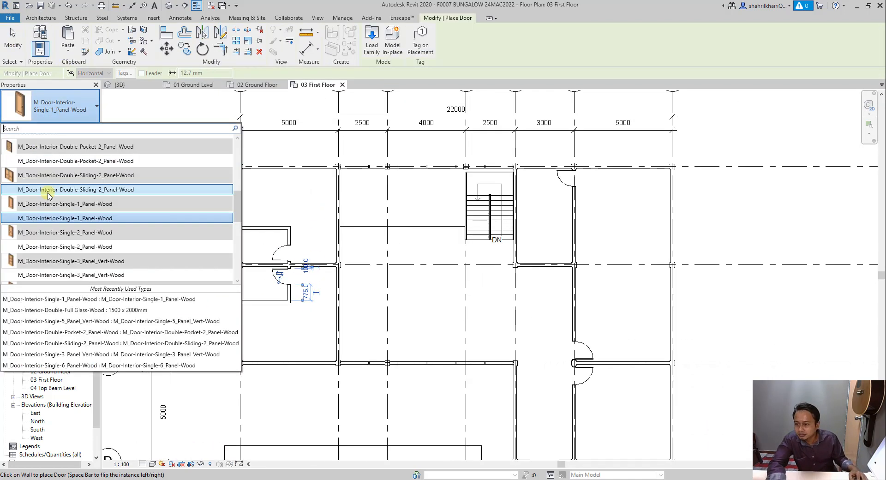
pyautogui.scroll(-3, 50, 194)
pyautogui.click(51, 208)
pyautogui.scroll(3, 331, 237)
pyautogui.click(331, 275)
pyautogui.press('Escape')
pyautogui.press('Escape')
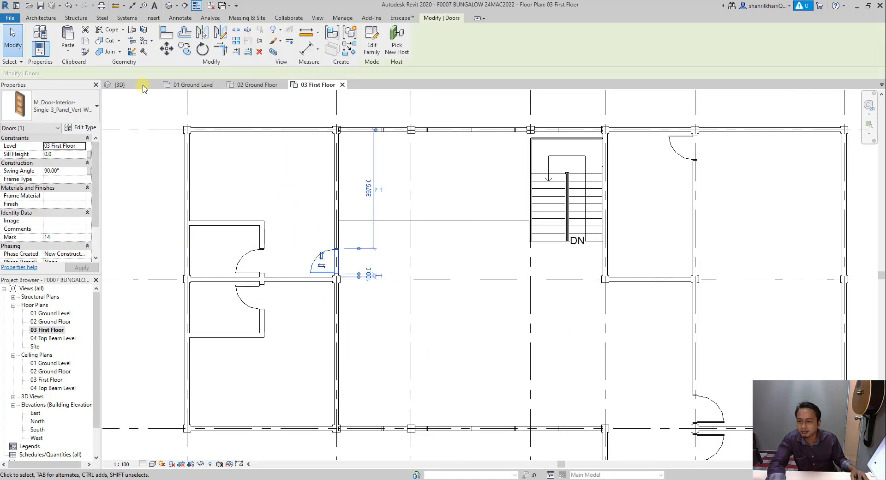
# - Widen the new three-panel door through its type properties and mirror it across the grid B wall
pyautogui.click(81, 128)
pyautogui.click(190, 392)
pyautogui.click(368, 276)
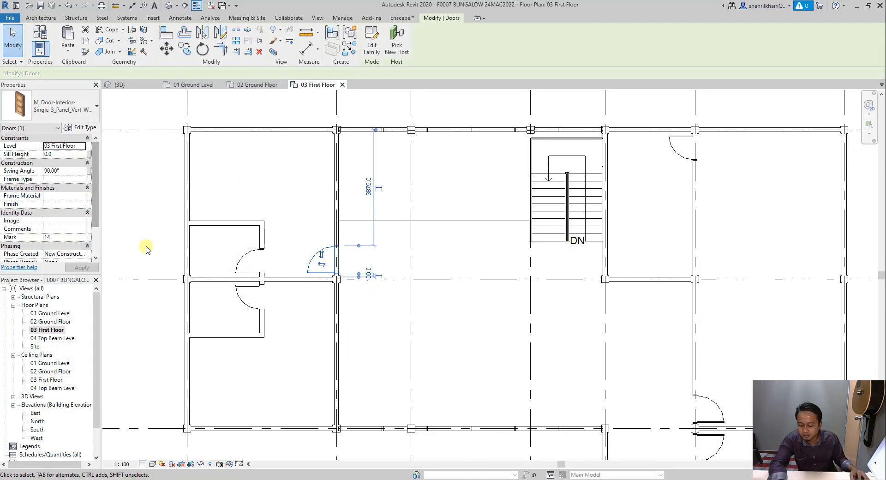
pyautogui.click(220, 34)
pyautogui.scroll(3, 317, 279)
pyautogui.click(339, 280)
pyautogui.click(417, 279)
pyautogui.press('space')
pyautogui.press('Escape')
pyautogui.moveTo(328, 333); pyautogui.dragTo(323, 270, button='middle')
pyautogui.scroll(-5, 322, 270)
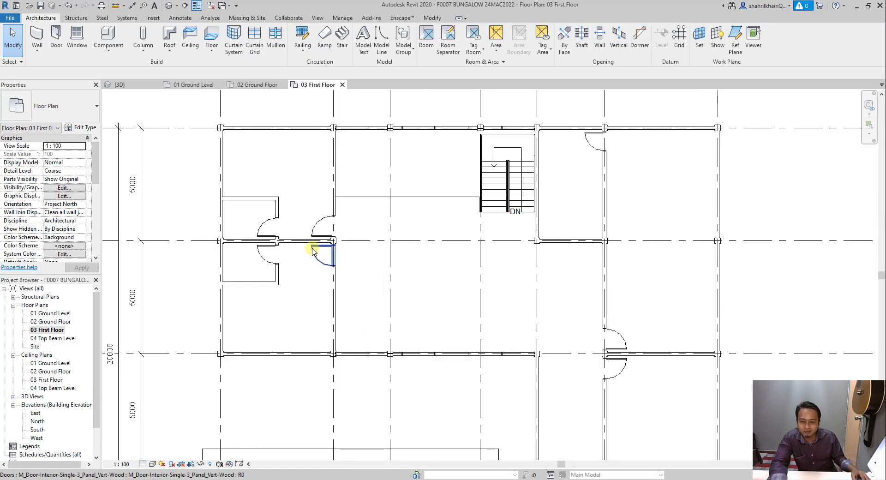
# - Flip the hinge sides of the two small-room doors and move them to the wall ends away from grid B
pyautogui.click(268, 221)
pyautogui.scroll(3, 268, 222)
pyautogui.press('space')
pyautogui.moveTo(277, 217); pyautogui.dragTo(277, 188)
pyautogui.moveTo(264, 304); pyautogui.dragTo(264, 337)
pyautogui.click(483, 353)
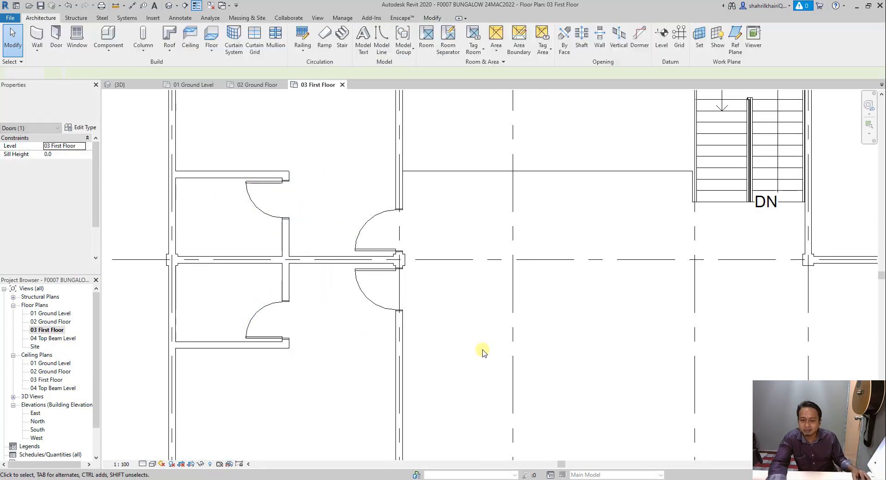
pyautogui.scroll(-5, 341, 295)
pyautogui.scroll(1, 517, 314)
pyautogui.moveTo(519, 315); pyautogui.dragTo(491, 290, button='middle')
pyautogui.scroll(-3, 363, 250)
pyautogui.click(80, 40)
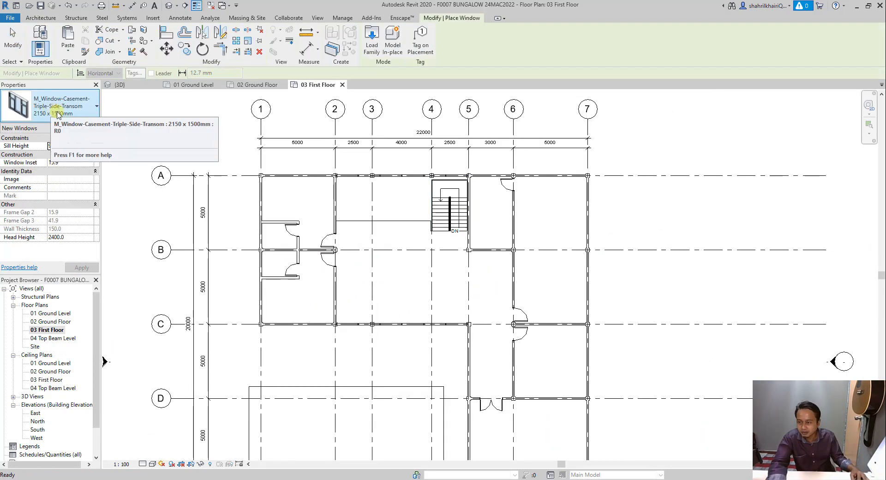
pyautogui.press('Escape')
pyautogui.moveTo(572, 442); pyautogui.dragTo(541, 385, button='middle')
pyautogui.scroll(1, 541, 385)
# - Open the 3D view and examine the type choices for the two ground-floor Storefront curtain walls at the front corner
pyautogui.click(170, 6)
pyautogui.scroll(5, 378, 344)
pyautogui.click(318, 340)
pyautogui.scroll(-1, 316, 338)
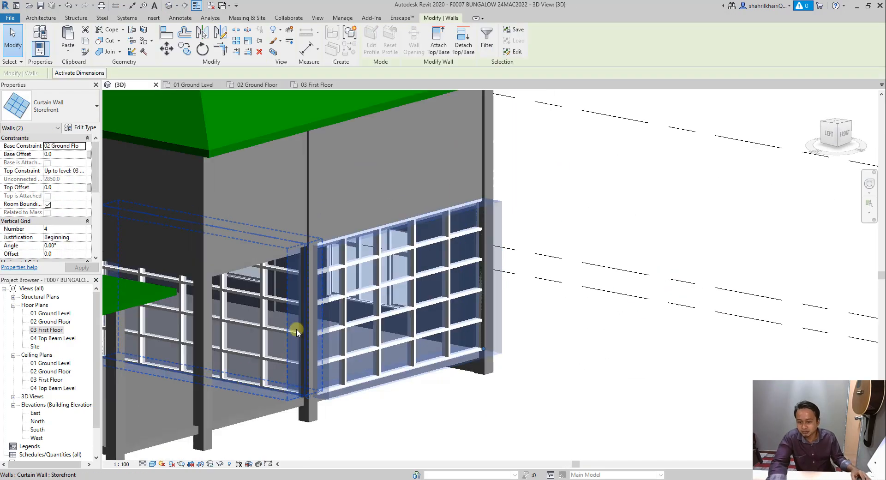
pyautogui.keyDown('ctrl'); pyautogui.click(297, 330); pyautogui.keyUp('ctrl')
pyautogui.click(60, 106)
pyautogui.scroll(-4, 415, 295)
# - Examine the latticed ground-floor curtain wall and the stair-hall glazing at the back of the house
pyautogui.keyDown('shift'); pyautogui.moveTo(517, 295); pyautogui.dragTo(603, 289, button='middle'); pyautogui.keyUp('shift')
pyautogui.scroll(2, 365, 314)
pyautogui.keyDown('shift'); pyautogui.moveTo(353, 314); pyautogui.dragTo(334, 316, button='middle'); pyautogui.keyUp('shift')
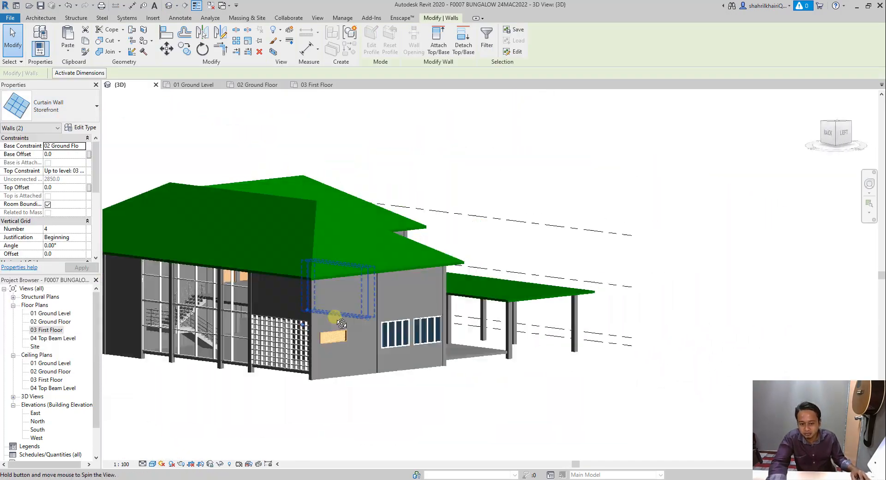
pyautogui.scroll(2, 210, 311)
pyautogui.keyDown('shift'); pyautogui.moveTo(207, 310); pyautogui.dragTo(281, 323, button='middle'); pyautogui.keyUp('shift')
pyautogui.scroll(2, 390, 361)
pyautogui.scroll(-1, 390, 362)
pyautogui.click(601, 372)
pyautogui.click(82, 115)
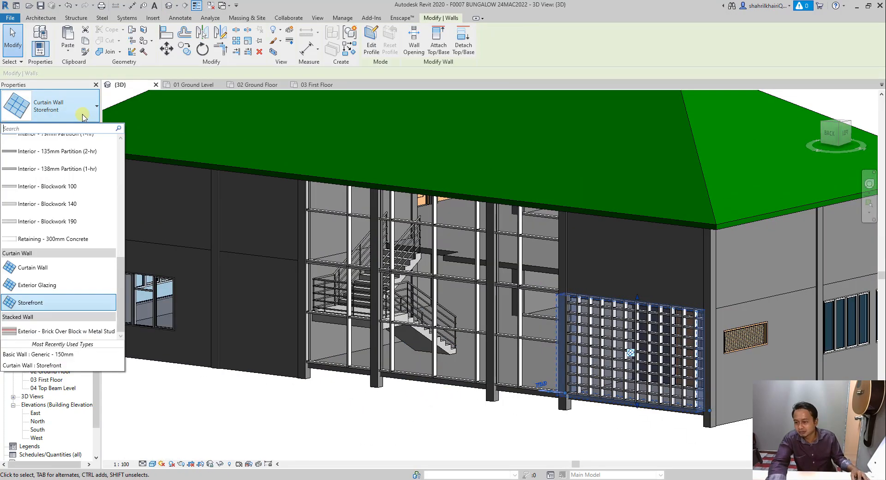
pyautogui.press('Escape')
pyautogui.press('Escape')
pyautogui.click(427, 324)
pyautogui.press('Escape')
# - Give the rear stair-hall curtain walls a duplicated type, Storefront 2, with System Panel : Glazed and Fixed Distance layouts for both grids
pyautogui.click(312, 214)
pyautogui.keyDown('ctrl'); pyautogui.click(312, 288); pyautogui.keyUp('ctrl')
pyautogui.click(81, 127)
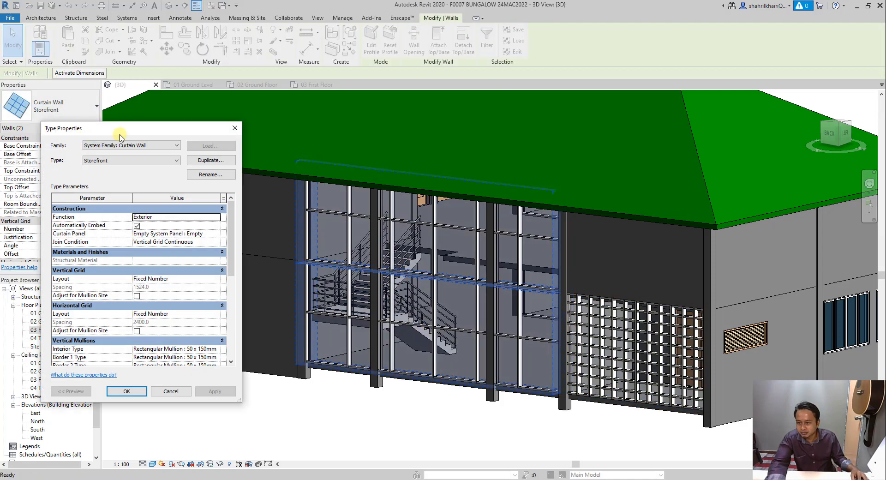
pyautogui.click(193, 256)
pyautogui.click(127, 391)
pyautogui.click(65, 106)
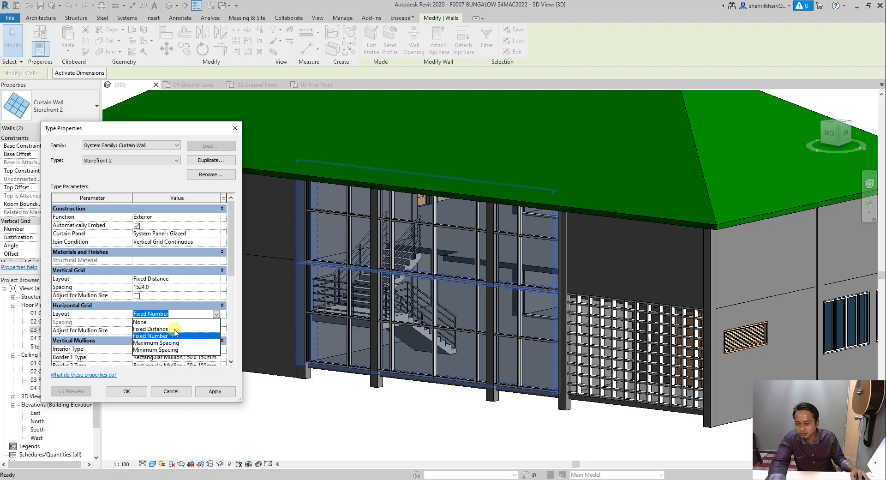
pyautogui.click(171, 329)
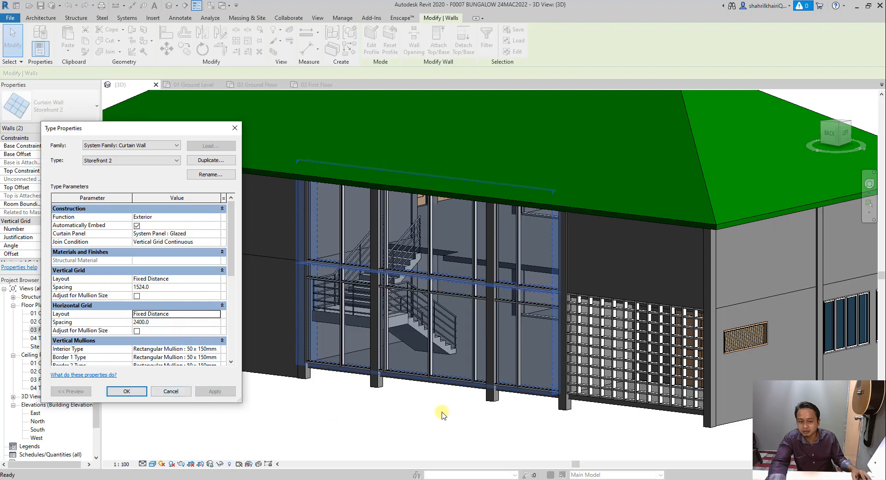
pyautogui.click(138, 392)
# - Change the ground-floor and first-floor curtain walls on the front facade behind the porch to Storefront 2
pyautogui.keyDown('shift'); pyautogui.moveTo(438, 412); pyautogui.dragTo(352, 358, button='middle'); pyautogui.keyUp('shift')
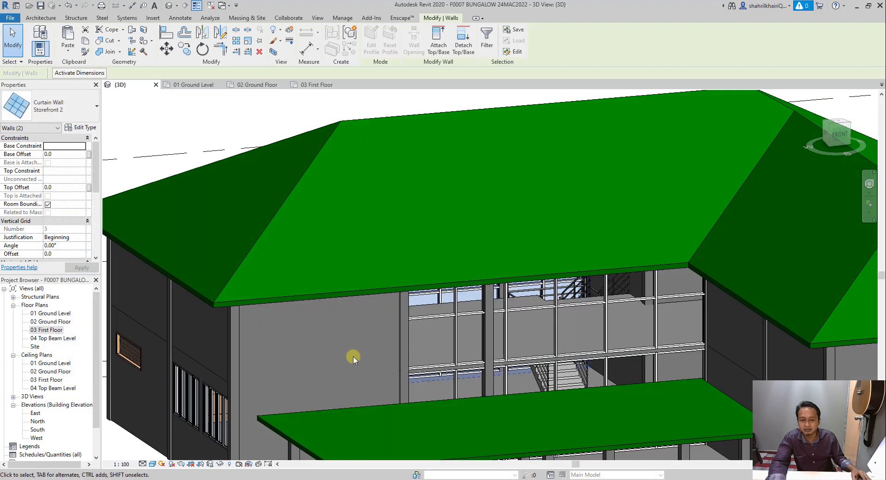
pyautogui.scroll(-2, 352, 358)
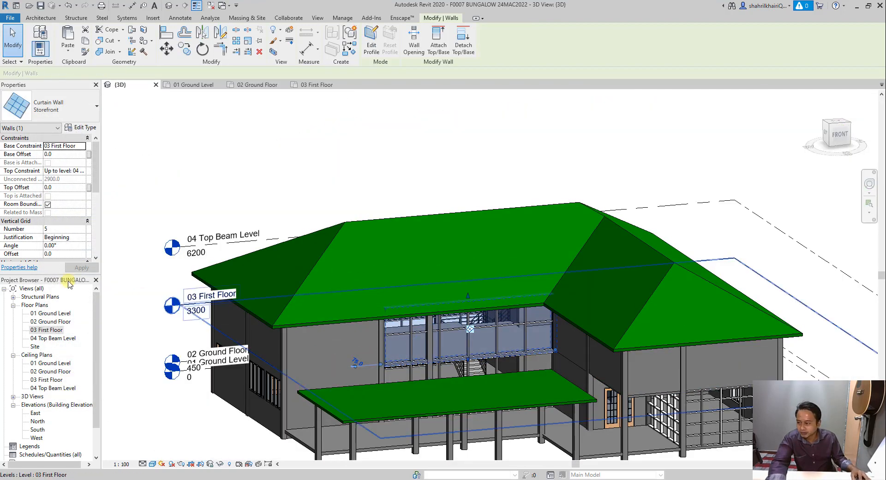
pyautogui.keyDown('shift'); pyautogui.moveTo(490, 405); pyautogui.dragTo(450, 310, button='middle'); pyautogui.keyUp('shift')
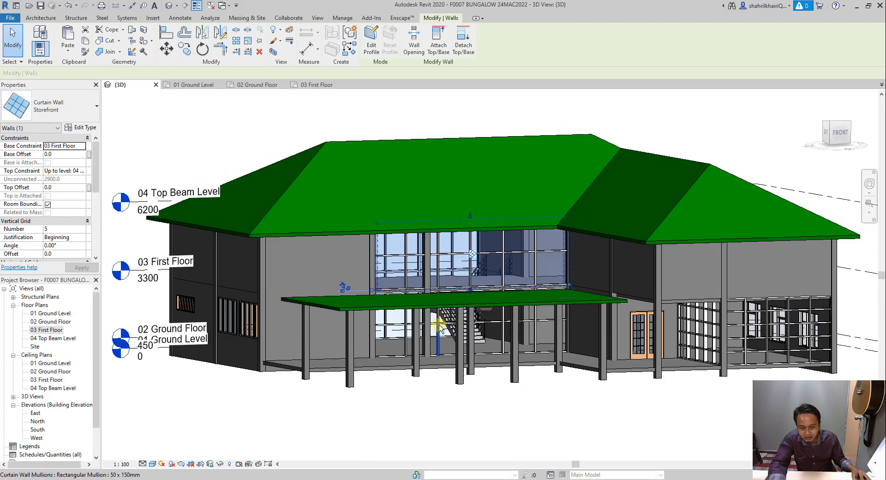
pyautogui.press('Escape')
pyautogui.click(467, 254)
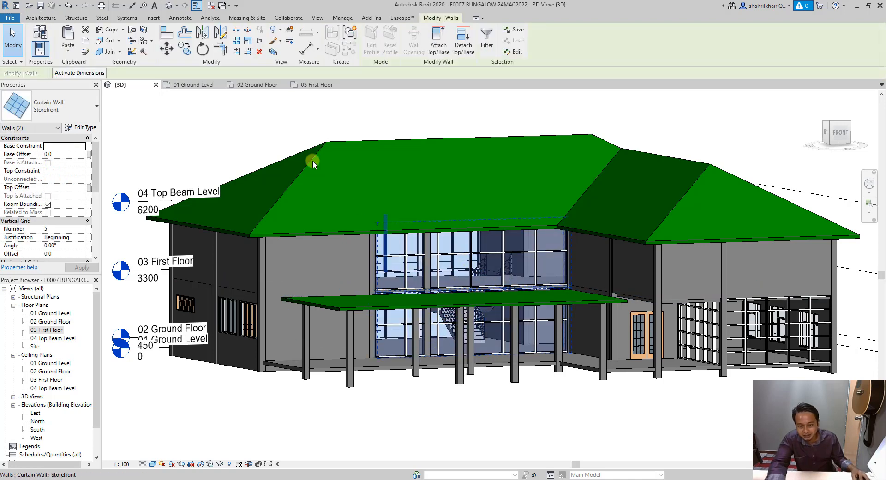
pyautogui.click(76, 113)
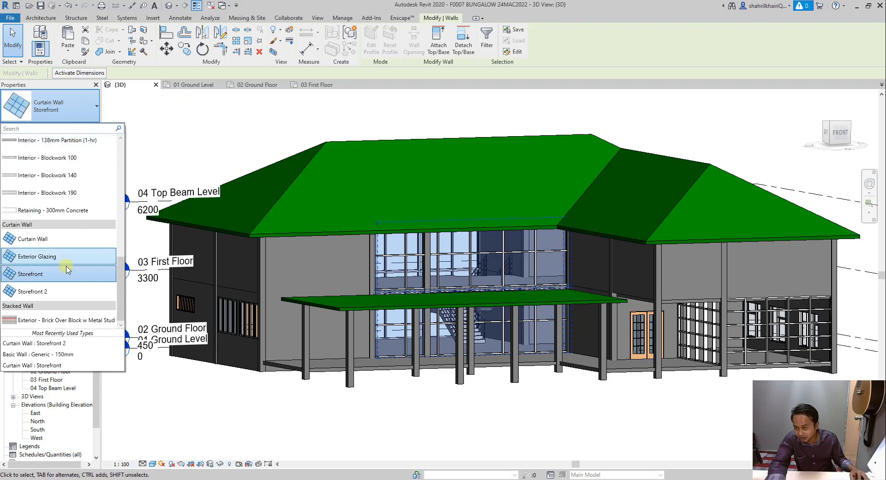
pyautogui.click(54, 291)
pyautogui.click(517, 392)
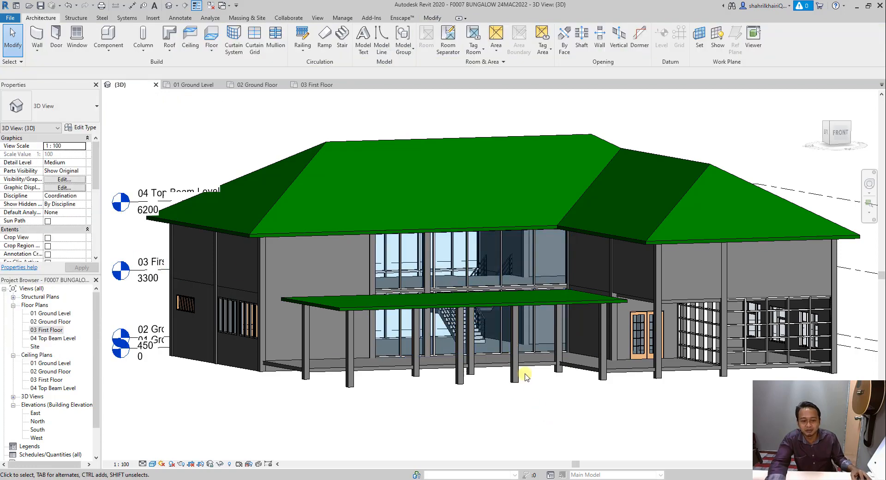
# - Change the two ground-floor curtain walls at the front corner beside the double glass door to Storefront 2
pyautogui.keyDown('shift'); pyautogui.moveTo(525, 374); pyautogui.dragTo(598, 351, button='middle'); pyautogui.keyUp('shift')
pyautogui.scroll(-2, 492, 302)
pyautogui.keyDown('shift'); pyautogui.moveTo(518, 323); pyautogui.dragTo(529, 363, button='middle'); pyautogui.keyUp('shift')
pyautogui.keyDown('shift'); pyautogui.moveTo(635, 354); pyautogui.dragTo(705, 330, button='middle'); pyautogui.keyUp('shift')
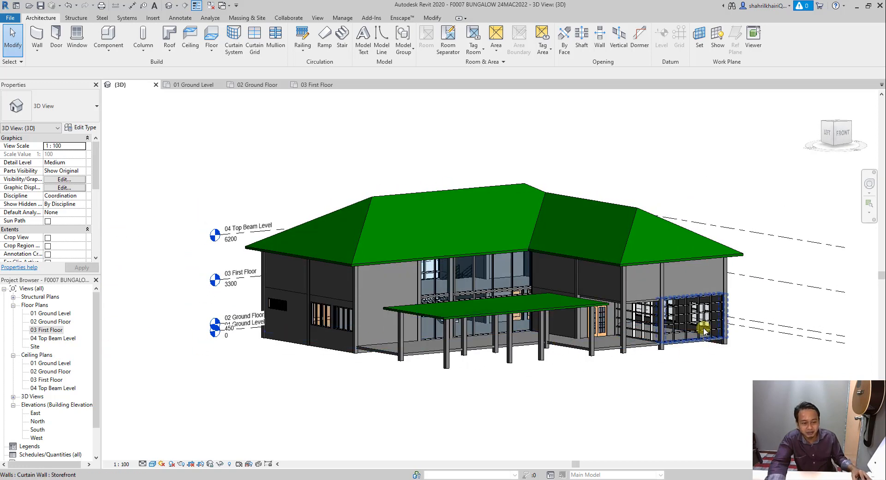
pyautogui.click(679, 327)
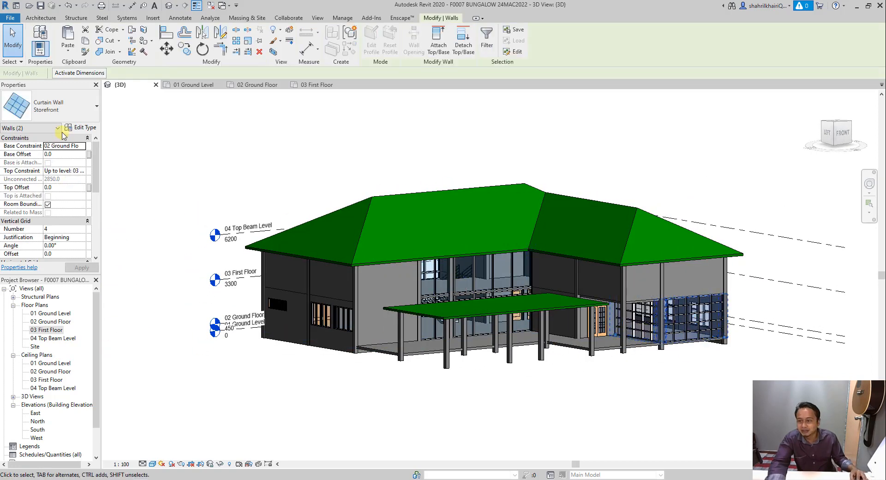
pyautogui.click(66, 114)
pyautogui.click(44, 280)
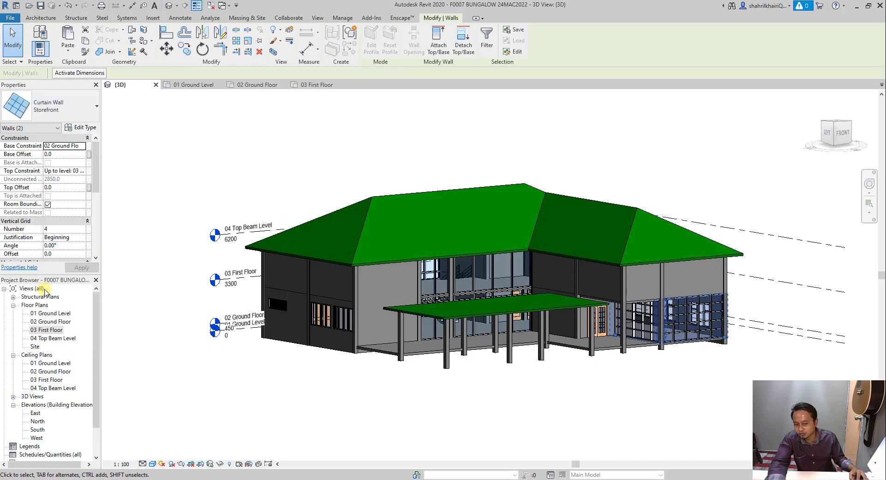
pyautogui.click(516, 408)
# - Set the top offset of the two ground-floor corner curtain walls to -100
pyautogui.keyDown('shift'); pyautogui.moveTo(684, 348); pyautogui.dragTo(688, 316, button='middle'); pyautogui.keyUp('shift')
pyautogui.scroll(3, 742, 357)
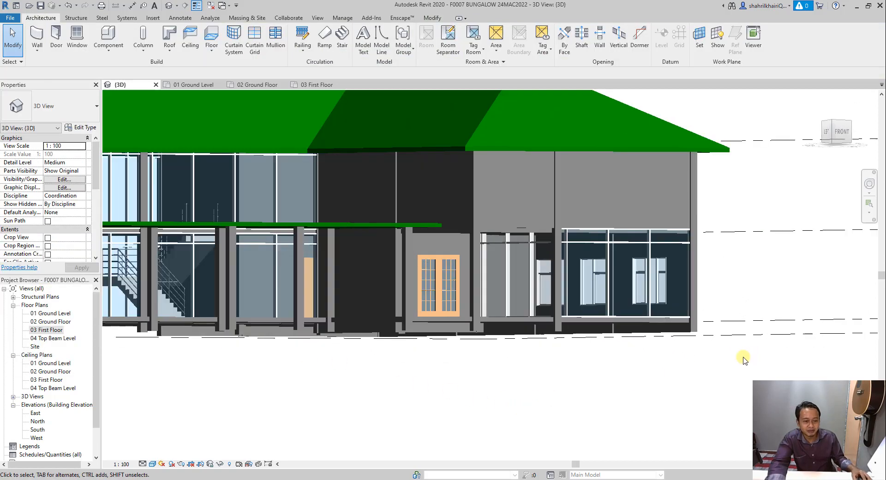
pyautogui.keyDown('shift'); pyautogui.moveTo(614, 353); pyautogui.dragTo(591, 258, button='middle'); pyautogui.keyUp('shift')
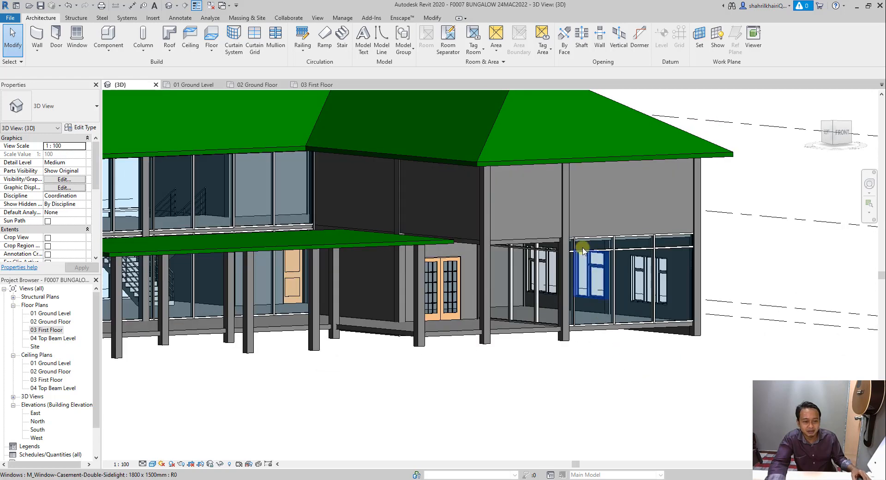
pyautogui.scroll(3, 587, 255)
pyautogui.press('Tab')
pyautogui.click(586, 254)
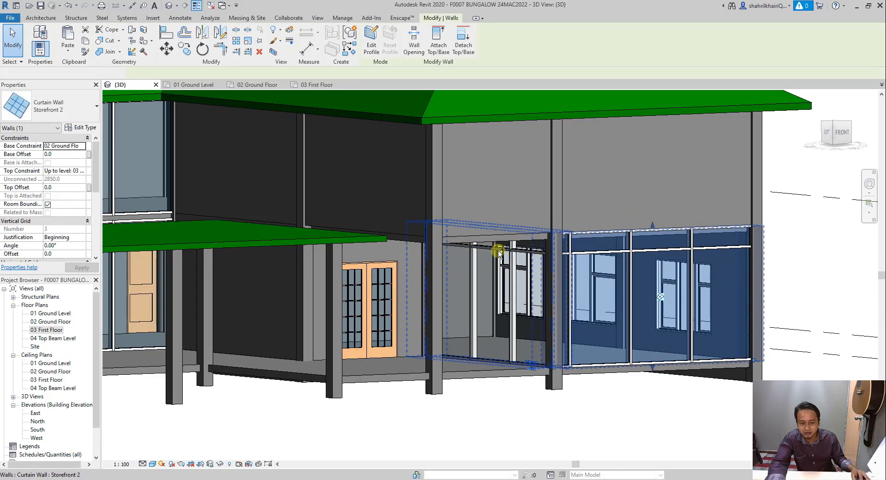
pyautogui.keyDown('ctrl'); pyautogui.click(498, 252); pyautogui.keyUp('ctrl')
pyautogui.scroll(-3, 549, 264)
pyautogui.scroll(3, 241, 228)
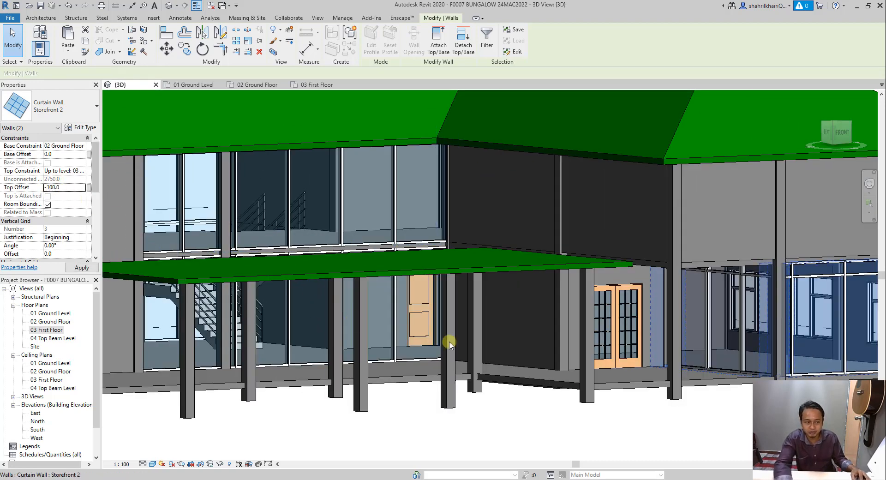
pyautogui.click(524, 401)
pyautogui.keyDown('shift'); pyautogui.moveTo(524, 402); pyautogui.dragTo(547, 350, button='middle'); pyautogui.keyUp('shift')
pyautogui.scroll(-4, 547, 350)
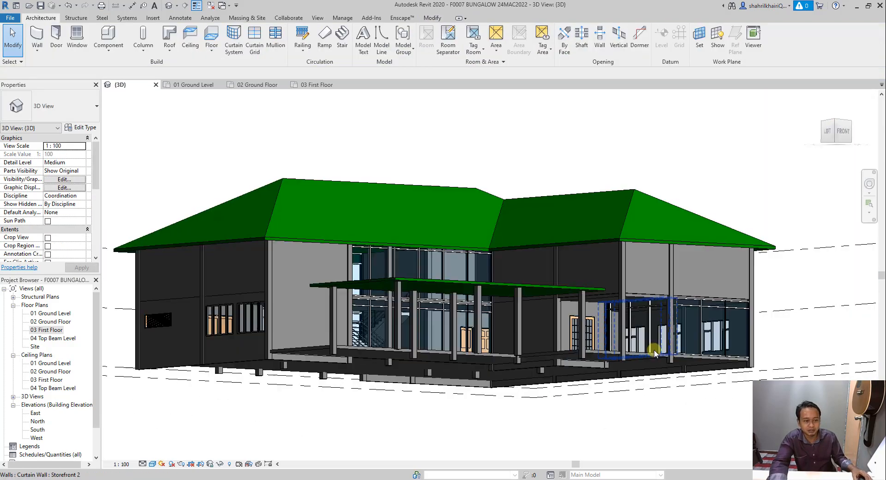
pyautogui.scroll(3, 655, 350)
pyautogui.keyDown('shift'); pyautogui.moveTo(655, 350); pyautogui.dragTo(326, 300, button='middle'); pyautogui.keyUp('shift')
pyautogui.scroll(-3, 644, 357)
# - Place two M_Window-Casement-Triple-Middle-Transom 2150 x 1500mm windows in the first-floor grid 1 wall, one for each bedroom
pyautogui.click(317, 84)
pyautogui.press('w')
pyautogui.press('n')
pyautogui.click(54, 112)
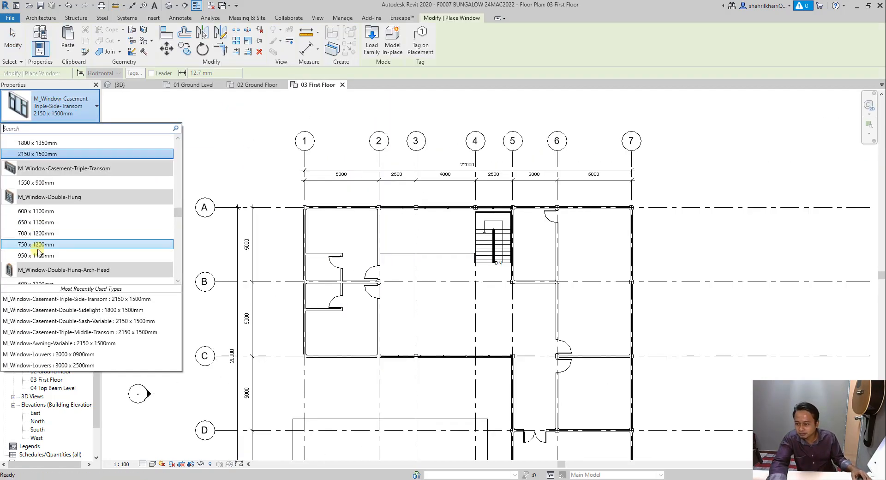
pyautogui.scroll(3, 41, 254)
pyautogui.click(39, 257)
pyautogui.scroll(2, 300, 232)
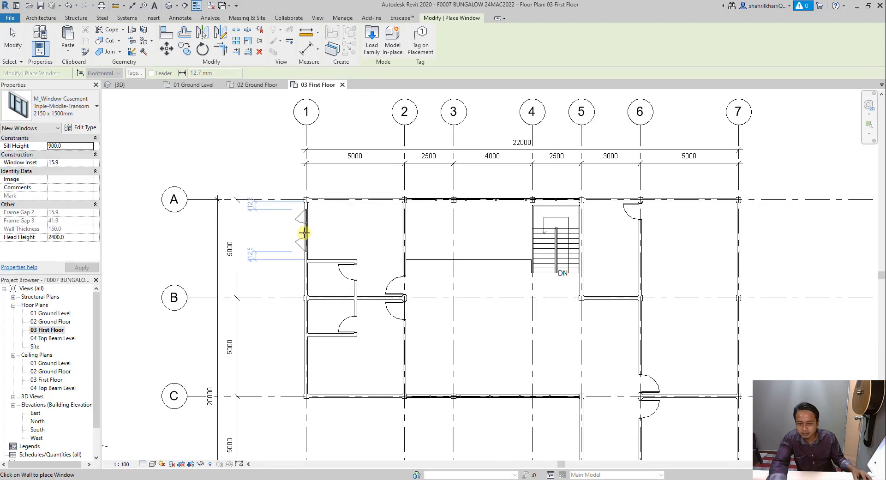
pyautogui.click(305, 233)
pyautogui.click(303, 366)
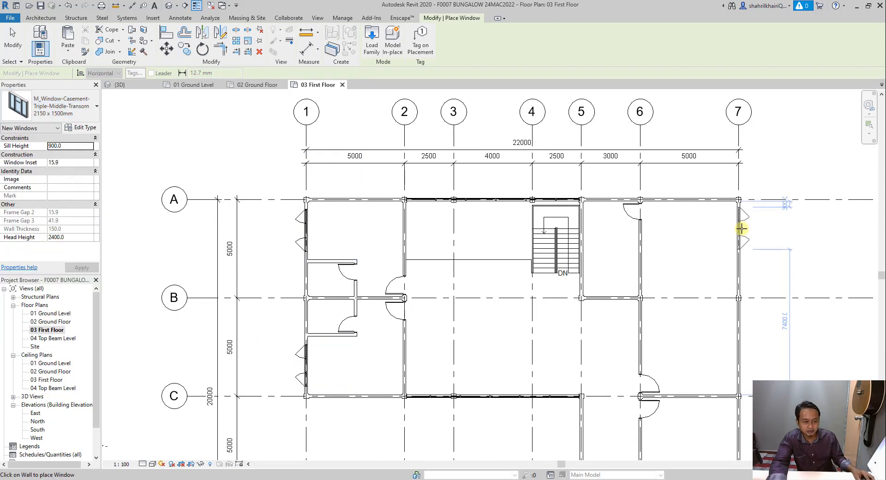
# - Place four M_Window-Casement-Triple-Middle-Transom 2150 x 1500mm windows along the grid 7 wall, one in each bay from grid A to E
pyautogui.scroll(-2, 741, 228)
pyautogui.scroll(1, 654, 270)
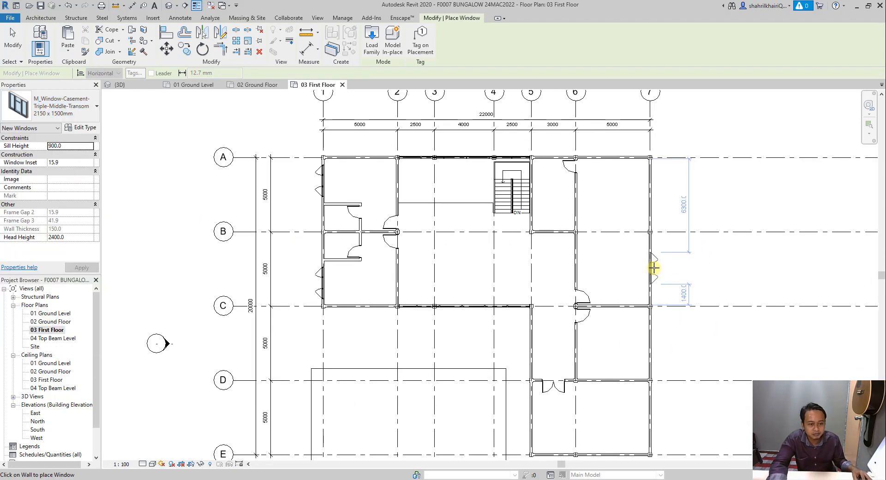
pyautogui.click(652, 194)
pyautogui.scroll(-2, 572, 218)
pyautogui.scroll(3, 631, 324)
pyautogui.click(633, 306)
pyautogui.scroll(-2, 547, 295)
pyautogui.scroll(2, 613, 353)
pyautogui.click(609, 377)
pyautogui.scroll(-2, 492, 298)
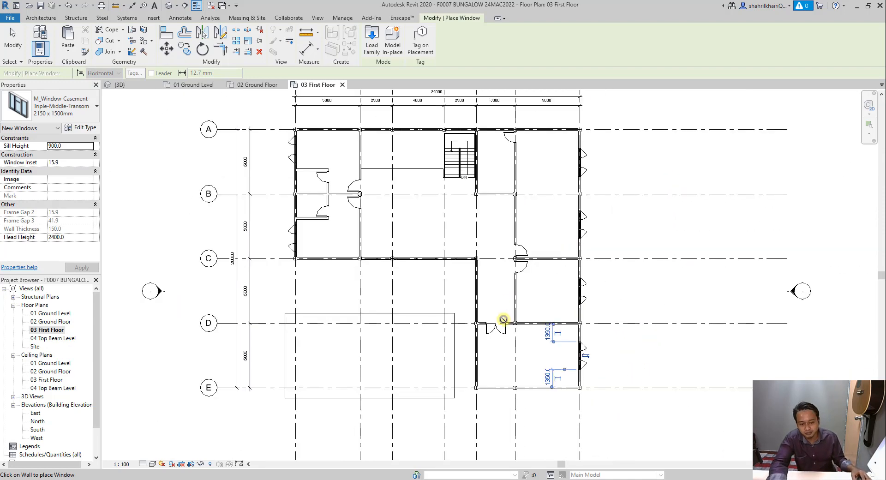
pyautogui.scroll(2, 503, 319)
pyautogui.press('Escape')
pyautogui.press('Escape')
# - Change the first-floor grid E wall between grids 5 and 7 to the Storefront 2 curtain wall type
pyautogui.click(509, 399)
pyautogui.click(51, 106)
pyautogui.click(40, 291)
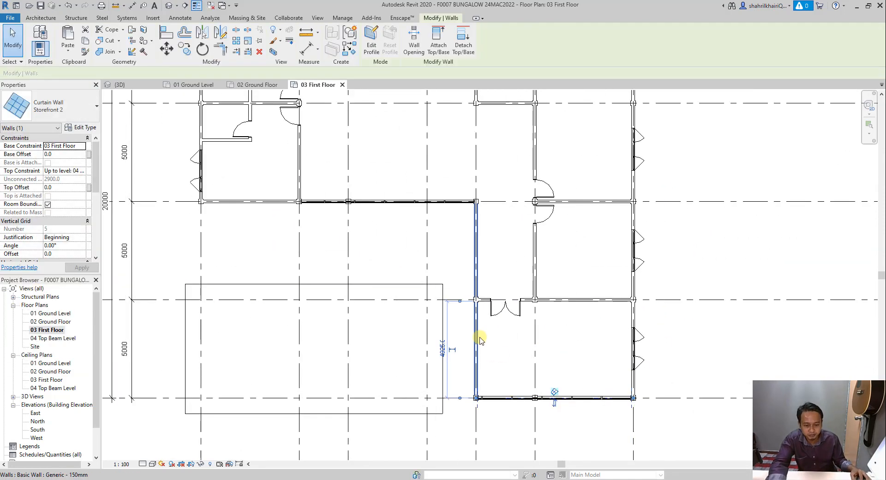
# - Shorten the first-floor grid E curtain wall so that it spans only from grid 6 to grid 7
pyautogui.hotkey('ctrl', 'Tab')
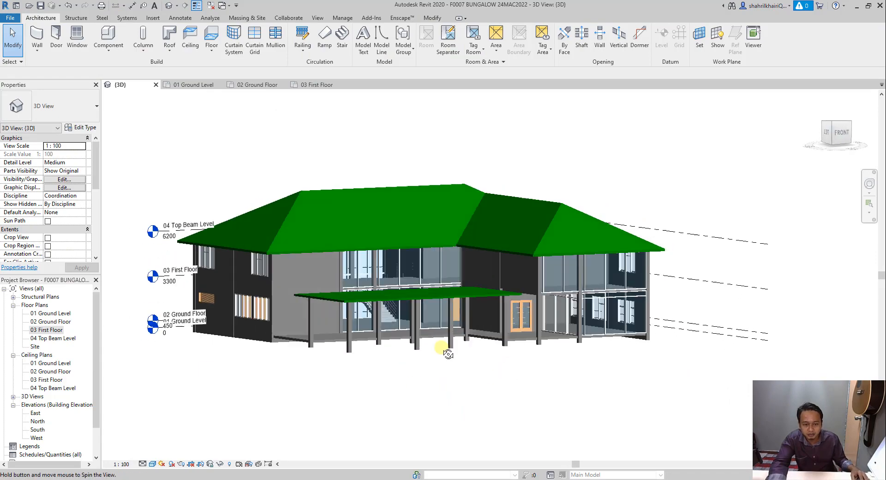
pyautogui.keyDown('shift'); pyautogui.moveTo(448, 354); pyautogui.dragTo(465, 360, button='middle'); pyautogui.keyUp('shift')
pyautogui.scroll(2, 465, 304)
pyautogui.doubleClick(47, 330)
pyautogui.scroll(2, 577, 425)
pyautogui.moveTo(577, 424); pyautogui.dragTo(508, 376, button='middle')
pyautogui.click(438, 382)
pyautogui.moveTo(377, 383); pyautogui.dragTo(492, 393)
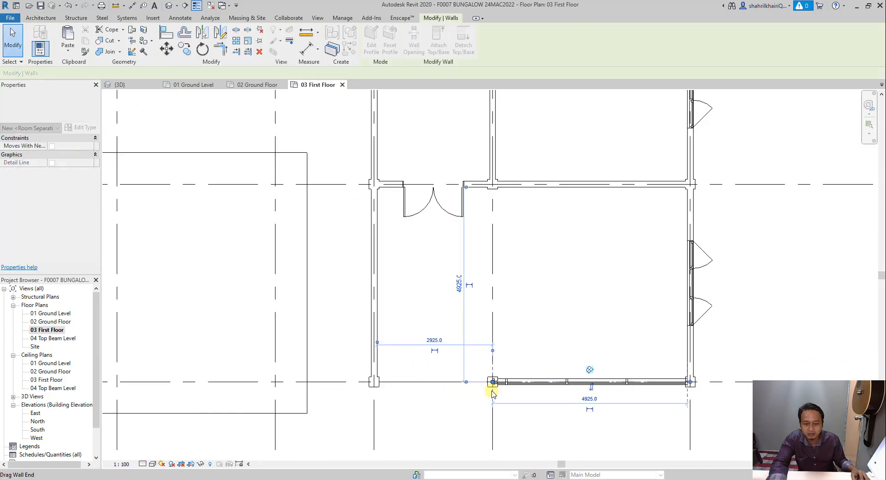
pyautogui.click(41, 18)
pyautogui.click(37, 35)
pyautogui.scroll(2, 397, 386)
pyautogui.click(357, 378)
pyautogui.press('Escape')
pyautogui.press('Escape')
pyautogui.scroll(-1, 505, 377)
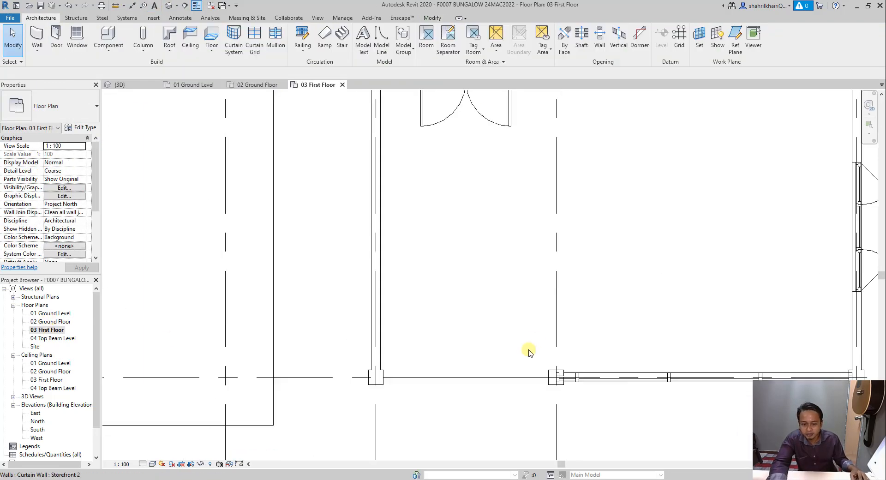
# - Draw a first-floor wall along grid E from grid 5 to grid 6 and check the building in 3D
pyautogui.click(37, 35)
pyautogui.click(375, 378)
pyautogui.click(556, 377)
pyautogui.click(718, 469)
pyautogui.press('Escape')
pyautogui.press('Escape')
pyautogui.click(170, 6)
pyautogui.moveTo(461, 220)
pyautogui.keyDown('shift'); pyautogui.mouseDown(button='middle')
pyautogui.moveTo(485, 223)
pyautogui.moveTo(243, 230)
pyautogui.moveTo(280, 260)
pyautogui.moveTo(207, 295)
pyautogui.mouseUp(button='middle'); pyautogui.keyUp('shift')
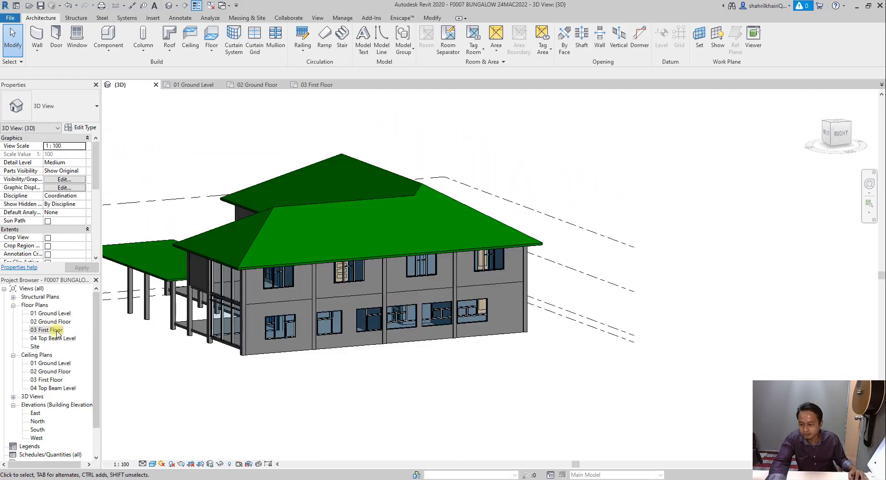
pyautogui.doubleClick(51, 330)
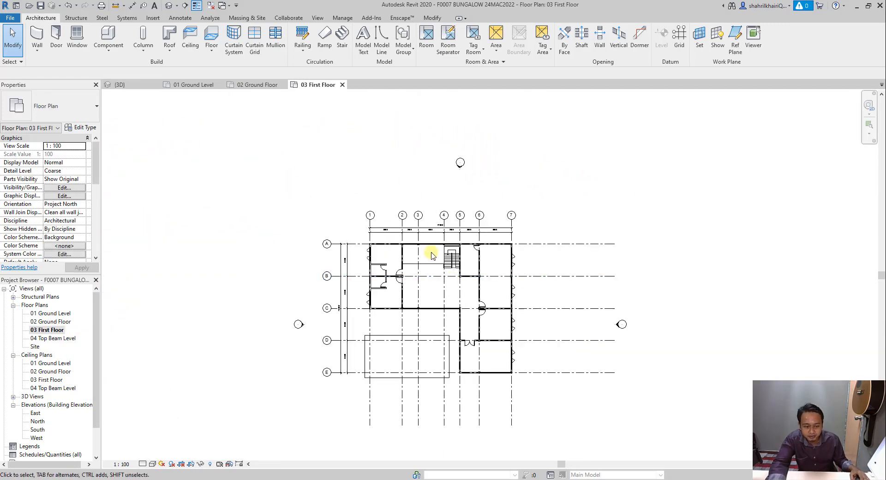
pyautogui.click(57, 42)
pyautogui.press('Escape')
pyautogui.press('Escape')
# - Place four M_Fixed 0610 x 0610mm windows in the first-floor grid 1 wall, two for each small room beside grid B
pyautogui.click(77, 37)
pyautogui.click(64, 106)
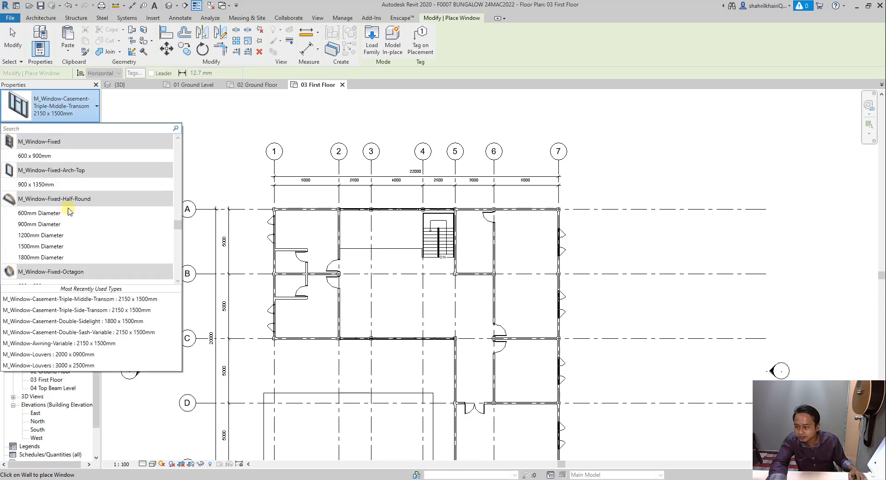
pyautogui.scroll(-5, 69, 213)
pyautogui.scroll(8, 62, 217)
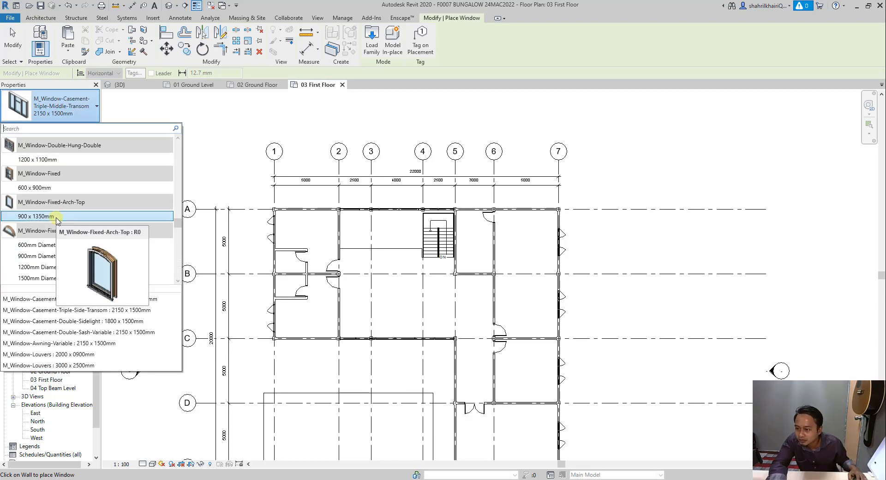
pyautogui.scroll(15, 56, 219)
pyautogui.click(52, 192)
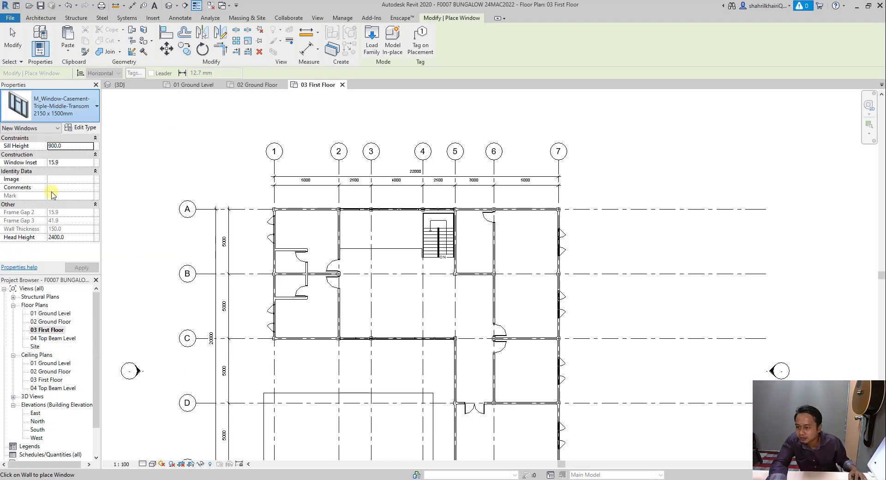
pyautogui.scroll(4, 279, 257)
pyautogui.scroll(4, 264, 260)
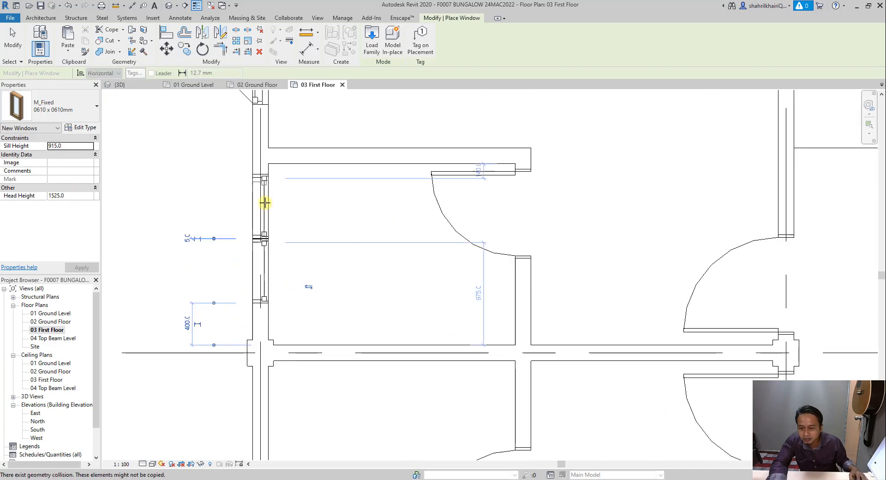
pyautogui.scroll(-2, 264, 321)
pyautogui.press('Escape')
pyautogui.press('Escape')
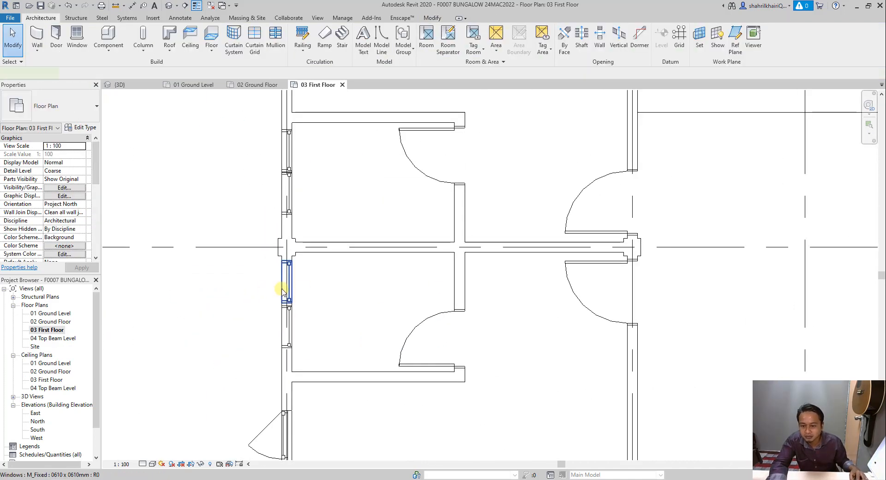
# - Space the two fixed windows between grids B and C equally across their room with an equality dimension, then delete the dimension
pyautogui.press('d')
pyautogui.press('i')
pyautogui.click(296, 377)
pyautogui.click(290, 326)
pyautogui.click(290, 282)
pyautogui.click(291, 248)
pyautogui.click(250, 312)
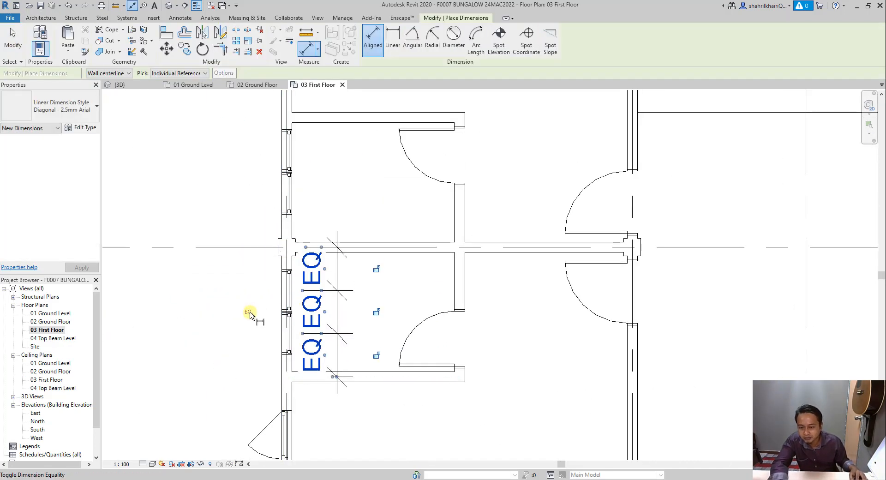
pyautogui.click(250, 313)
pyautogui.click(320, 319)
pyautogui.press('Delete')
pyautogui.scroll(-3, 321, 312)
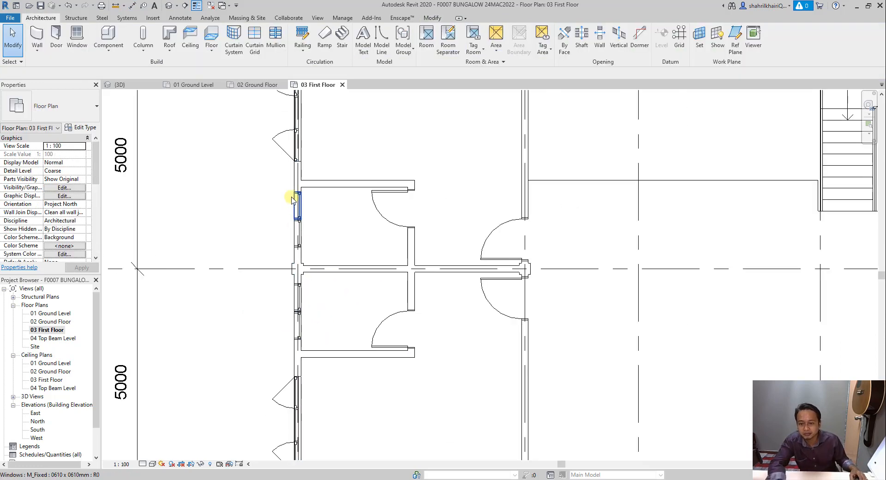
# - Space the two fixed windows between grids A and B equally across their room with an equality dimension, then delete the dimension
pyautogui.scroll(3, 296, 197)
pyautogui.press('d')
pyautogui.press('i')
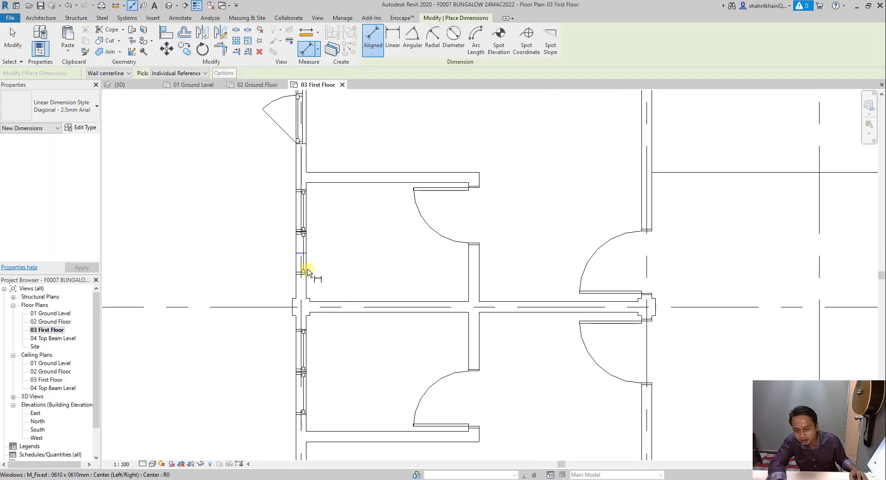
pyautogui.click(331, 307)
pyautogui.click(301, 253)
pyautogui.click(301, 210)
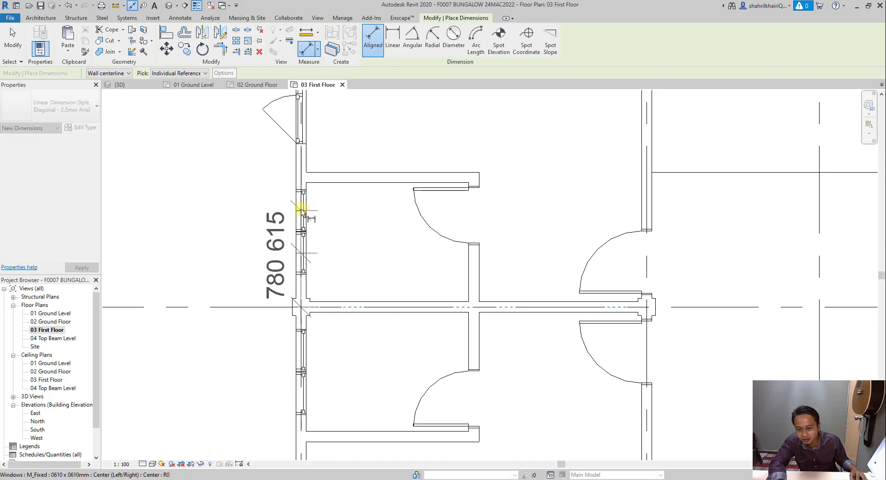
pyautogui.click(331, 178)
pyautogui.click(246, 230)
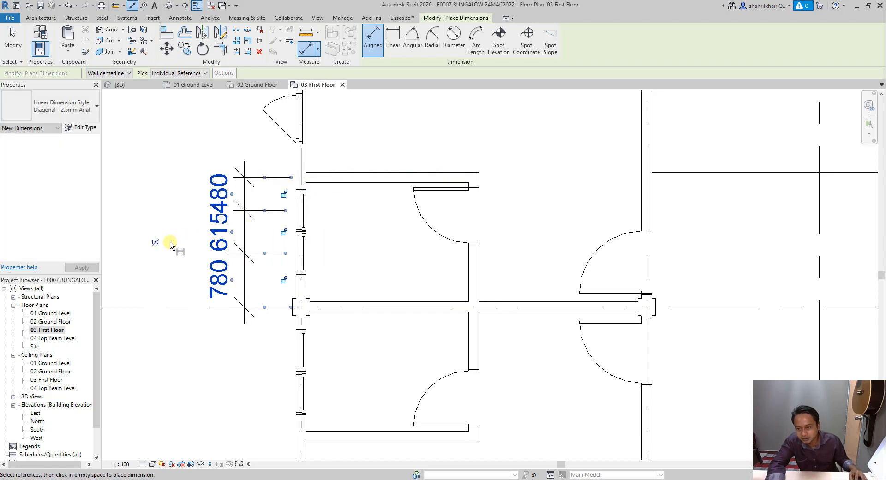
pyautogui.click(156, 242)
pyautogui.press('Escape')
pyautogui.press('Escape')
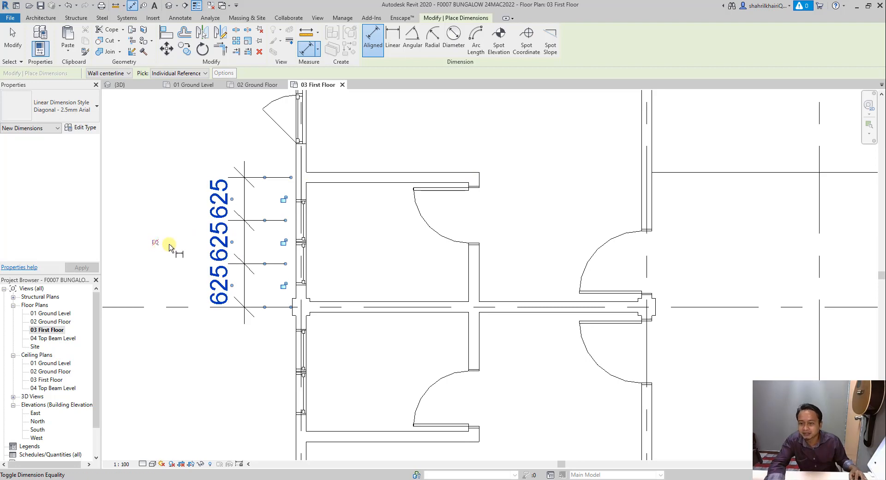
pyautogui.click(223, 247)
pyautogui.press('Delete')
pyautogui.scroll(-6, 220, 247)
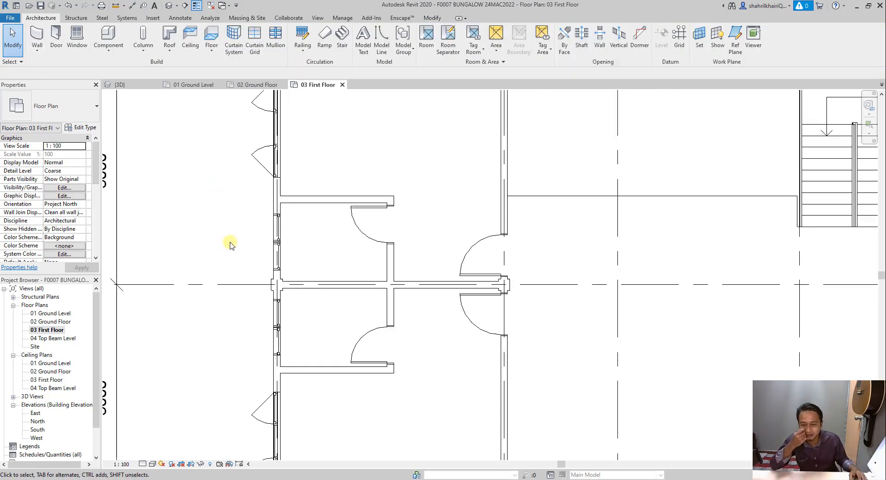
pyautogui.scroll(5, 296, 228)
pyautogui.scroll(1, 295, 229)
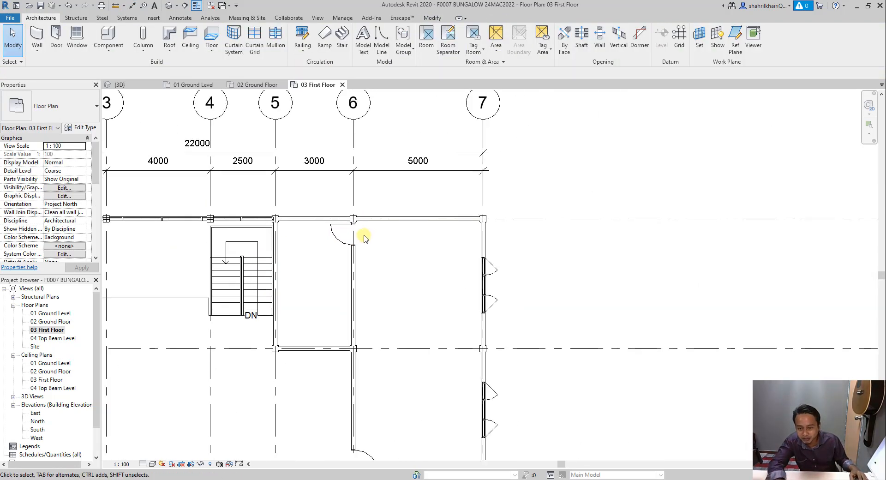
pyautogui.scroll(2, 309, 223)
pyautogui.scroll(-1, 328, 210)
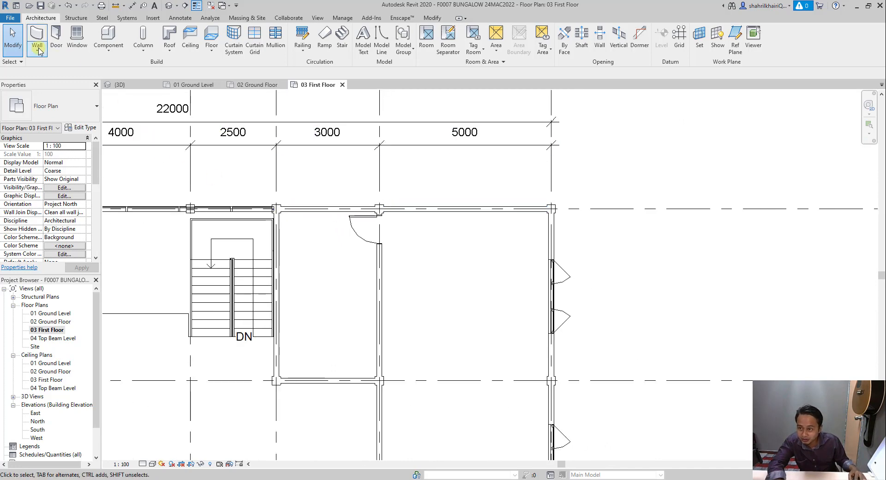
pyautogui.click(56, 38)
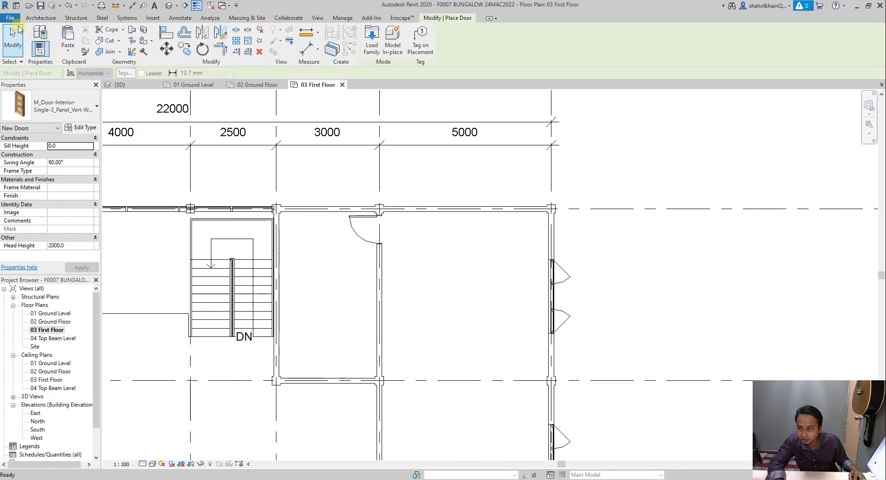
pyautogui.click(13, 22)
pyautogui.click(13, 33)
pyautogui.click(13, 34)
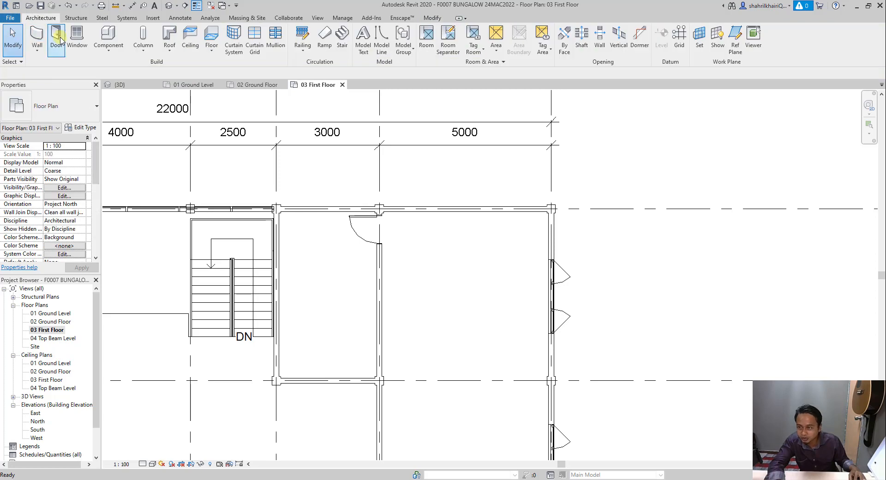
# - Place three M_Fixed 0610 x 0610mm windows in the first-floor grid A wall between grids 5 and 6
pyautogui.click(75, 39)
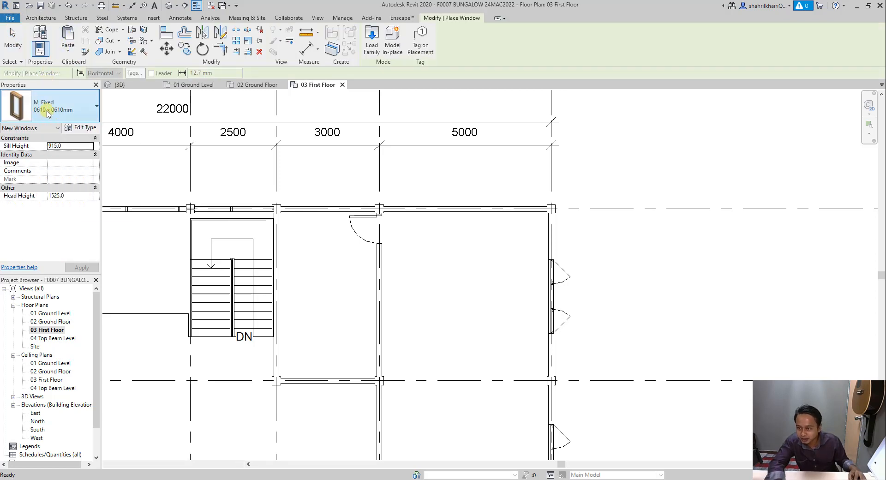
pyautogui.click(48, 111)
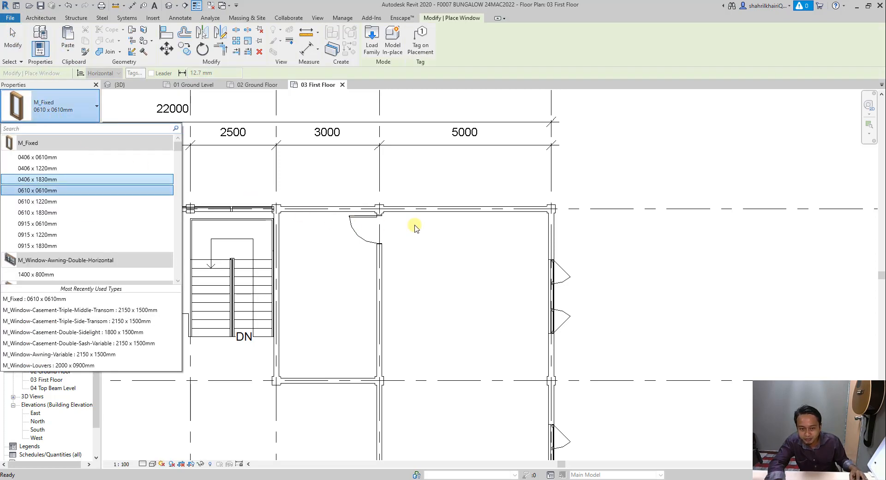
pyautogui.click(65, 108)
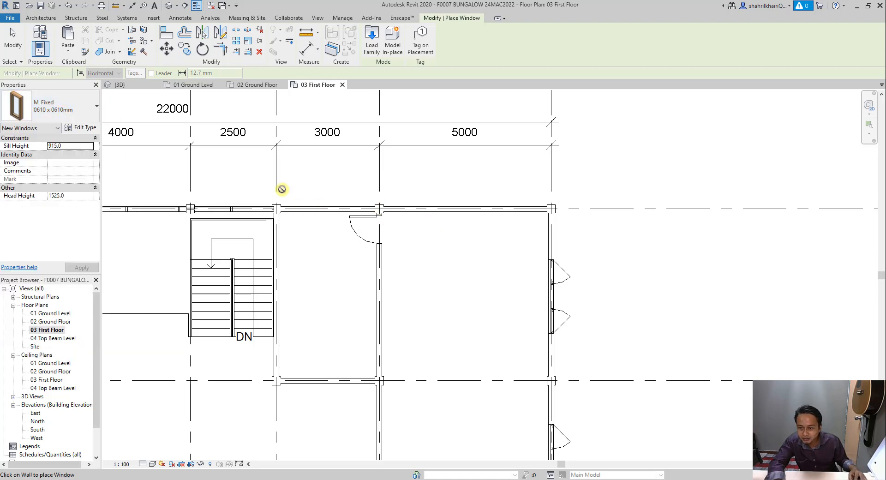
pyautogui.scroll(2, 302, 210)
pyautogui.click(292, 212)
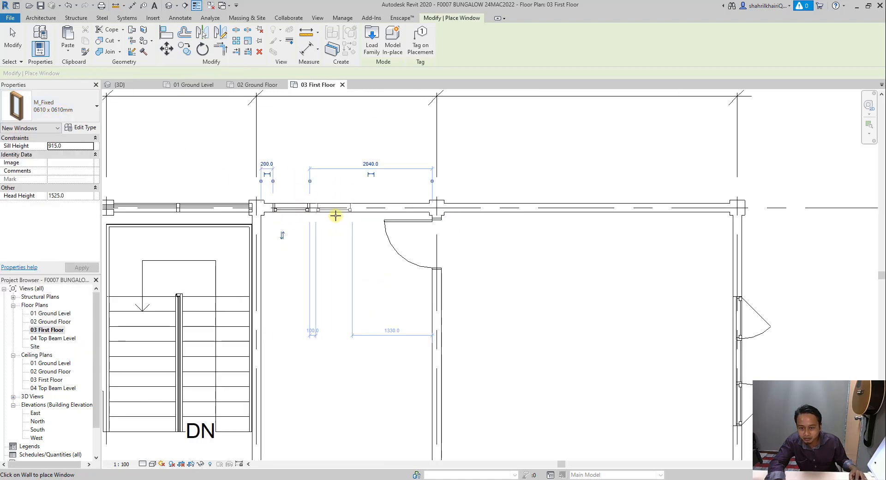
pyautogui.click(341, 215)
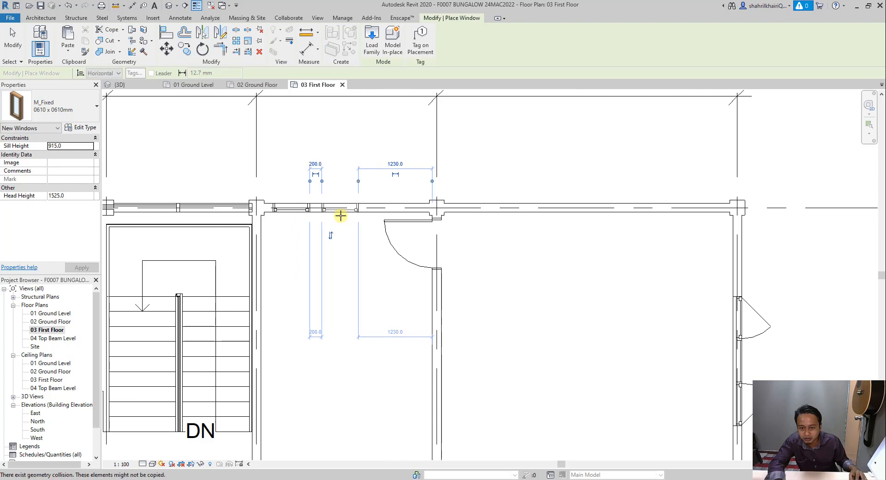
pyautogui.click(389, 215)
pyautogui.press('Escape')
pyautogui.press('Escape')
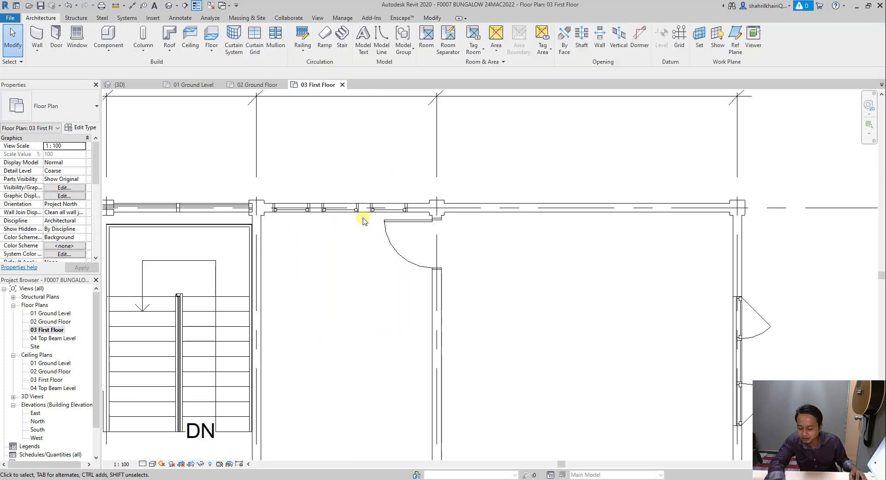
# - Place an aligned dimension string from grid 5 through the centres of the three fixed windows to grid 6, above the grid A wall
pyautogui.press('d')
pyautogui.press('i')
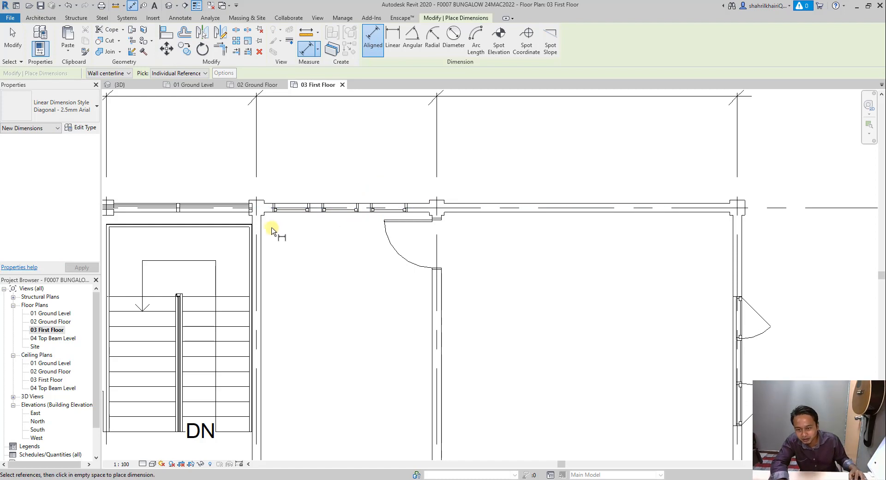
pyautogui.click(257, 215)
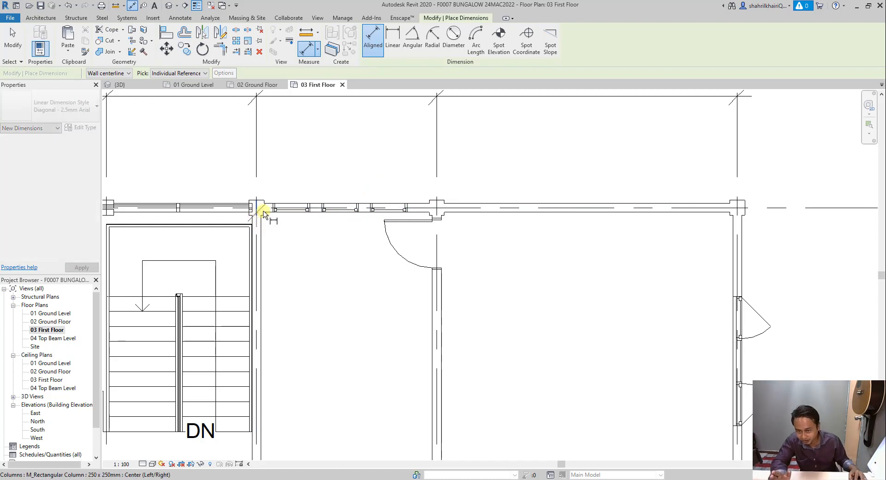
pyautogui.click(292, 212)
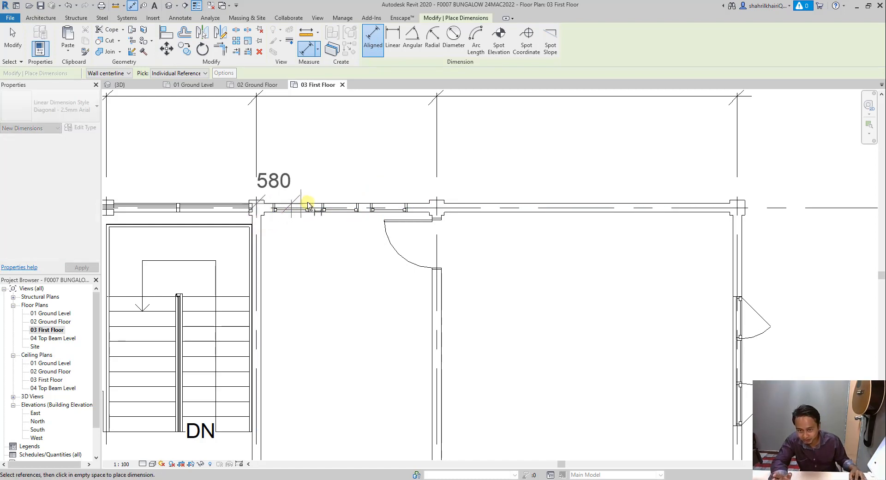
pyautogui.click(344, 211)
pyautogui.click(388, 211)
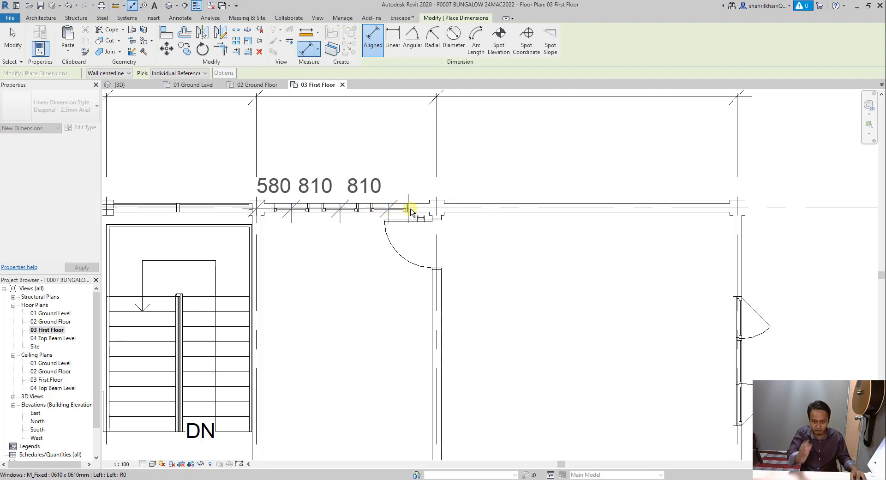
pyautogui.click(435, 210)
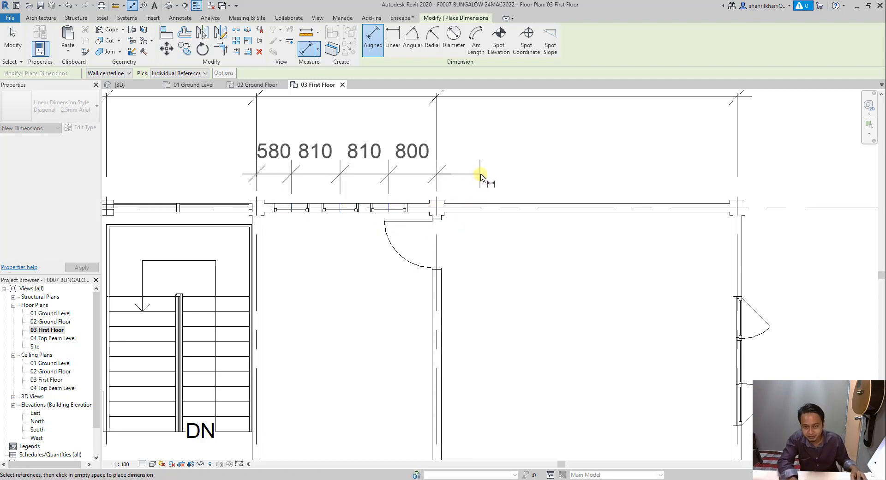
pyautogui.click(490, 178)
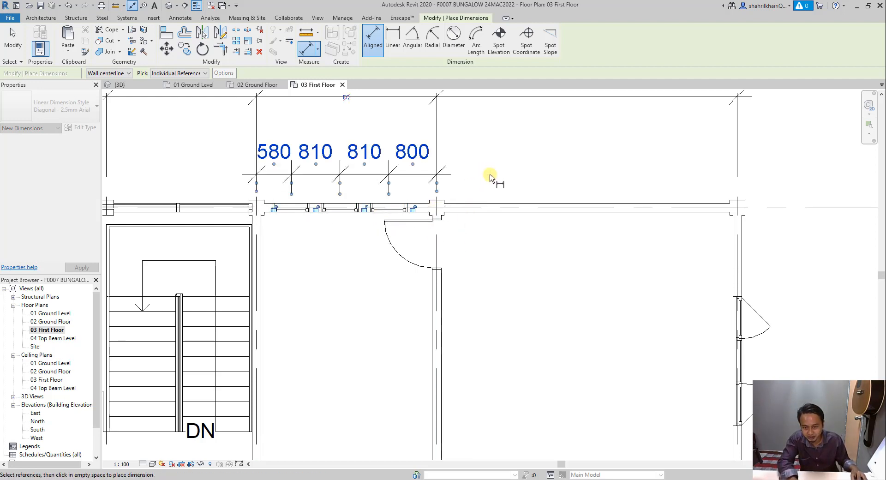
# - Space the three windows equally between grids 5 and 6 using dimension equality, then turn equality off and delete the dimension string
pyautogui.click(347, 98)
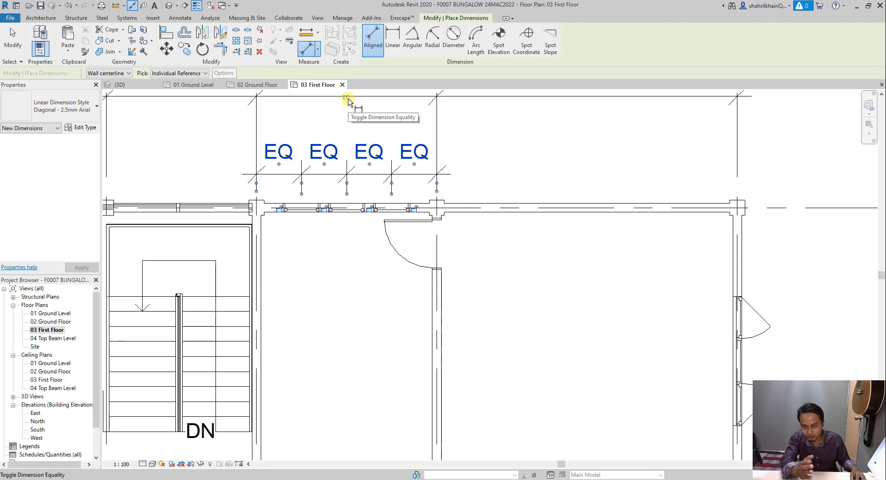
pyautogui.click(349, 99)
pyautogui.press('Escape')
pyautogui.press('Escape')
pyautogui.click(362, 152)
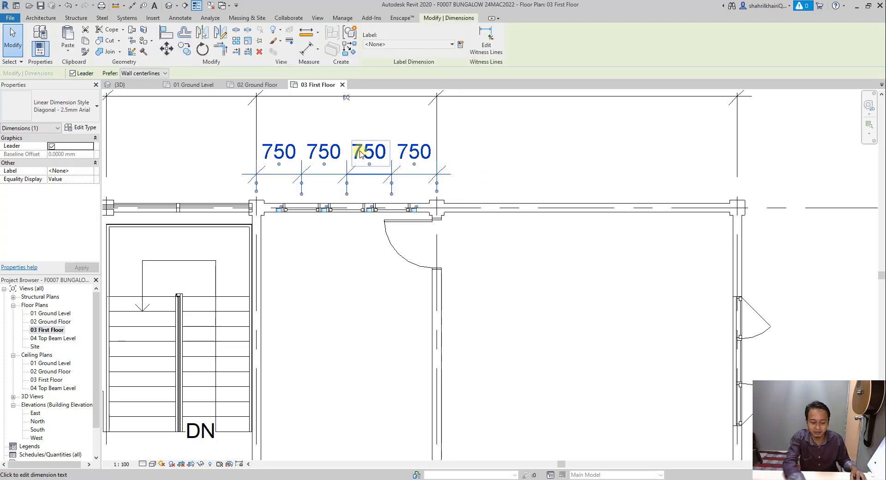
pyautogui.press('Delete')
# - Examine the first-floor plan and the 02 Ground Floor plan for rooms that still lack windows, especially the small room between grids 5 and 6
pyautogui.scroll(-8, 363, 167)
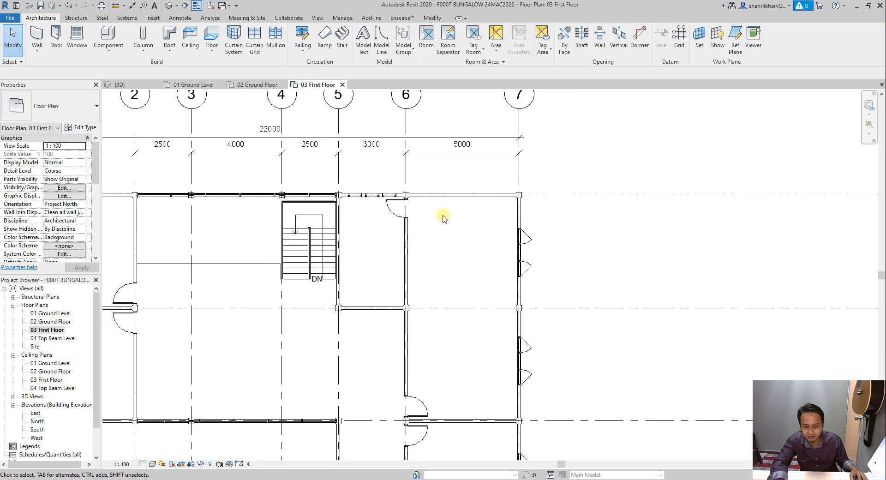
pyautogui.scroll(-2, 383, 230)
pyautogui.scroll(3, 281, 359)
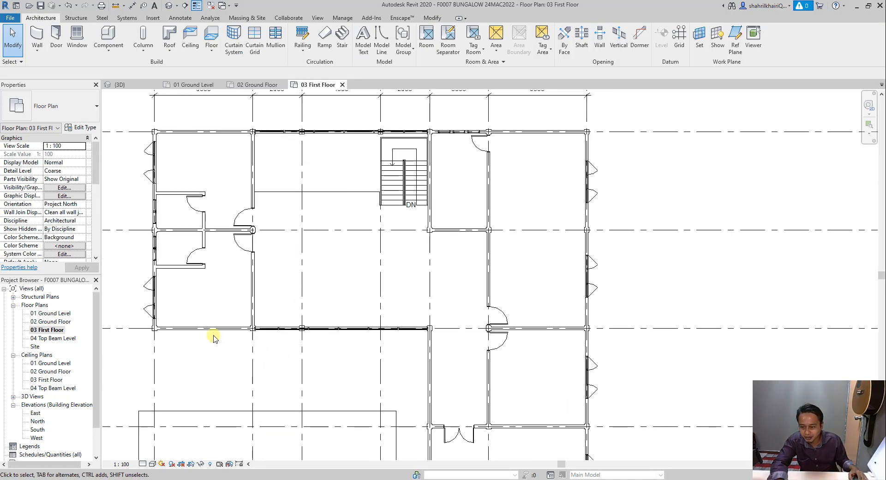
pyautogui.scroll(-2, 249, 187)
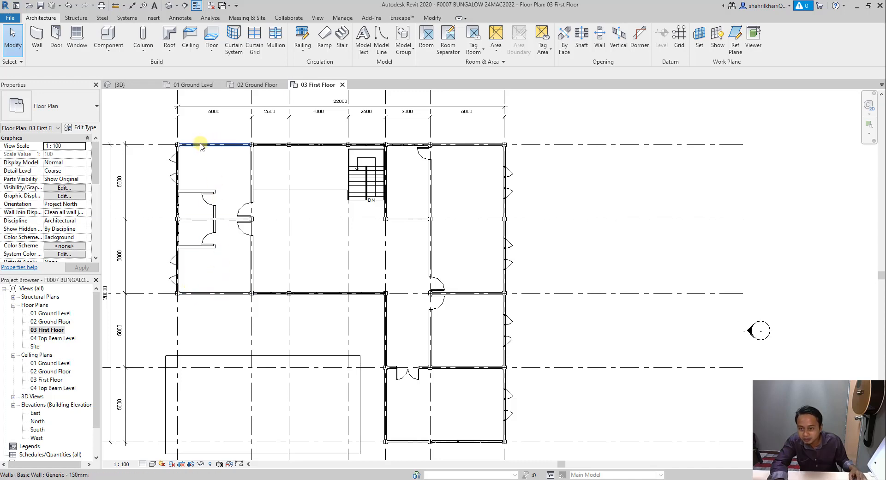
pyautogui.scroll(3, 200, 146)
pyautogui.scroll(-1, 338, 214)
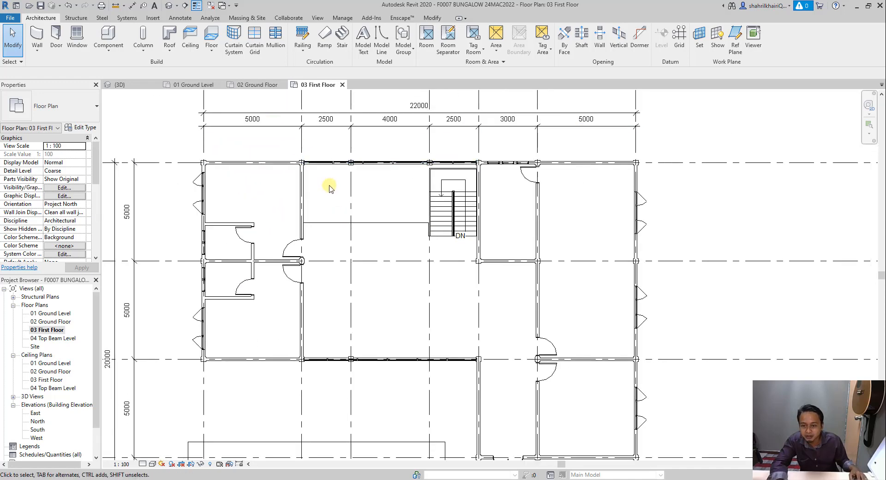
pyautogui.scroll(-1, 329, 187)
pyautogui.doubleClick(45, 338)
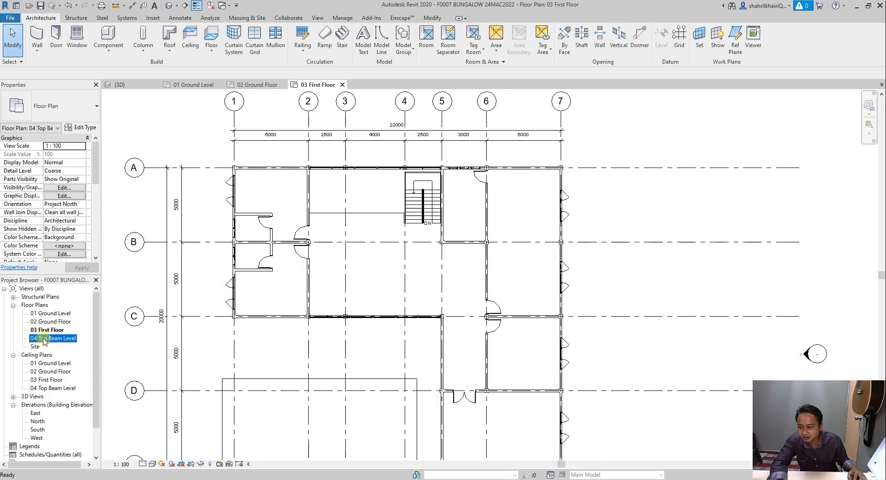
pyautogui.doubleClick(46, 322)
pyautogui.scroll(-3, 401, 226)
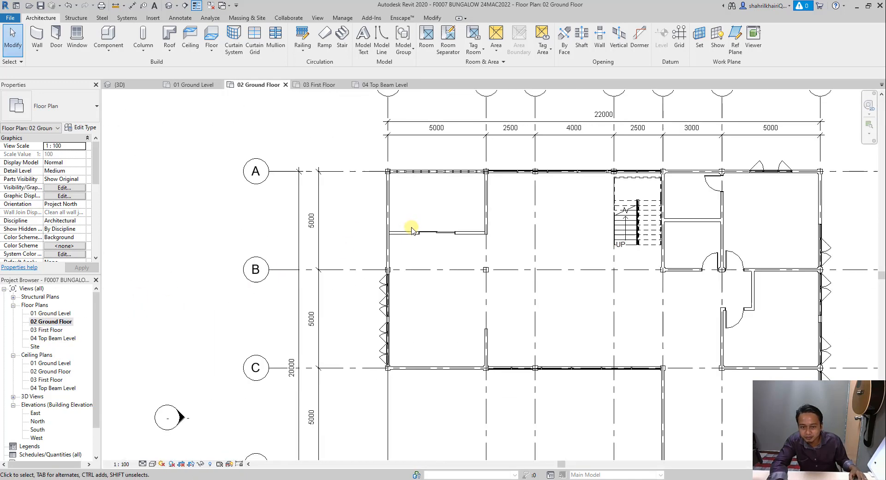
pyautogui.scroll(2, 595, 236)
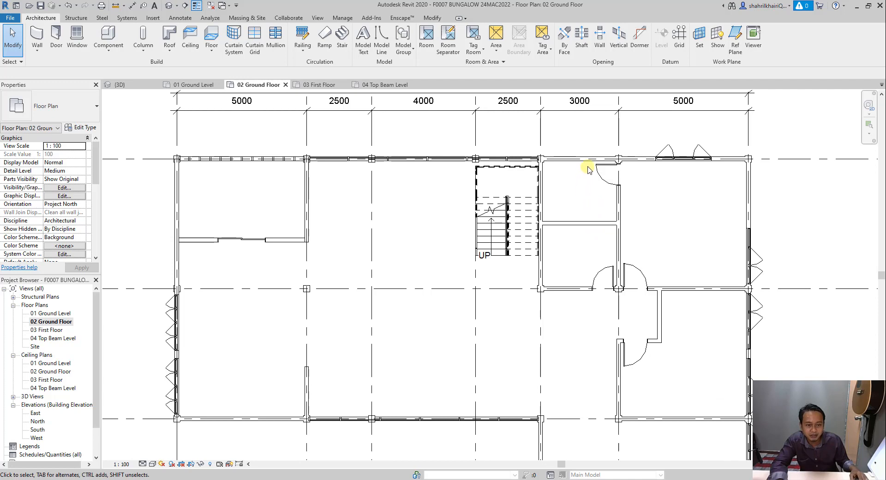
pyautogui.scroll(3, 570, 256)
pyautogui.scroll(-1, 540, 231)
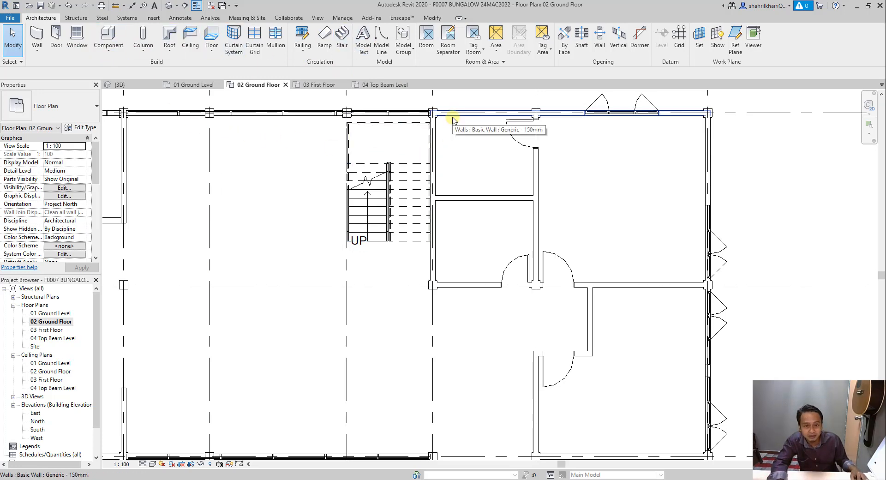
pyautogui.click(76, 35)
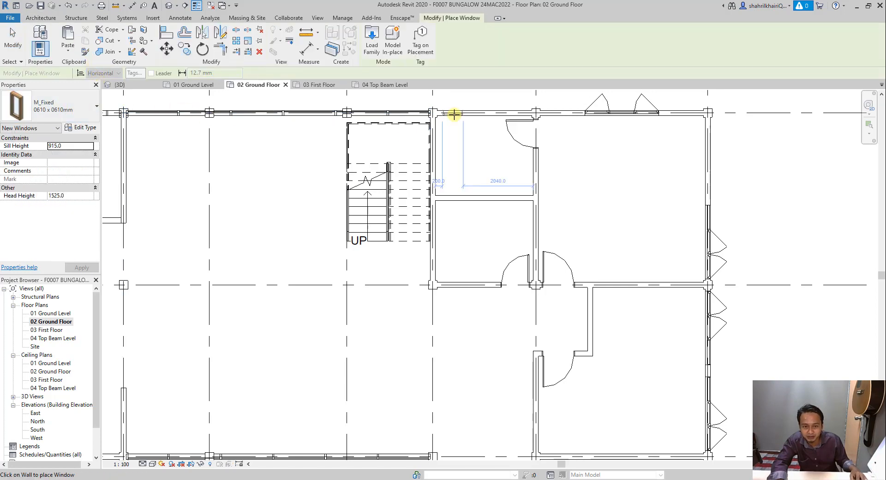
pyautogui.press('Escape')
pyautogui.press('Escape')
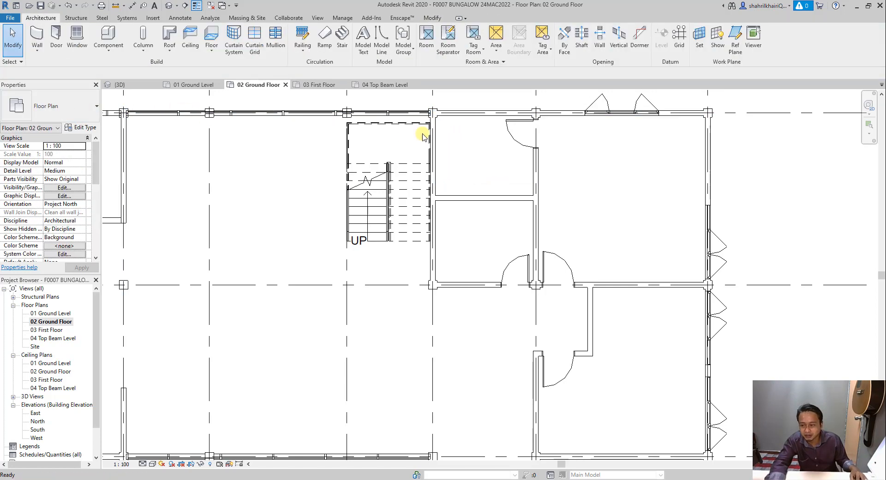
# - Copy the three fixed windows in the 03 First Floor grid A wall and paste them aligned to the 02 Ground Floor level
pyautogui.doubleClick(45, 330)
pyautogui.scroll(3, 462, 174)
pyautogui.scroll(3, 439, 158)
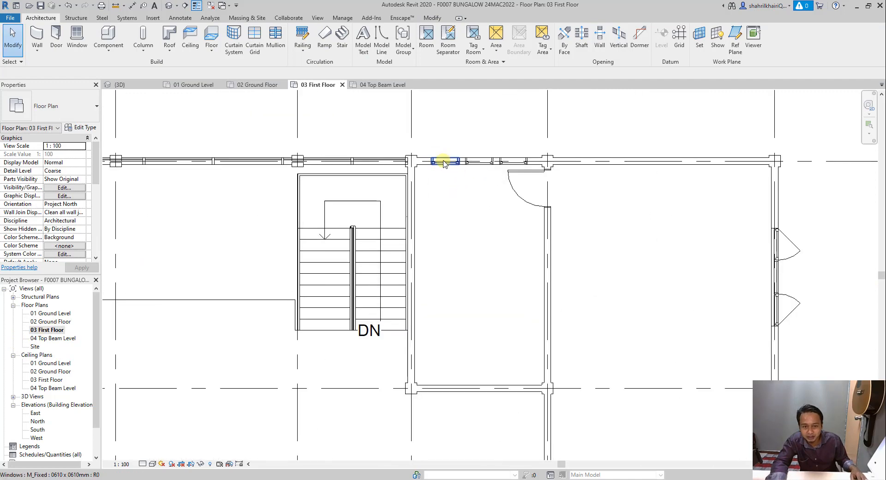
pyautogui.click(466, 162)
pyautogui.keyDown('ctrl'); pyautogui.click(506, 162); pyautogui.keyUp('ctrl')
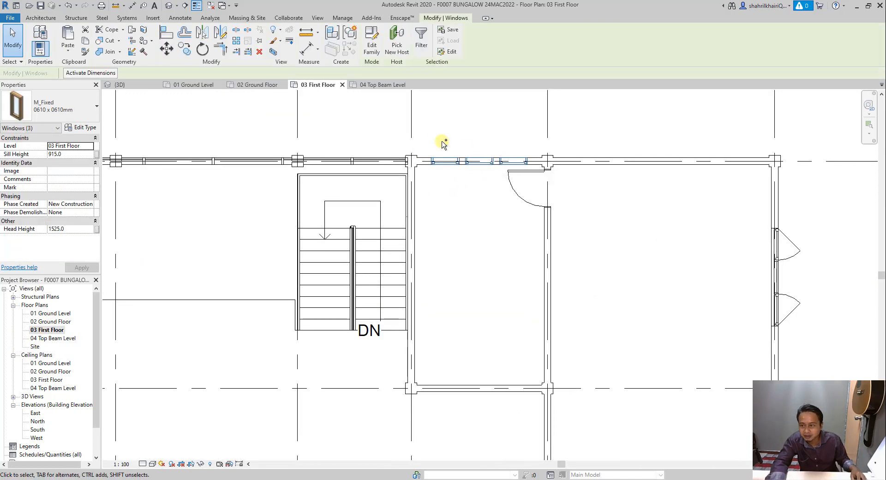
pyautogui.click(84, 41)
pyautogui.click(68, 53)
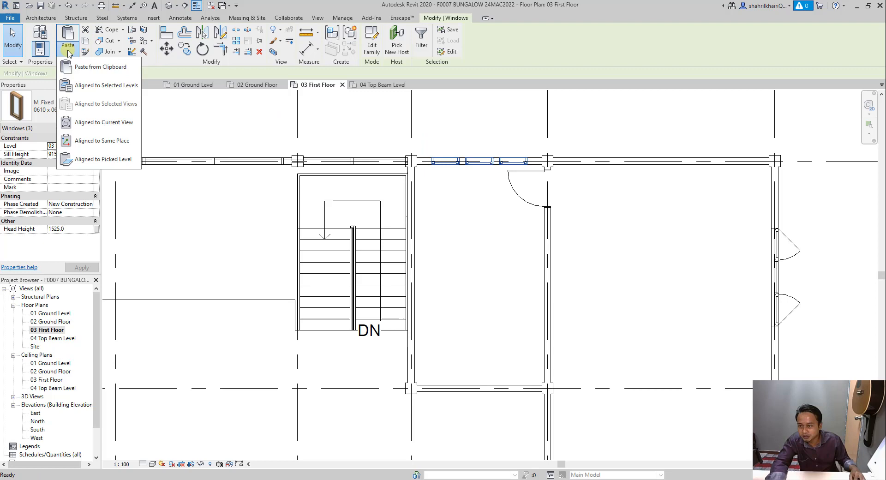
pyautogui.click(88, 85)
pyautogui.click(395, 195)
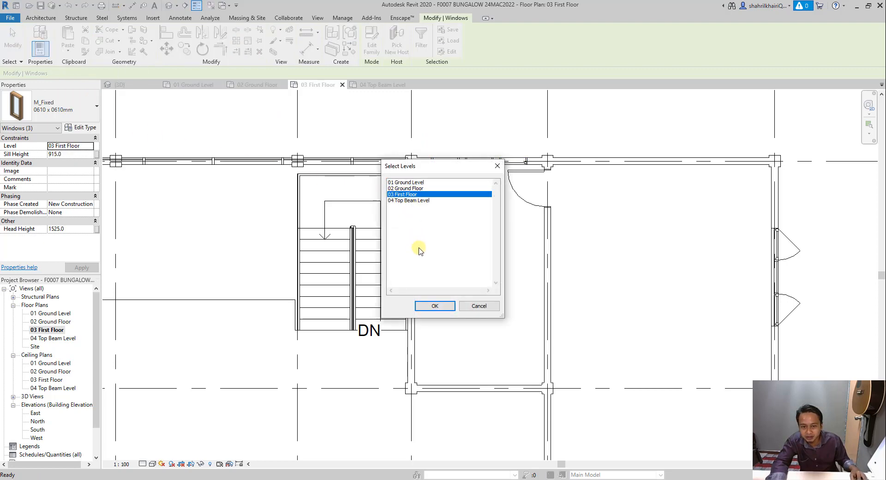
pyautogui.click(407, 188)
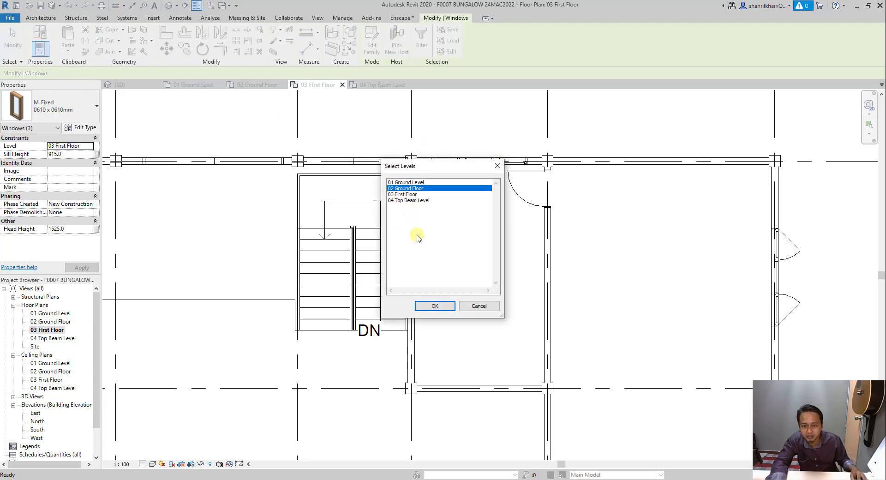
pyautogui.click(433, 306)
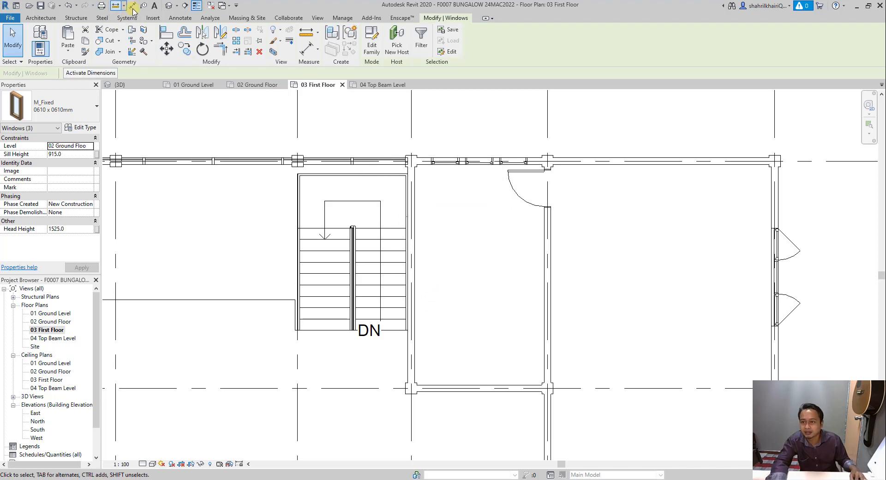
# - In the 3D view, select all ten M_Fixed 0610 x 0610mm windows on both floors and set their sill height to 1500, then 1800
pyautogui.click(170, 7)
pyautogui.keyDown('shift'); pyautogui.moveTo(368, 224); pyautogui.dragTo(349, 269, button='middle'); pyautogui.keyUp('shift')
pyautogui.scroll(4, 235, 236)
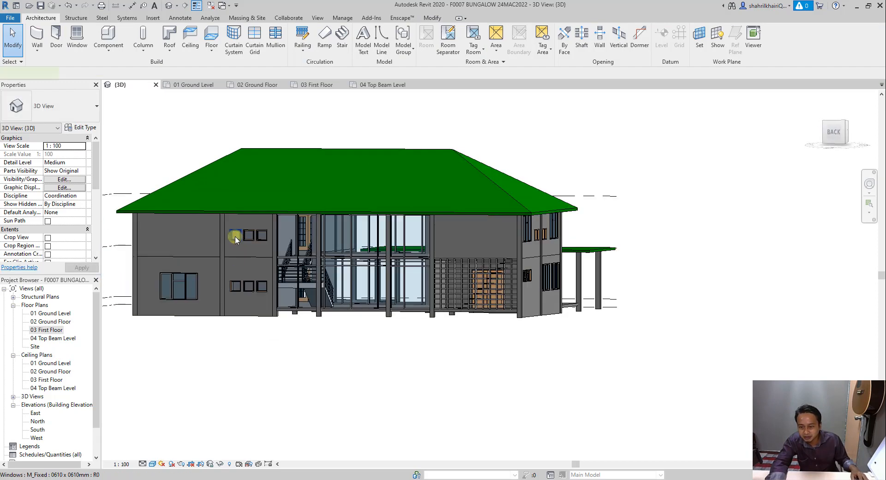
pyautogui.click(248, 237)
pyautogui.keyDown('ctrl'); pyautogui.click(249, 236); pyautogui.keyUp('ctrl')
pyautogui.keyDown('ctrl'); pyautogui.click(261, 236); pyautogui.keyUp('ctrl')
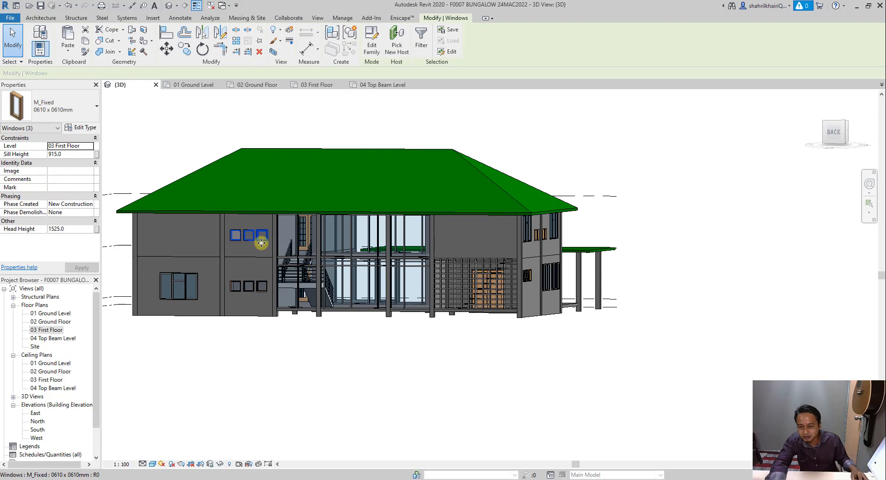
pyautogui.keyDown('ctrl'); pyautogui.click(261, 286); pyautogui.keyUp('ctrl')
pyautogui.keyDown('ctrl'); pyautogui.click(234, 287); pyautogui.keyUp('ctrl')
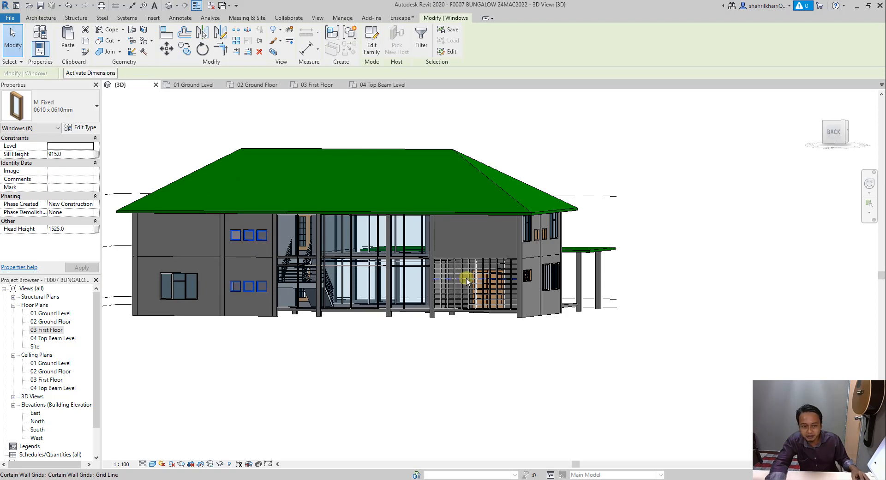
pyautogui.keyDown('shift'); pyautogui.moveTo(519, 280); pyautogui.dragTo(512, 244, button='middle'); pyautogui.keyUp('shift')
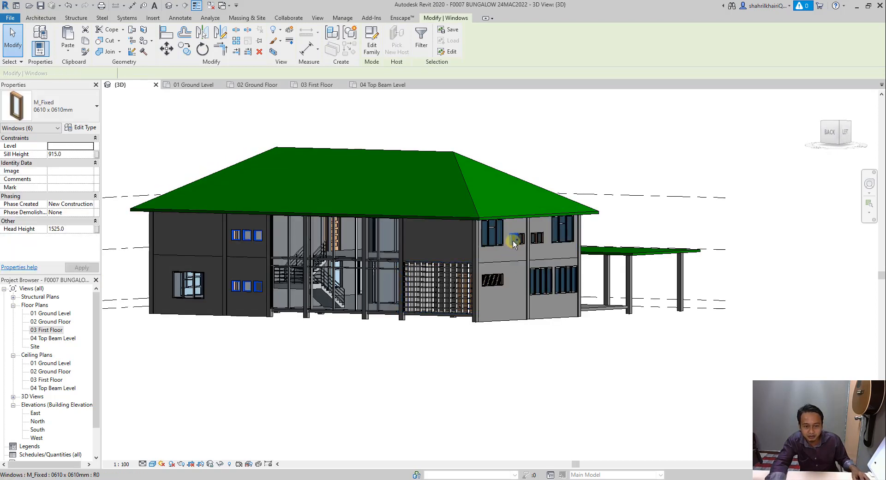
pyautogui.keyDown('ctrl'); pyautogui.click(543, 239); pyautogui.keyUp('ctrl')
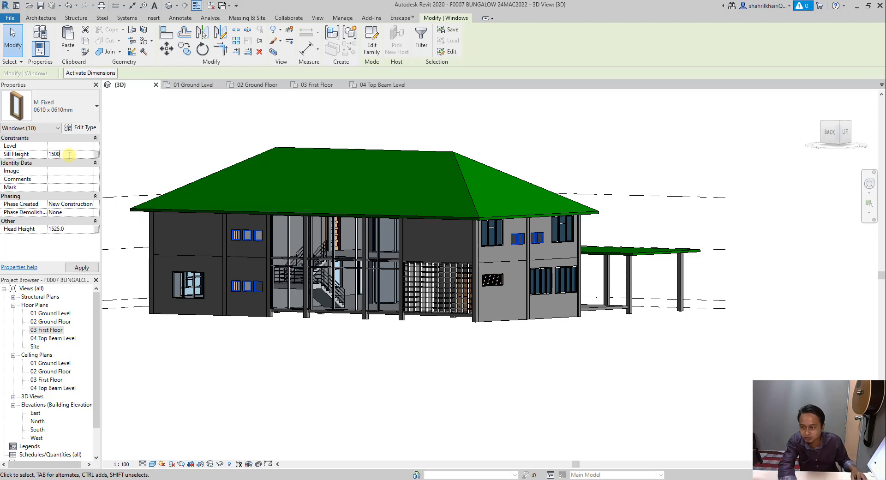
pyautogui.press('Return')
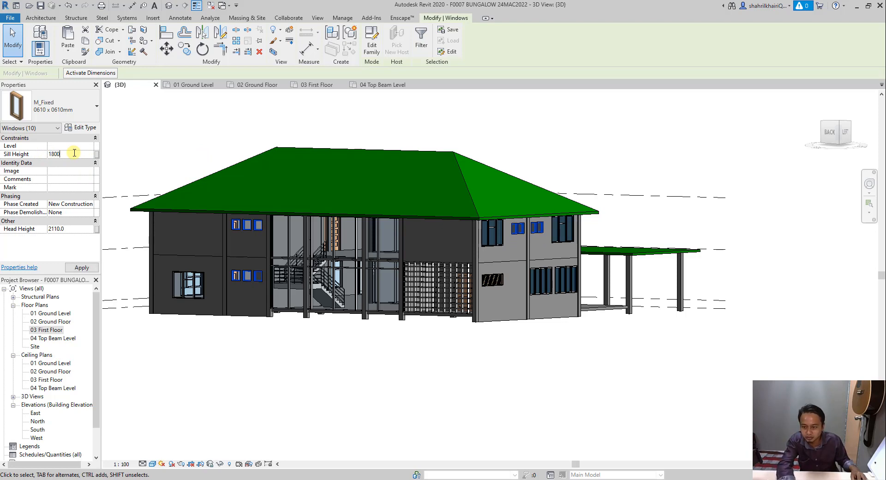
pyautogui.keyDown('shift'); pyautogui.moveTo(259, 334); pyautogui.dragTo(291, 352, button='middle'); pyautogui.keyUp('shift')
pyautogui.keyDown('shift'); pyautogui.moveTo(352, 372); pyautogui.dragTo(391, 375, button='middle'); pyautogui.keyUp('shift')
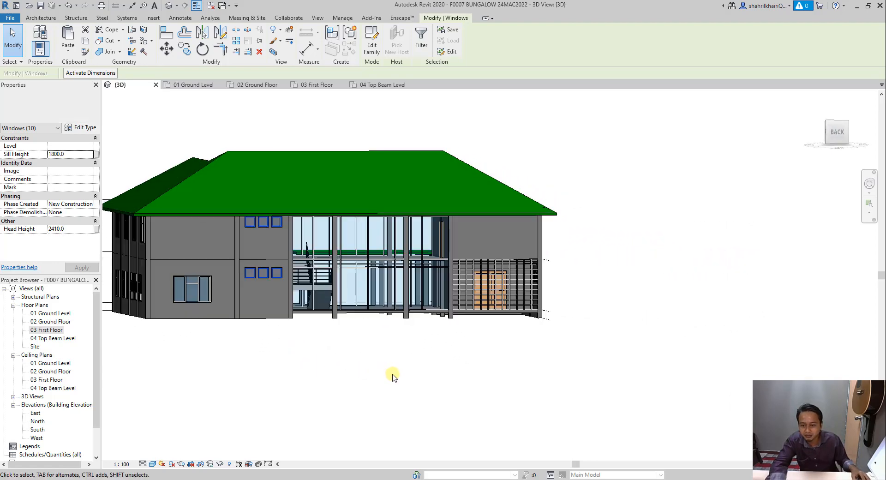
pyautogui.keyDown('shift'); pyautogui.moveTo(310, 368); pyautogui.dragTo(354, 374, button='middle'); pyautogui.keyUp('shift')
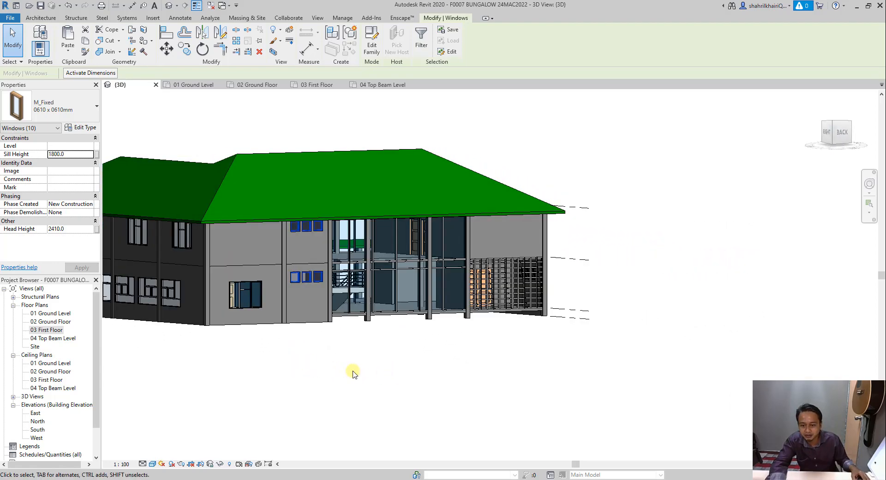
pyautogui.click(301, 359)
# - Try changing the ground-storey wall behind the porch roof to the Storefront 2 curtain wall type, deleting the conflicting elements
pyautogui.keyDown('shift'); pyautogui.moveTo(301, 360); pyautogui.dragTo(511, 363, button='middle'); pyautogui.keyUp('shift')
pyautogui.keyDown('shift'); pyautogui.moveTo(498, 353); pyautogui.dragTo(531, 358, button='middle'); pyautogui.keyUp('shift')
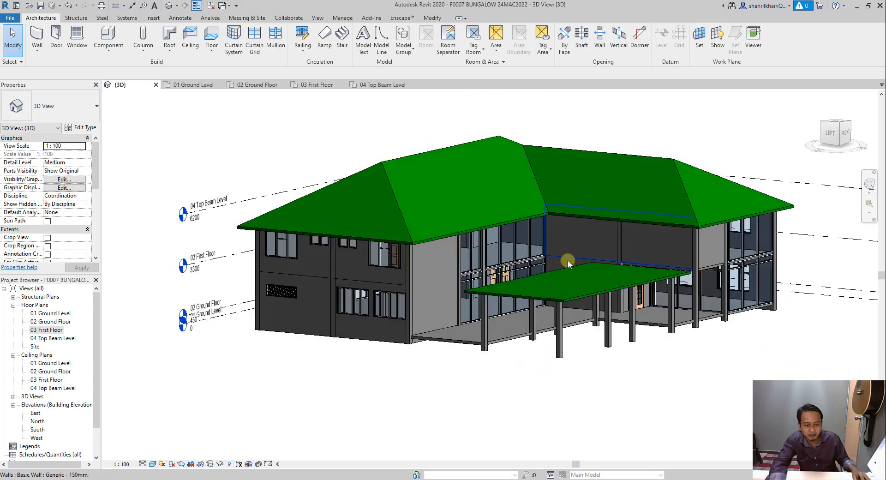
pyautogui.scroll(2, 578, 306)
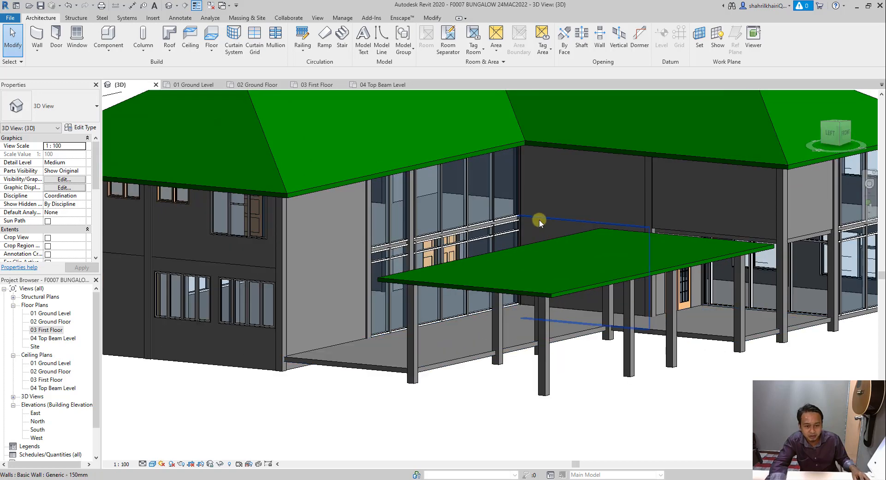
pyautogui.click(539, 232)
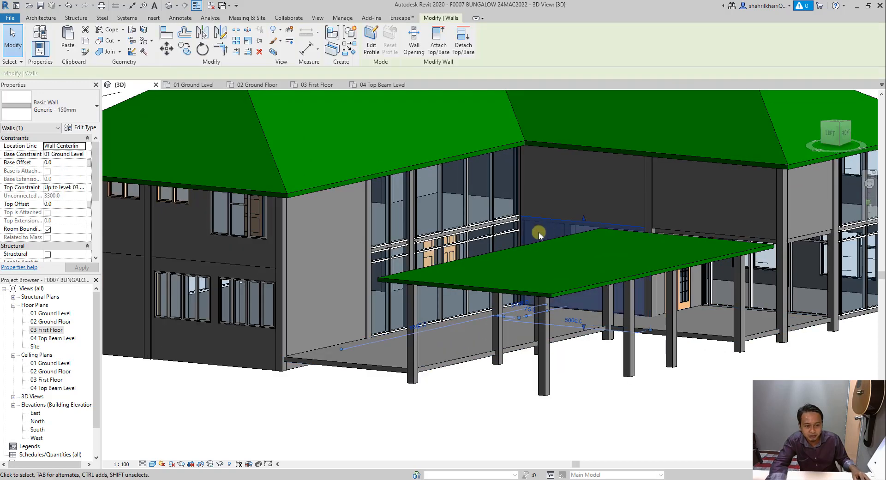
pyautogui.click(51, 106)
pyautogui.scroll(-3, 51, 258)
pyautogui.click(32, 291)
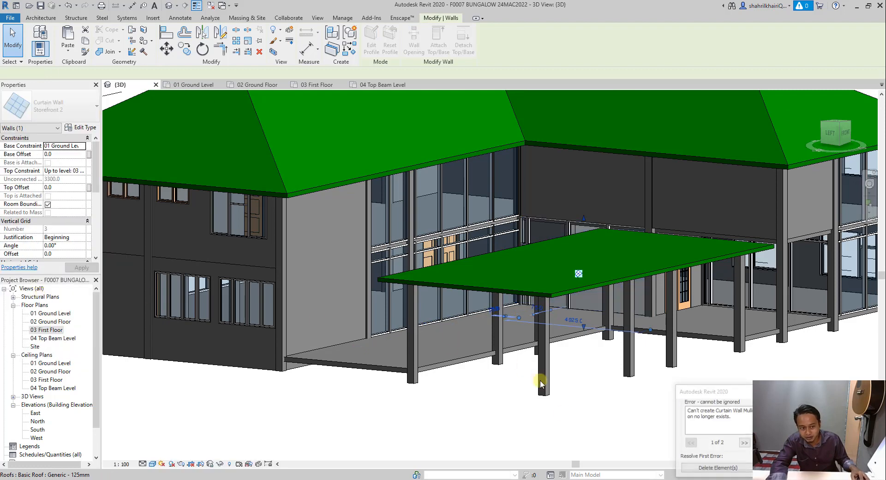
pyautogui.click(741, 470)
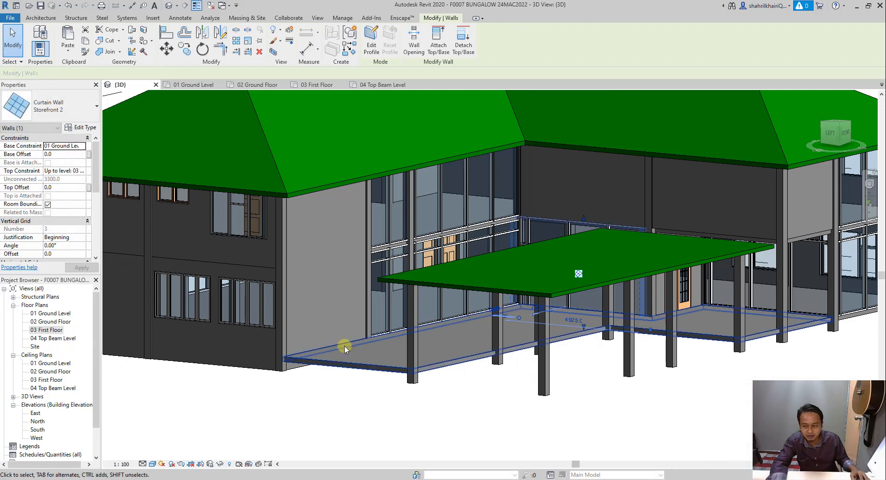
# - Set the base constraint of the ground-storey curtain wall behind the porch roof to 02 Ground Floor
pyautogui.click(61, 147)
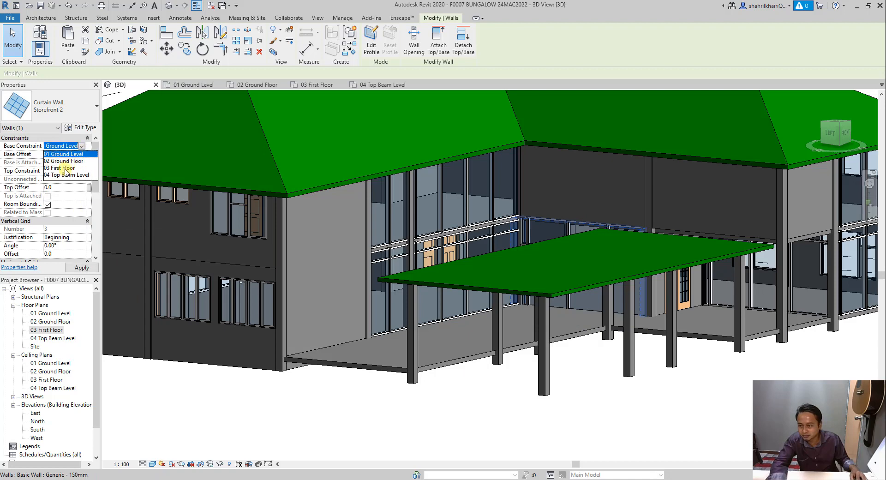
pyautogui.click(64, 162)
pyautogui.click(438, 420)
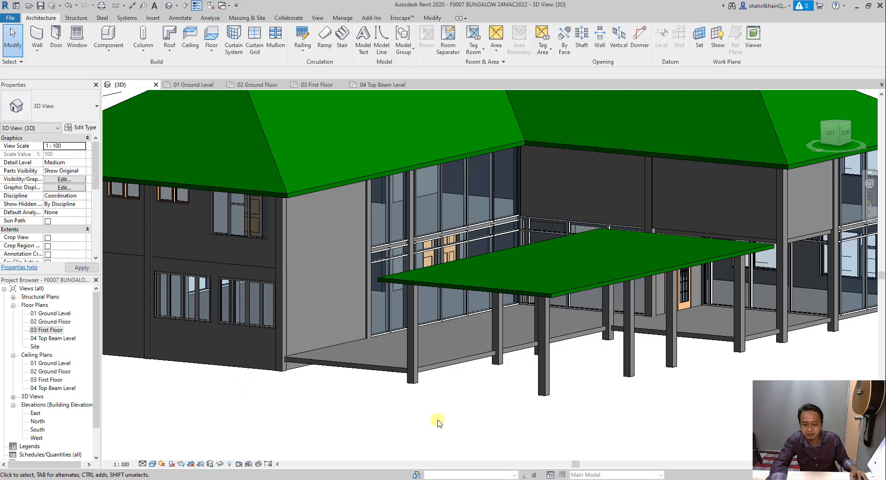
# - In the 3D view, select the first-floor wall above the porch roof and open the 03 First Floor plan
pyautogui.keyDown('shift'); pyautogui.moveTo(523, 388); pyautogui.dragTo(498, 376, button='middle'); pyautogui.keyUp('shift')
pyautogui.scroll(-2, 514, 308)
pyautogui.keyDown('shift'); pyautogui.moveTo(514, 307); pyautogui.dragTo(544, 323, button='middle'); pyautogui.keyUp('shift')
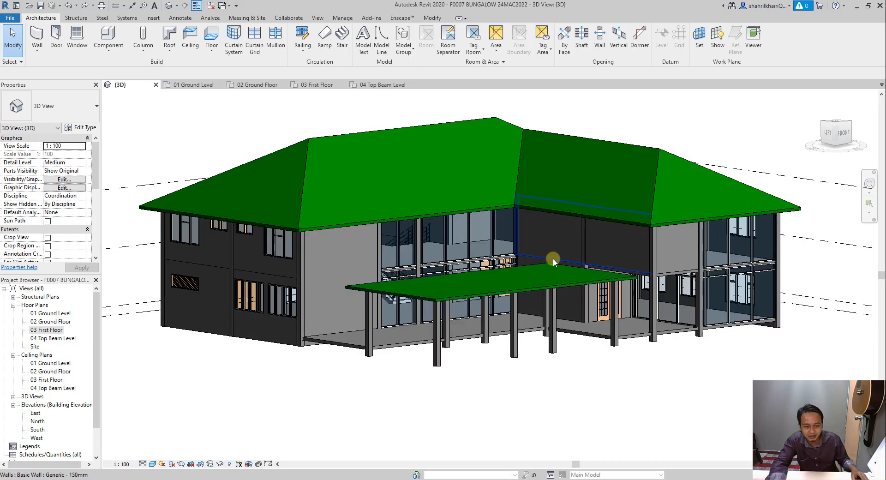
pyautogui.scroll(3, 553, 258)
pyautogui.keyDown('shift'); pyautogui.moveTo(580, 266); pyautogui.dragTo(586, 247, button='middle'); pyautogui.keyUp('shift')
pyautogui.click(585, 247)
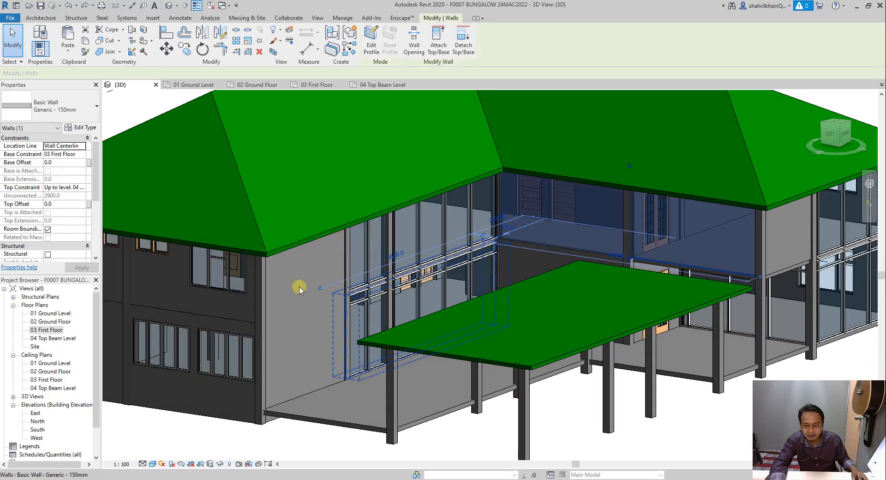
pyautogui.click(46, 330)
pyautogui.doubleClick(46, 331)
# - Split the first-floor wall on grid 5 where it meets the double-door wall on grid D
pyautogui.scroll(-5, 390, 291)
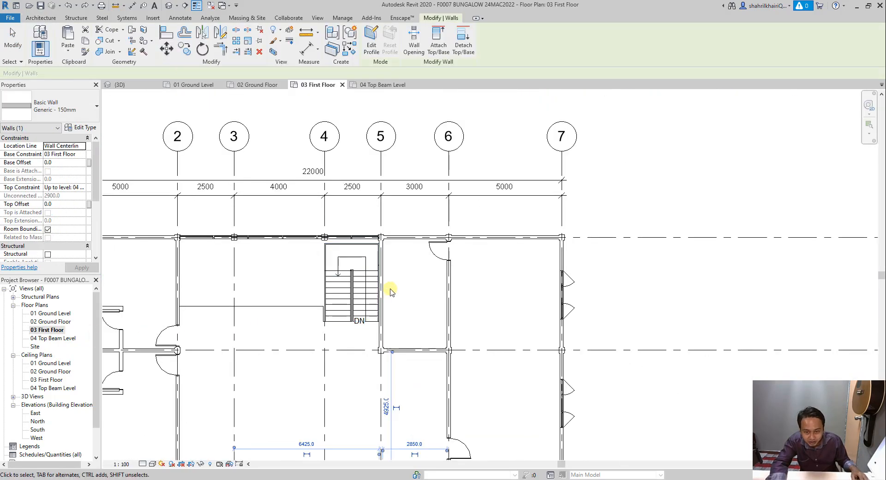
pyautogui.scroll(3, 391, 379)
pyautogui.scroll(-2, 392, 384)
pyautogui.scroll(3, 388, 402)
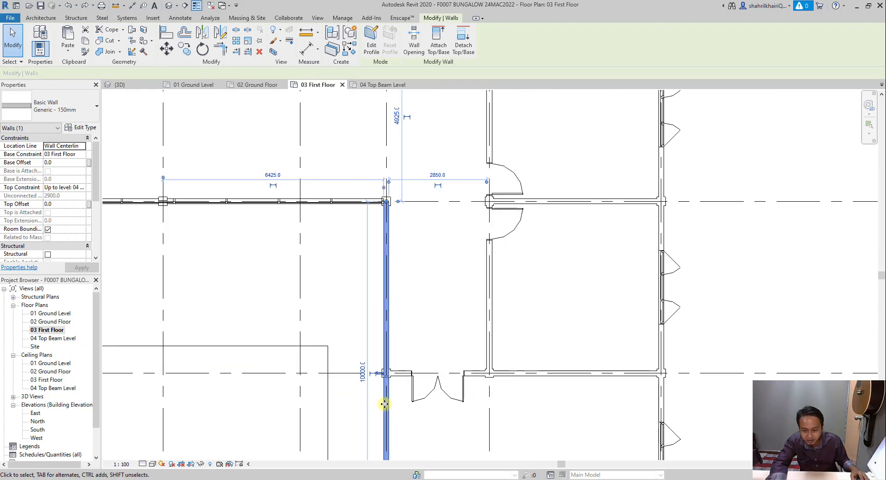
pyautogui.scroll(-1, 397, 323)
pyautogui.scroll(2, 391, 346)
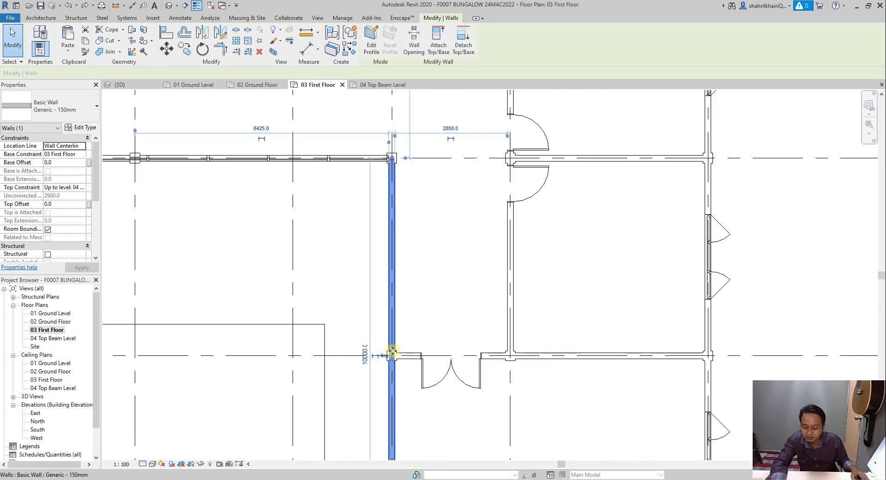
pyautogui.press('s')
pyautogui.press('l')
pyautogui.scroll(2, 393, 353)
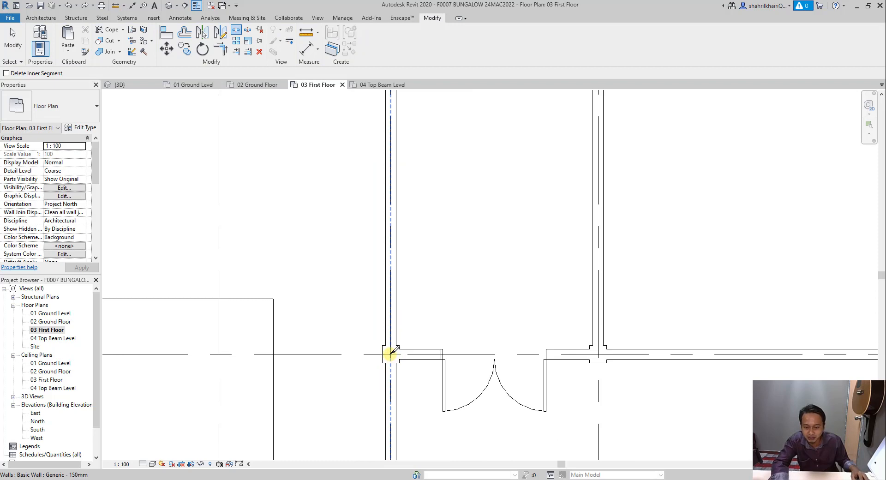
pyautogui.click(392, 353)
pyautogui.press('Escape')
# - Change the grid 5 wall segment between grids C and D to Storefront 2, deleting the elements that cause the mullion error
pyautogui.click(396, 319)
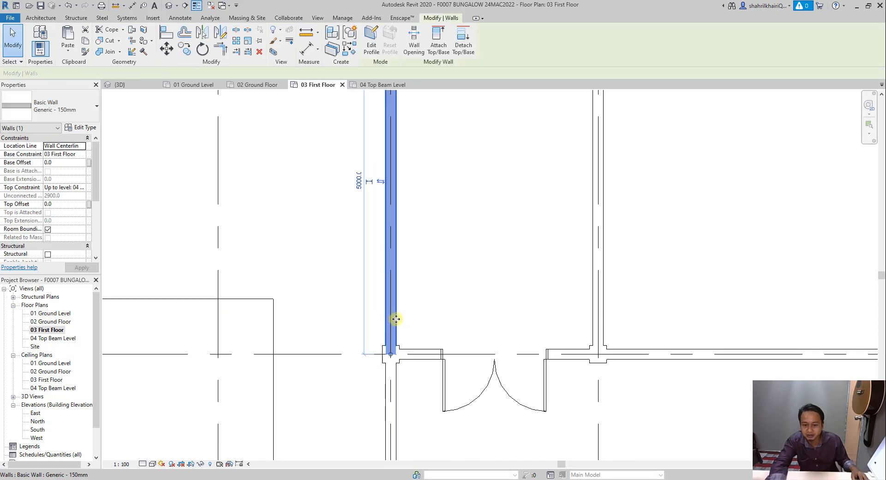
pyautogui.scroll(-3, 396, 319)
pyautogui.click(59, 105)
pyautogui.scroll(-3, 49, 277)
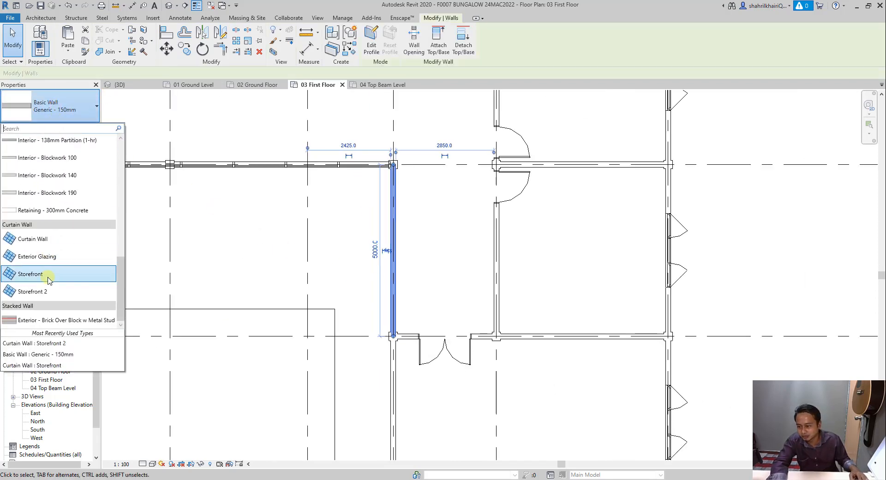
pyautogui.click(44, 292)
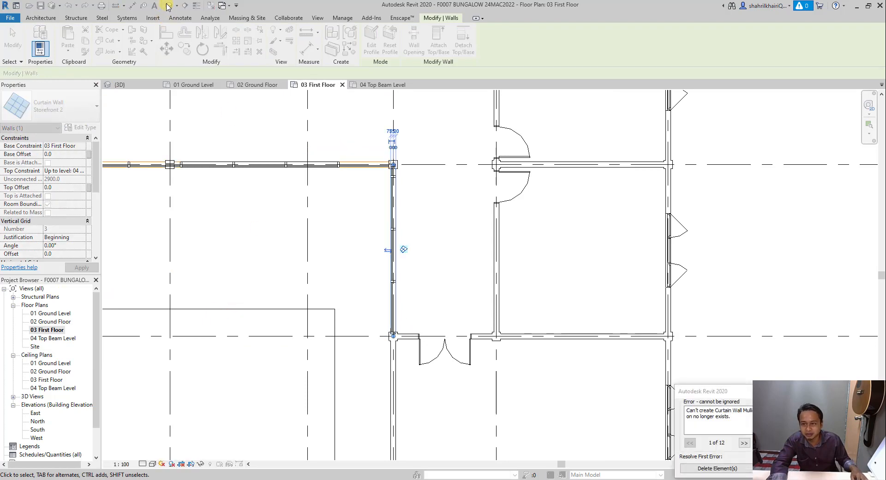
pyautogui.click(702, 468)
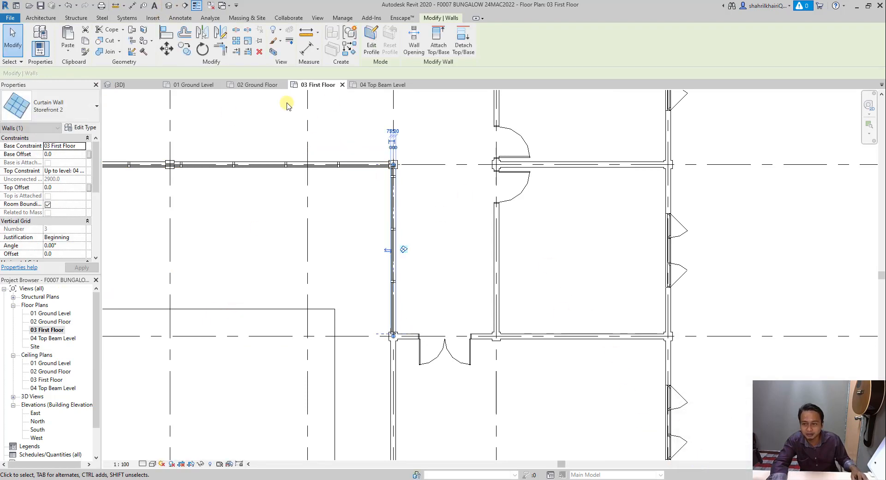
# - Examine the new first-floor curtain wall and the surrounding facades in the 3D view
pyautogui.click(169, 5)
pyautogui.scroll(-5, 322, 287)
pyautogui.keyDown('shift'); pyautogui.moveTo(322, 287); pyautogui.dragTo(291, 273, button='middle'); pyautogui.keyUp('shift')
pyautogui.scroll(5, 472, 284)
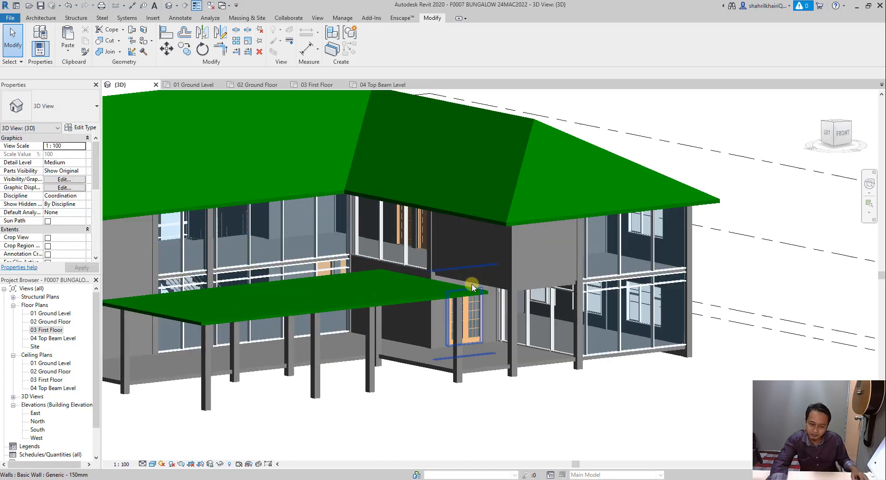
pyautogui.scroll(-5, 484, 263)
pyautogui.keyDown('shift'); pyautogui.moveTo(484, 266); pyautogui.dragTo(207, 283, button='middle'); pyautogui.keyUp('shift')
# - Open the East elevation and set its visual style to Shaded
pyautogui.doubleClick(37, 414)
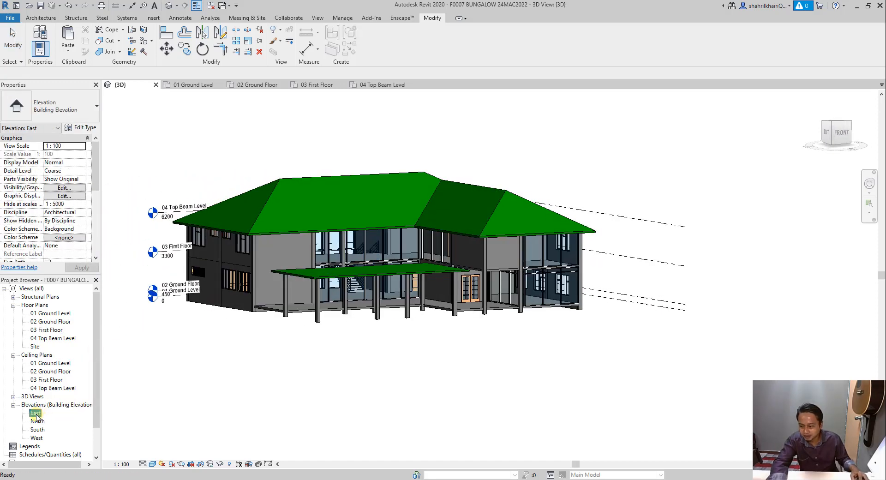
pyautogui.scroll(-2, 257, 360)
pyautogui.scroll(1, 236, 412)
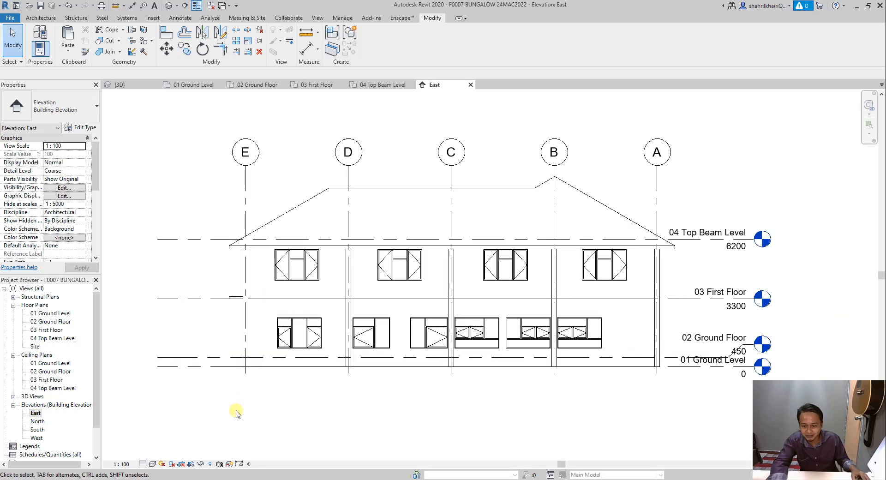
pyautogui.click(152, 464)
pyautogui.click(166, 427)
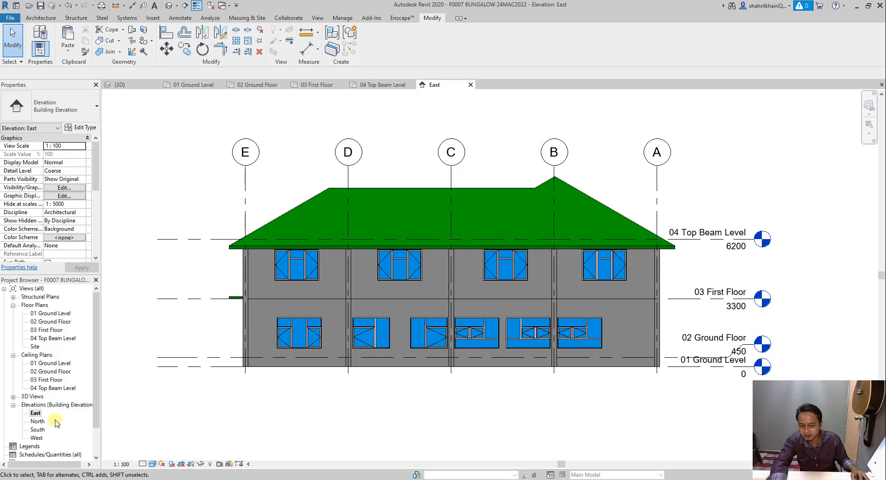
# - Open the North elevation and set its visual style to Shaded
pyautogui.doubleClick(36, 422)
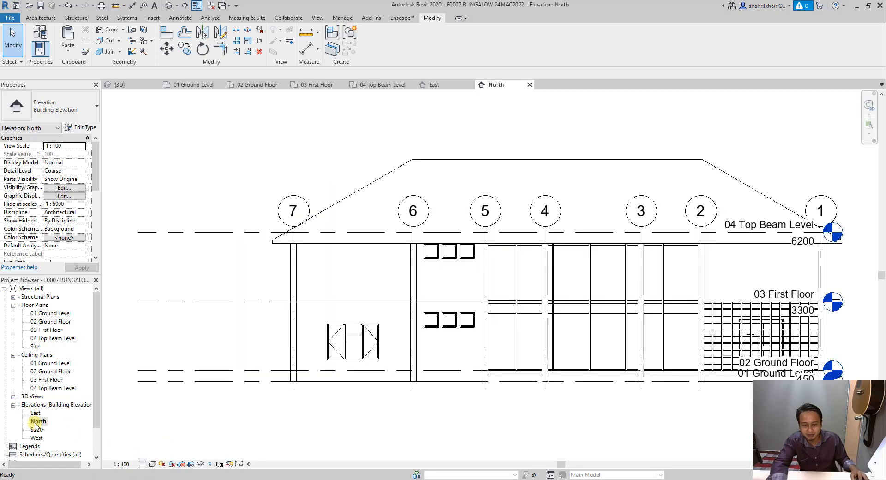
pyautogui.click(153, 464)
pyautogui.click(171, 435)
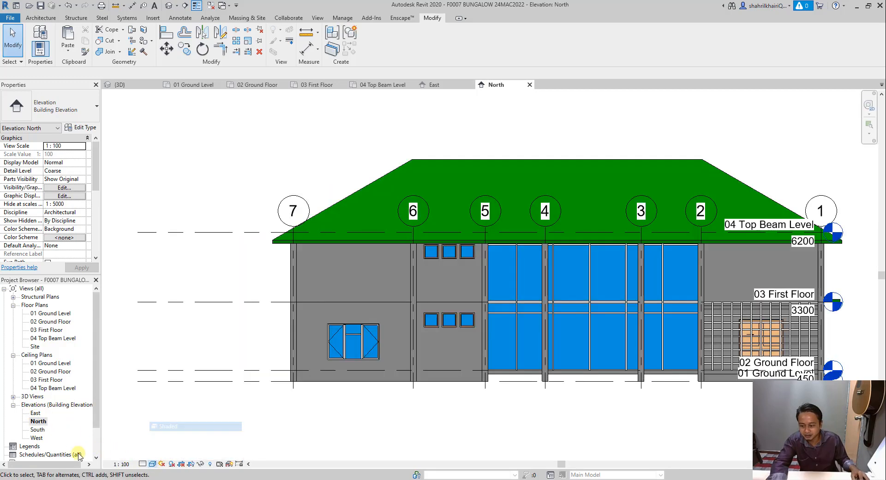
pyautogui.scroll(-2, 372, 368)
pyautogui.scroll(1, 470, 349)
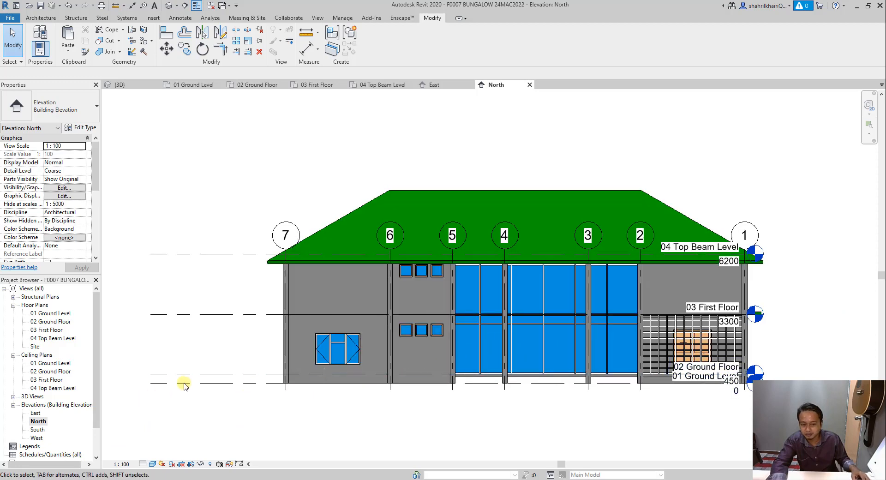
# - On the North elevation, raise the grid bubbles above the roof ridge and extend the level heads outward past grid 1
pyautogui.click(452, 252)
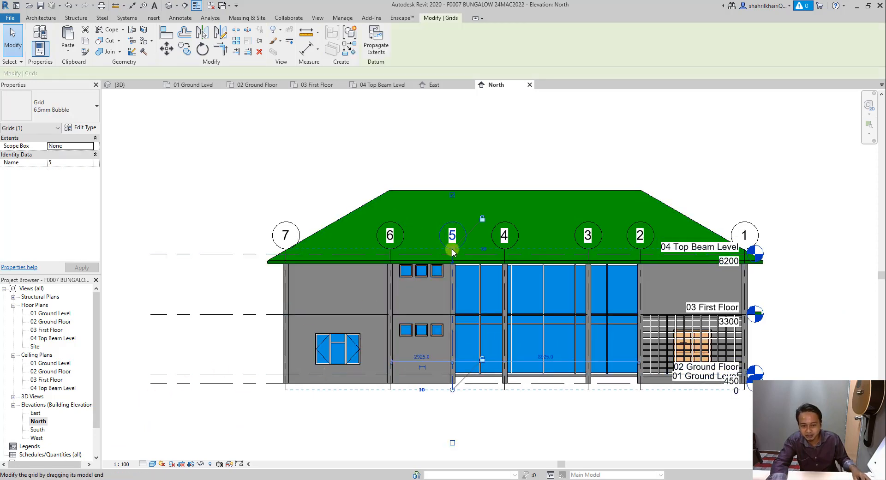
pyautogui.moveTo(453, 249); pyautogui.dragTo(462, 136)
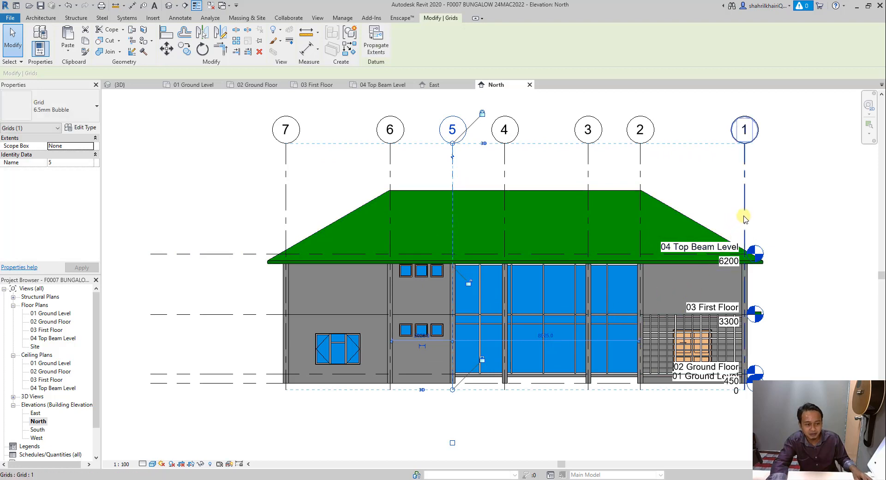
pyautogui.click(380, 253)
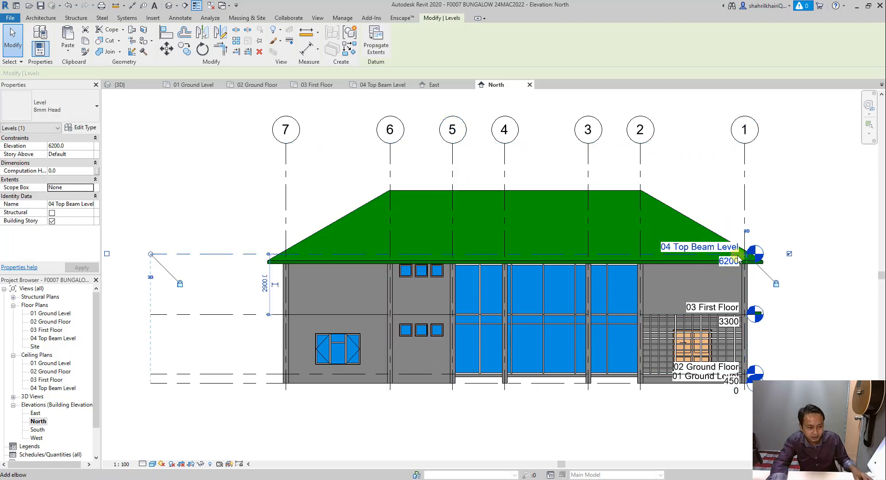
pyautogui.moveTo(746, 255); pyautogui.dragTo(849, 254)
pyautogui.scroll(-2, 544, 301)
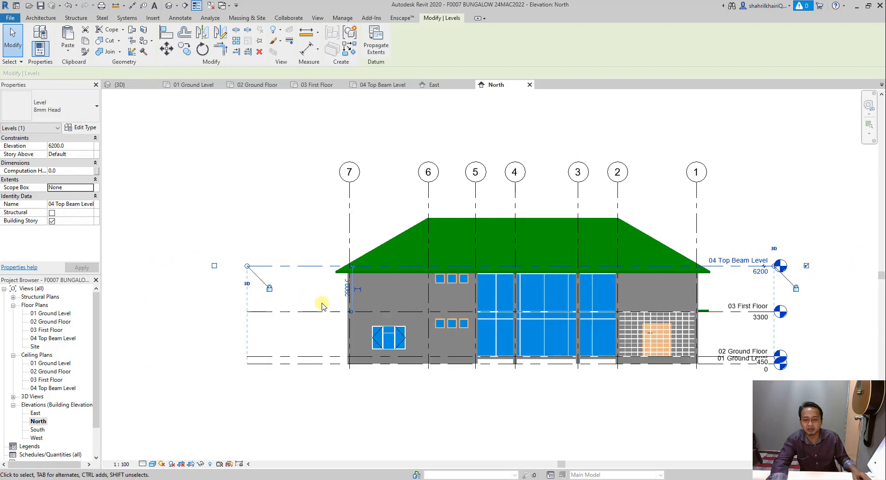
pyautogui.click(138, 396)
# - Open the South elevation, set its visual style to Shaded, and open the West elevation
pyautogui.doubleClick(37, 429)
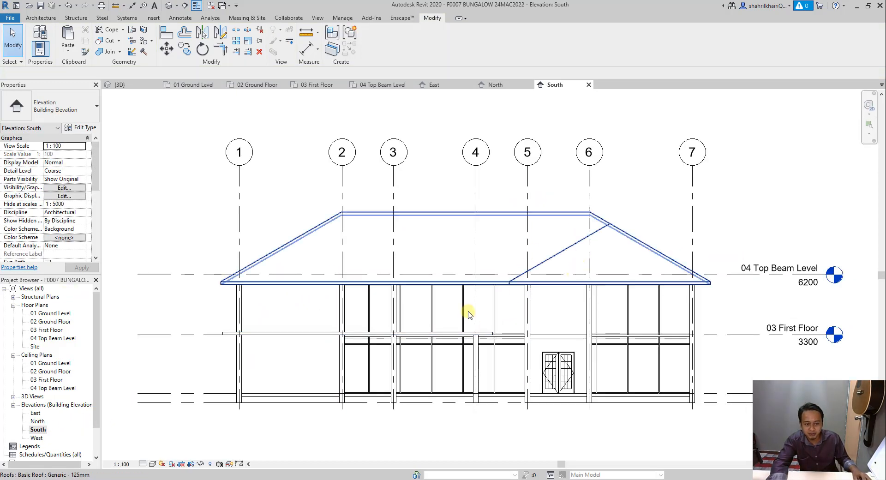
pyautogui.click(152, 464)
pyautogui.click(173, 432)
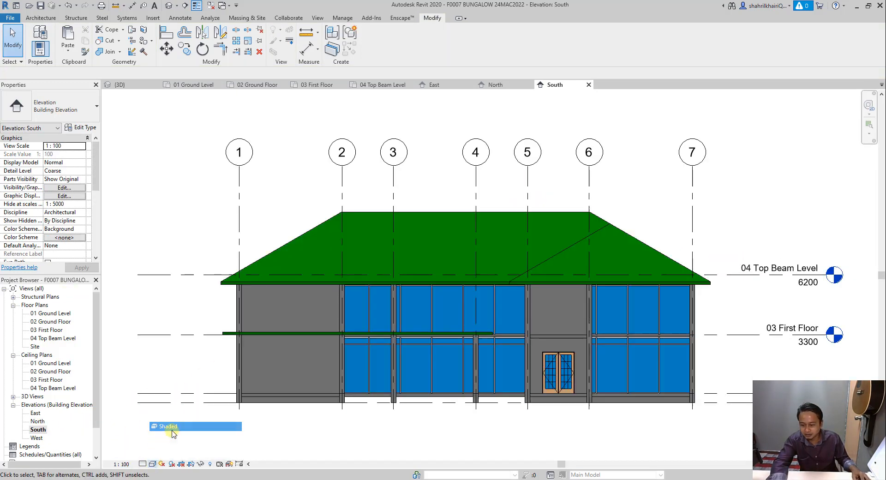
pyautogui.doubleClick(37, 438)
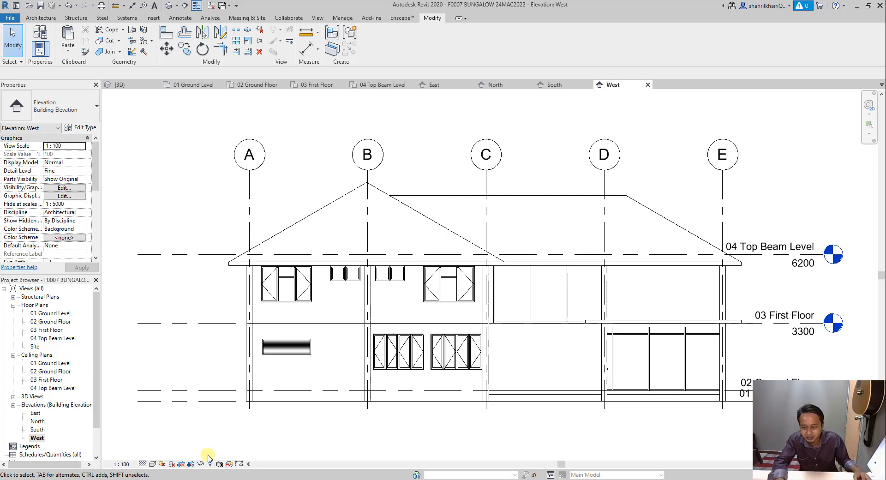
# - Open the 01 Ground Level and 02 Ground Floor plans and review the overall ground-floor layout
pyautogui.doubleClick(52, 313)
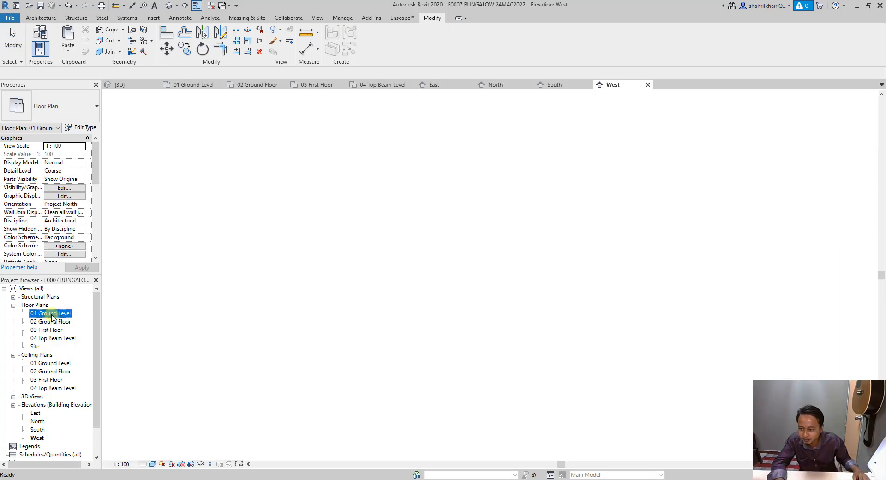
pyautogui.doubleClick(52, 321)
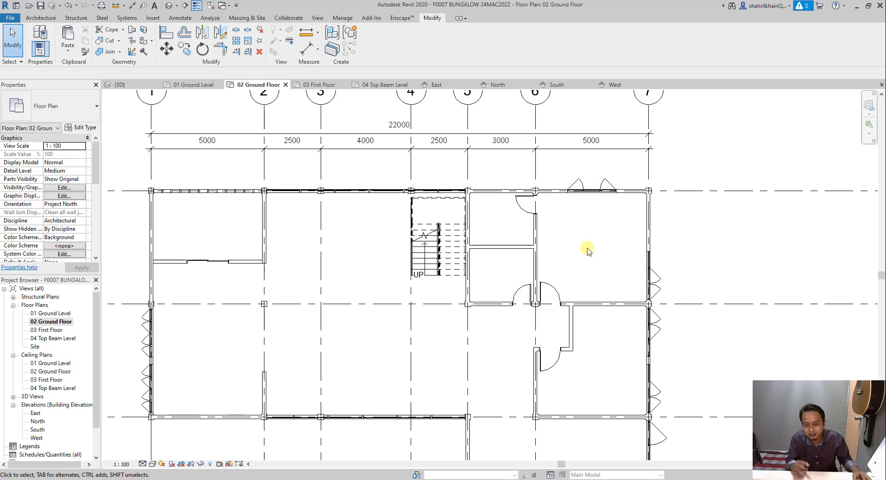
pyautogui.scroll(-4, 319, 292)
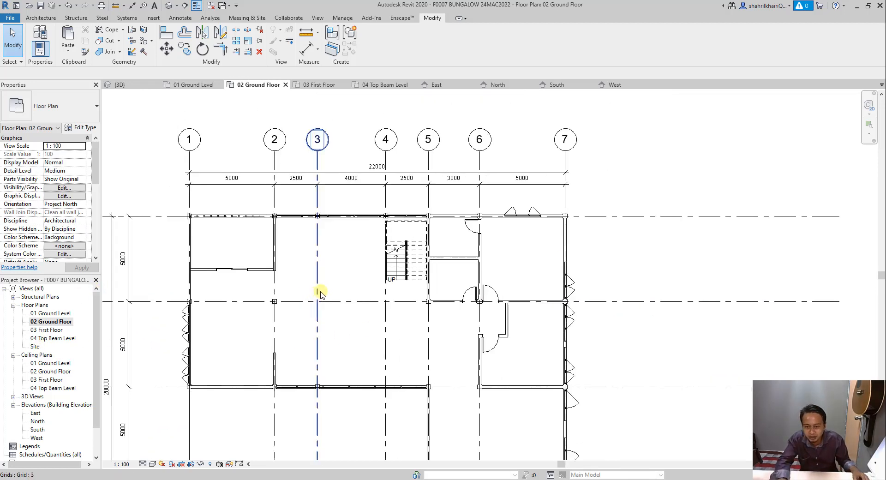
pyautogui.scroll(-2, 508, 257)
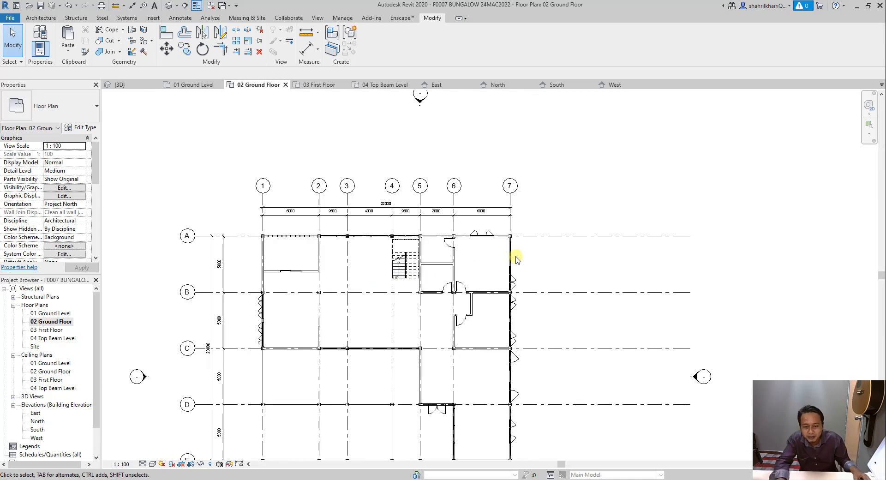
# - Examine the 02 Ground Floor plan, checking the room and wall by grid 2, the stair, and the doors and windows
pyautogui.scroll(3, 516, 262)
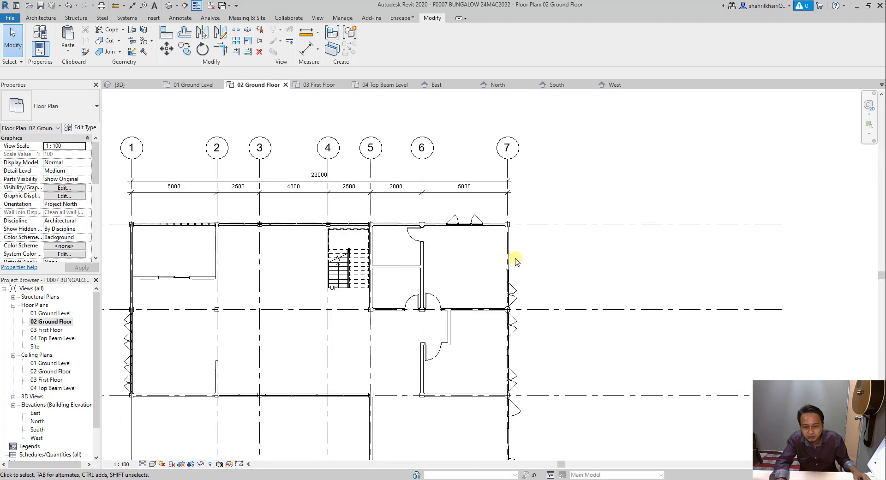
pyautogui.scroll(-3, 516, 261)
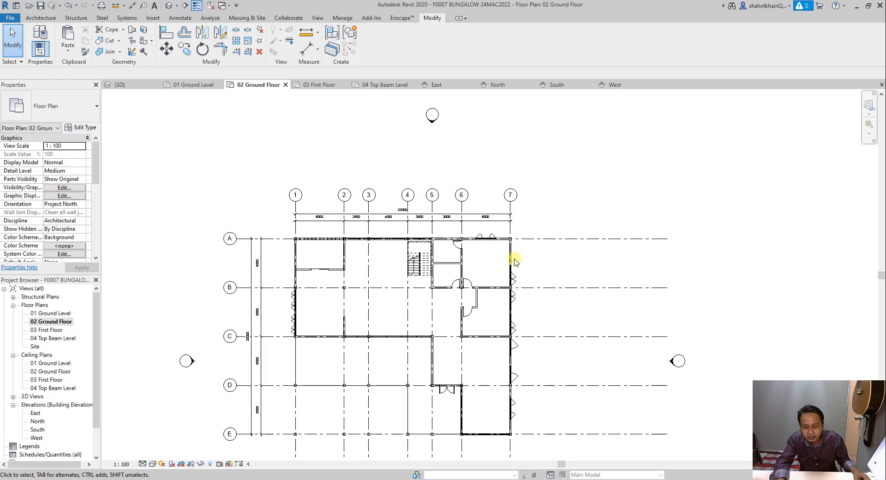
pyautogui.scroll(4, 360, 260)
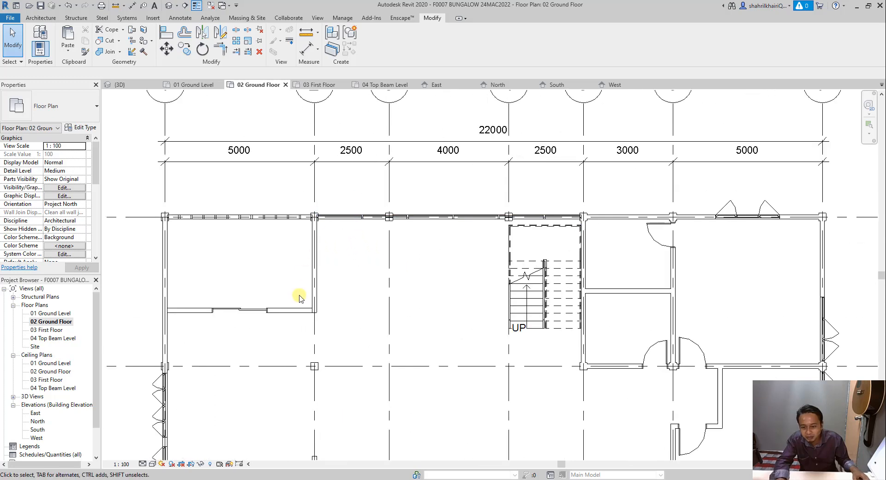
pyautogui.click(315, 302)
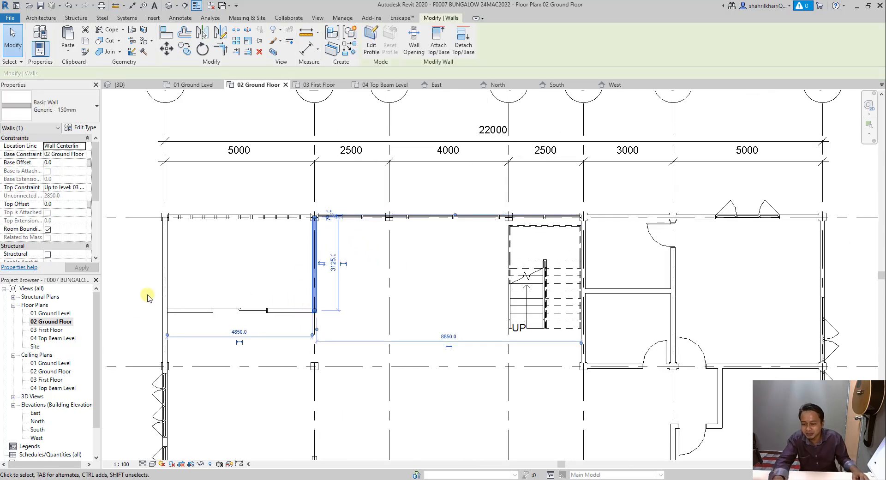
pyautogui.scroll(-3, 348, 268)
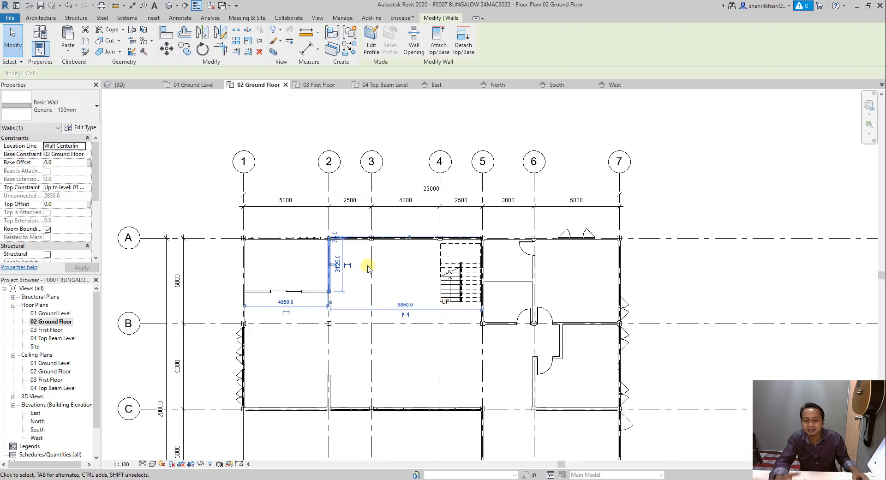
pyautogui.click(230, 276)
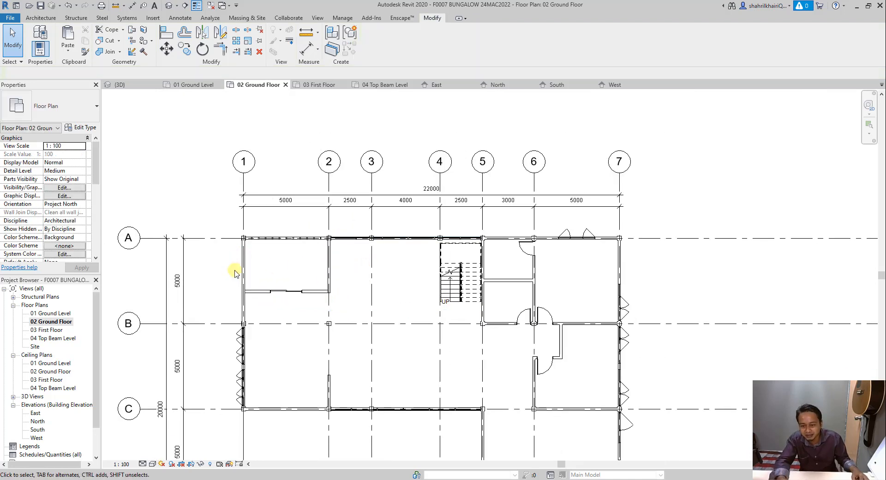
pyautogui.scroll(3, 231, 254)
pyautogui.scroll(-2, 331, 267)
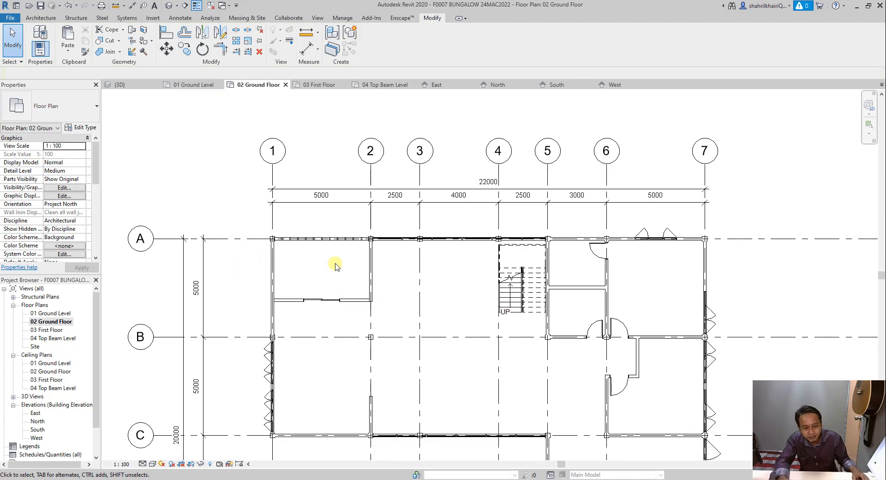
pyautogui.scroll(-2, 332, 178)
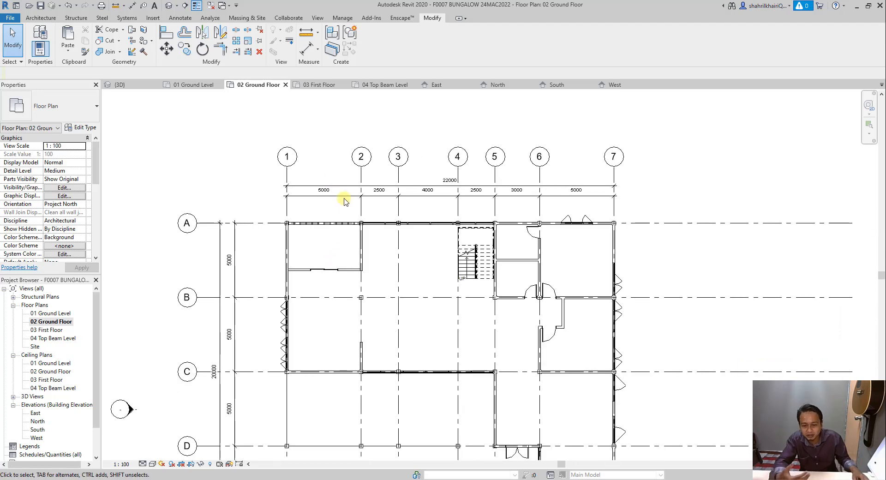
pyautogui.scroll(-2, 437, 159)
pyautogui.scroll(-2, 409, 227)
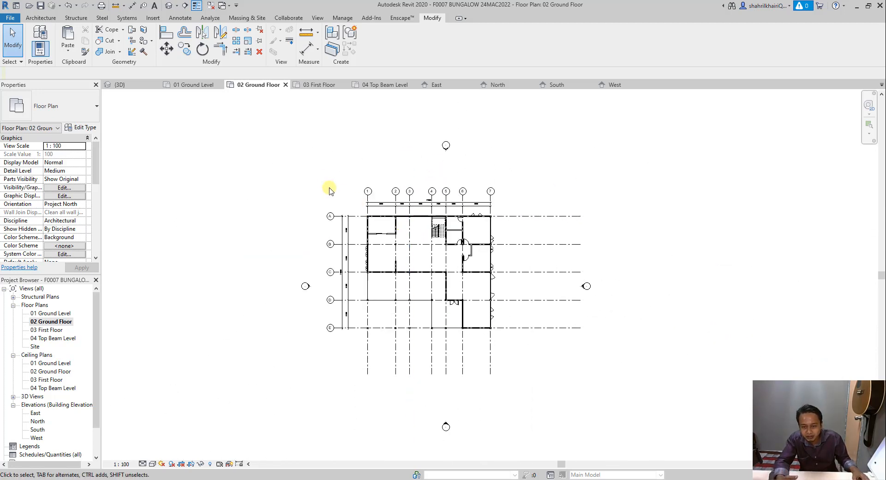